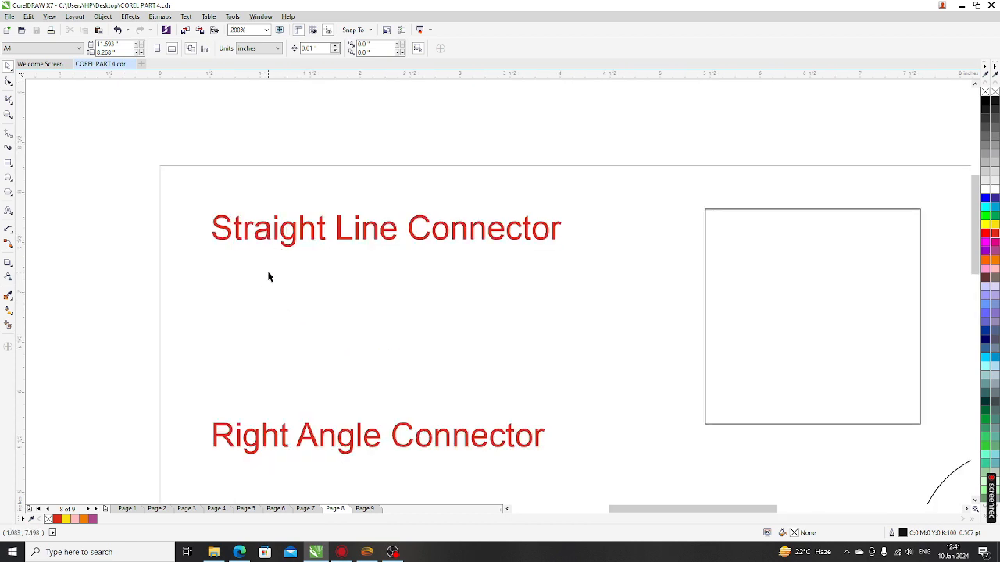
# Step: Go to Page 2, the Flowchart Shapes page
pyautogui.scroll(-2, 268, 277)
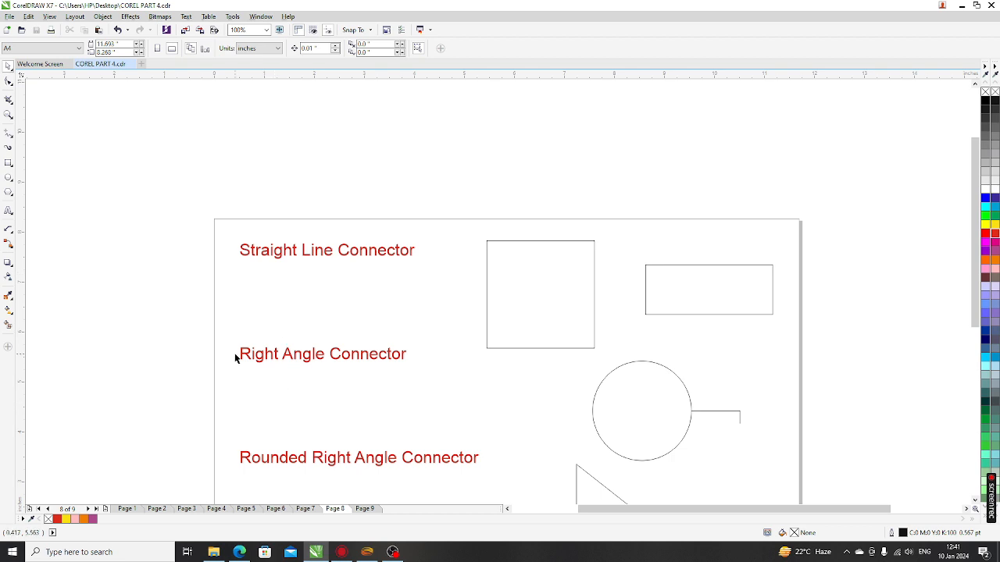
pyautogui.scroll(-1, 280, 300)
pyautogui.scroll(2, 281, 407)
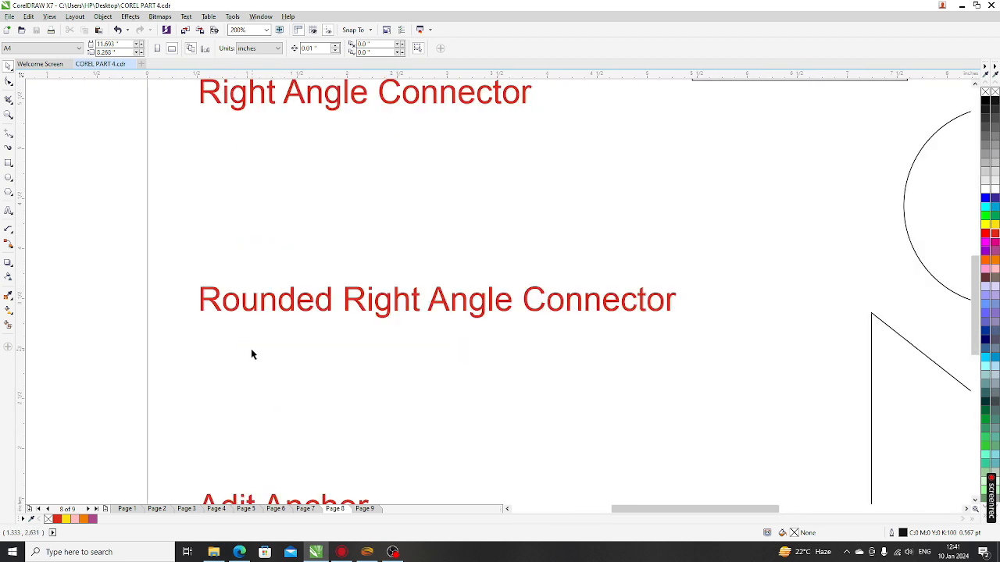
pyautogui.scroll(-1, 288, 300)
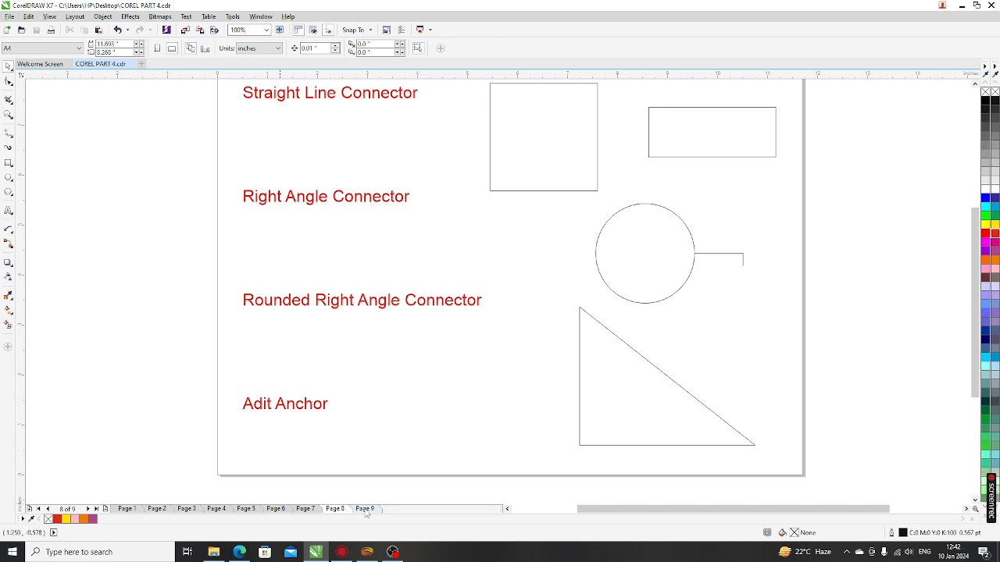
pyautogui.click(126, 509)
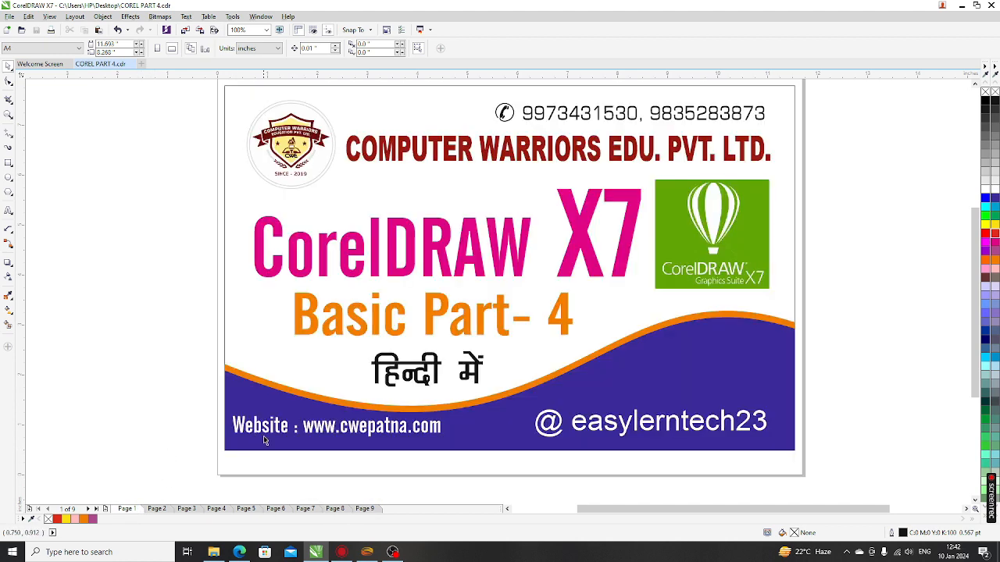
pyautogui.click(157, 509)
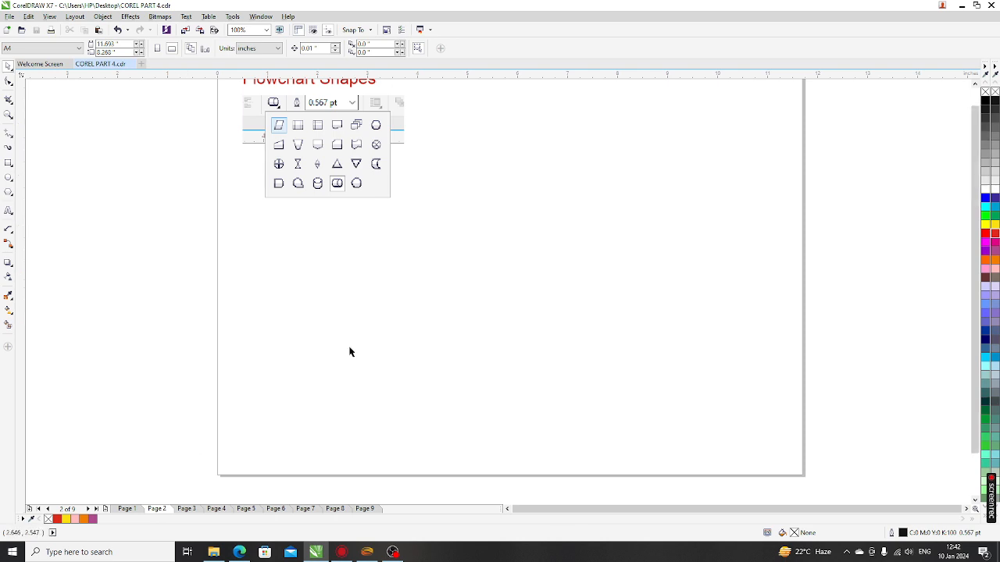
pyautogui.scroll(-1, 348, 351)
pyautogui.scroll(2, 326, 226)
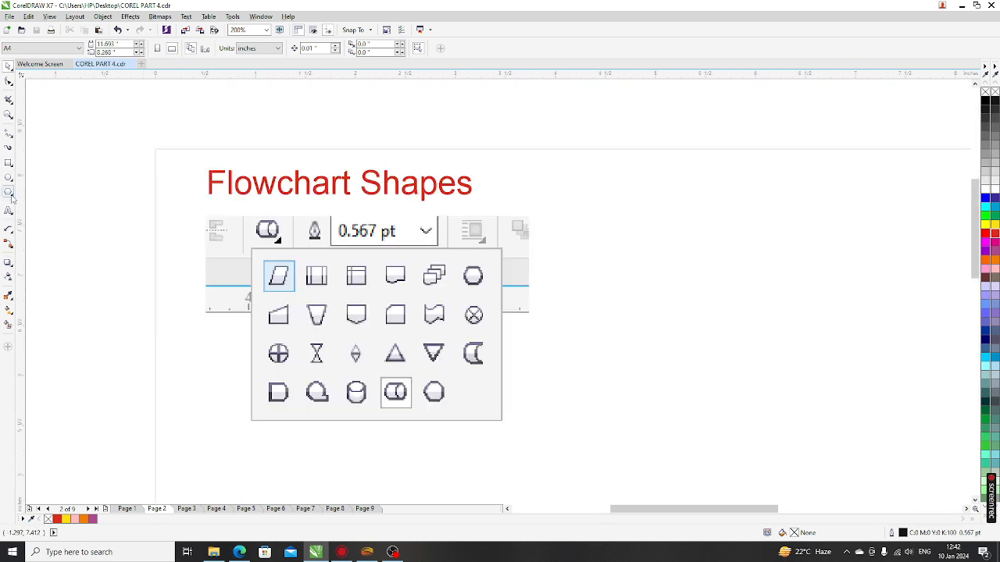
# Step: Choose the Flowchart Shapes tool with the parallelogram shape
pyautogui.click(11, 196)
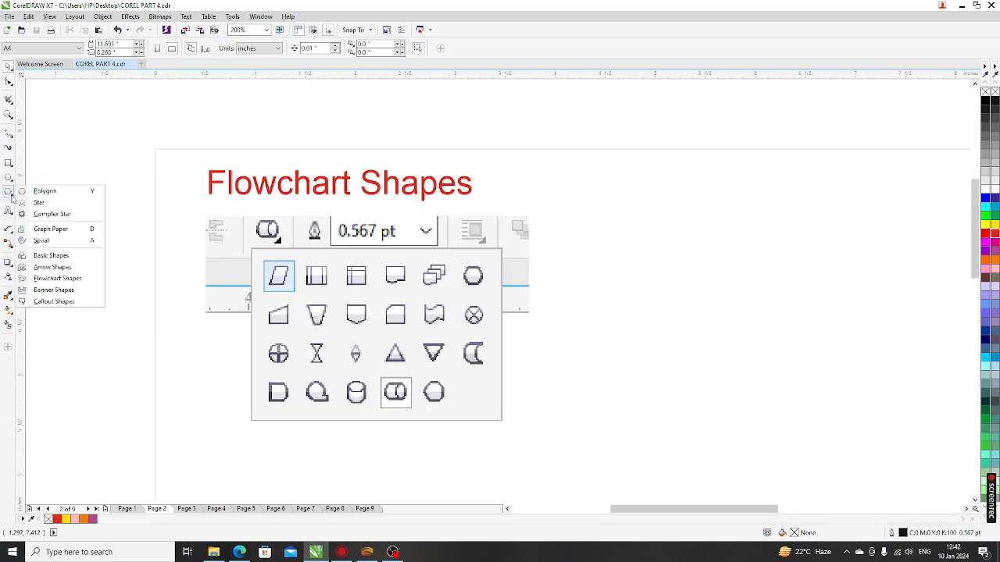
pyautogui.click(60, 279)
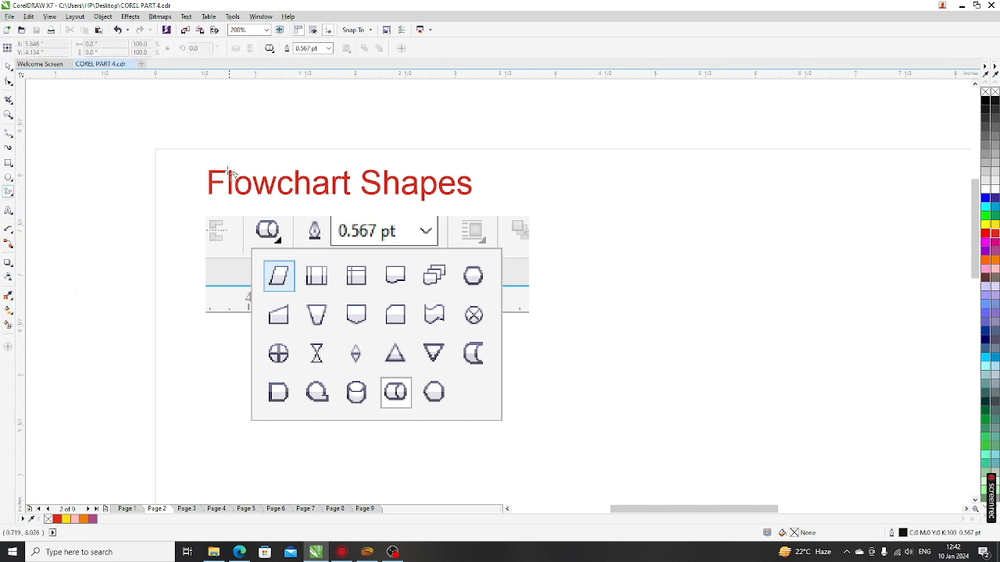
pyautogui.click(270, 49)
pyautogui.click(269, 49)
pyautogui.click(270, 49)
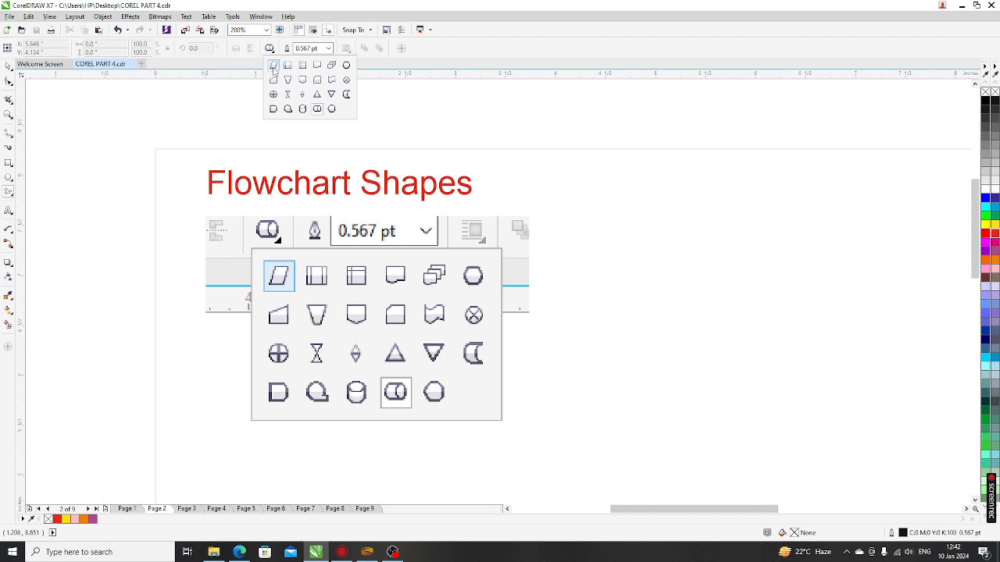
pyautogui.click(273, 66)
pyautogui.scroll(-1, 296, 220)
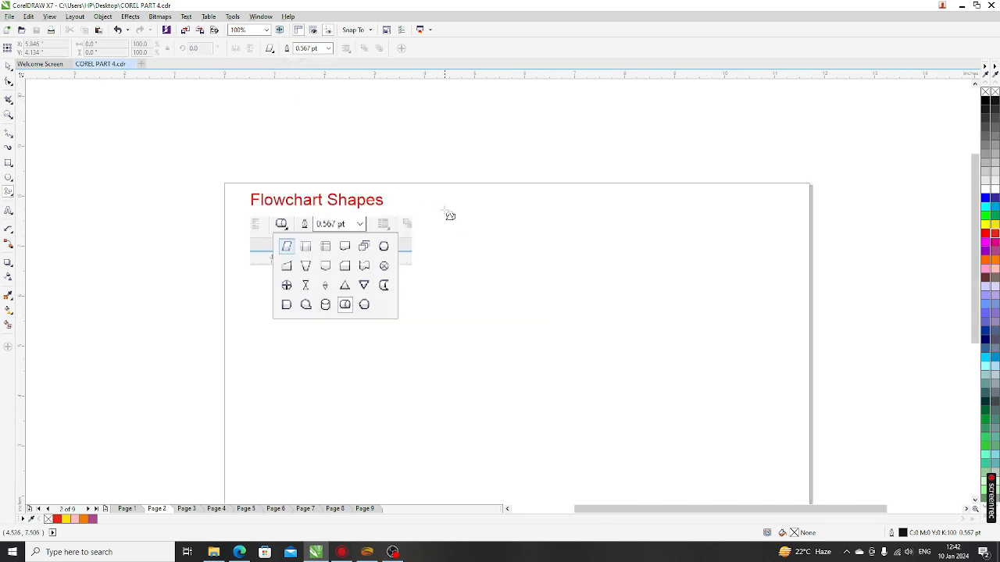
# Step: Draw a red parallelogram with a 3.0 pt yellow outline right of the title
pyautogui.moveTo(439, 202); pyautogui.dragTo(510, 291)
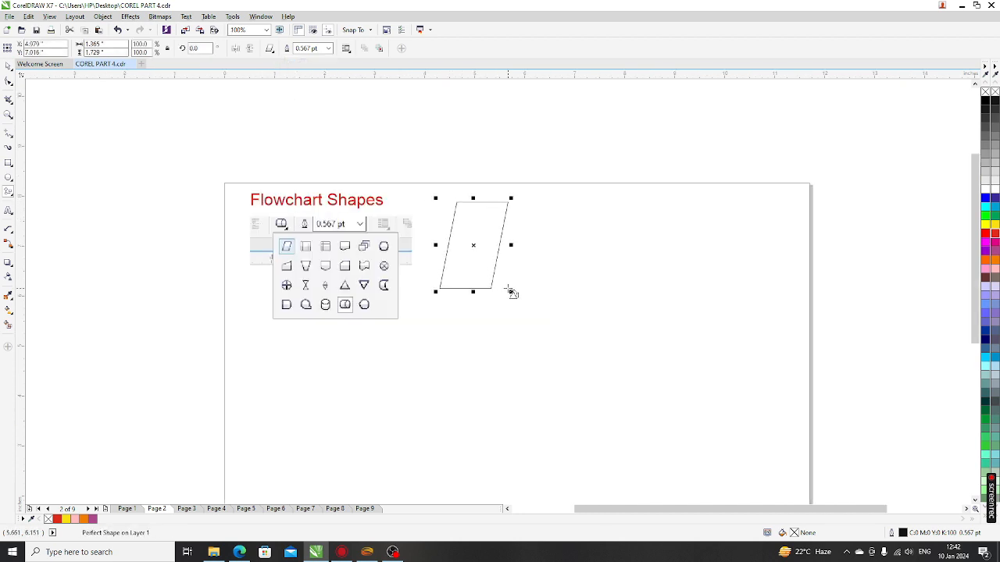
pyautogui.click(995, 235)
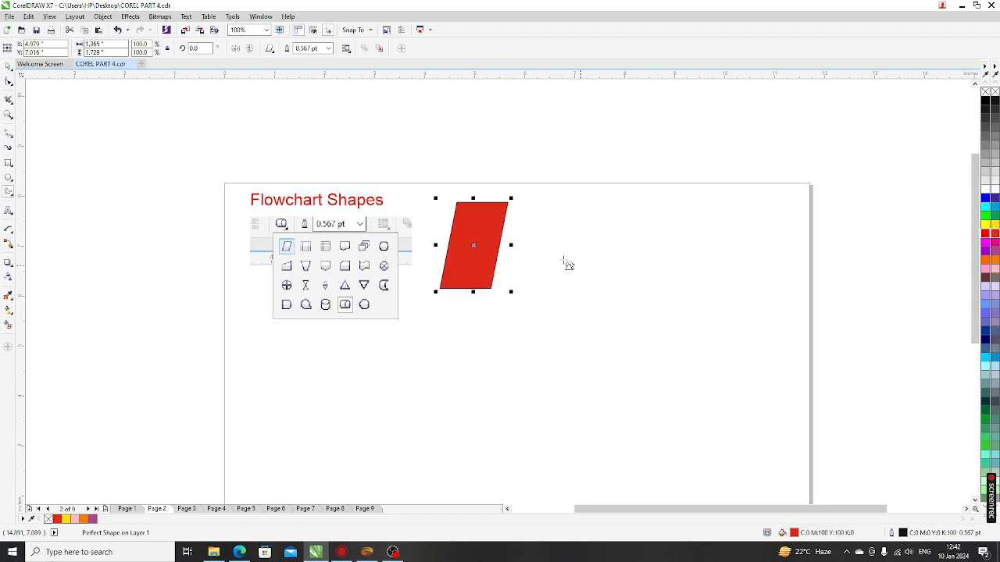
pyautogui.scroll(2, 504, 218)
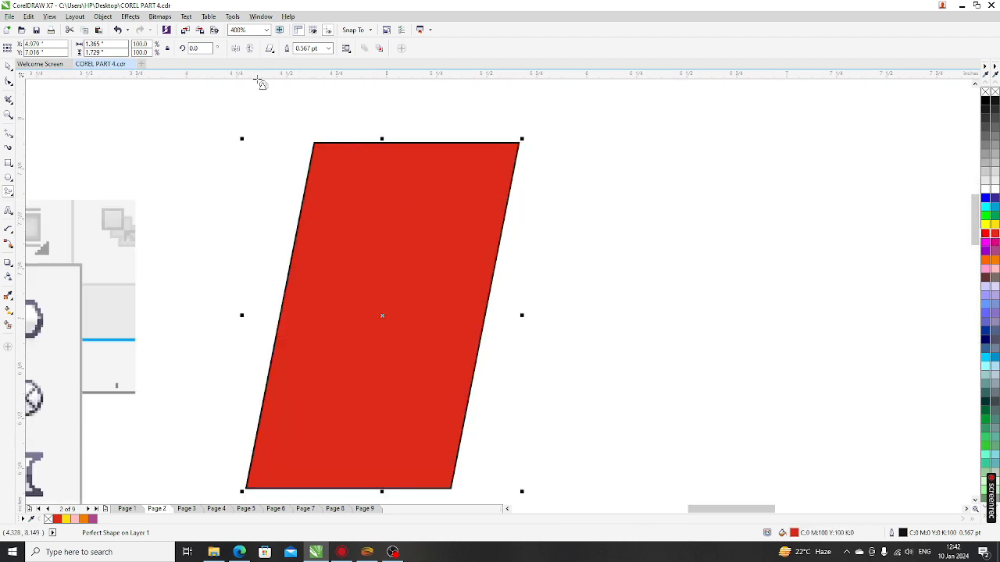
pyautogui.click(329, 48)
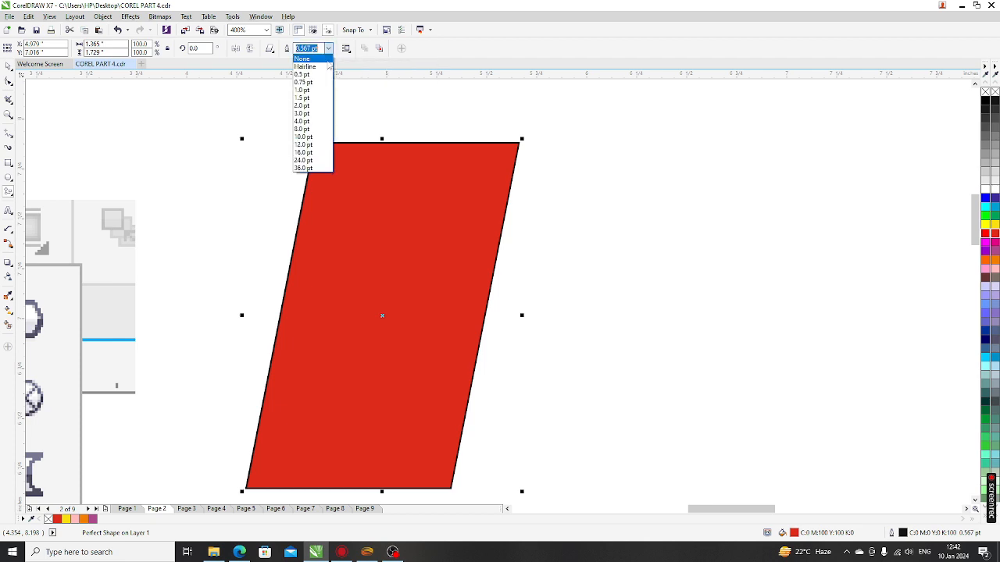
pyautogui.click(308, 114)
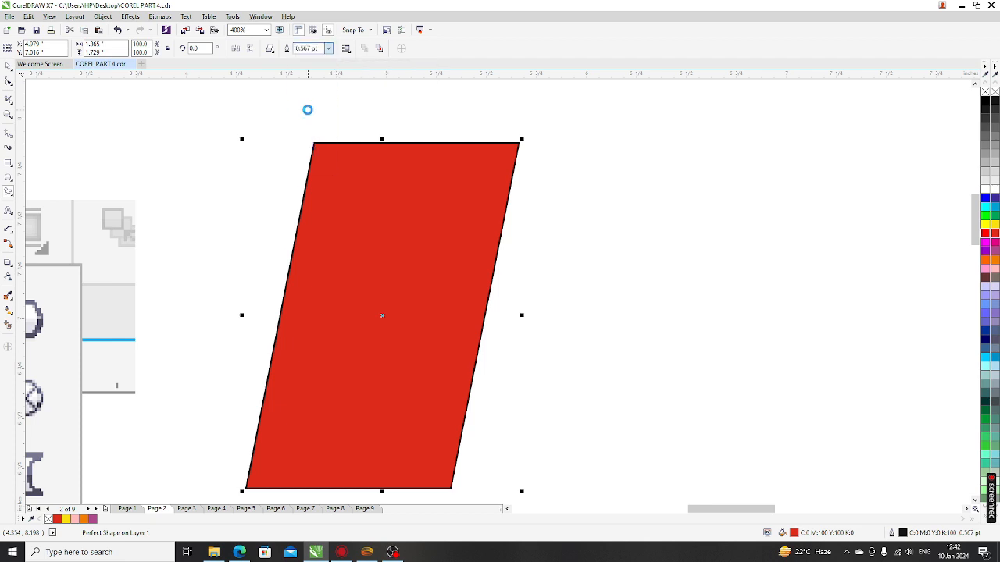
pyautogui.click(330, 49)
pyautogui.click(313, 99)
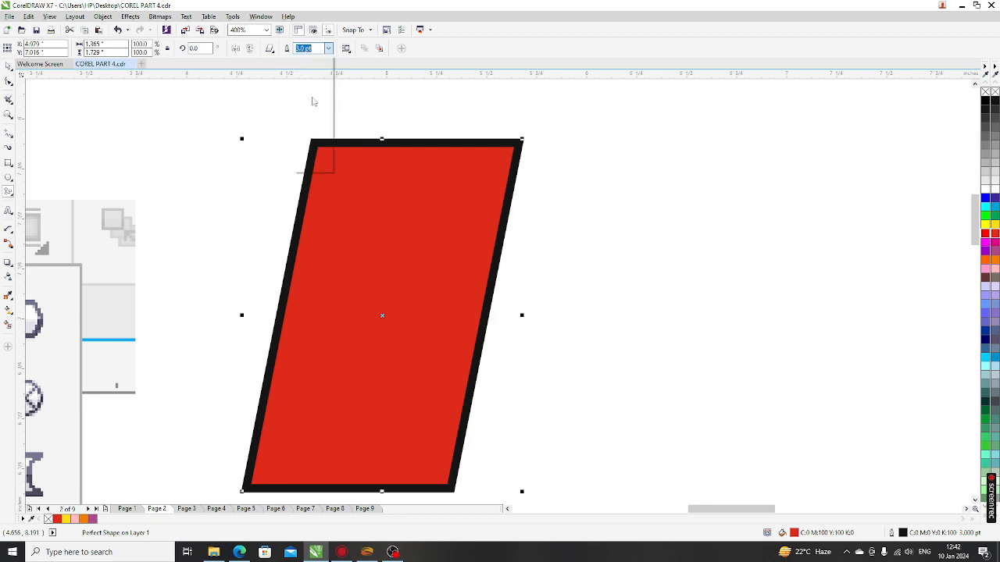
pyautogui.click(329, 49)
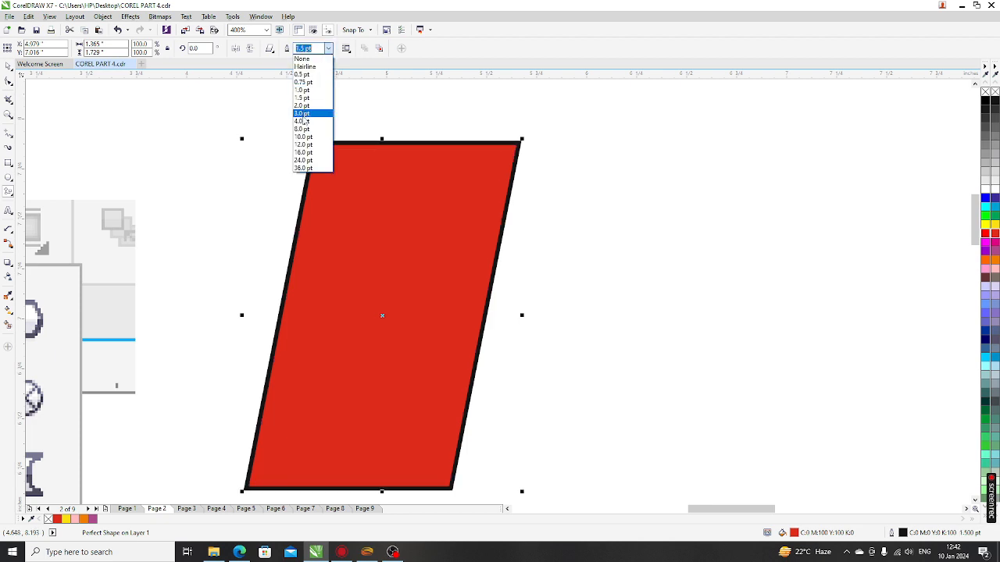
pyautogui.click(304, 114)
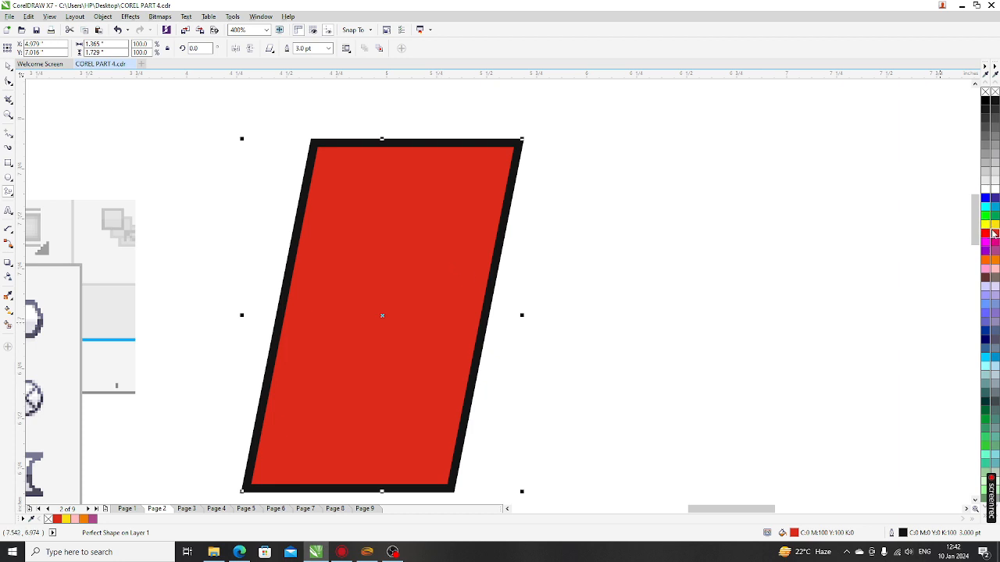
pyautogui.rightClick(994, 225)
# Step: Draw a three-panel predefined-process shape to the right of the parallelogram
pyautogui.scroll(-4, 344, 236)
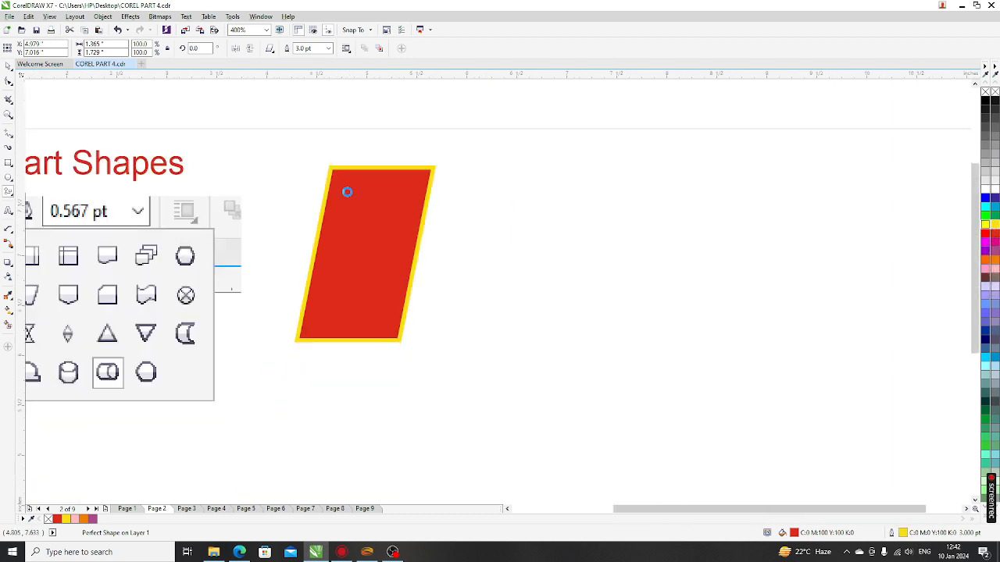
pyautogui.scroll(2, 351, 207)
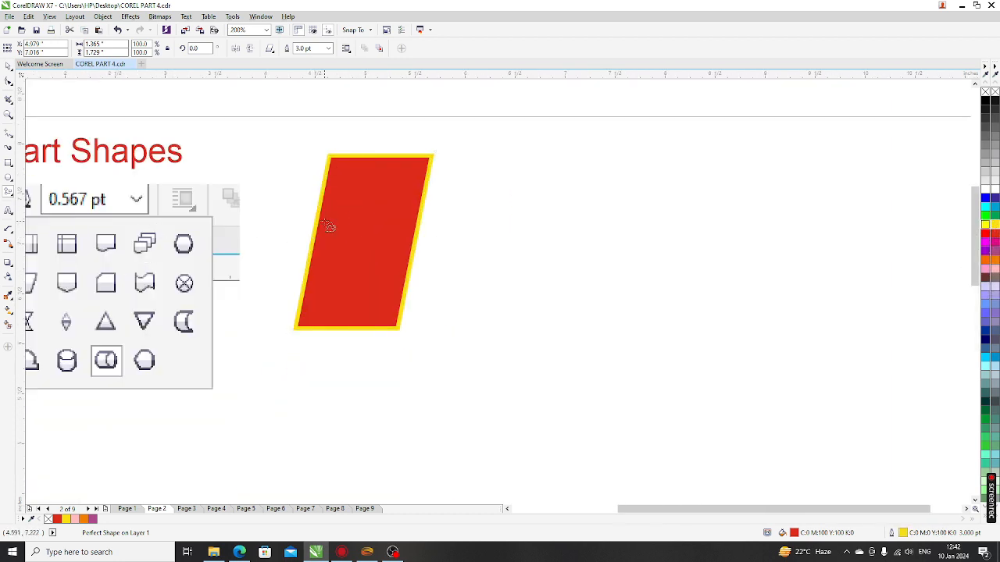
pyautogui.scroll(-2, 328, 227)
pyautogui.scroll(1, 195, 248)
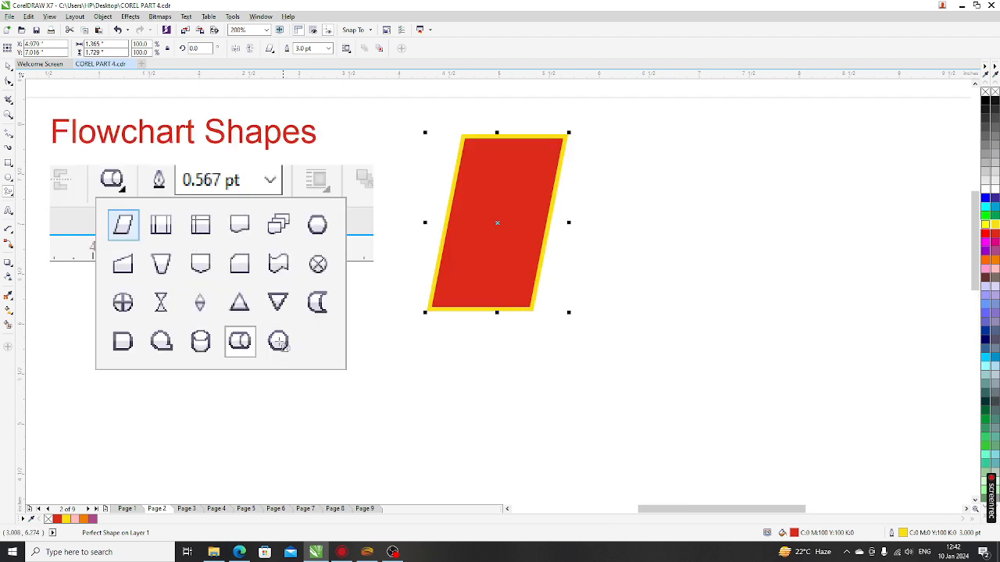
pyautogui.click(271, 49)
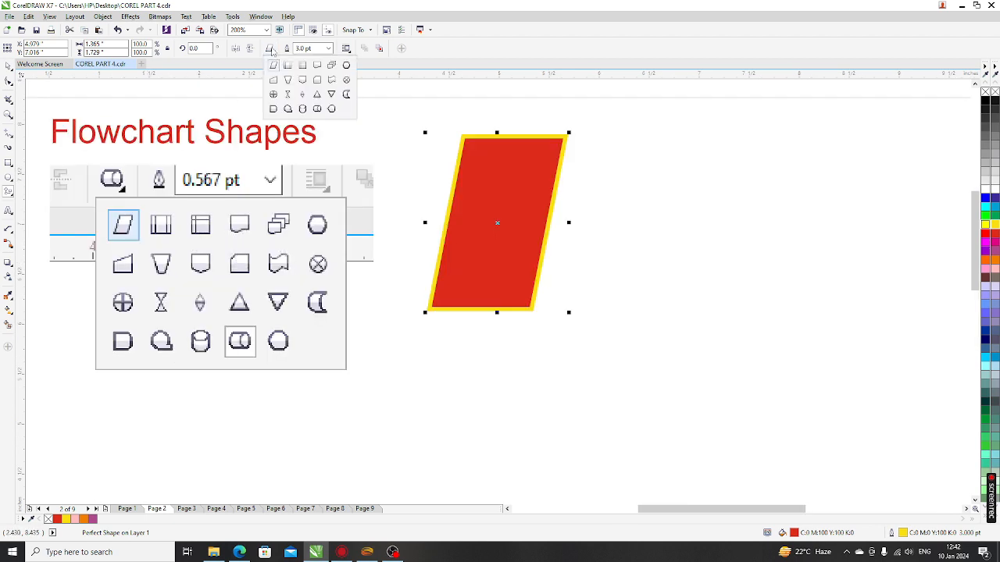
pyautogui.click(289, 66)
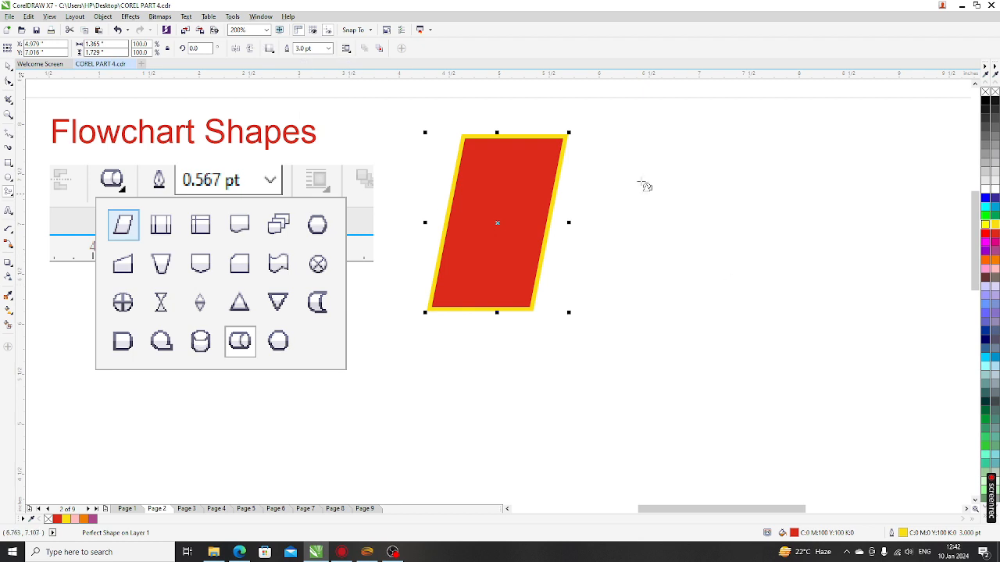
pyautogui.moveTo(598, 142); pyautogui.dragTo(792, 307)
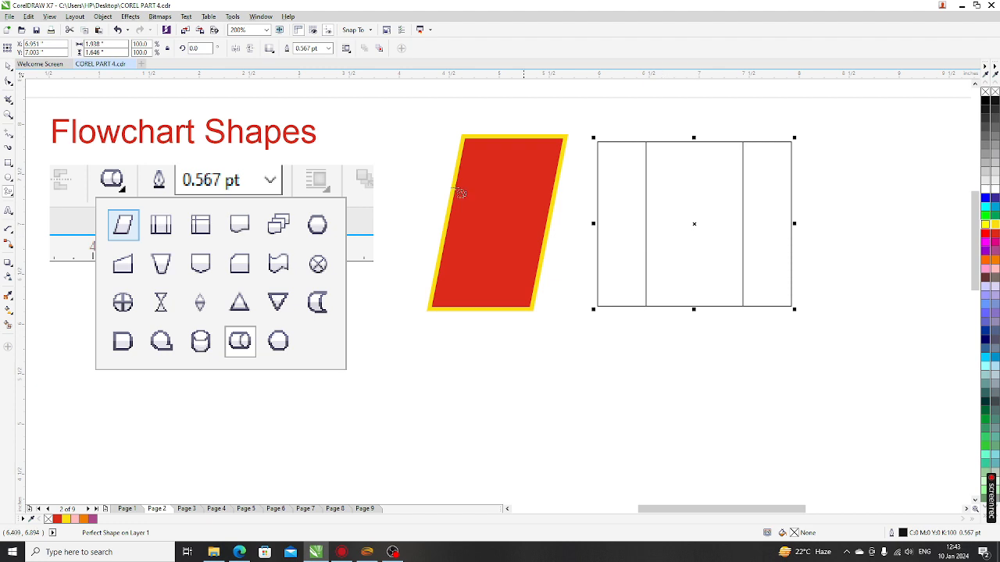
# Step: Draw an internal-storage box right of the three-panel shape
pyautogui.click(268, 49)
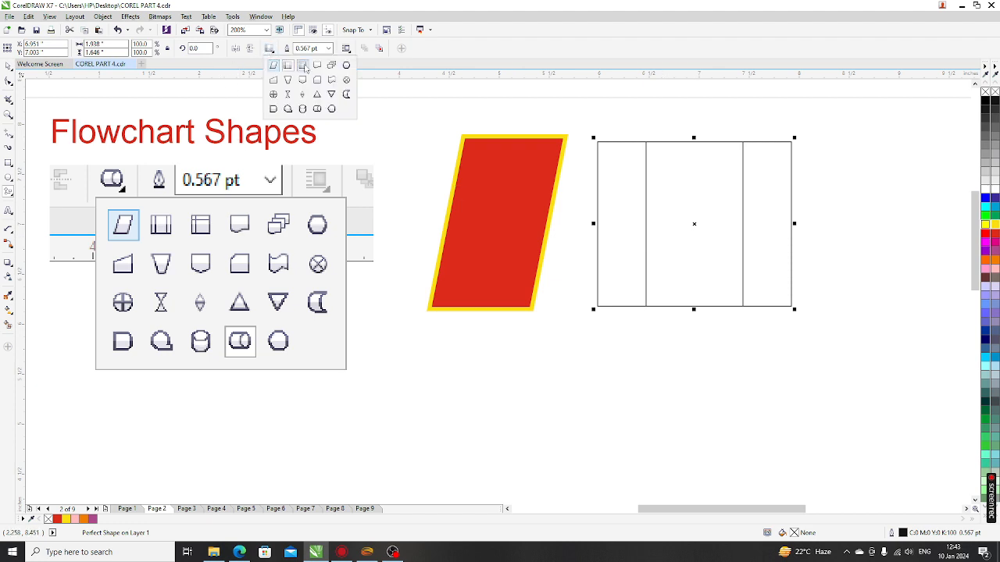
pyautogui.click(305, 67)
pyautogui.moveTo(812, 138); pyautogui.dragTo(926, 307)
pyautogui.scroll(-1, 635, 290)
pyautogui.scroll(1, 795, 268)
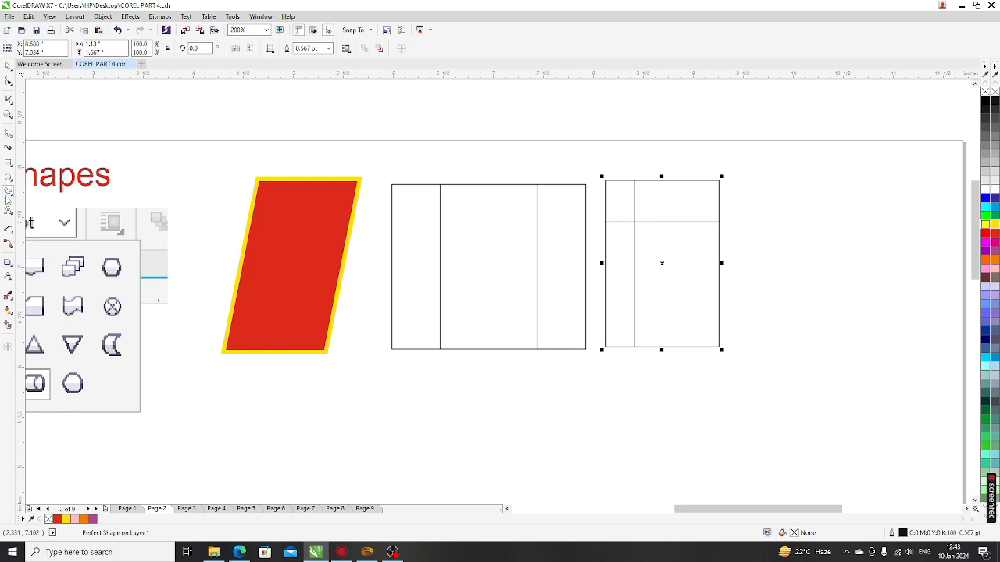
# Step: Draw a round tailed tape shape at the far right and fill it yellow
pyautogui.click(270, 49)
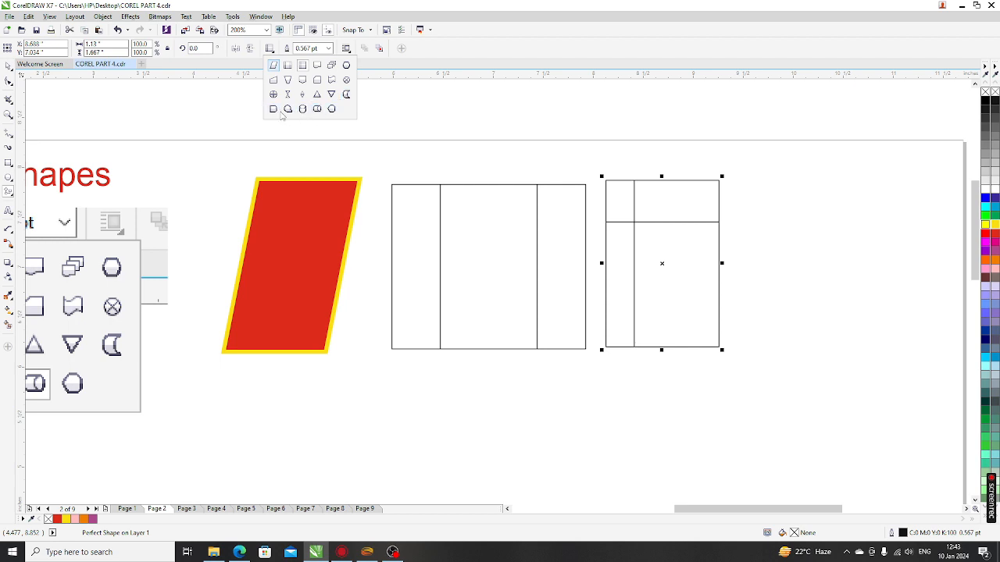
pyautogui.click(288, 110)
pyautogui.moveTo(743, 184); pyautogui.dragTo(912, 356)
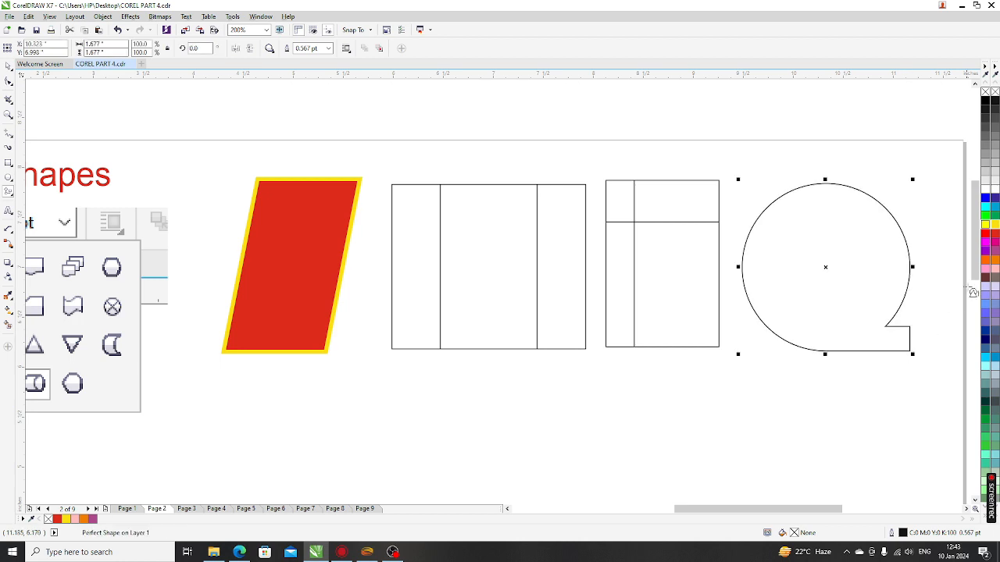
pyautogui.click(985, 224)
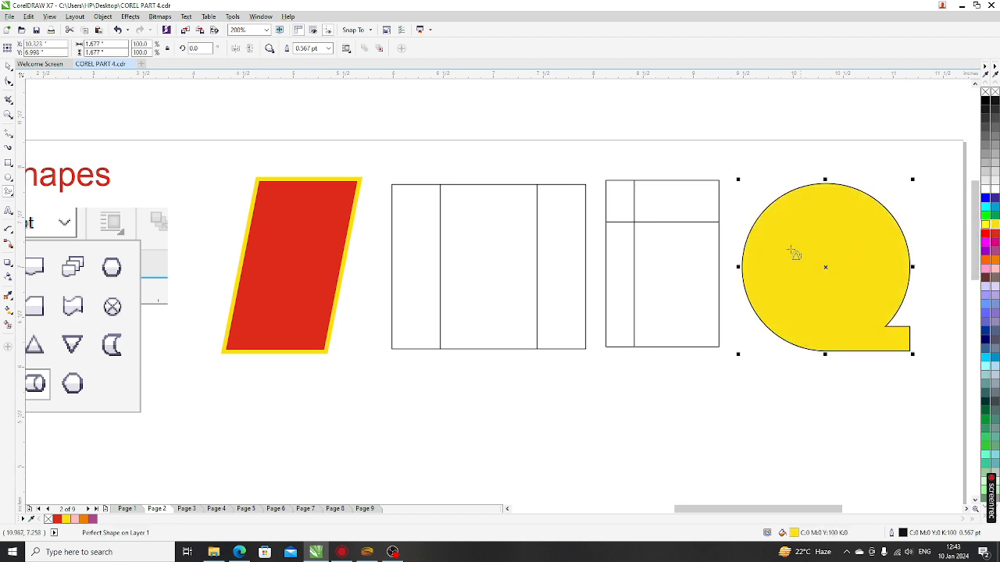
# Step: Draw a horizontal capsule-shaped cylinder below the red parallelogram
pyautogui.click(271, 49)
pyautogui.click(316, 117)
pyautogui.moveTo(193, 362); pyautogui.dragTo(434, 447)
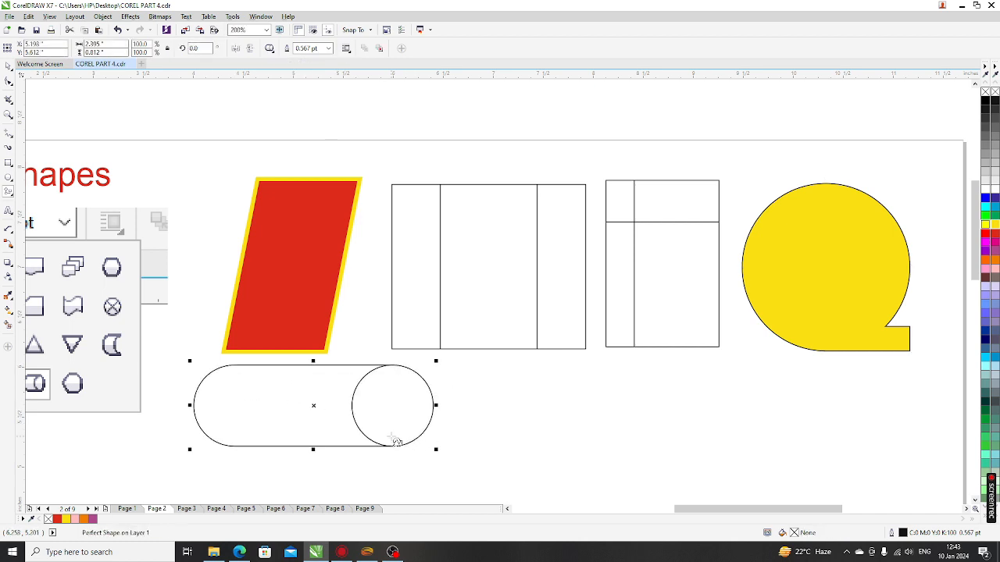
# Step: Draw an upright cylinder below the three-column box and nudge it into place
pyautogui.scroll(-1, 408, 375)
pyautogui.scroll(1, 367, 408)
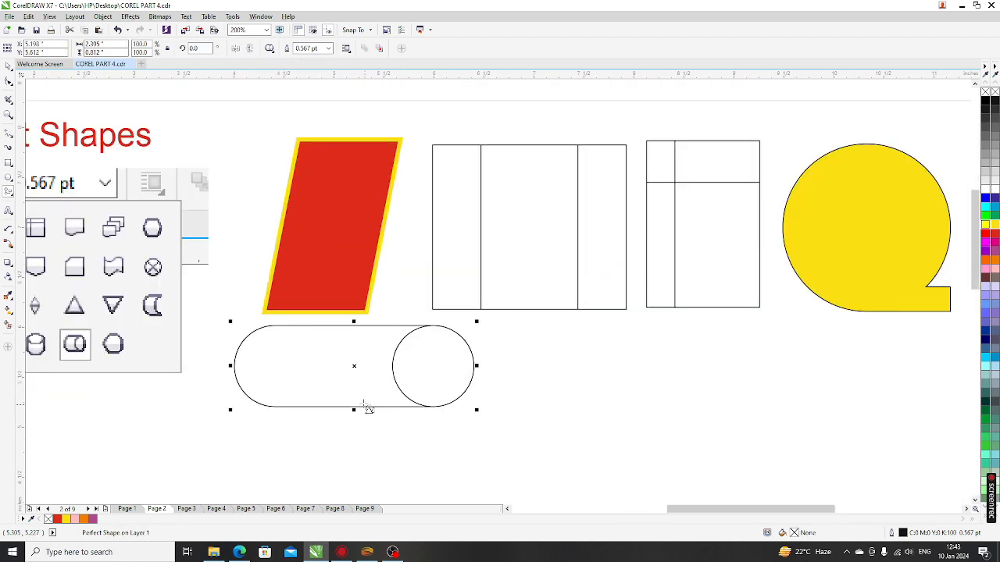
pyautogui.click(269, 49)
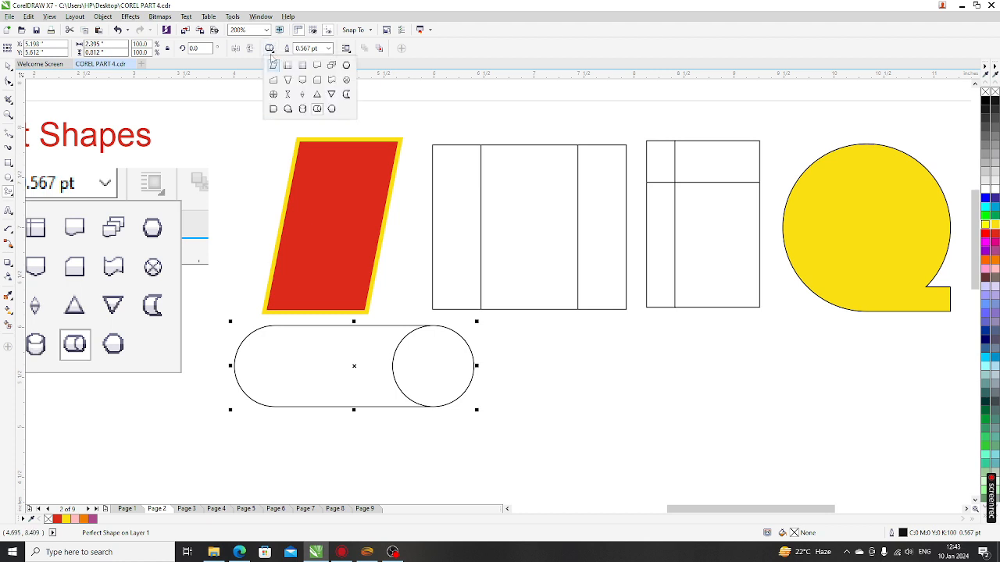
pyautogui.click(302, 109)
pyautogui.moveTo(508, 306); pyautogui.dragTo(597, 448)
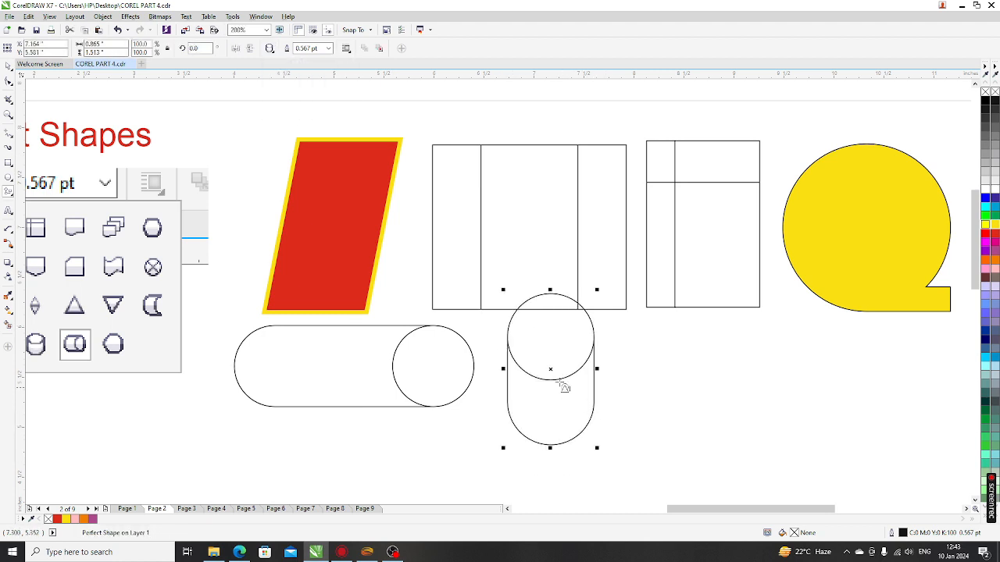
pyautogui.moveTo(550, 369); pyautogui.dragTo(554, 395)
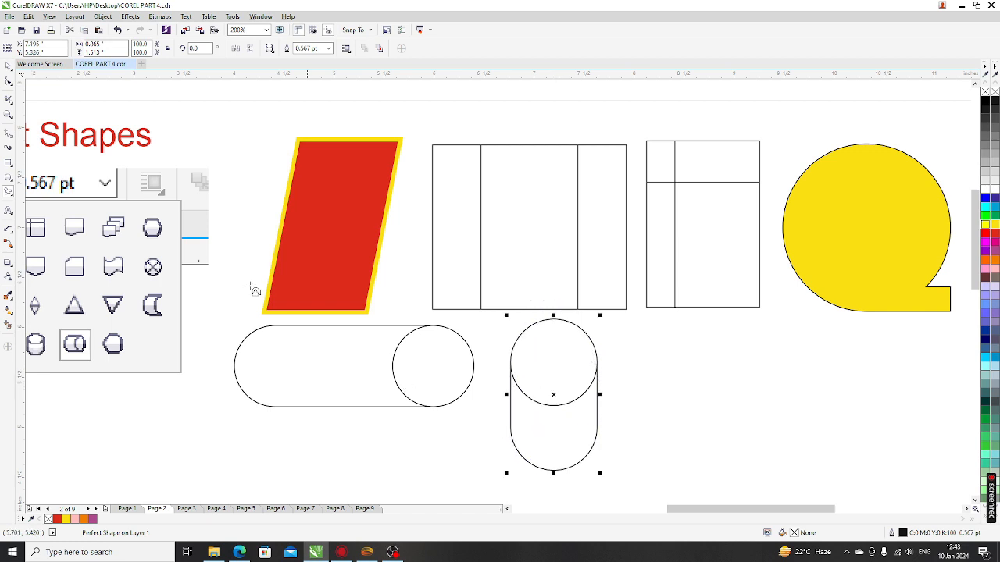
# Step: Return to the Pick tool and briefly select the cylinder and yellow shape to check them
pyautogui.click(8, 81)
pyautogui.click(8, 67)
pyautogui.click(595, 414)
pyautogui.click(624, 379)
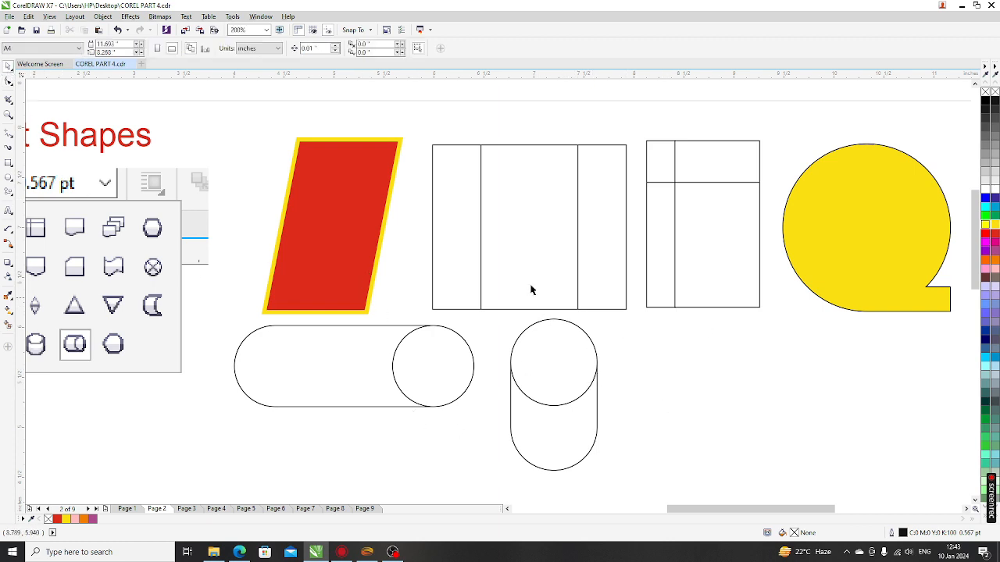
pyautogui.scroll(-2, 502, 272)
pyautogui.scroll(3, 760, 280)
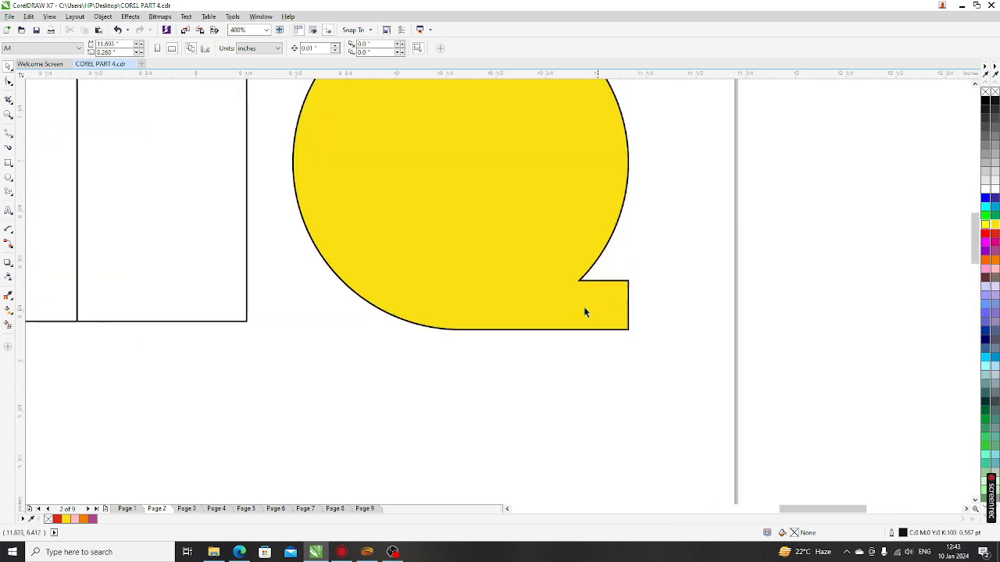
pyautogui.click(584, 306)
pyautogui.scroll(-2, 419, 365)
pyautogui.scroll(2, 492, 357)
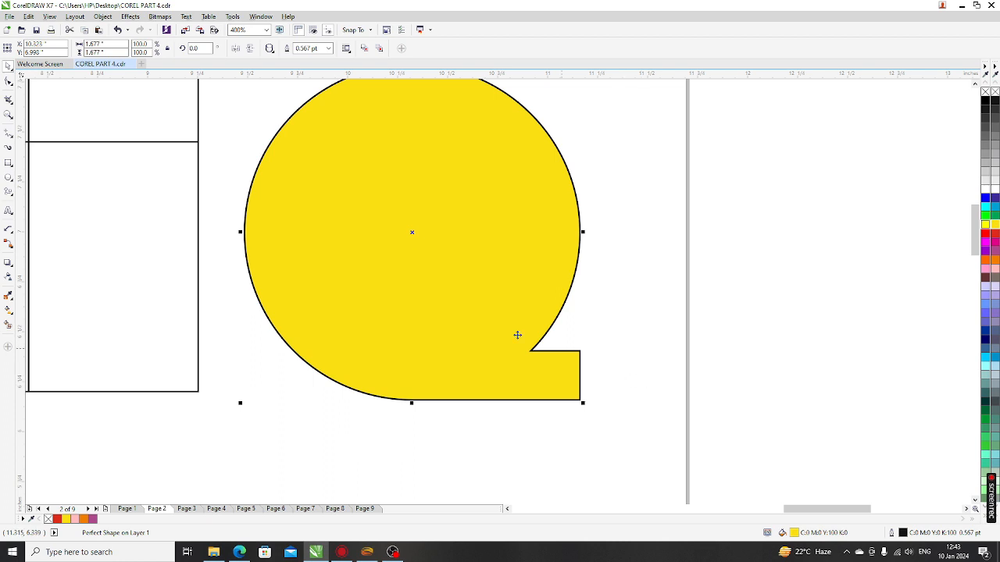
pyautogui.scroll(-2, 446, 300)
pyautogui.click(396, 395)
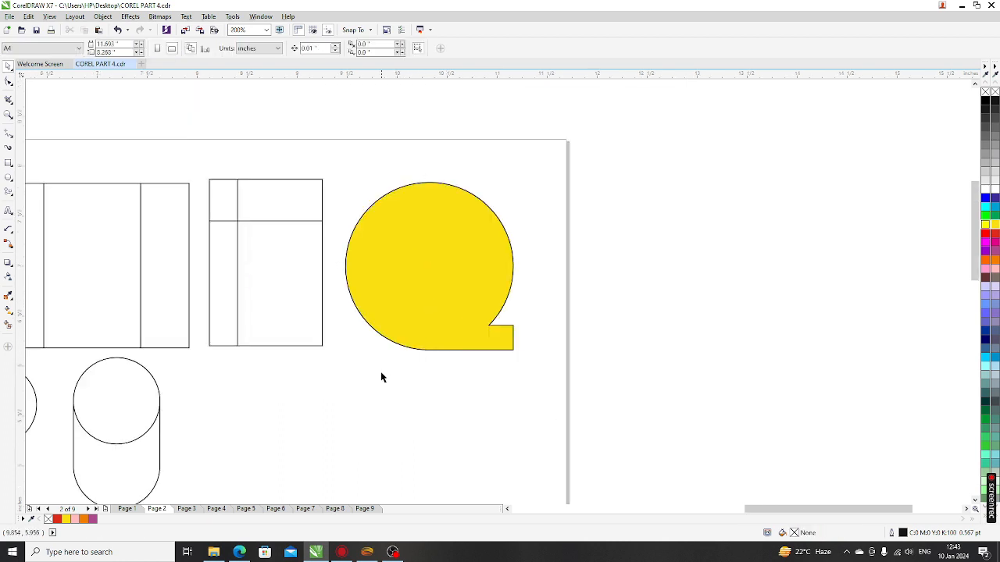
# Step: Convert the yellow shape to curves with Ctrl+Q
pyautogui.click(414, 296)
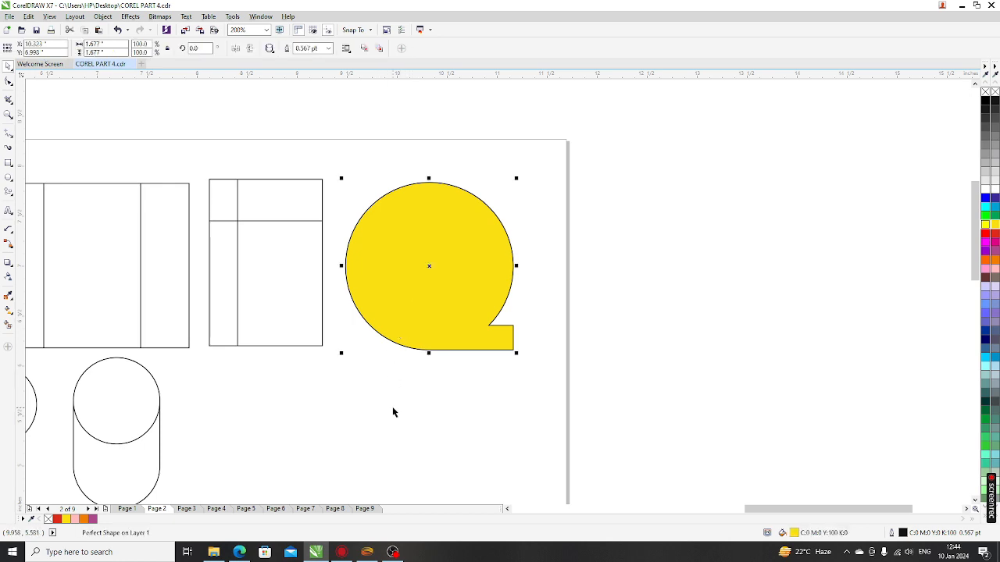
pyautogui.hotkey('ctrl', 'q')
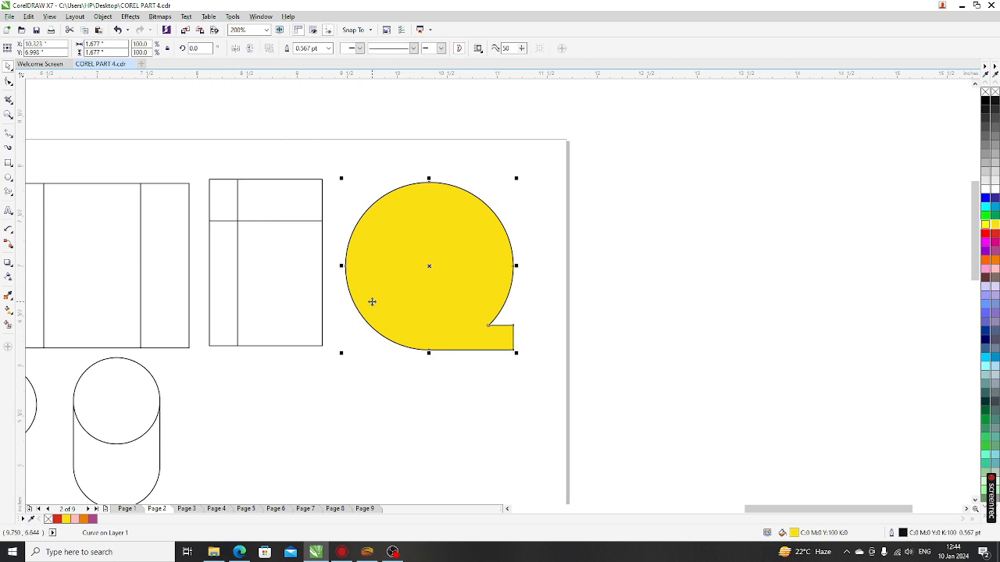
pyautogui.hotkey('ctrl', 'z')
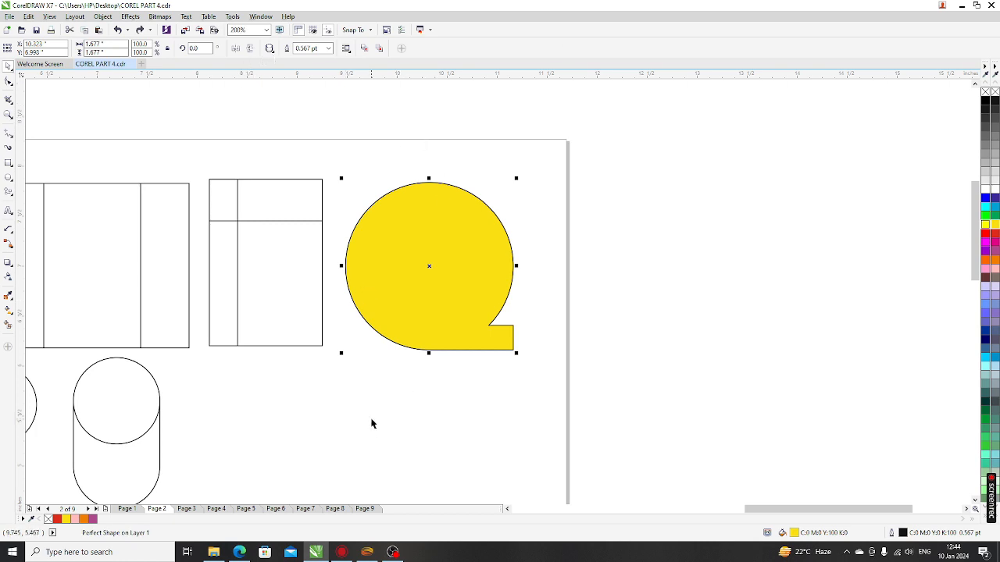
pyautogui.hotkey('ctrl', 'shift', 'z')
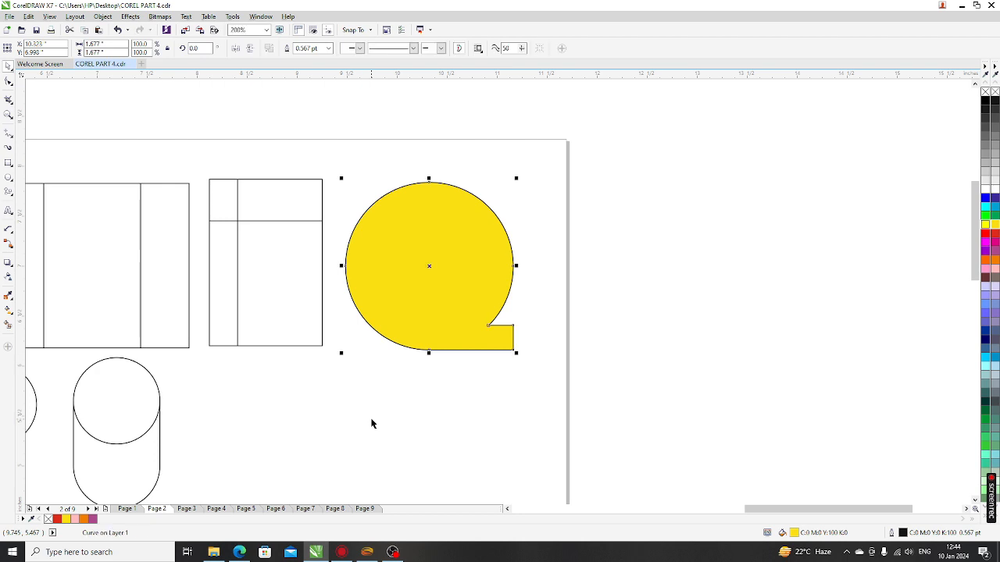
pyautogui.click(491, 386)
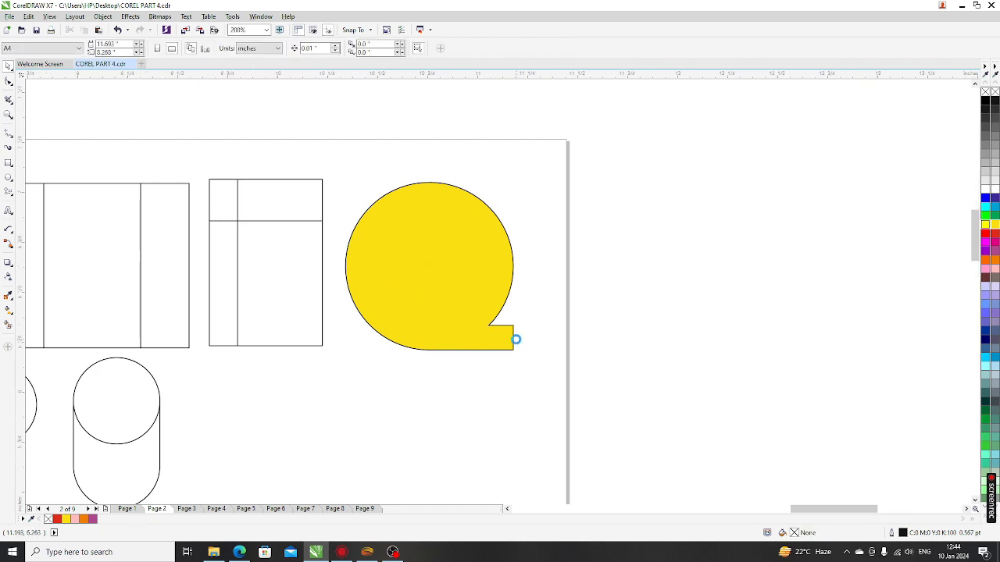
pyautogui.scroll(2, 515, 337)
pyautogui.scroll(-2, 408, 341)
# Step: Drag the tail's two right-edge nodes further right to lengthen the bottom tab
pyautogui.click(405, 344)
pyautogui.scroll(2, 412, 340)
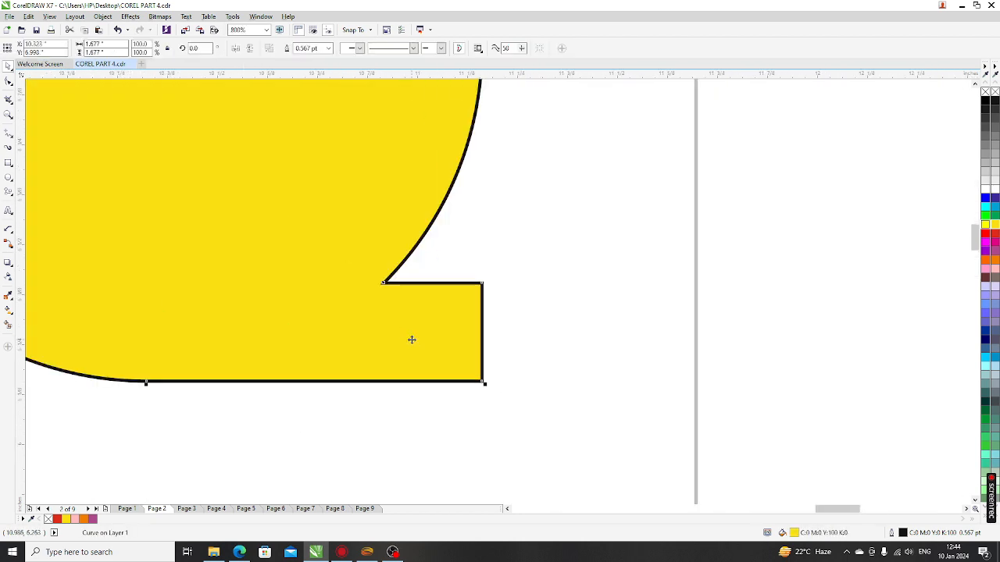
pyautogui.click(8, 82)
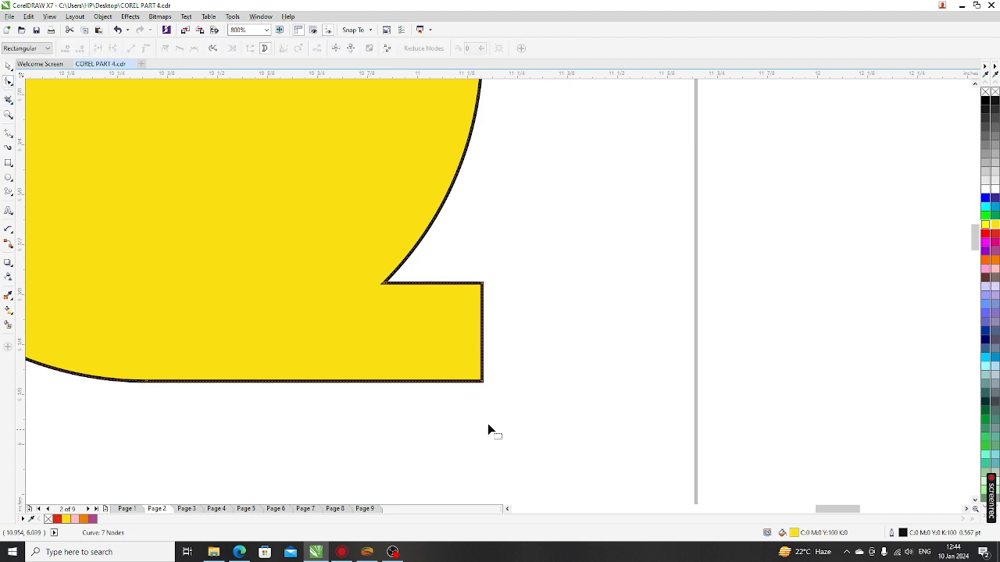
pyautogui.moveTo(469, 267); pyautogui.dragTo(525, 415)
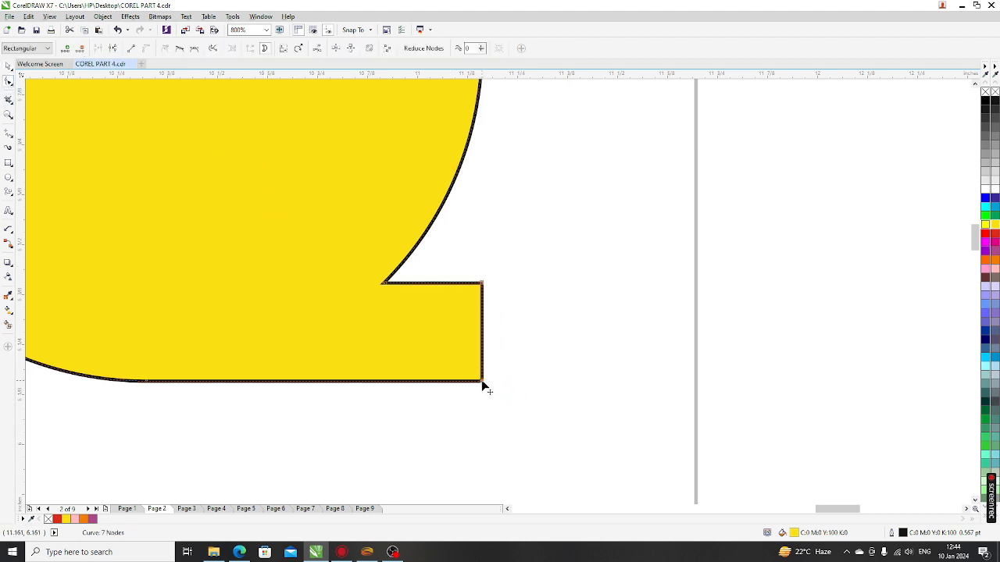
pyautogui.moveTo(483, 383); pyautogui.dragTo(585, 382)
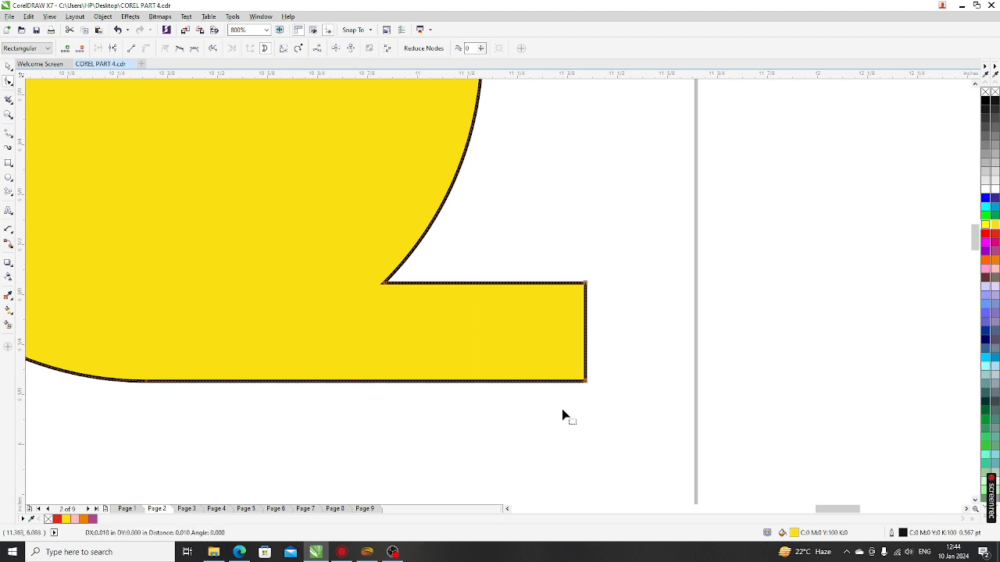
pyautogui.press('Right')
pyautogui.press('Right')
pyautogui.press('Right')
pyautogui.press('Right')
pyautogui.press('Right')
pyautogui.press('Right')
pyautogui.press('Right')
pyautogui.press('Right')
pyautogui.press('Right')
pyautogui.press('Right')
pyautogui.press('Right')
pyautogui.press('Right')
pyautogui.press('Right')
pyautogui.press('Right')
pyautogui.press('Right')
pyautogui.press('Right')
pyautogui.press('Right')
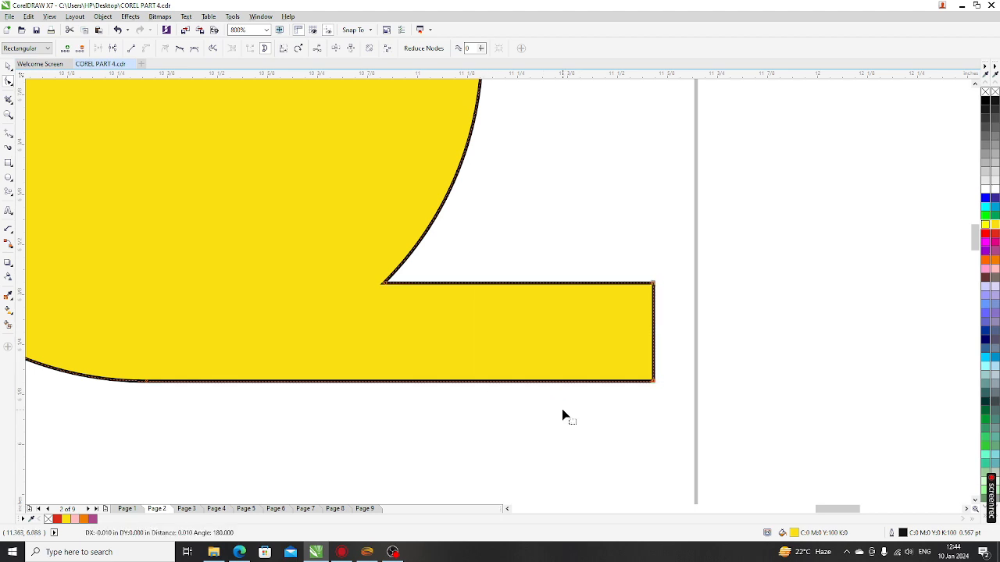
pyautogui.scroll(-5, 564, 303)
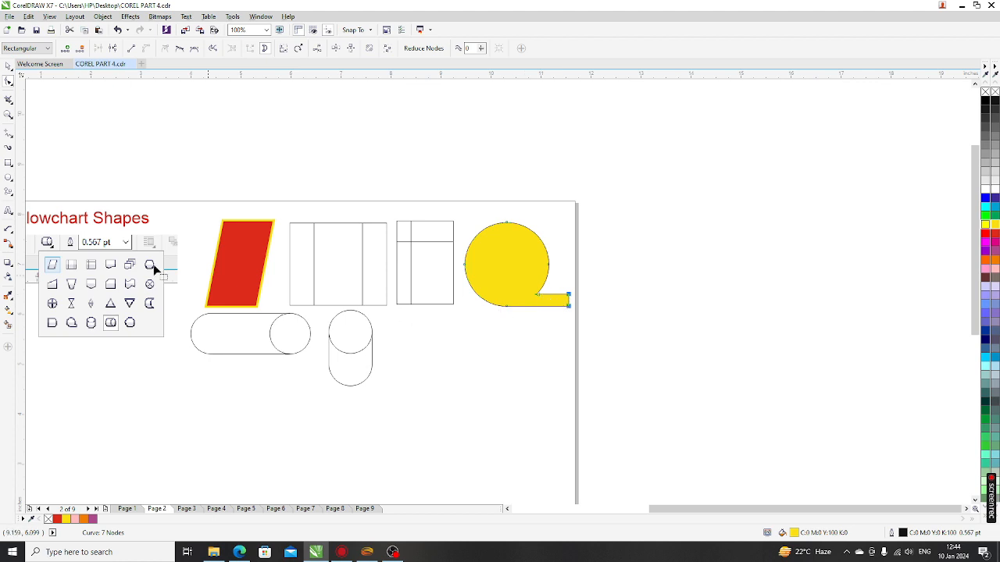
# Step: Switch back to the Pick tool and deselect the yellow shape
pyautogui.click(8, 67)
pyautogui.scroll(-2, 350, 194)
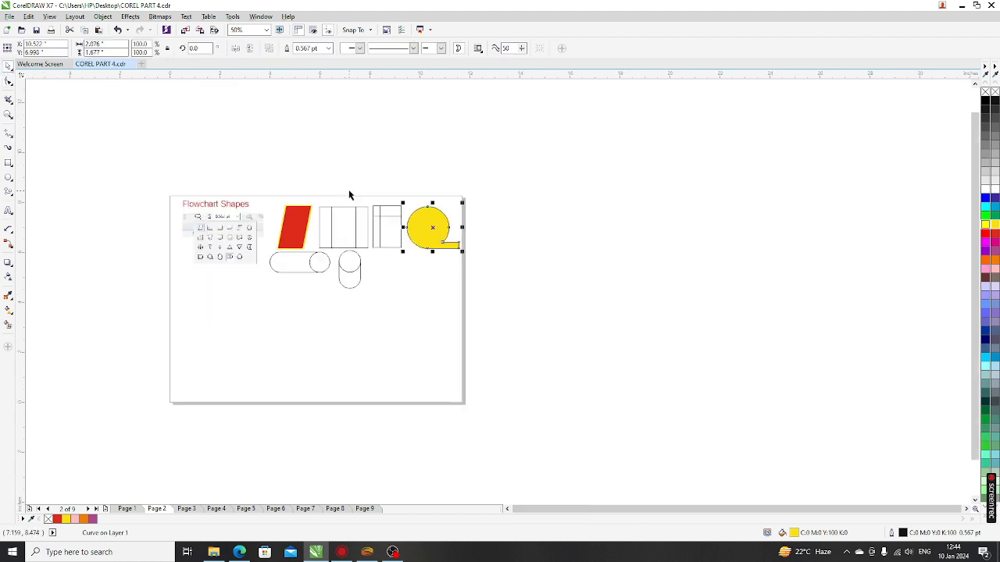
pyautogui.scroll(2, 201, 308)
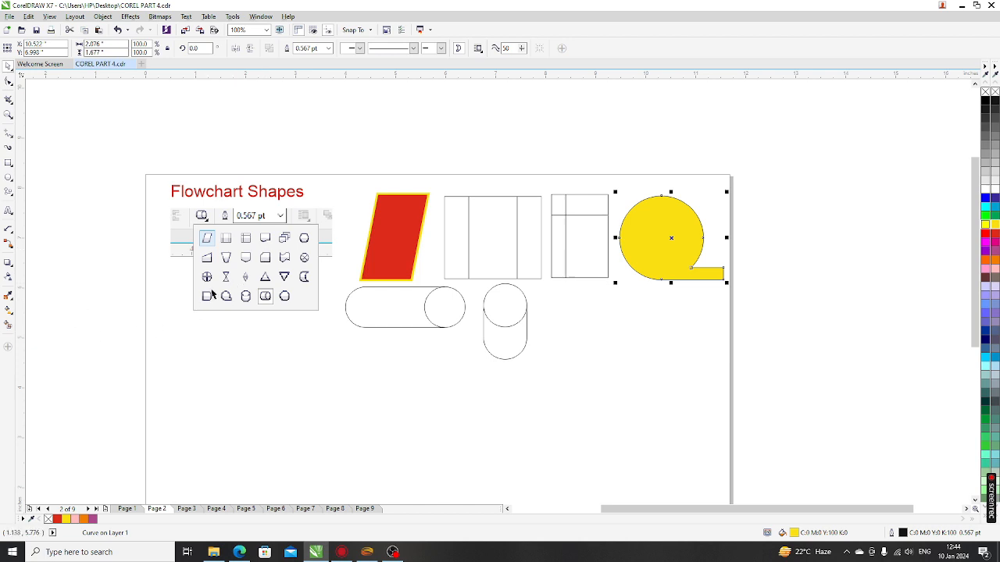
pyautogui.scroll(2, 234, 256)
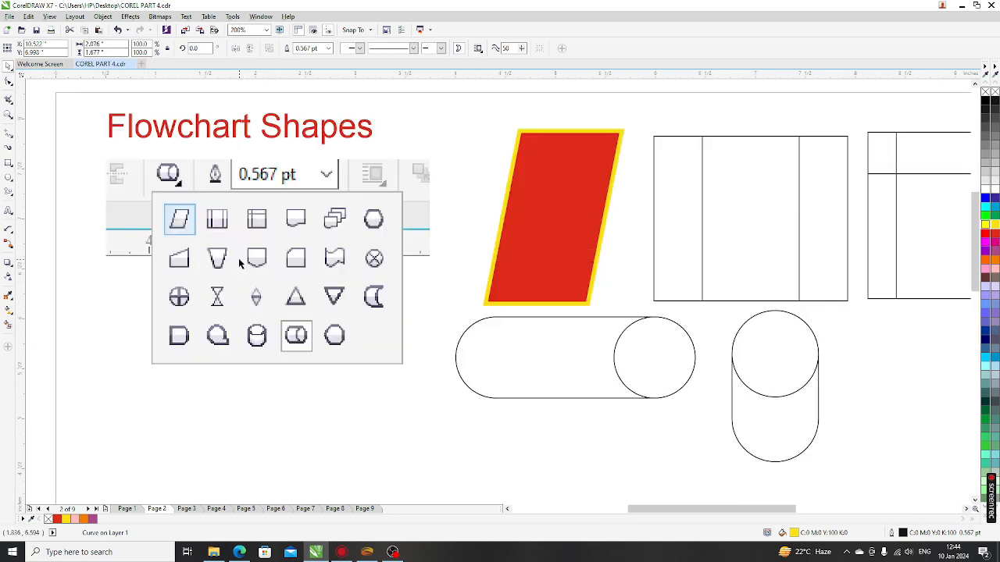
pyautogui.scroll(-2, 211, 259)
pyautogui.click(616, 346)
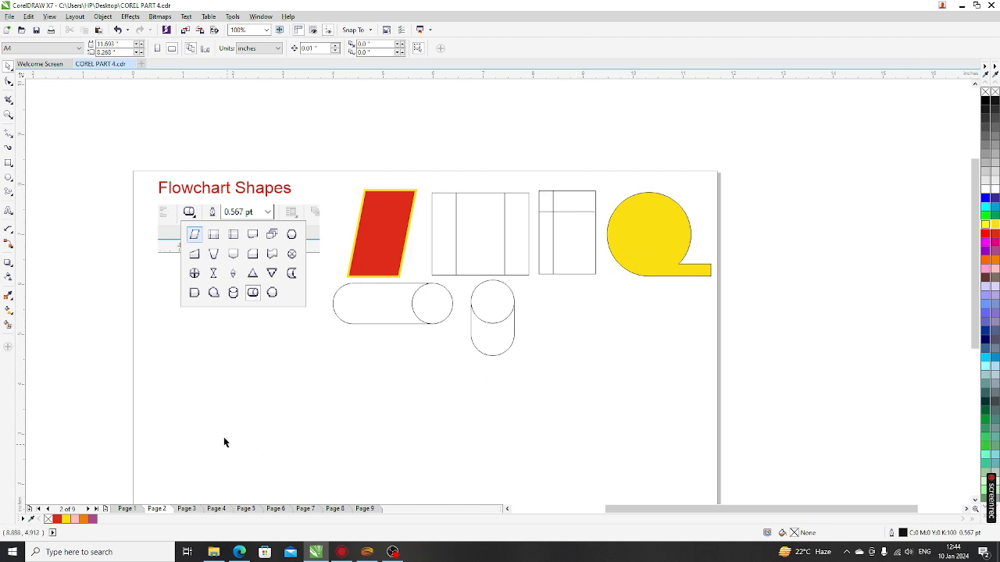
# Step: Go to Page 3, Banner Shapes, and choose the Banner Shapes tool
pyautogui.click(186, 508)
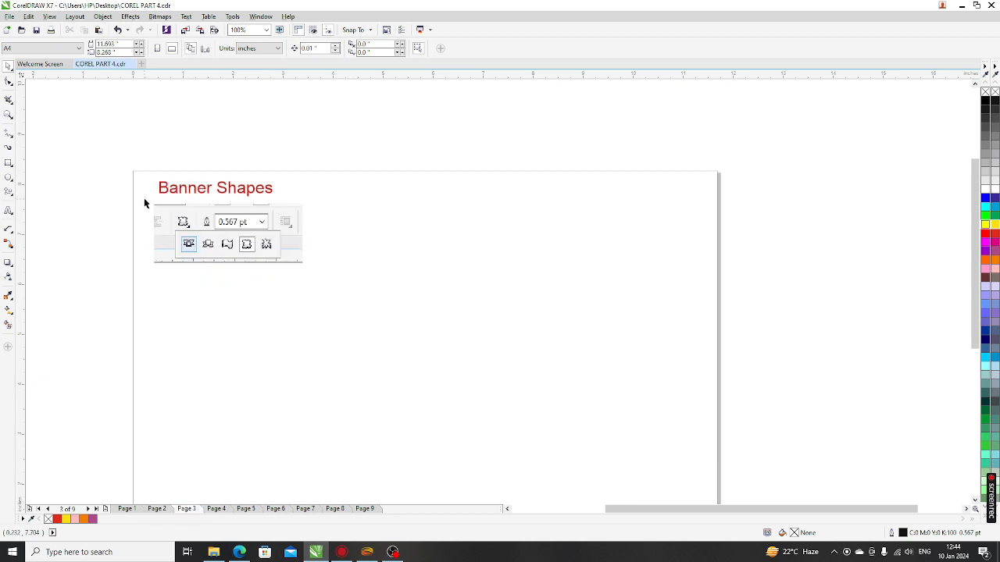
pyautogui.click(9, 196)
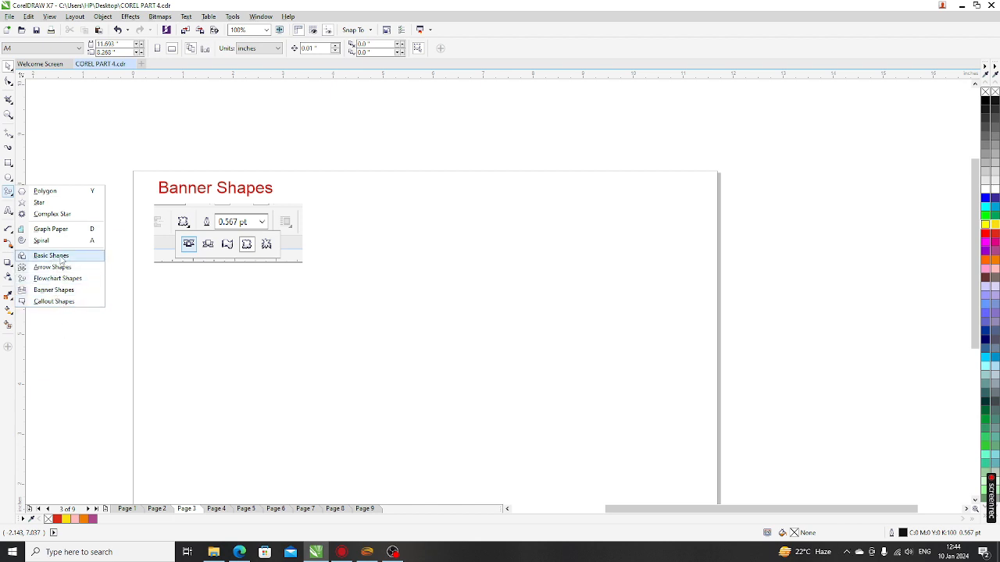
pyautogui.click(67, 290)
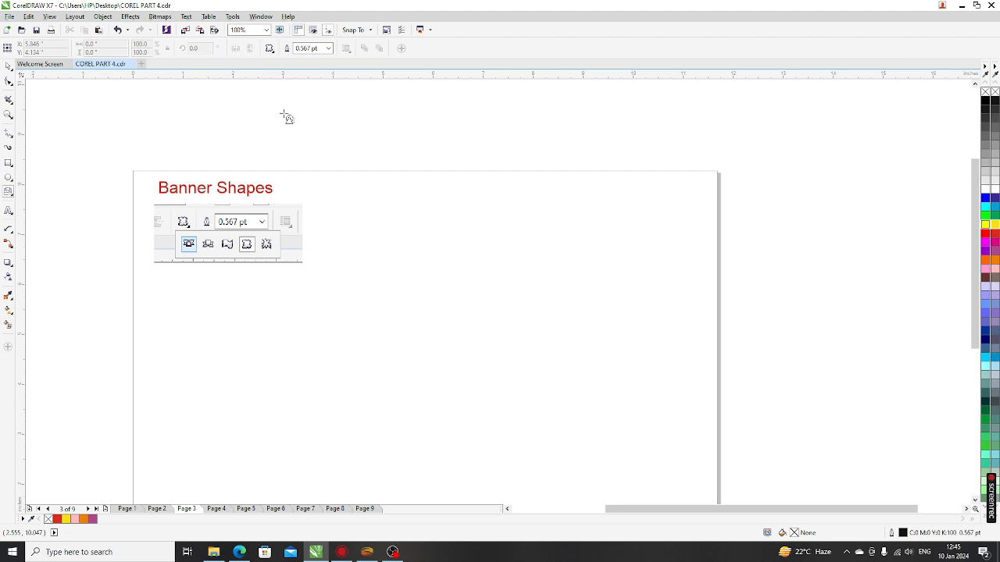
pyautogui.scroll(2, 197, 210)
pyautogui.scroll(-1, 217, 315)
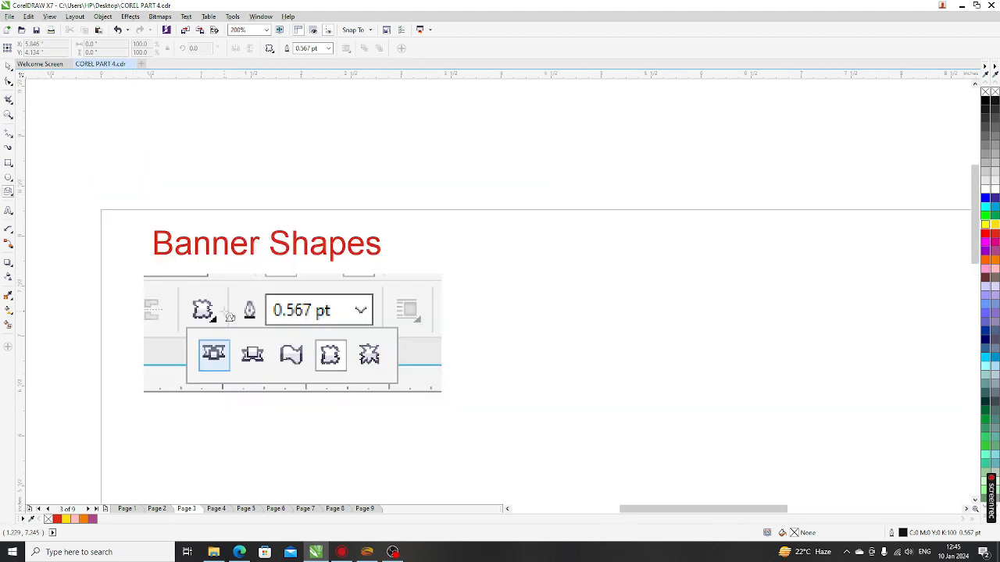
pyautogui.click(270, 49)
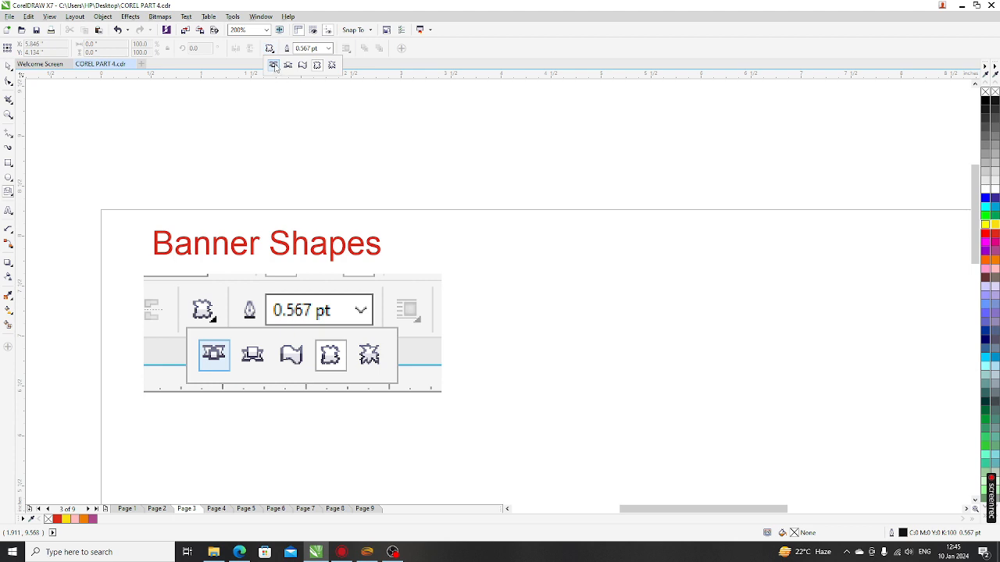
# Step: Draw the first ribbon banner right of the title, position it, and widen its centre panel
pyautogui.click(273, 66)
pyautogui.moveTo(471, 275); pyautogui.dragTo(791, 353)
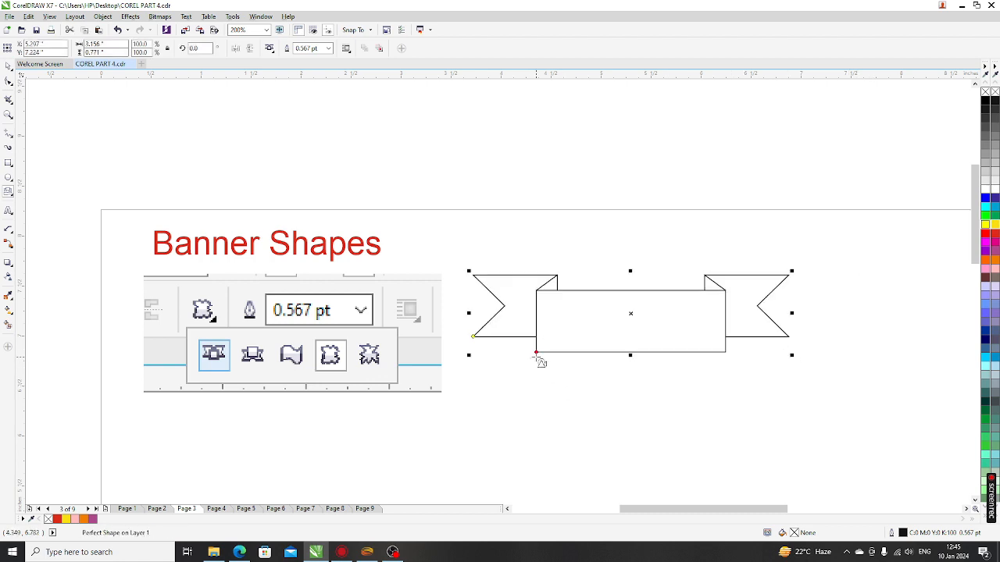
pyautogui.click(8, 67)
pyautogui.moveTo(535, 356); pyautogui.dragTo(538, 355)
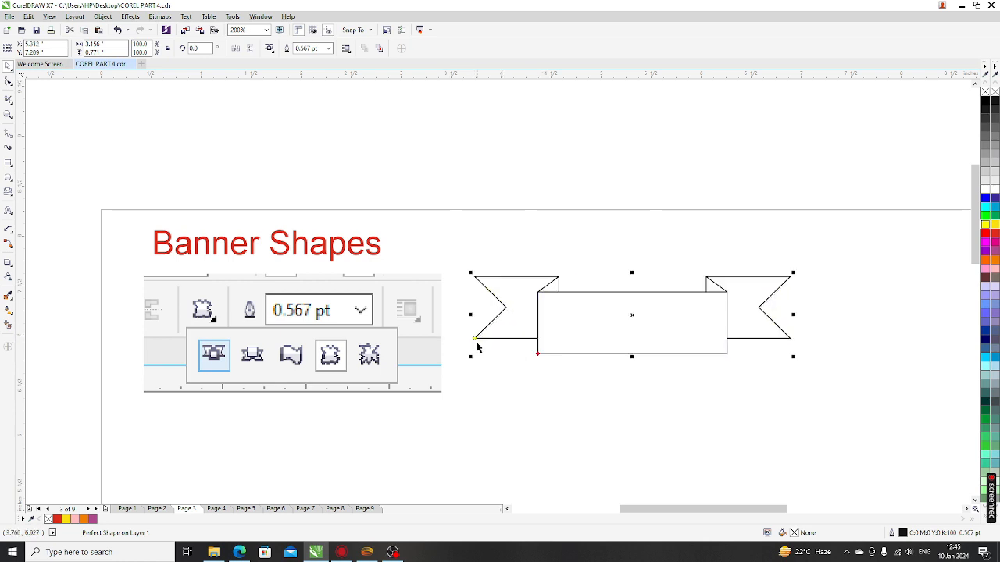
pyautogui.moveTo(474, 337); pyautogui.dragTo(500, 342)
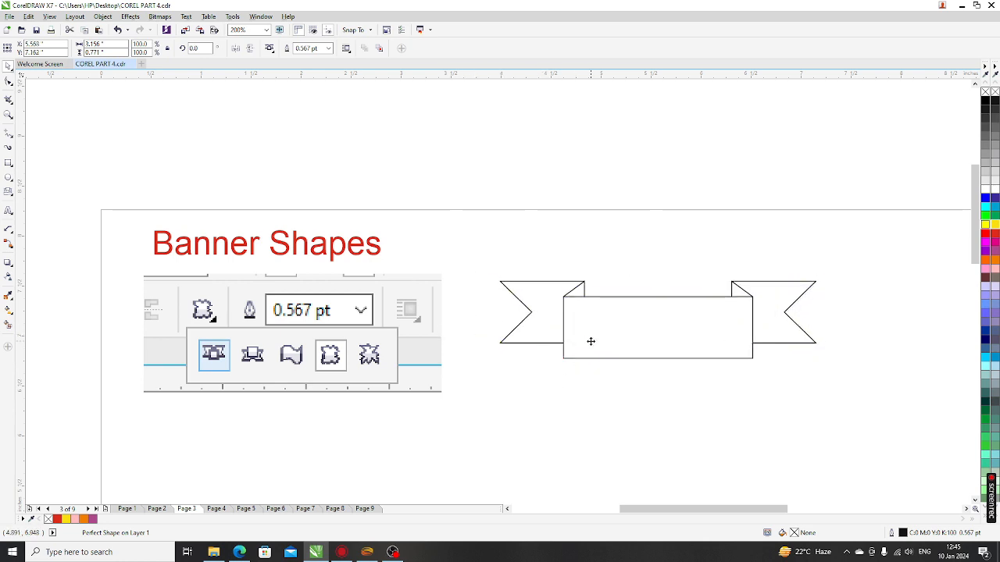
pyautogui.moveTo(591, 341); pyautogui.dragTo(558, 342)
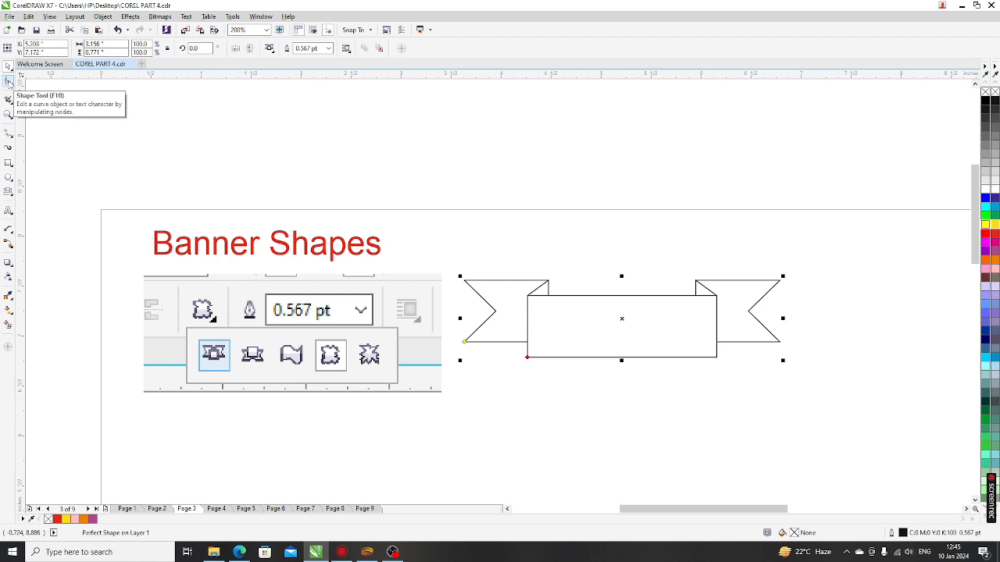
pyautogui.click(8, 81)
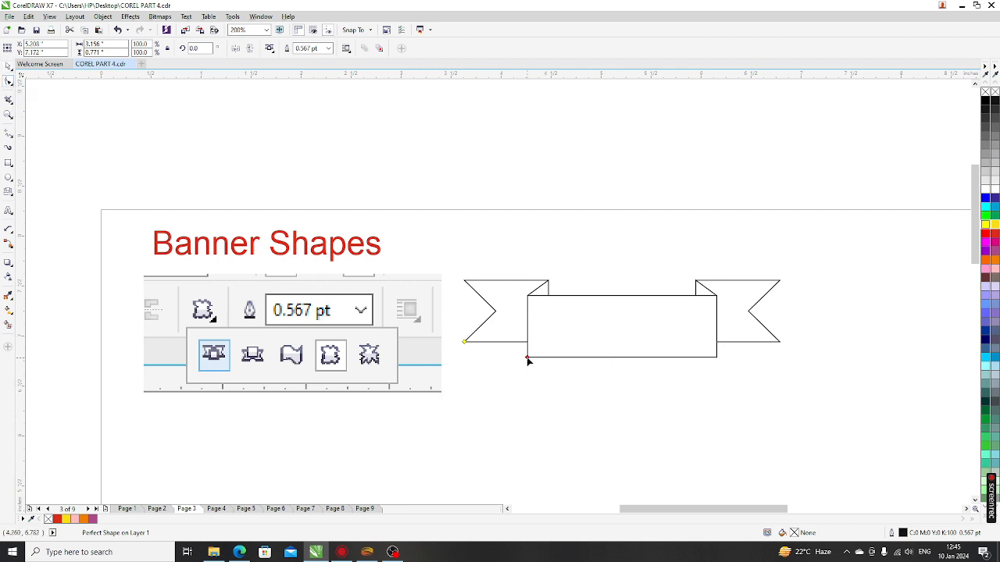
pyautogui.moveTo(528, 360); pyautogui.dragTo(500, 362)
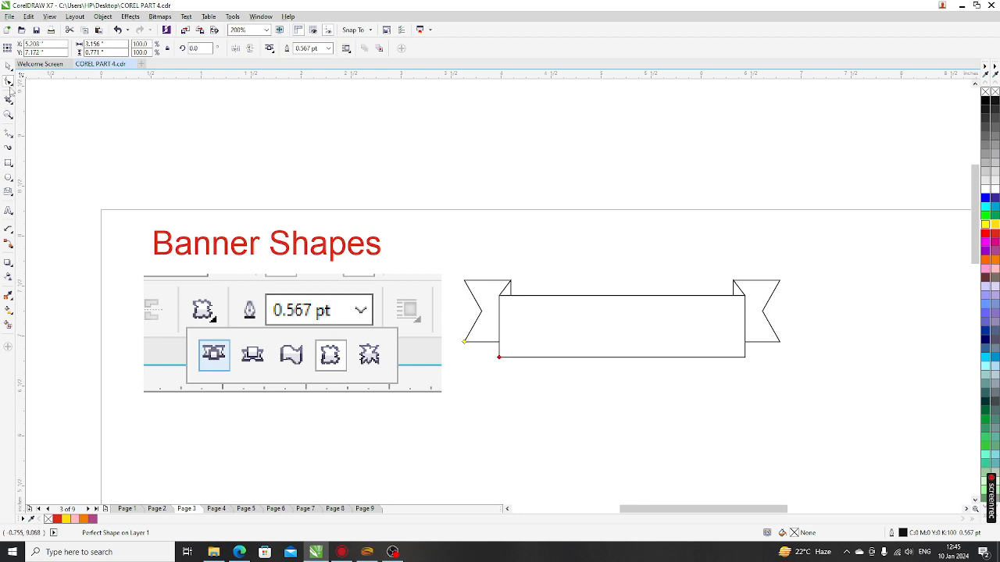
# Step: Set the banner's outline width to 1.5 pt
pyautogui.click(8, 66)
pyautogui.click(328, 49)
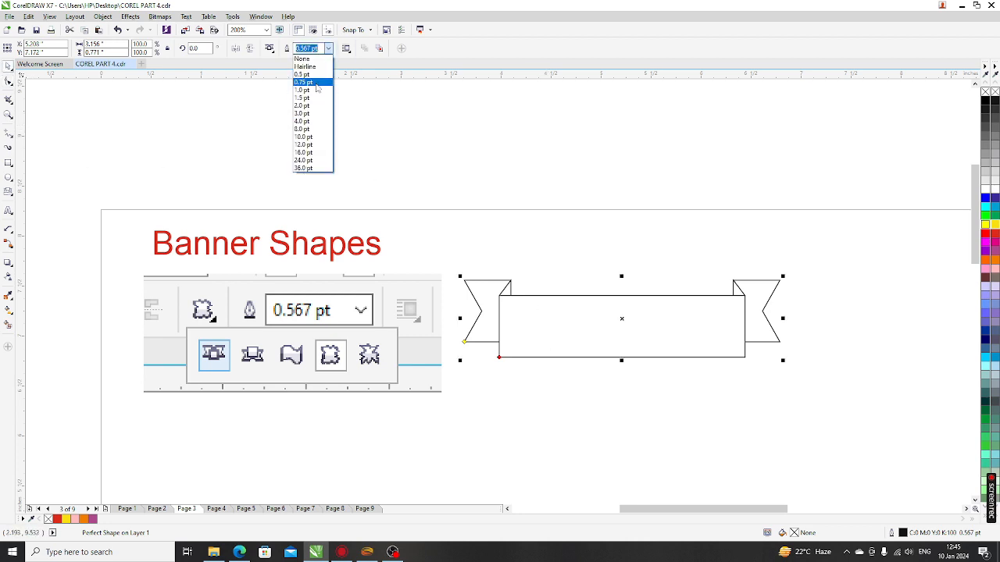
pyautogui.click(316, 88)
pyautogui.click(327, 49)
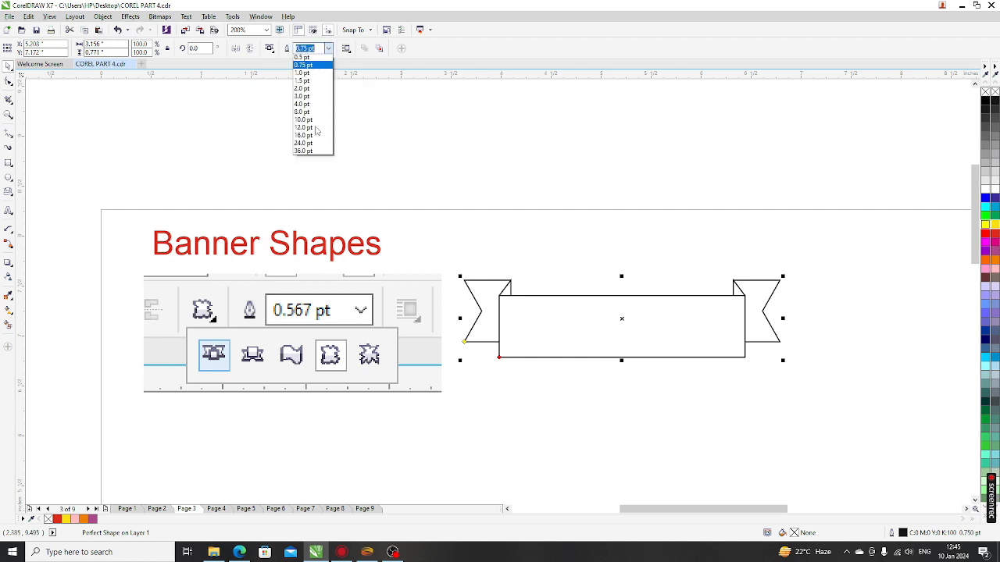
pyautogui.click(309, 123)
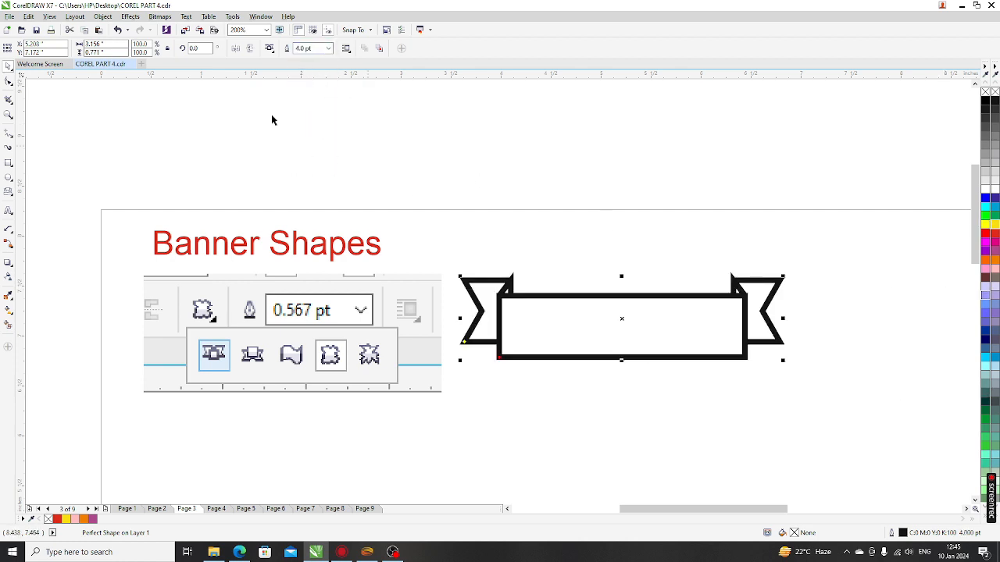
pyautogui.click(328, 49)
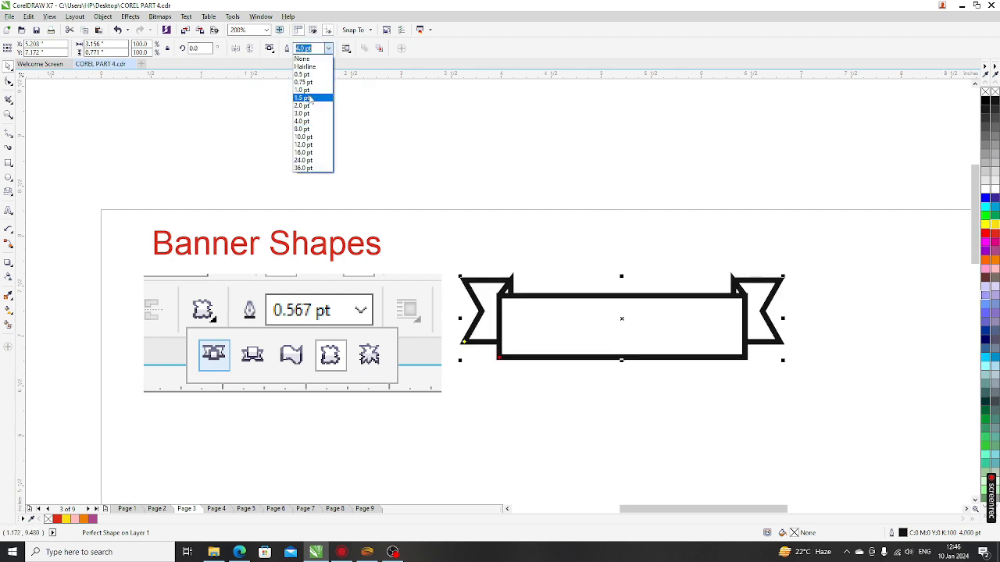
pyautogui.click(309, 96)
pyautogui.click(580, 378)
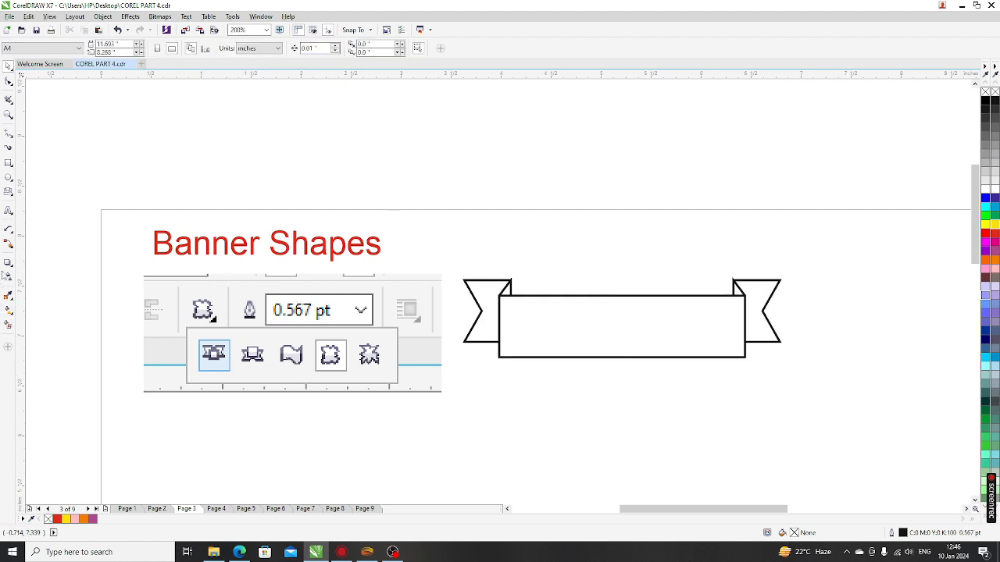
# Step: Draw a second ribbon banner right of the first and narrow its centre panel
pyautogui.click(7, 193)
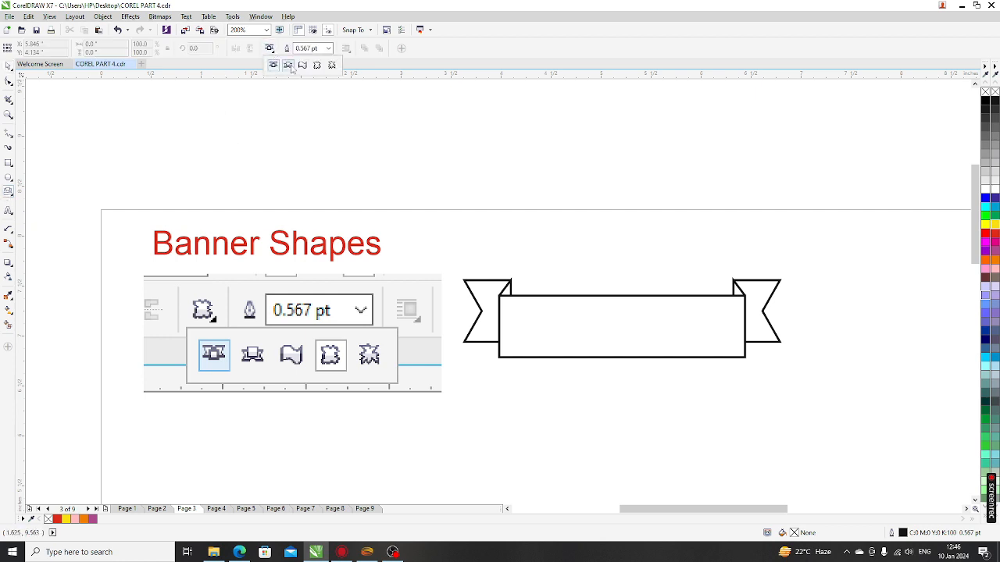
pyautogui.scroll(-2, 382, 277)
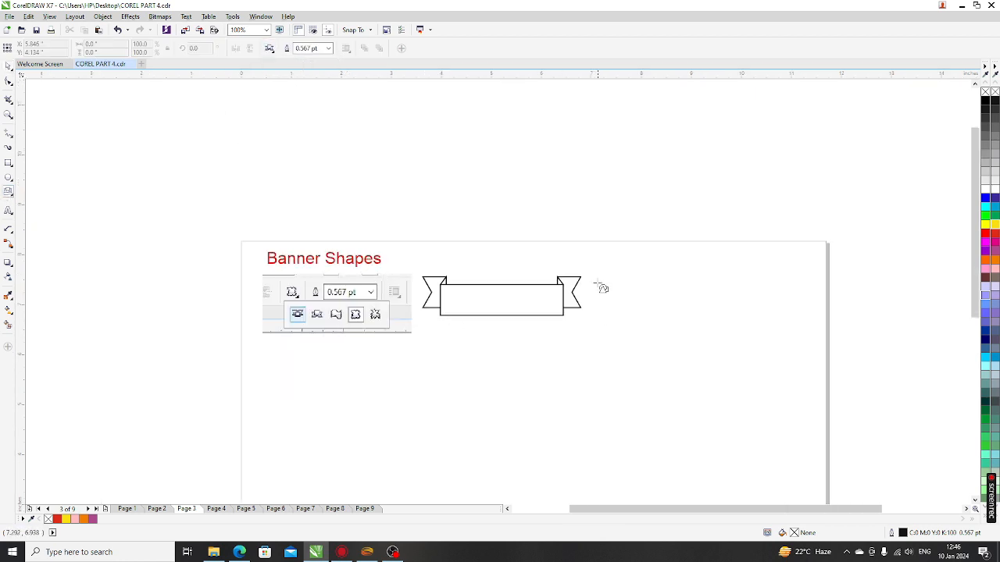
pyautogui.moveTo(762, 321); pyautogui.dragTo(788, 319)
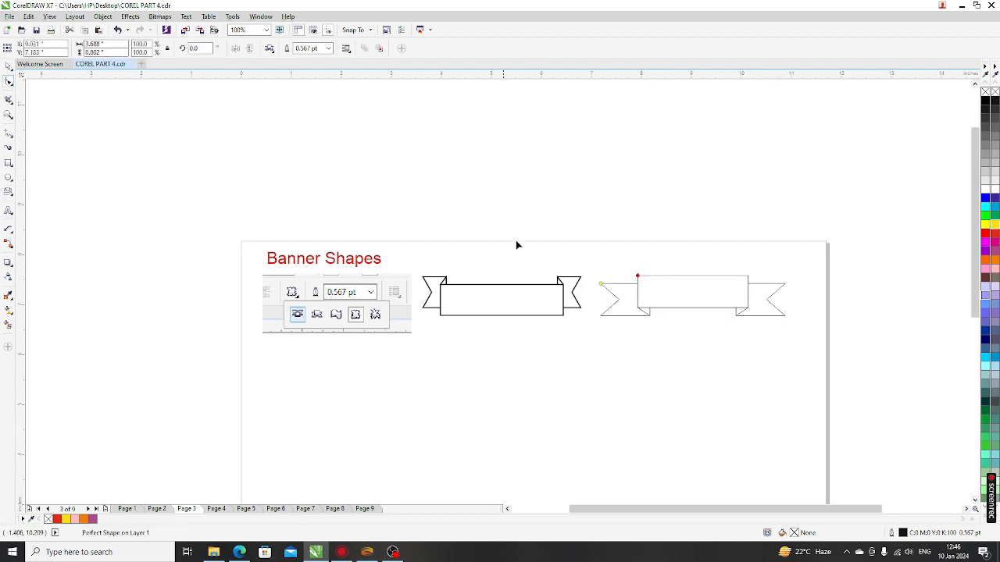
pyautogui.moveTo(641, 280); pyautogui.dragTo(657, 279)
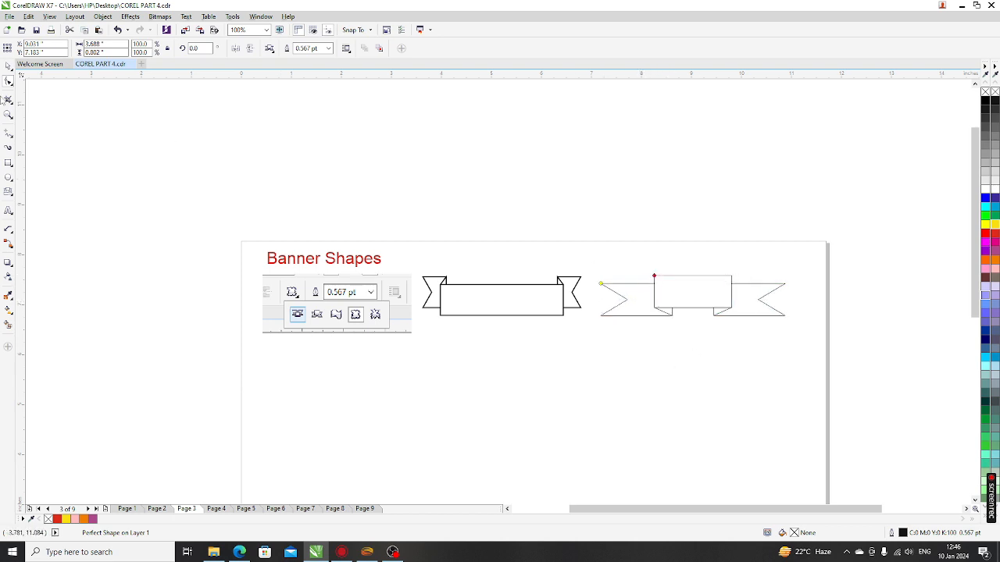
pyautogui.click(8, 68)
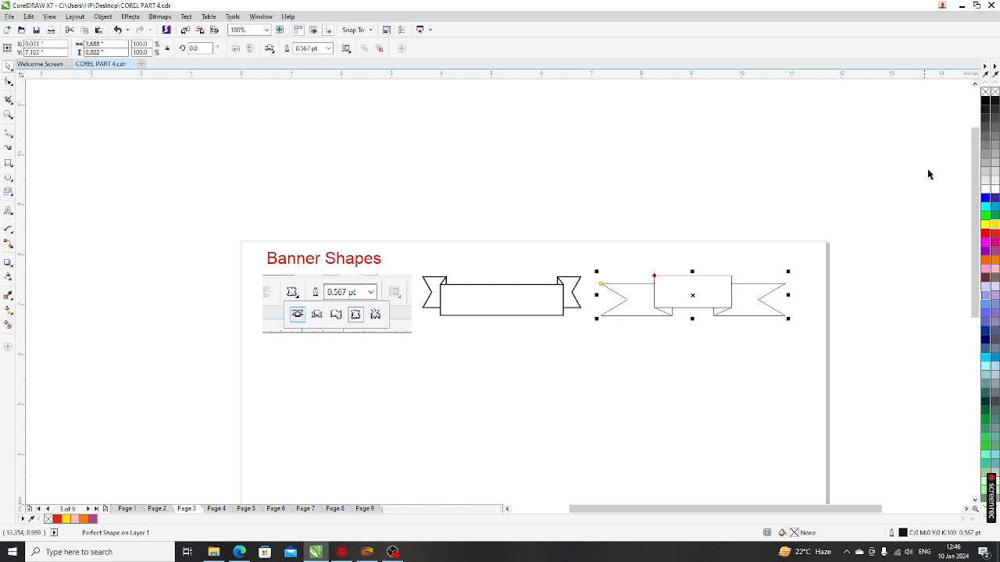
pyautogui.scroll(2, 775, 287)
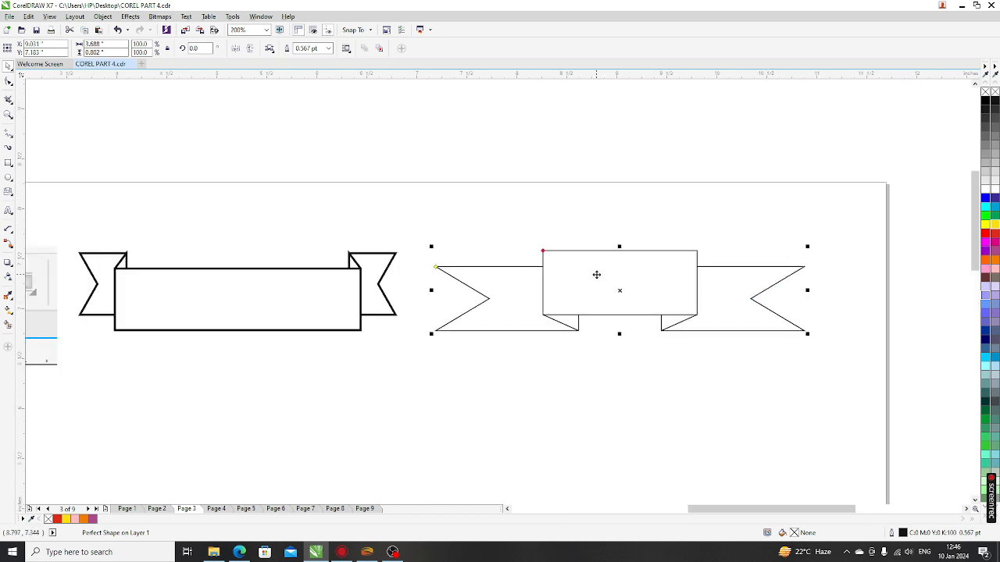
# Step: Convert the first banner to curves and bow its bottom edge downward into an arc
pyautogui.click(200, 312)
pyautogui.hotkey('ctrl', 'q')
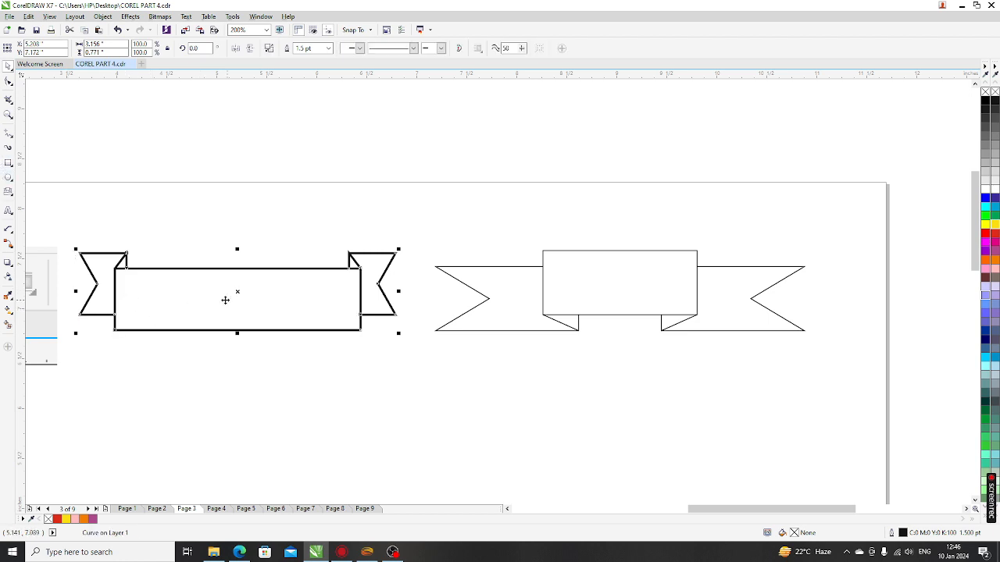
pyautogui.click(9, 82)
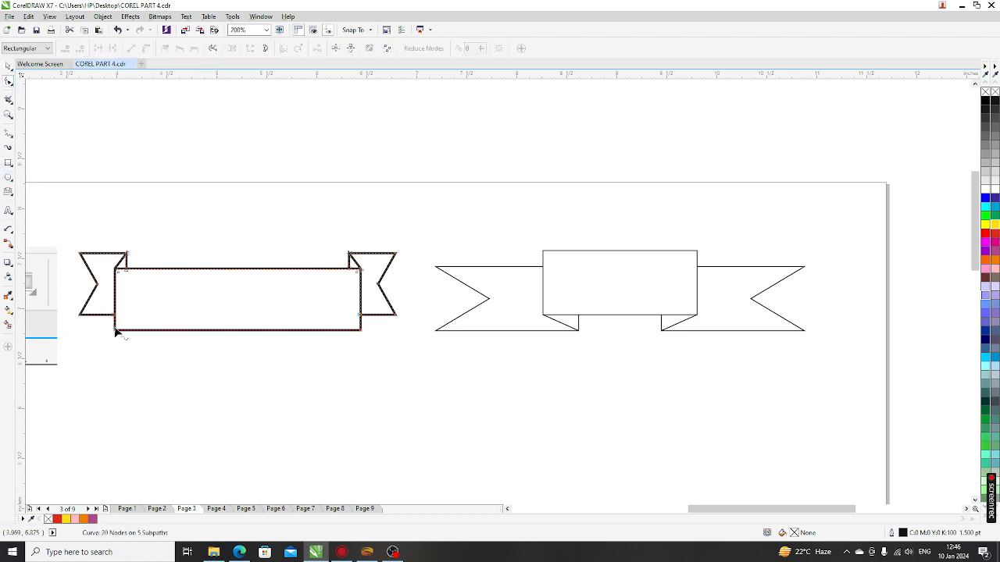
pyautogui.moveTo(101, 325); pyautogui.dragTo(202, 344)
pyautogui.click(211, 331)
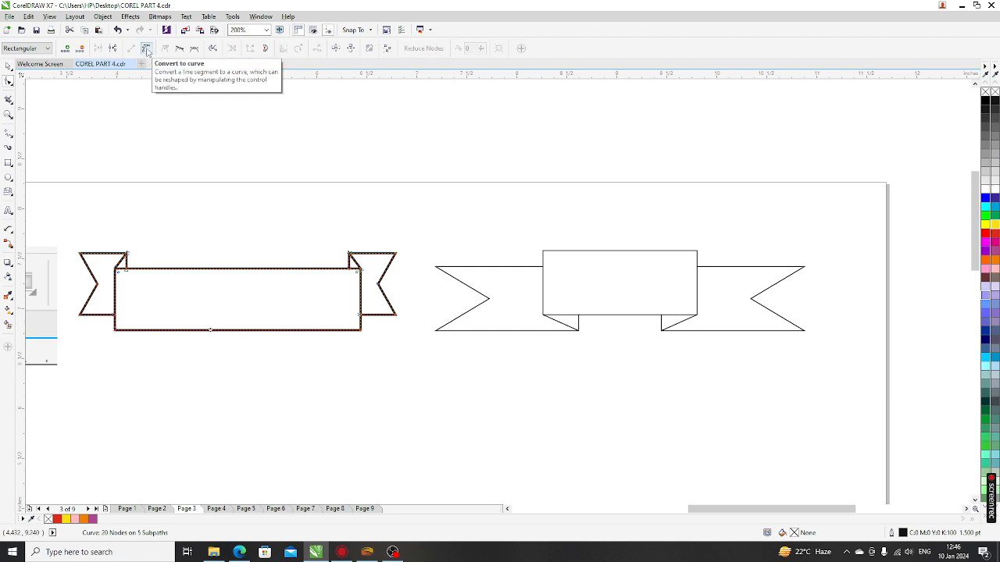
pyautogui.click(147, 49)
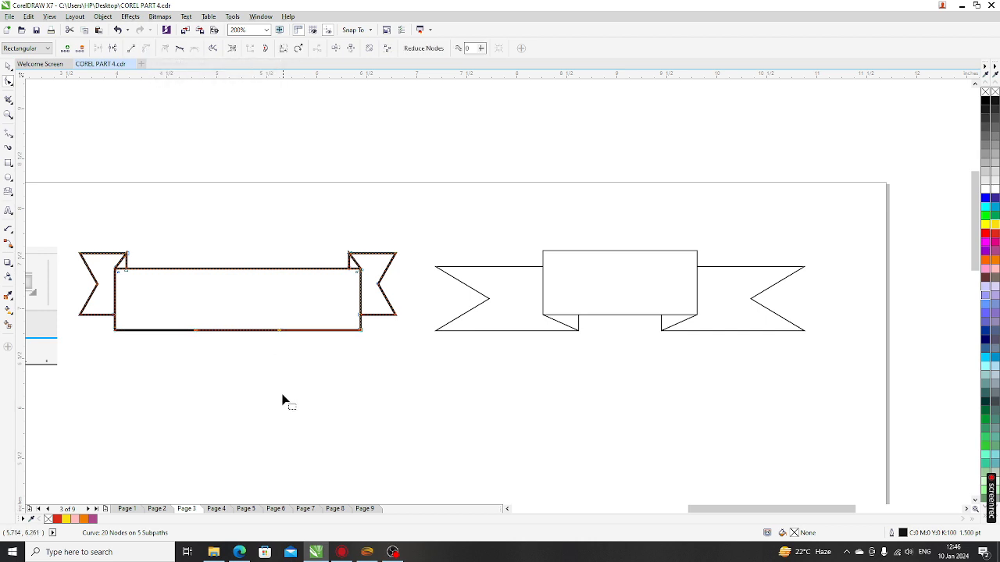
pyautogui.click(225, 337)
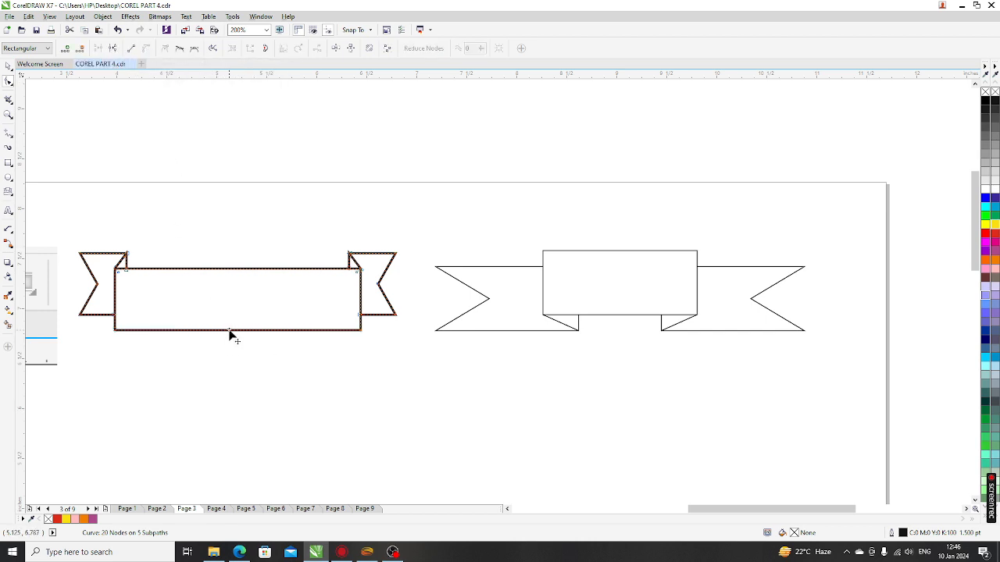
pyautogui.moveTo(230, 335); pyautogui.dragTo(232, 375)
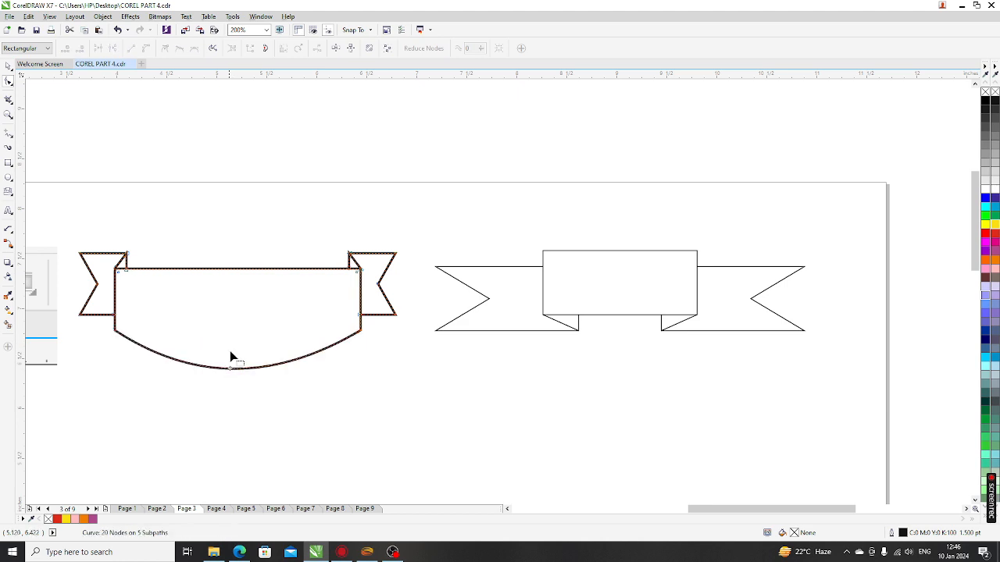
# Step: Bow the banner's top edge down to match and pull both notch nodes onto the curve
pyautogui.click(210, 269)
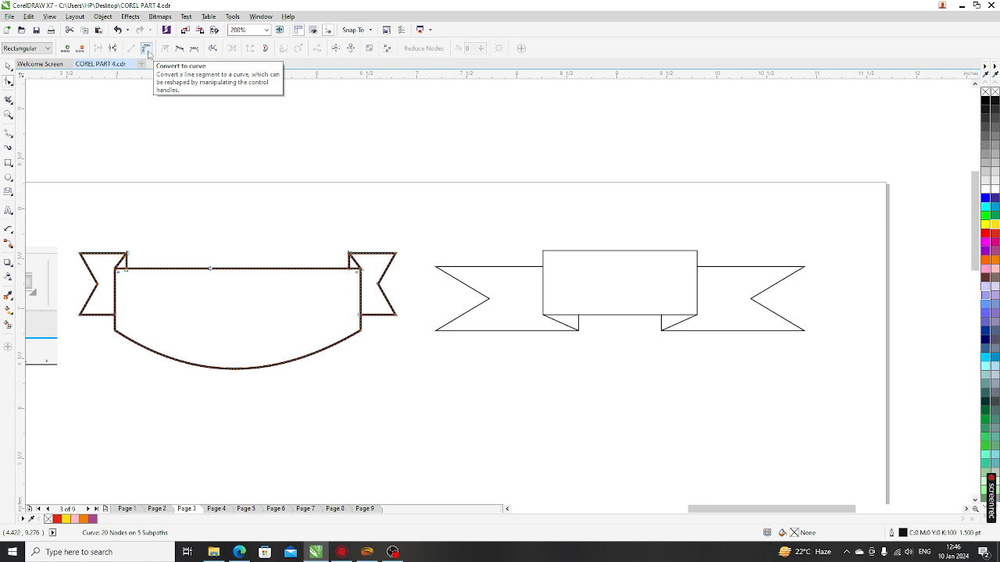
pyautogui.click(147, 50)
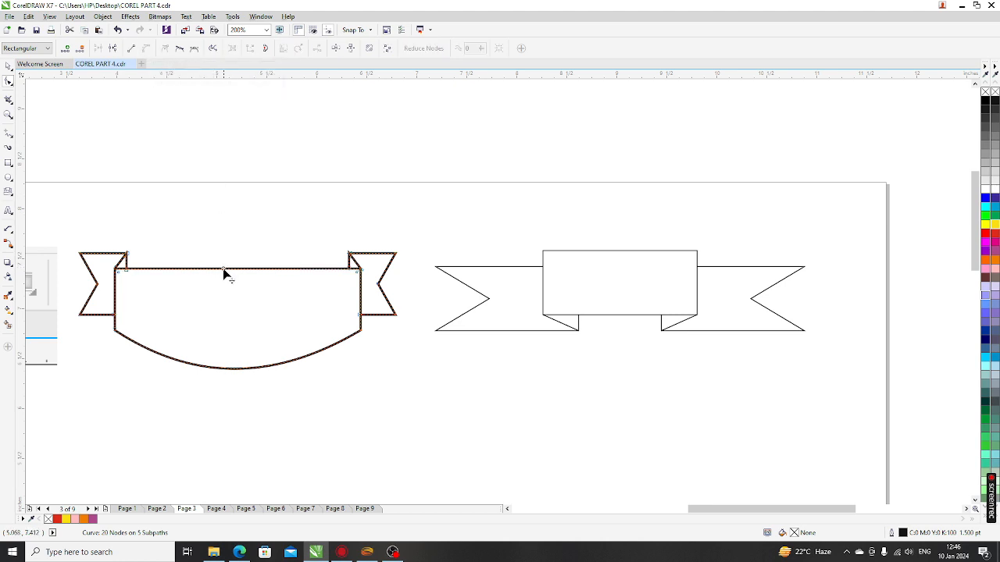
pyautogui.moveTo(225, 272); pyautogui.dragTo(223, 320)
pyautogui.scroll(2, 103, 283)
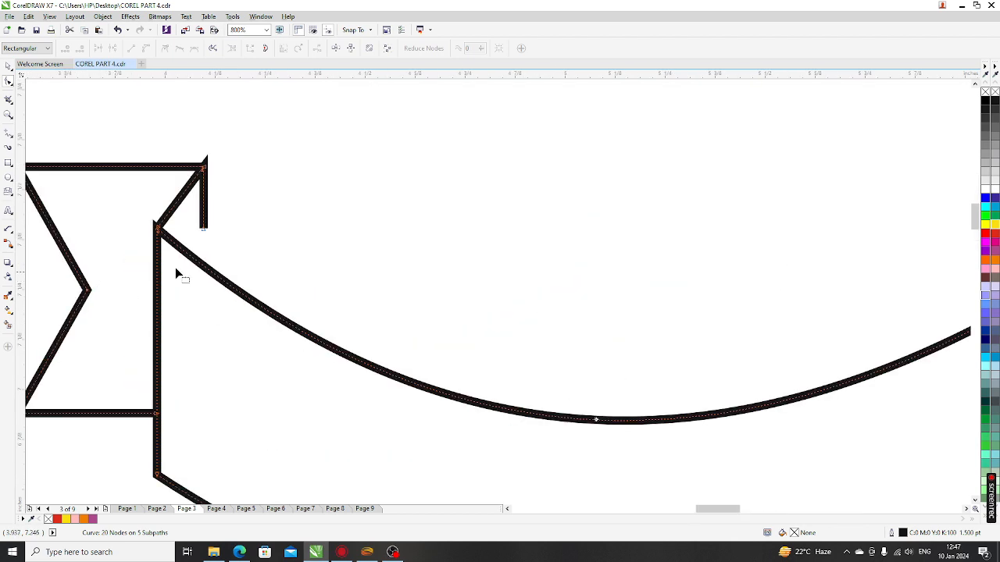
pyautogui.moveTo(205, 234); pyautogui.dragTo(201, 260)
pyautogui.scroll(-2, 200, 260)
pyautogui.scroll(2, 364, 230)
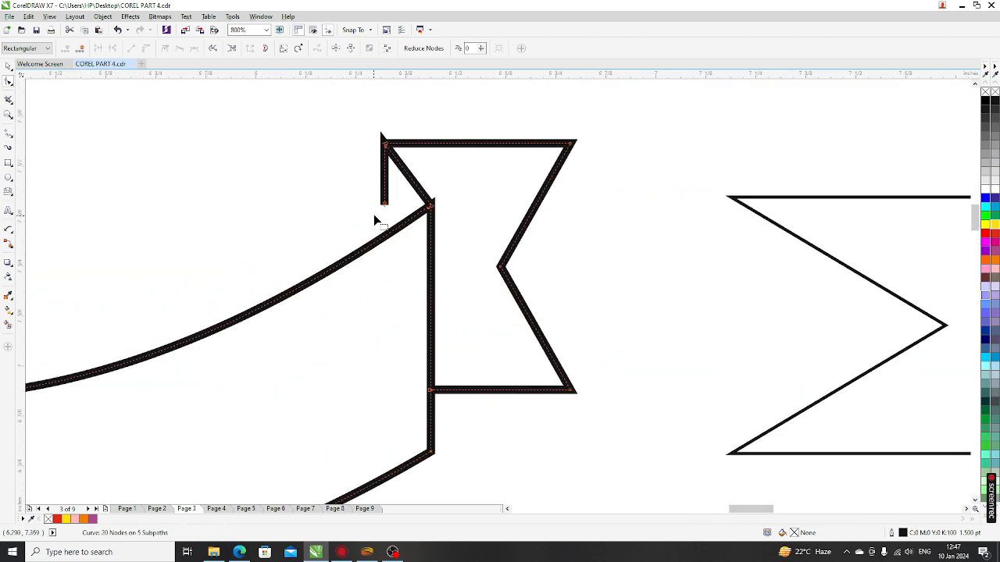
pyautogui.moveTo(384, 208); pyautogui.dragTo(388, 239)
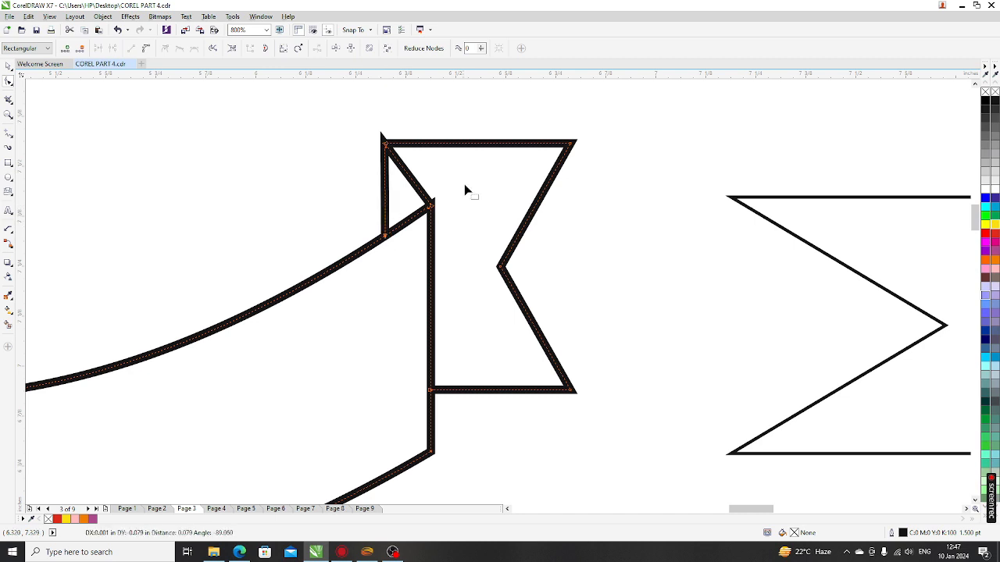
pyautogui.scroll(-3, 464, 183)
pyautogui.click(9, 81)
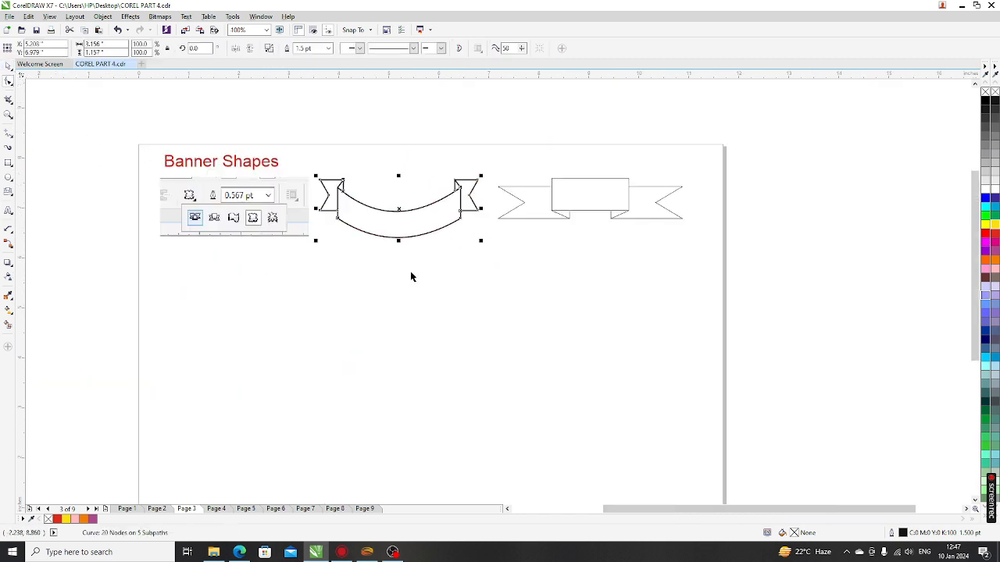
# Step: Give the curved first banner a magenta fill
pyautogui.scroll(1, 426, 207)
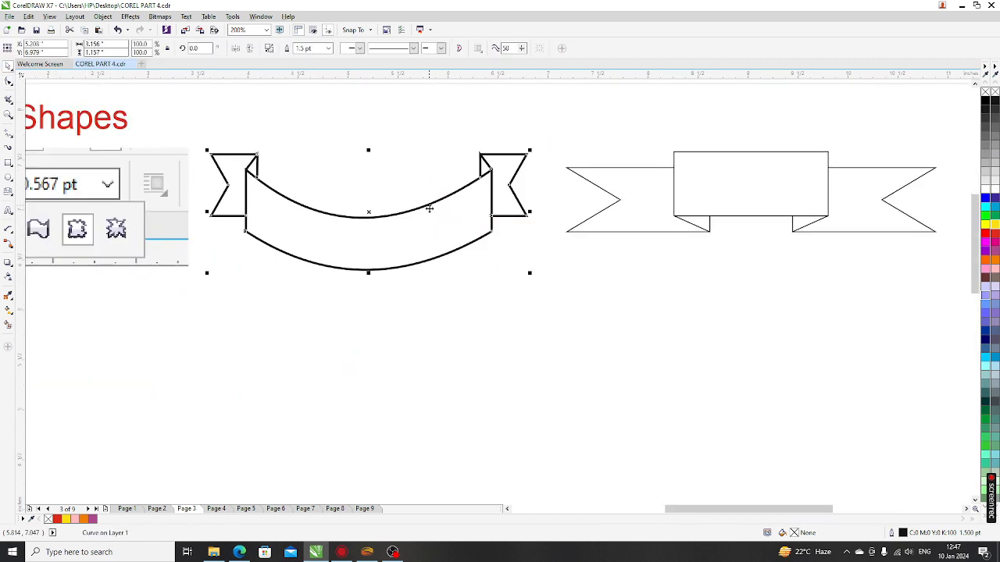
pyautogui.click(995, 243)
pyautogui.click(471, 327)
pyautogui.click(403, 236)
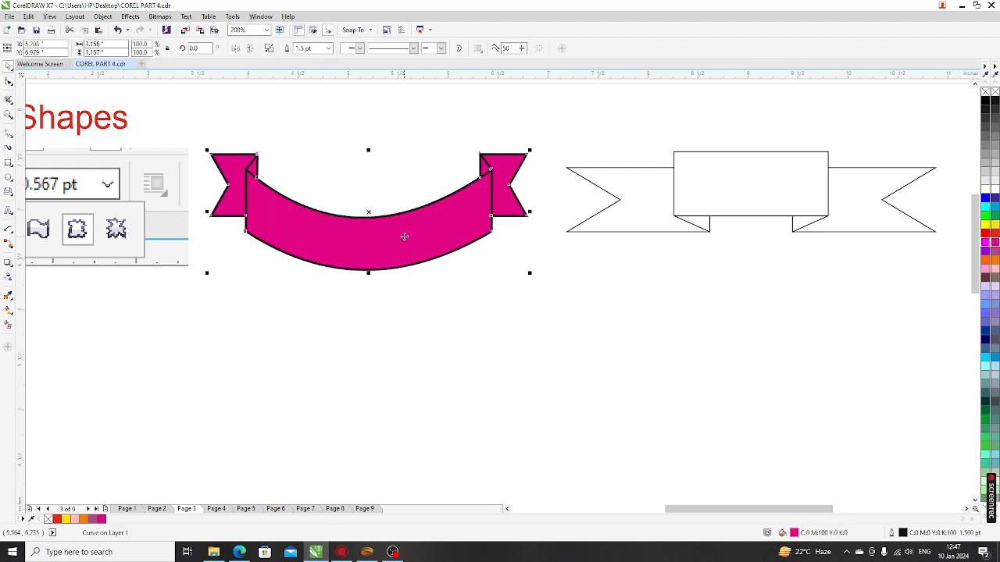
pyautogui.scroll(-2, 357, 317)
pyautogui.click(466, 351)
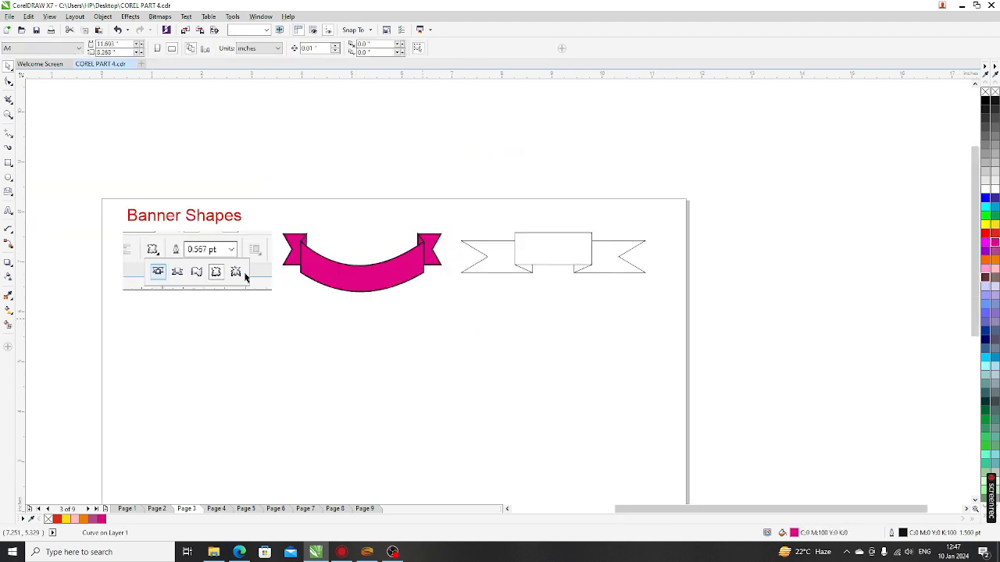
# Step: Draw a wavy banner below the magenta one, fill it orange and nudge it into place
pyautogui.click(8, 191)
pyautogui.click(270, 49)
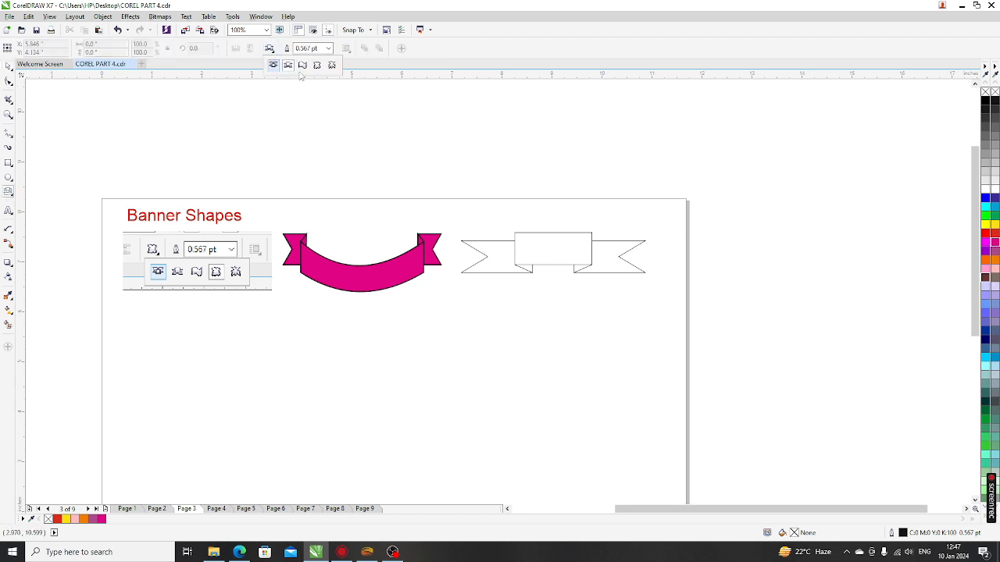
pyautogui.click(302, 66)
pyautogui.moveTo(294, 296)
pyautogui.mouseDown()
pyautogui.moveTo(349, 362)
pyautogui.moveTo(451, 377)
pyautogui.mouseUp()
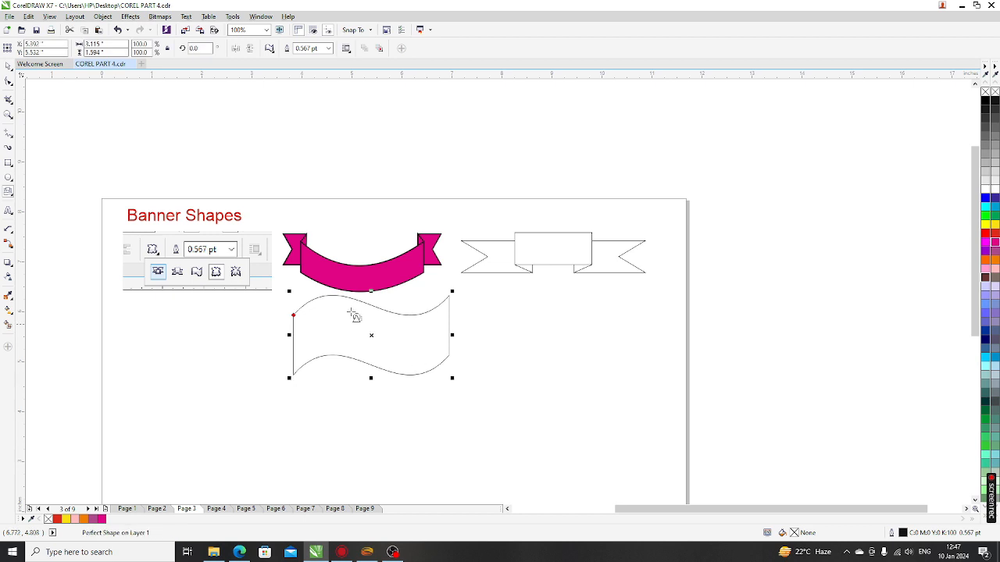
pyautogui.click(994, 260)
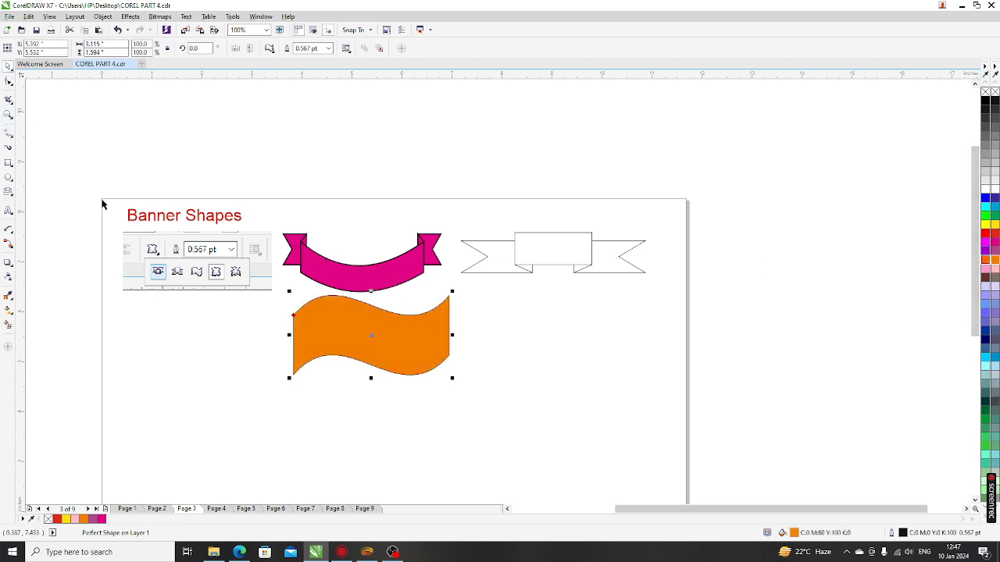
pyautogui.moveTo(353, 346); pyautogui.dragTo(348, 350)
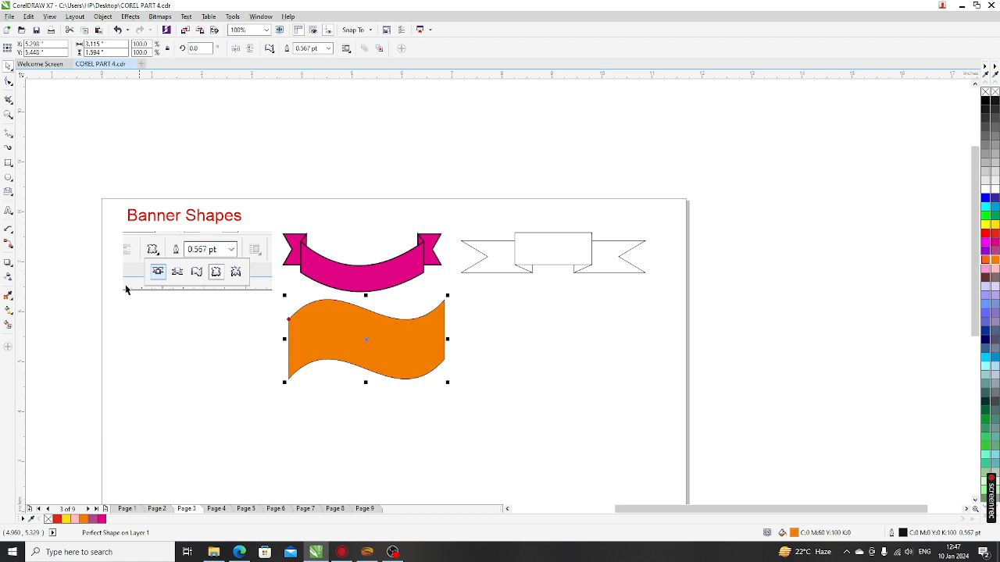
# Step: Draw an explosion starburst outline to the right of the orange banner
pyautogui.click(269, 48)
pyautogui.click(318, 66)
pyautogui.moveTo(484, 297)
pyautogui.mouseDown()
pyautogui.moveTo(575, 396)
pyautogui.moveTo(663, 394)
pyautogui.mouseUp()
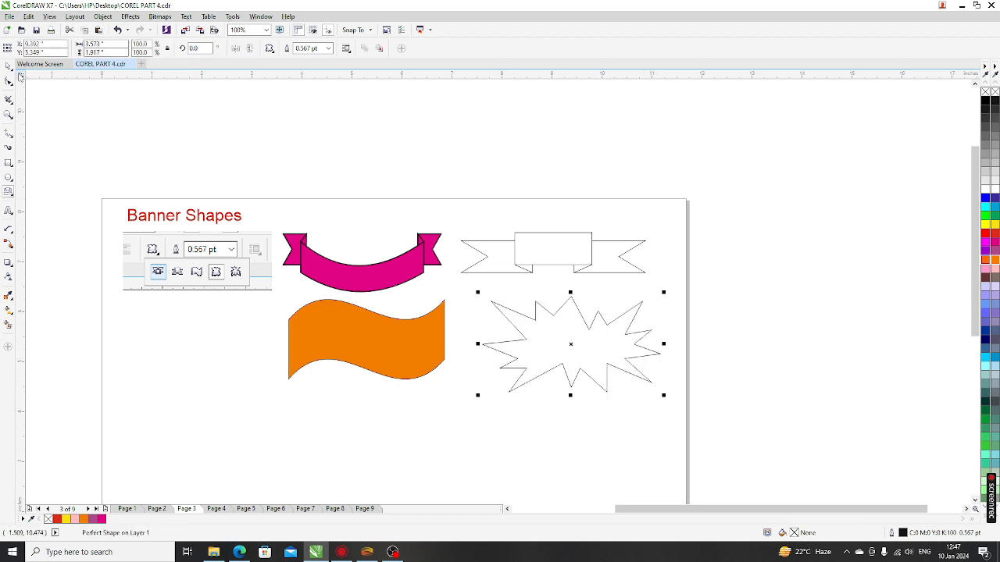
# Step: Shift the starburst slightly left, fill it red and enlarge it using its bottom and corner handles
pyautogui.click(7, 67)
pyautogui.moveTo(571, 353); pyautogui.dragTo(563, 353)
pyautogui.click(995, 237)
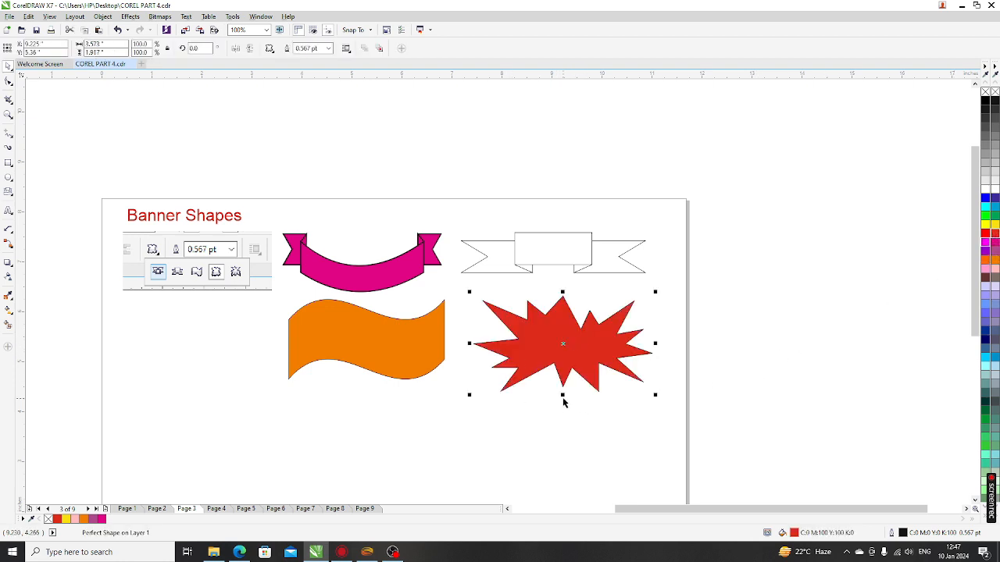
pyautogui.moveTo(563, 395); pyautogui.dragTo(562, 414)
pyautogui.moveTo(469, 416)
pyautogui.mouseDown()
pyautogui.moveTo(453, 433)
pyautogui.moveTo(455, 424)
pyautogui.mouseUp()
pyautogui.moveTo(654, 427); pyautogui.dragTo(666, 438)
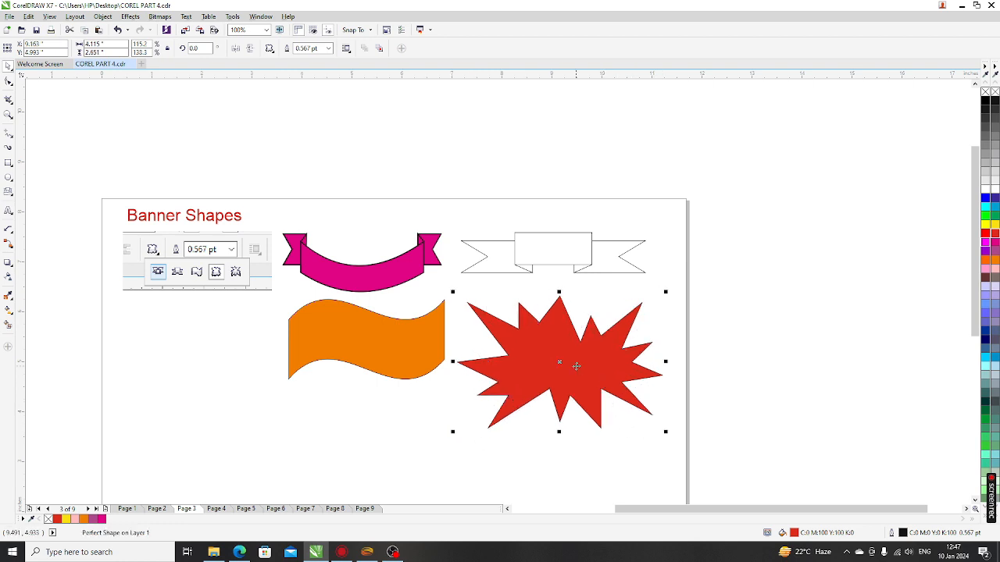
pyautogui.scroll(4, 583, 380)
pyautogui.scroll(-2, 407, 309)
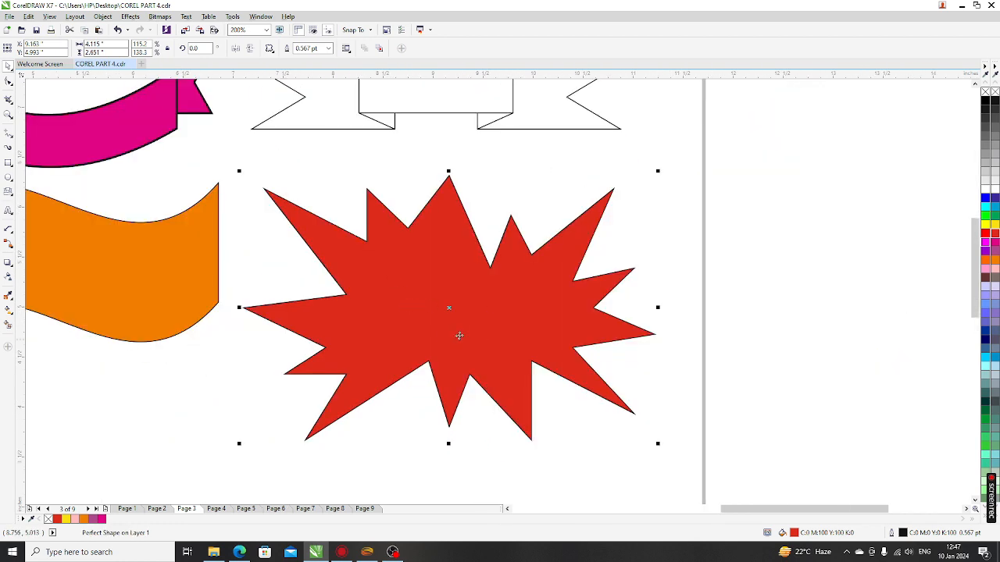
pyautogui.click(228, 430)
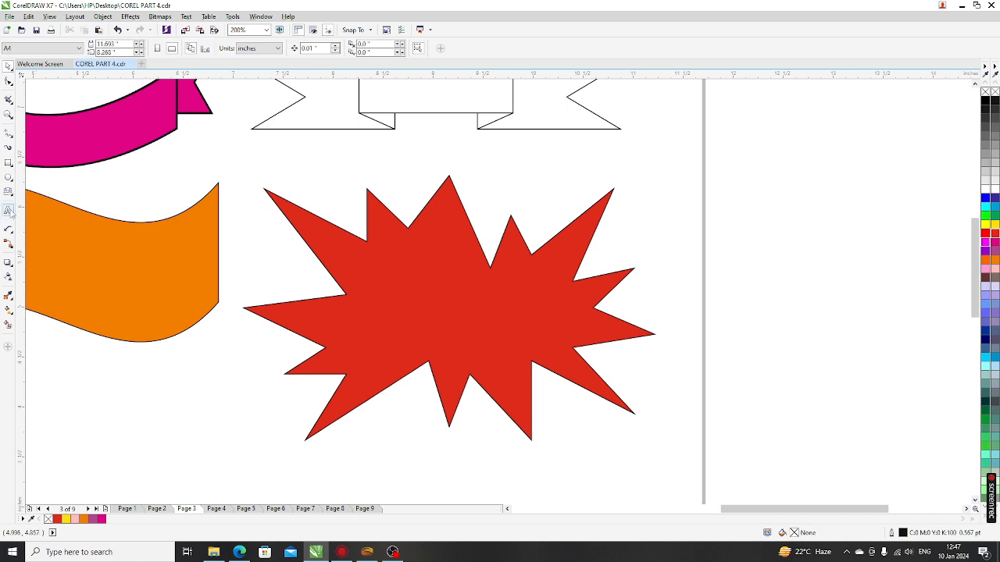
# Step: Type 'DHAMAKA' and 'SALE' as two lines of text below the starburst
pyautogui.click(8, 211)
pyautogui.click(174, 439)
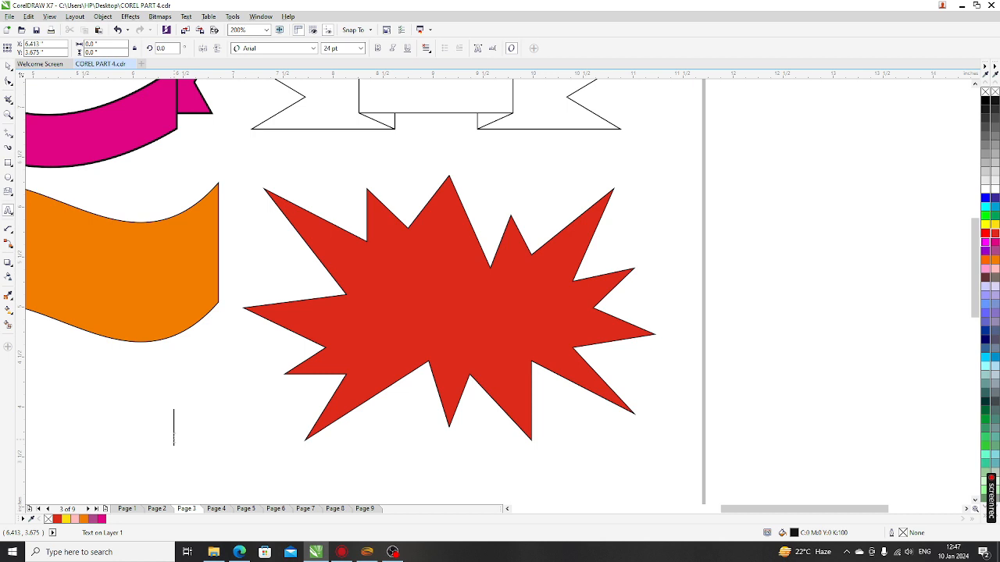
pyautogui.write('DHAMAKA')
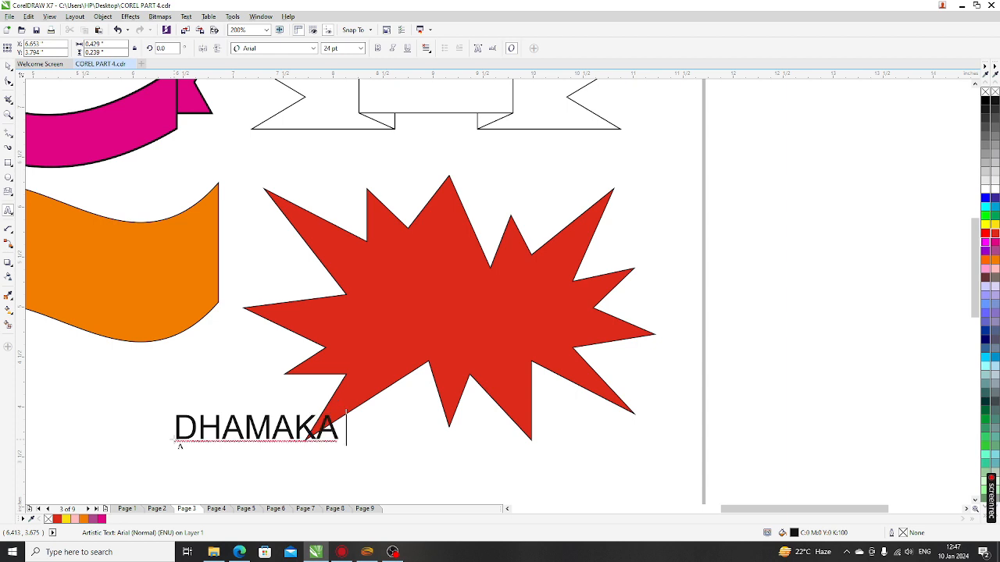
pyautogui.press('Escape')
pyautogui.write('SALE')
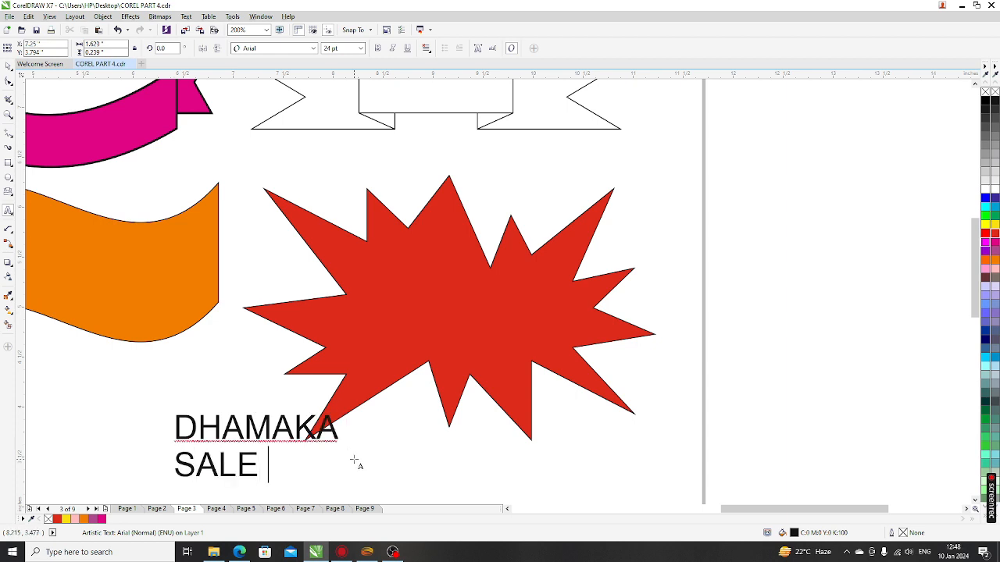
pyautogui.click(8, 66)
# Step: Make the text bold in FujiyamaExtraBold with centre alignment
pyautogui.click(378, 48)
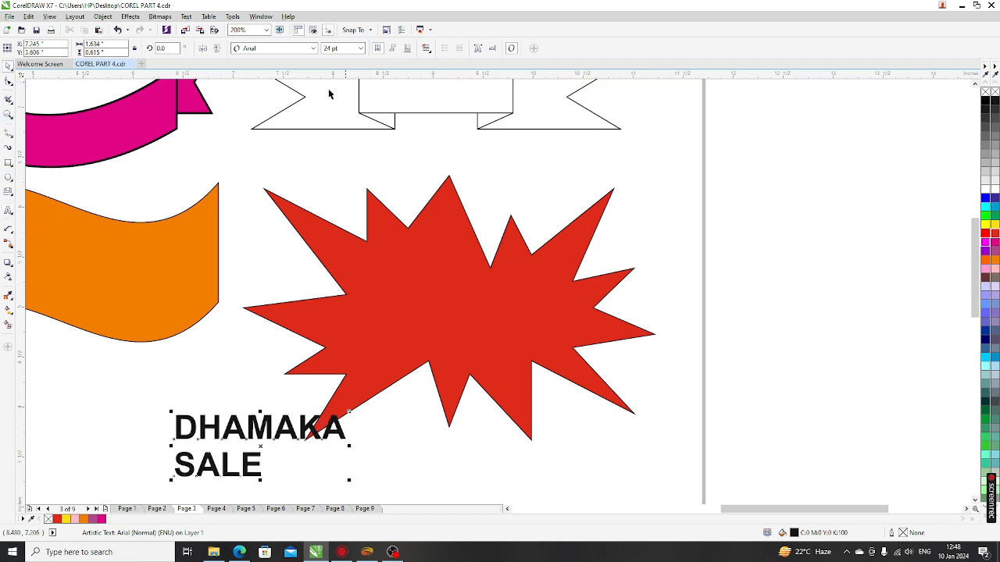
pyautogui.click(268, 49)
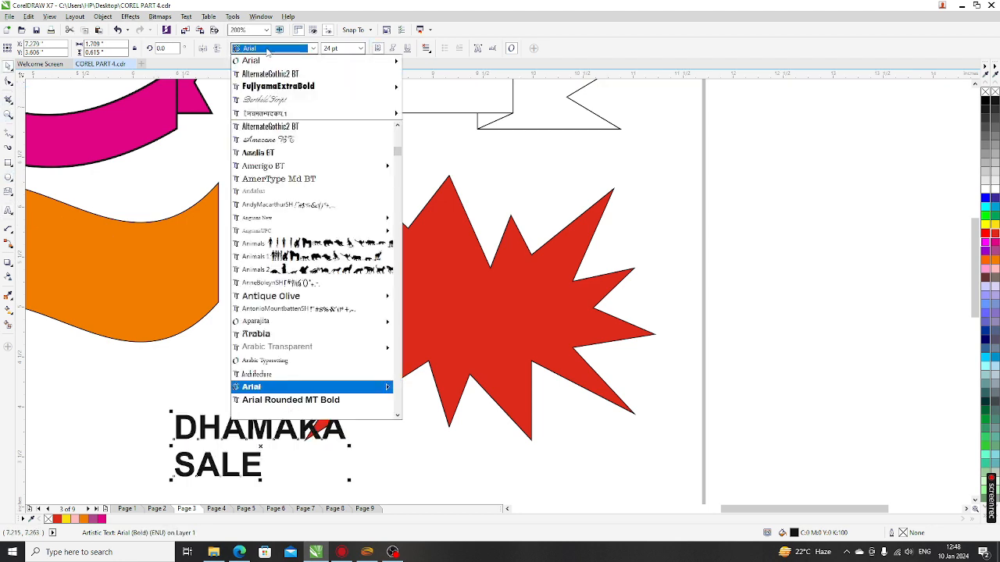
pyautogui.click(285, 86)
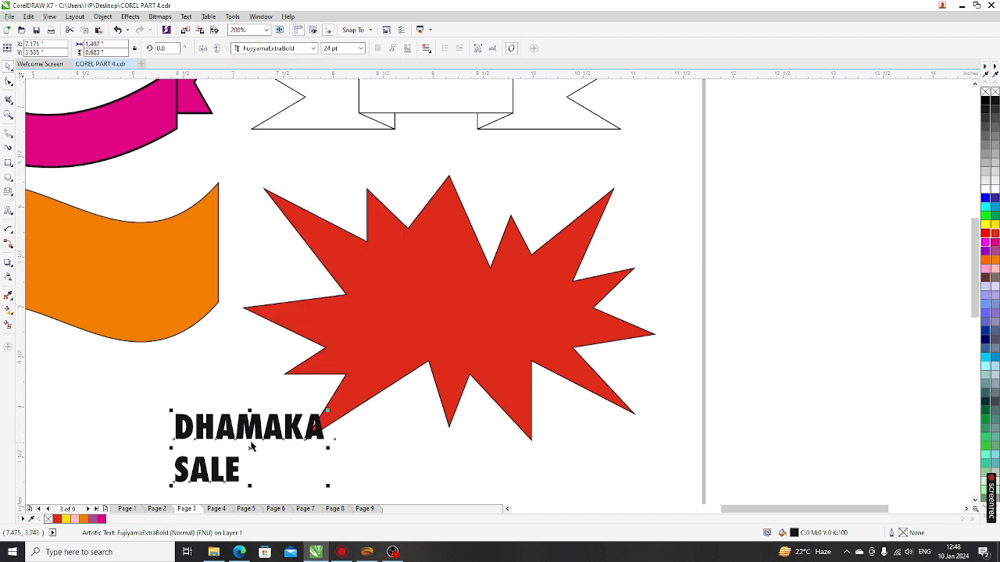
pyautogui.click(427, 49)
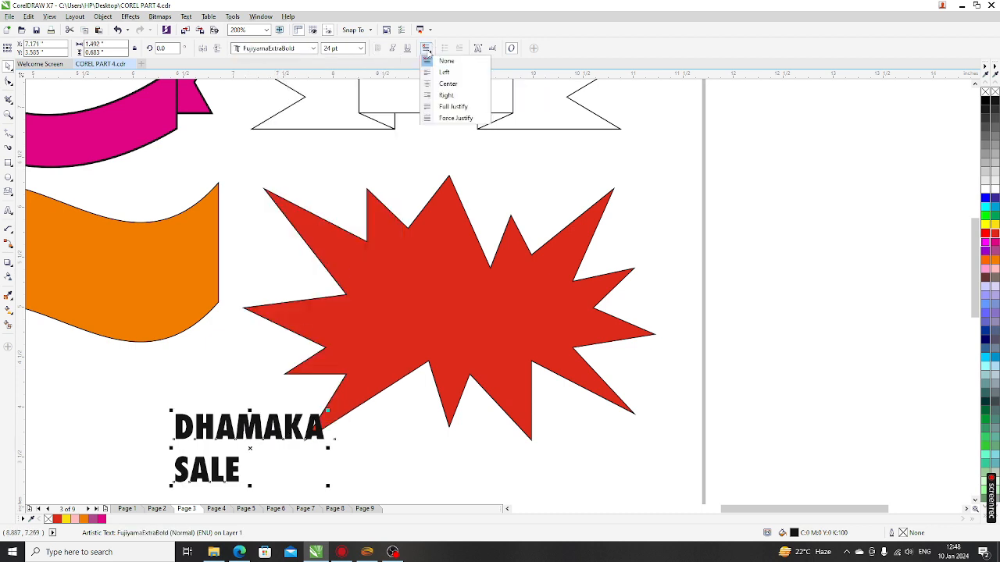
pyautogui.click(442, 83)
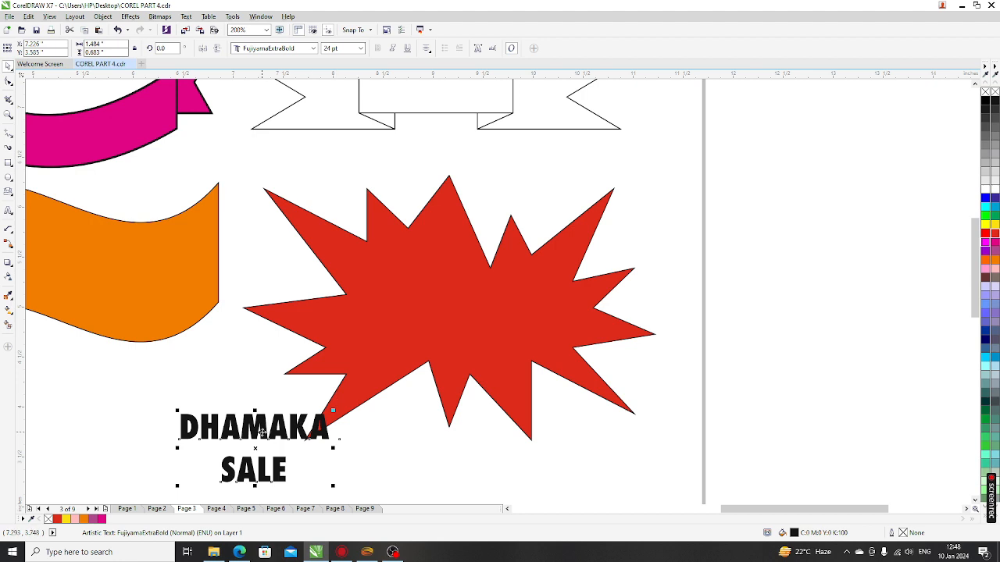
# Step: Move the text into the middle of the red starburst and colour it yellow
pyautogui.moveTo(265, 433); pyautogui.dragTo(457, 294)
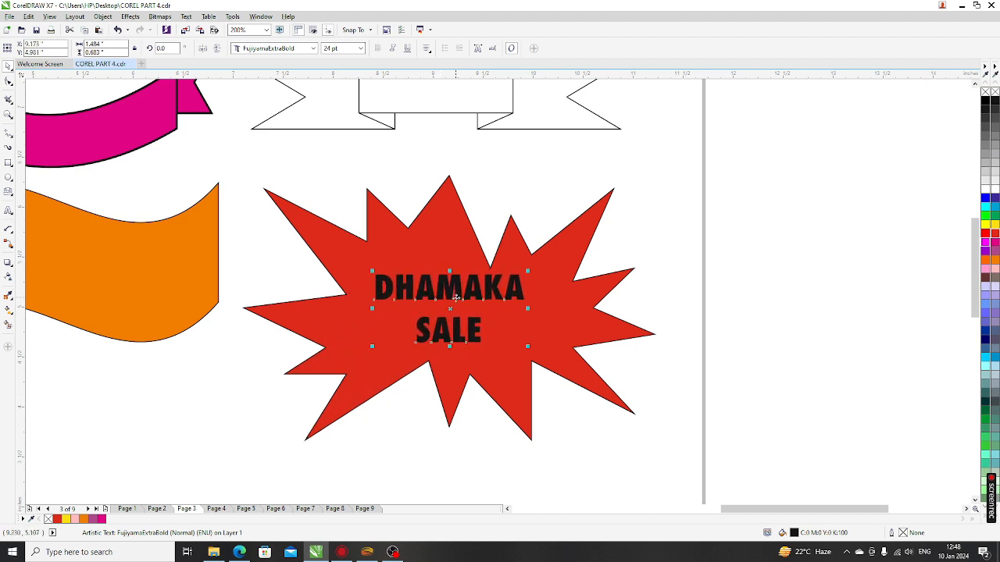
pyautogui.click(996, 192)
pyautogui.click(996, 225)
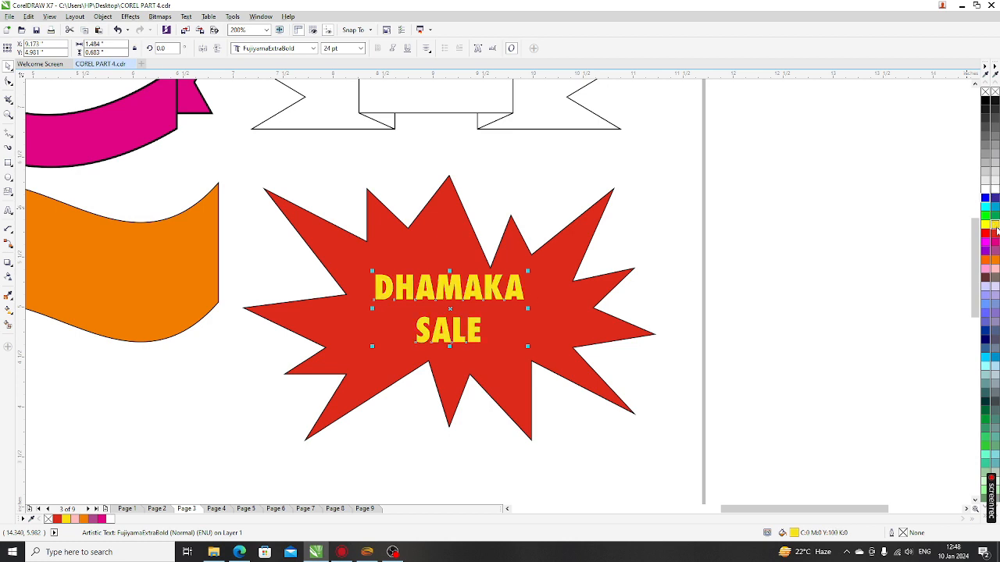
pyautogui.press('Escape')
pyautogui.scroll(-2, 416, 268)
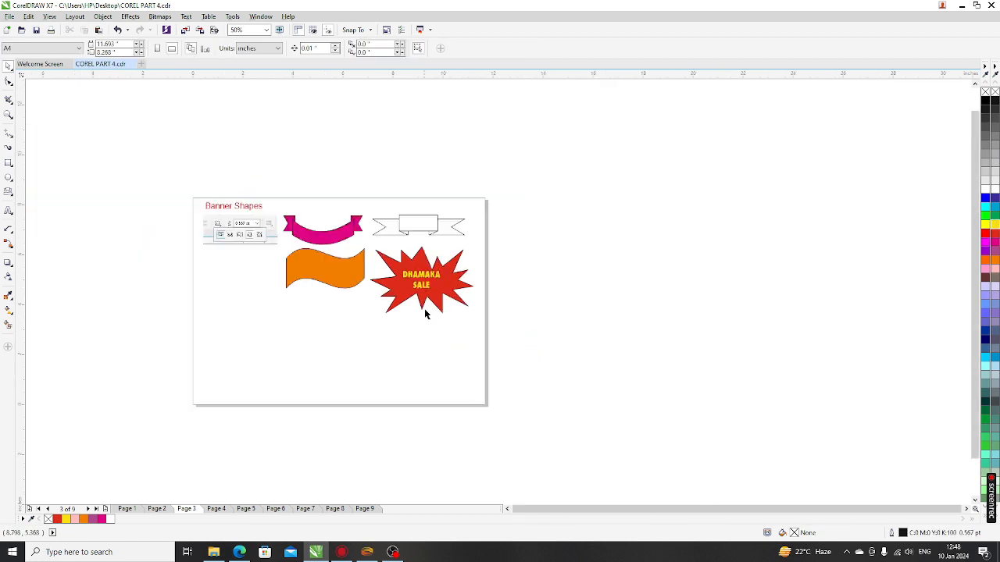
# Step: Drag out a large explosion starburst outline beneath the orange wavy banner and reselect it
pyautogui.scroll(1, 256, 267)
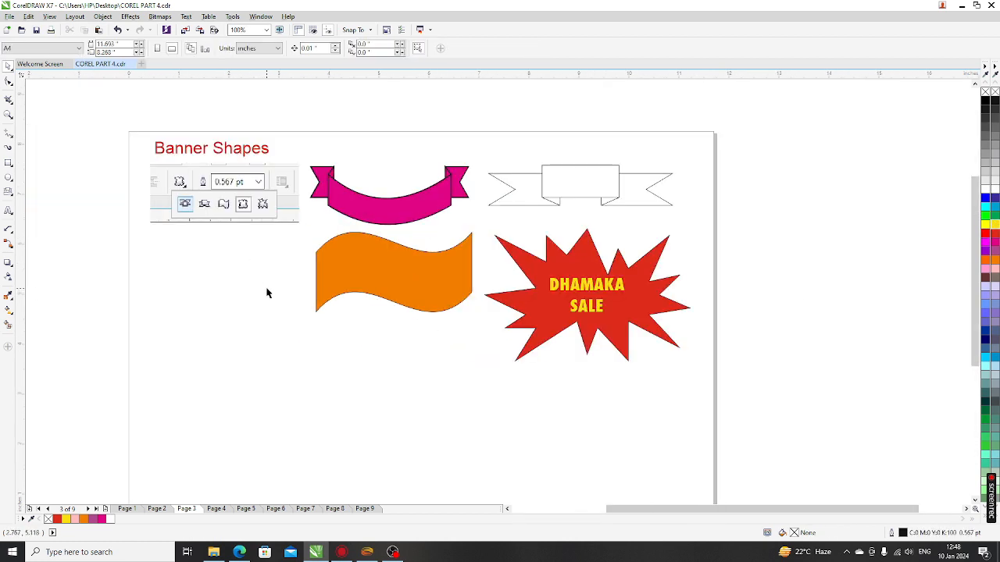
pyautogui.click(8, 192)
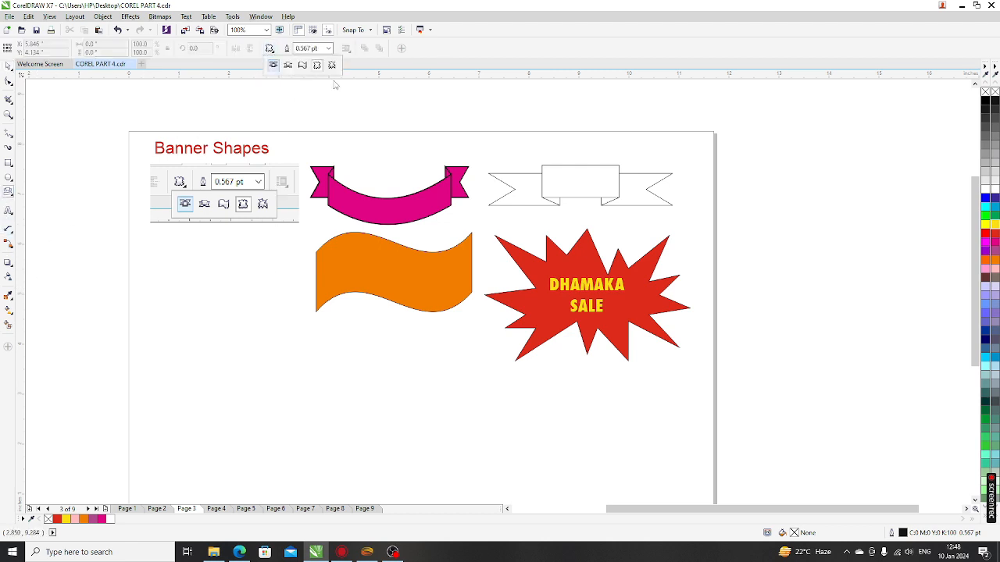
pyautogui.moveTo(190, 331); pyautogui.dragTo(474, 480)
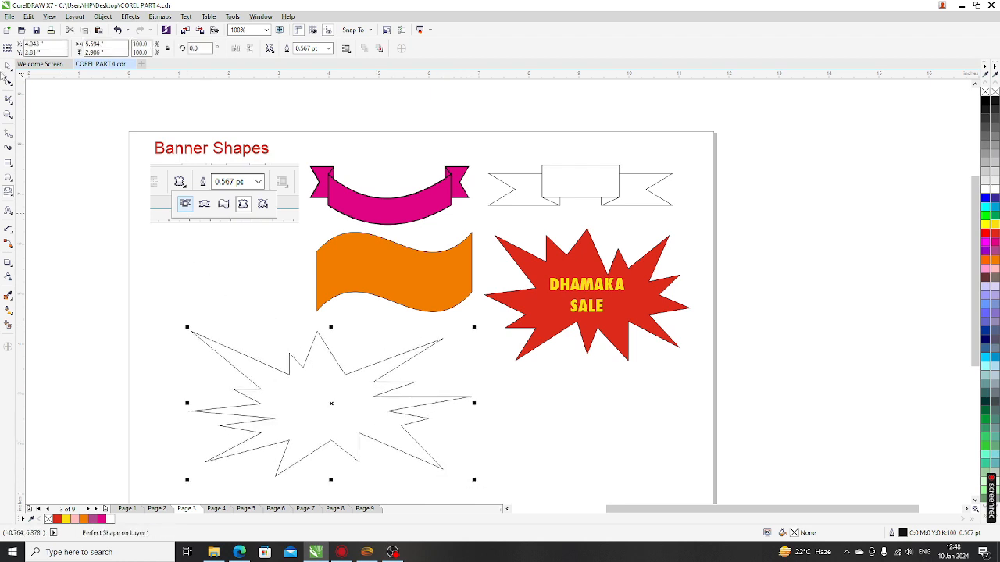
pyautogui.click(305, 315)
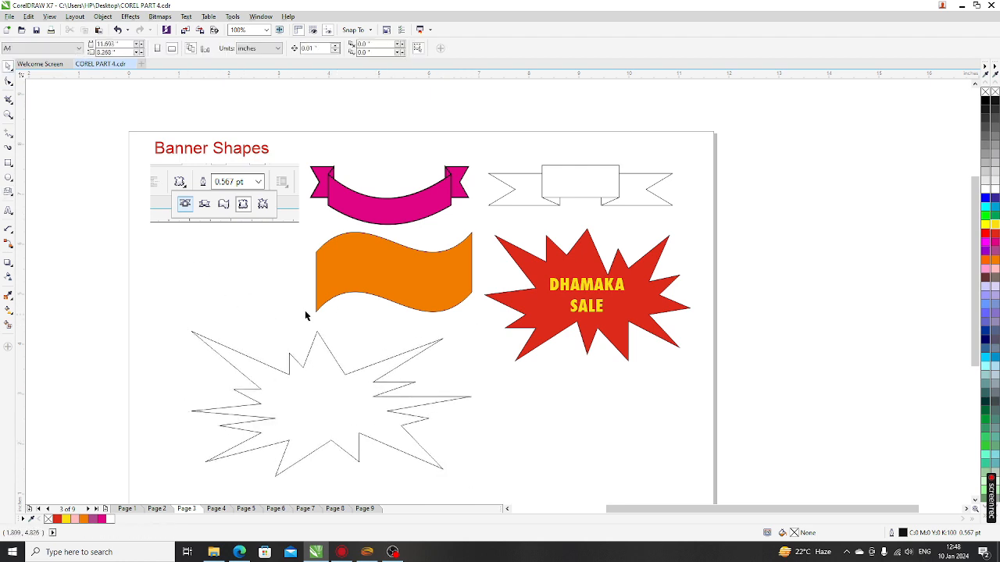
pyautogui.scroll(-2, 298, 282)
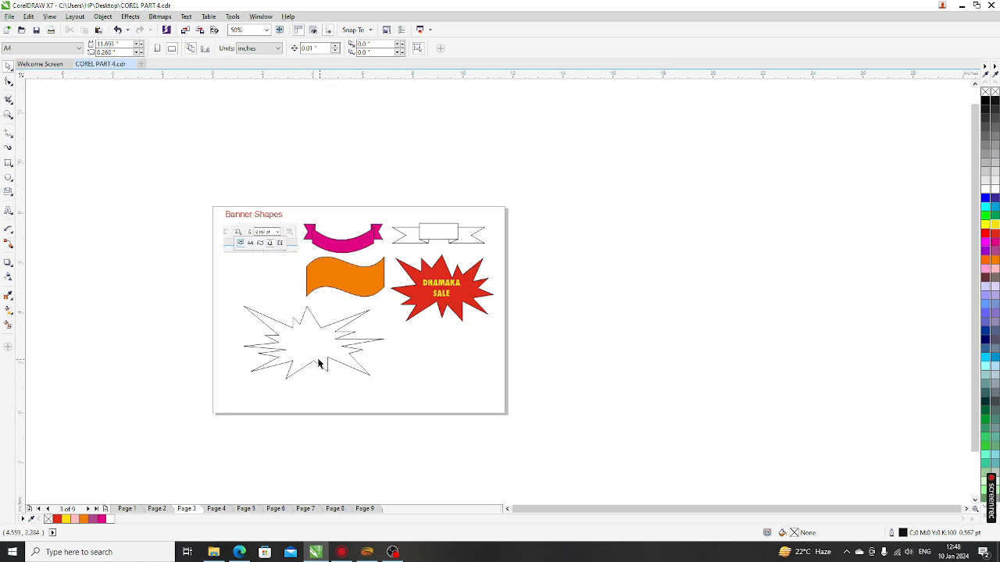
pyautogui.scroll(2, 317, 363)
pyautogui.click(356, 350)
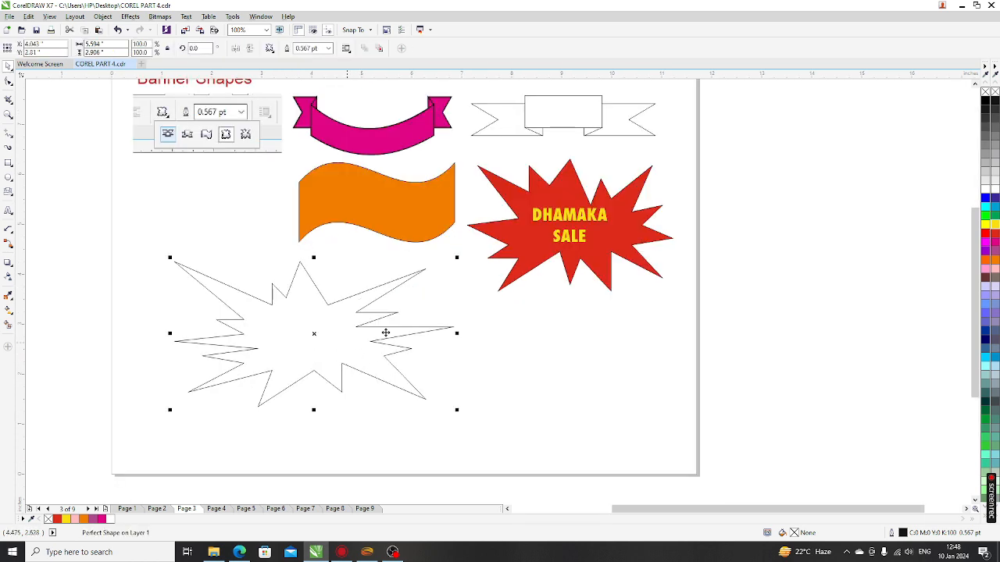
pyautogui.scroll(-2, 293, 336)
# Step: Select the lower starburst and give it a 3.0 pt outline
pyautogui.scroll(2, 303, 319)
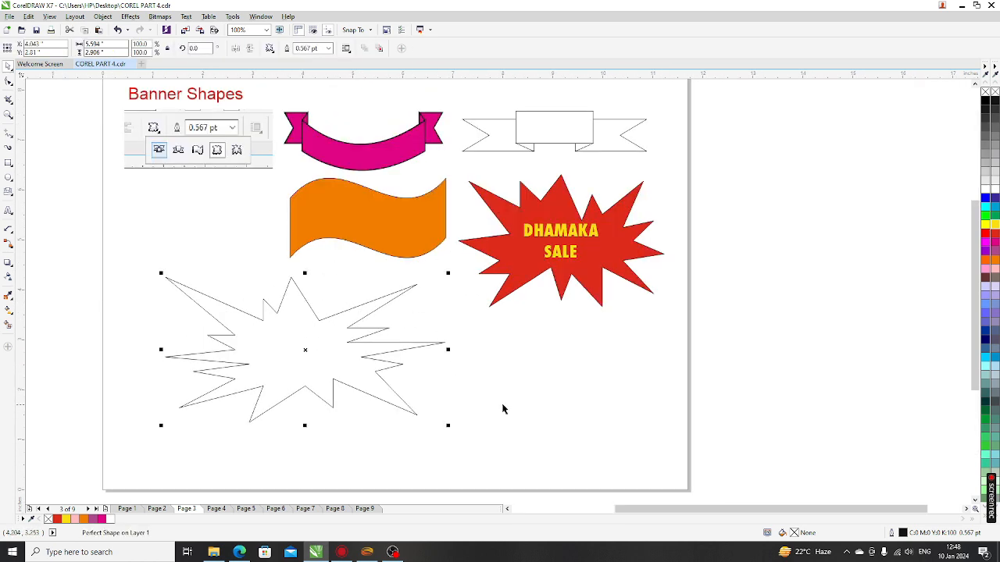
pyautogui.click(322, 358)
pyautogui.click(321, 359)
pyautogui.click(156, 239)
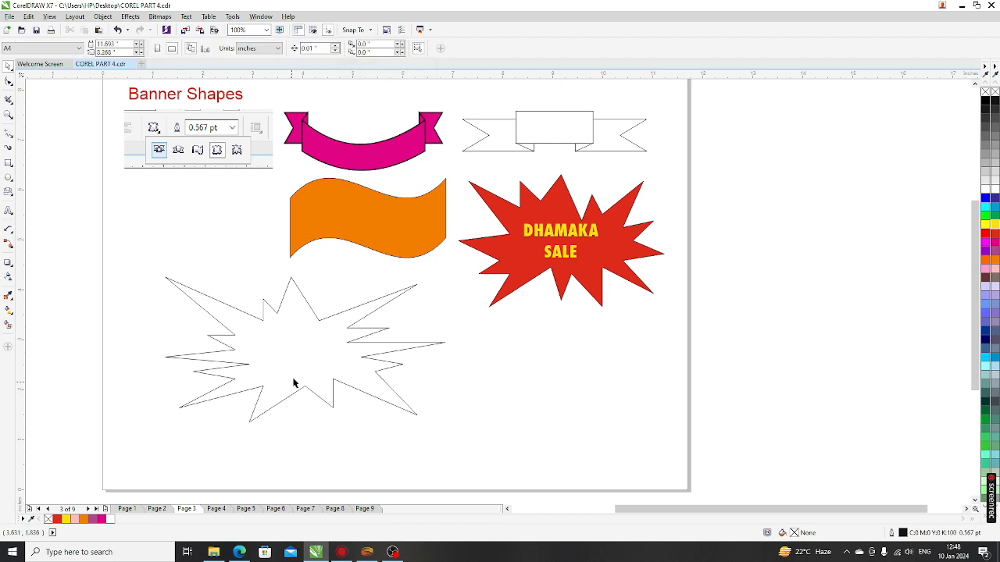
pyautogui.click(302, 365)
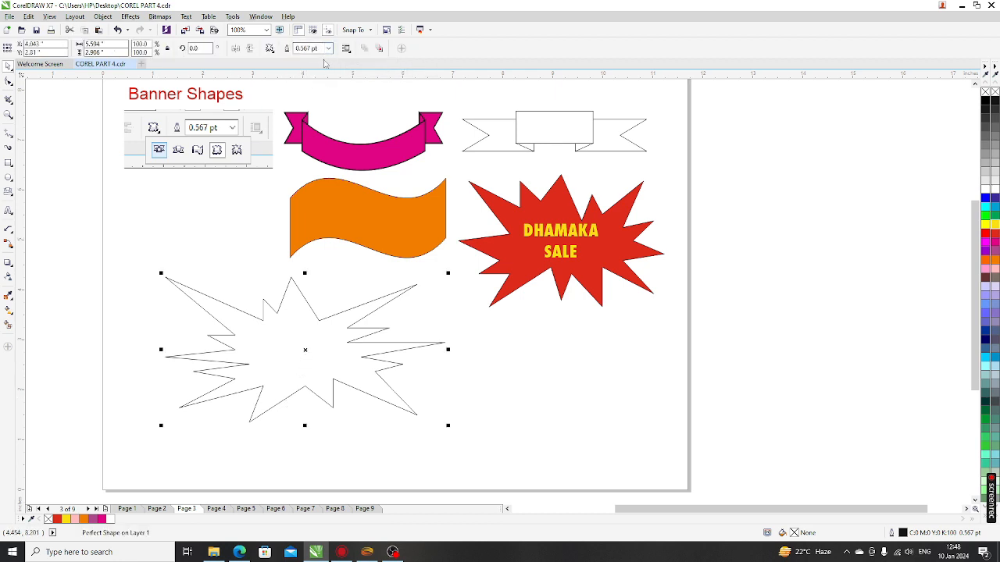
pyautogui.click(329, 49)
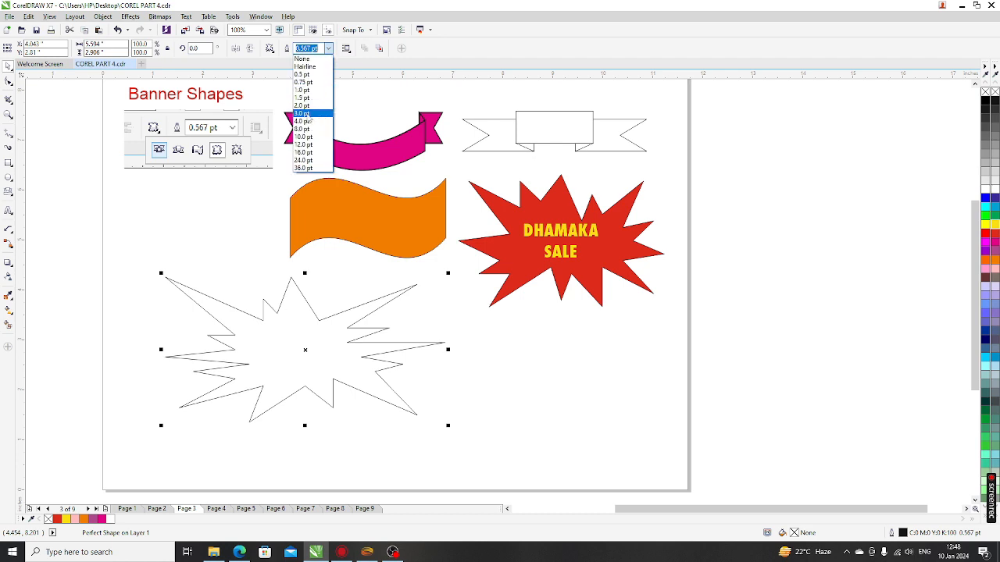
pyautogui.click(308, 116)
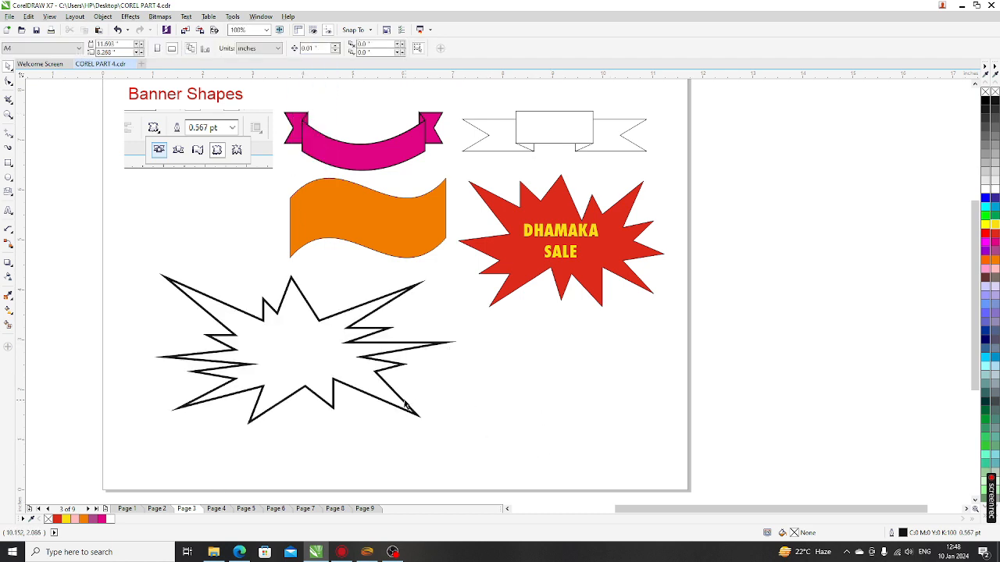
# Step: Fill the lower starburst light lavender and remove its outline
pyautogui.click(992, 284)
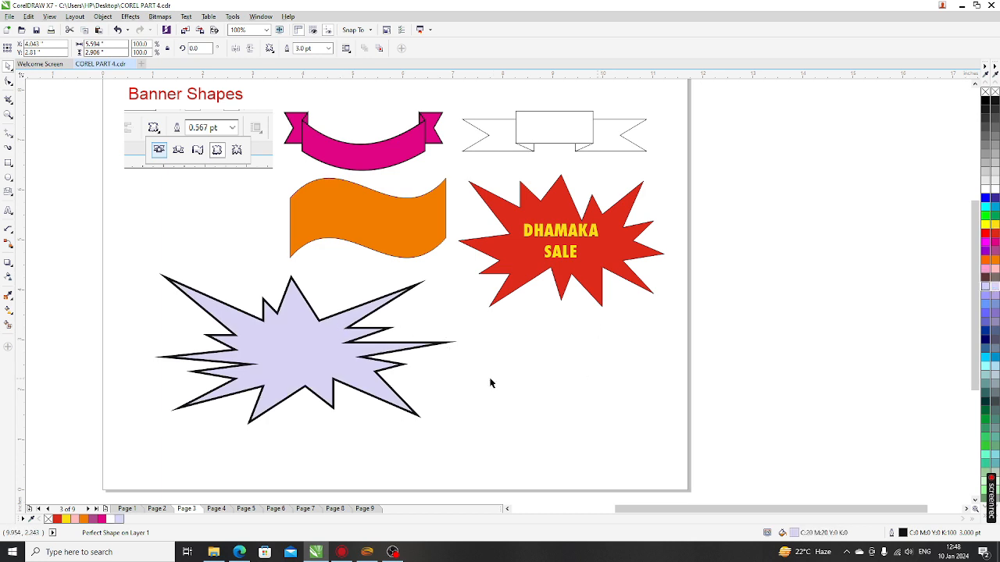
pyautogui.click(328, 48)
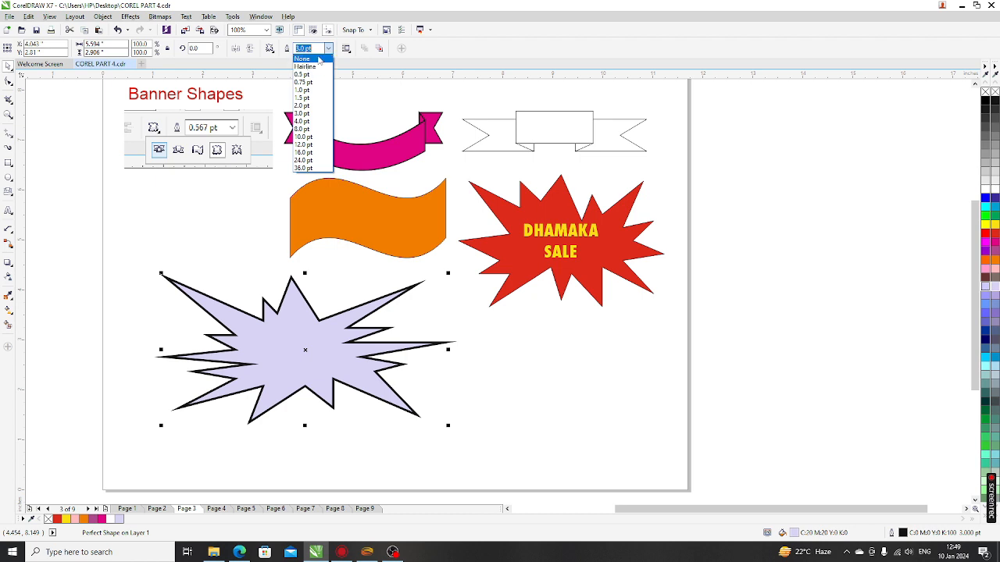
pyautogui.click(302, 58)
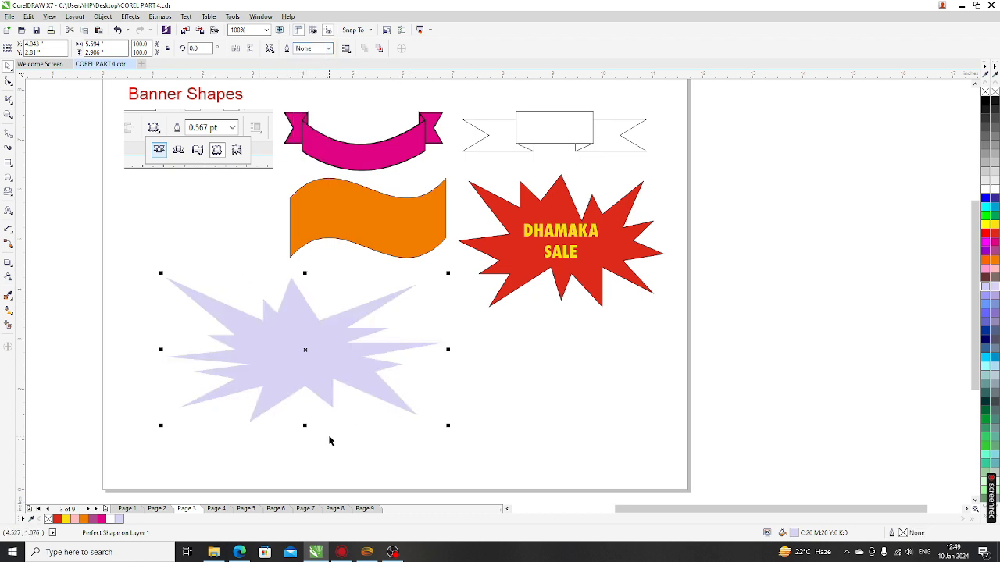
pyautogui.scroll(3, 305, 361)
pyautogui.scroll(-3, 341, 333)
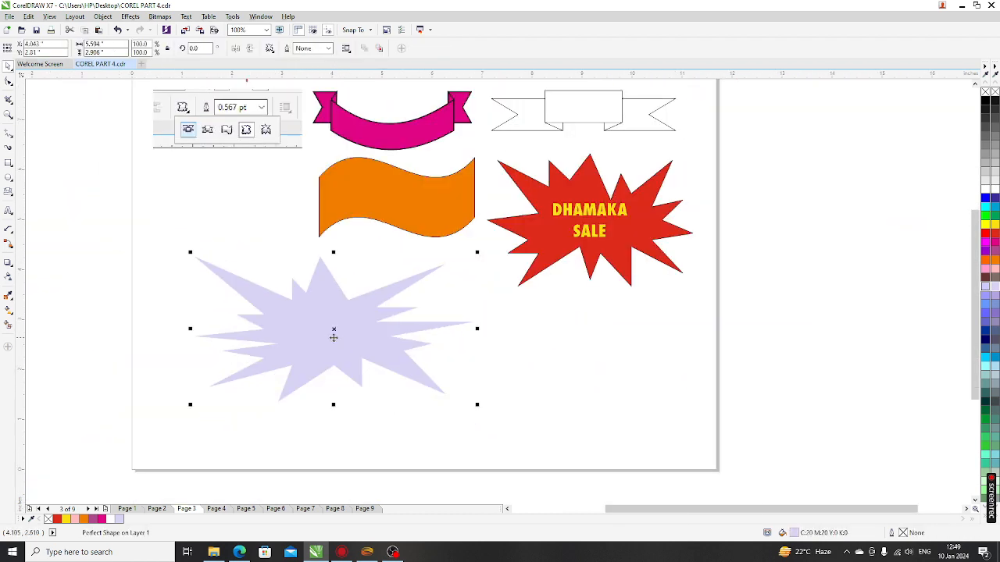
pyautogui.hotkey('ctrl', 'z')
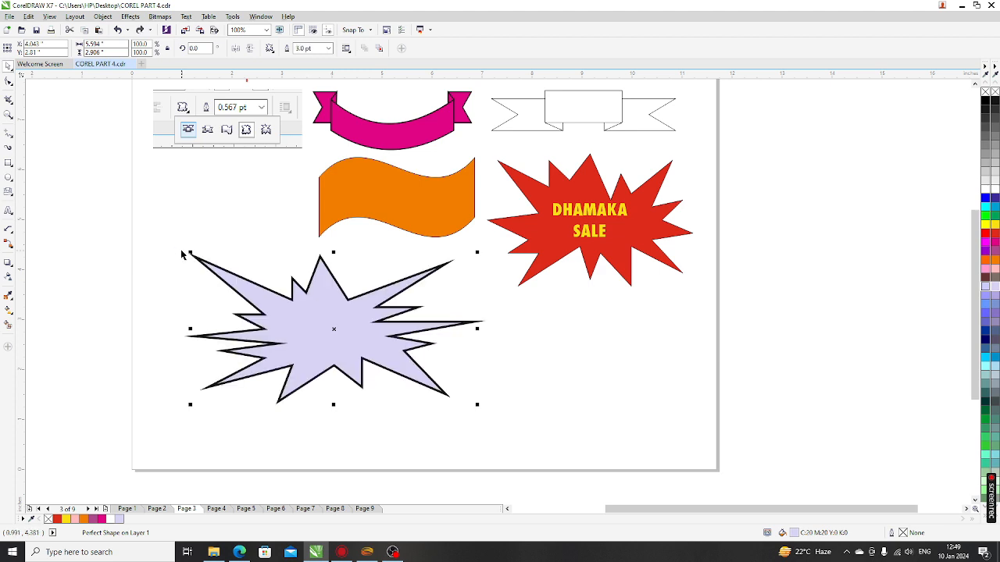
pyautogui.click(414, 429)
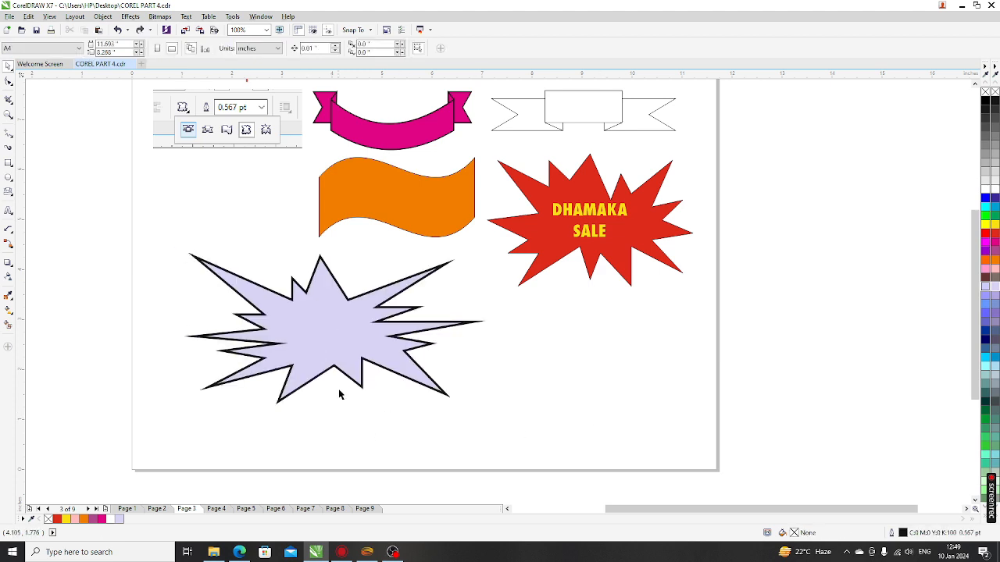
pyautogui.click(379, 338)
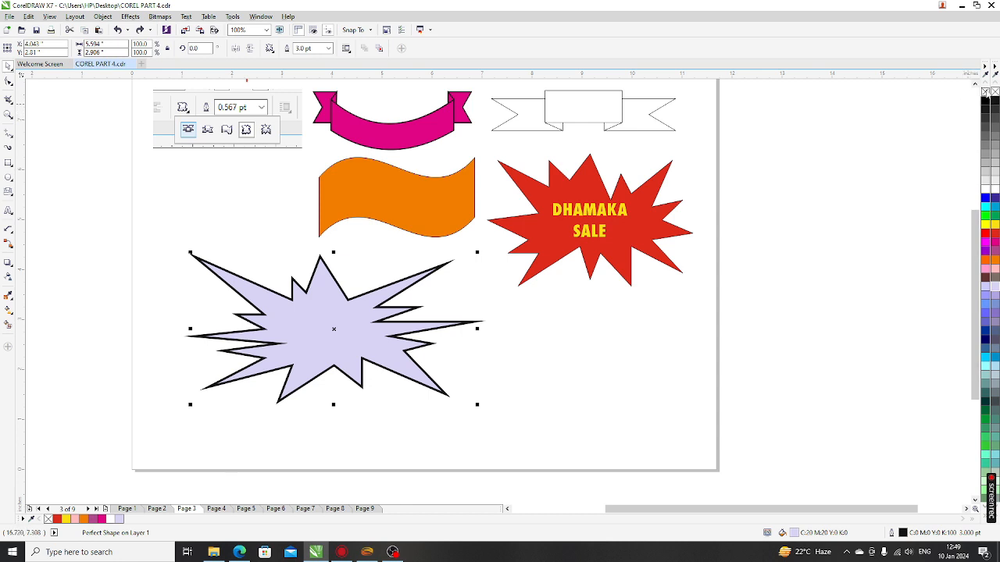
pyautogui.rightClick(985, 92)
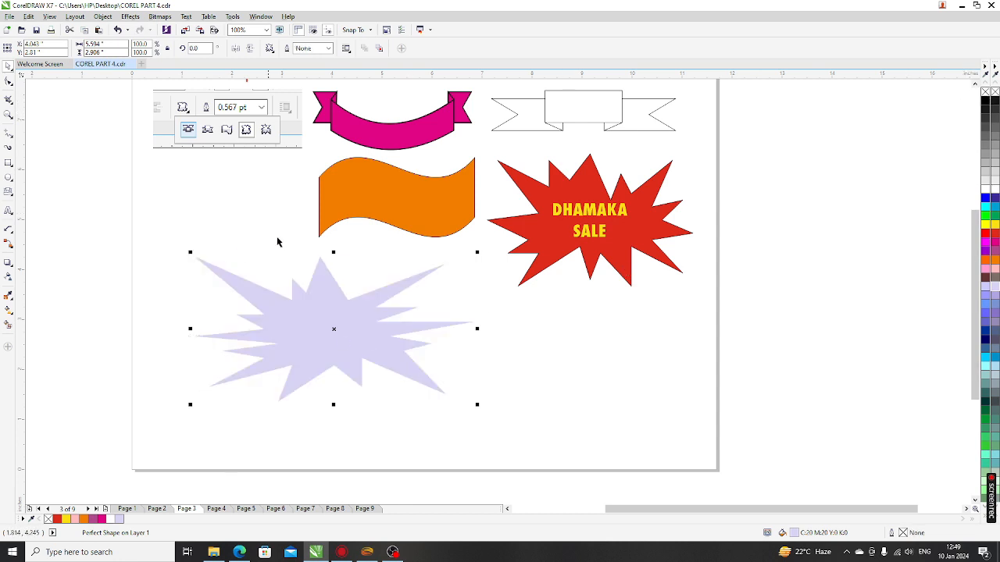
pyautogui.click(537, 393)
pyautogui.scroll(-2, 226, 346)
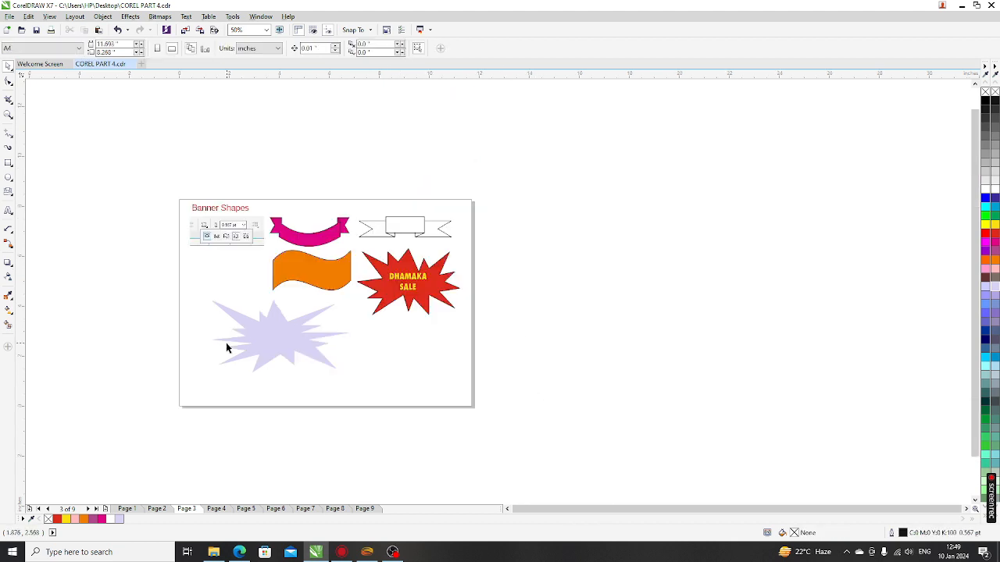
pyautogui.scroll(2, 225, 214)
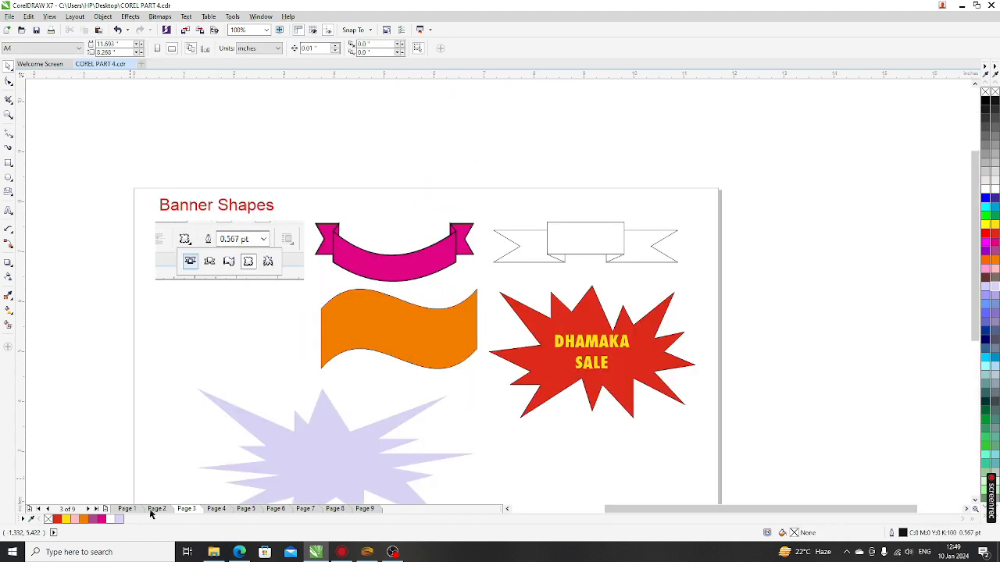
# Step: On page 4, draw a speech-bubble callout on the right side and nudge it up and left
pyautogui.click(218, 509)
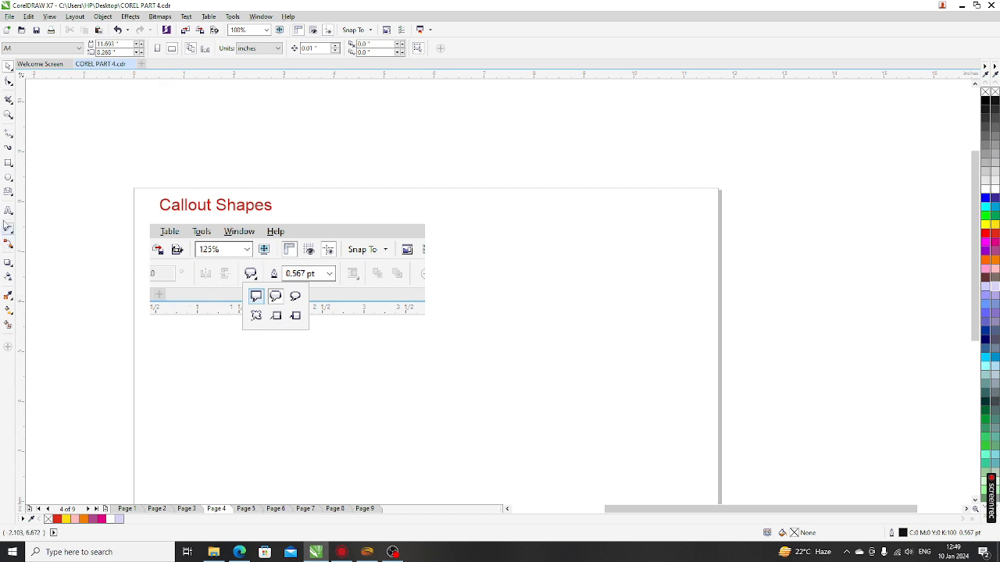
pyautogui.click(11, 194)
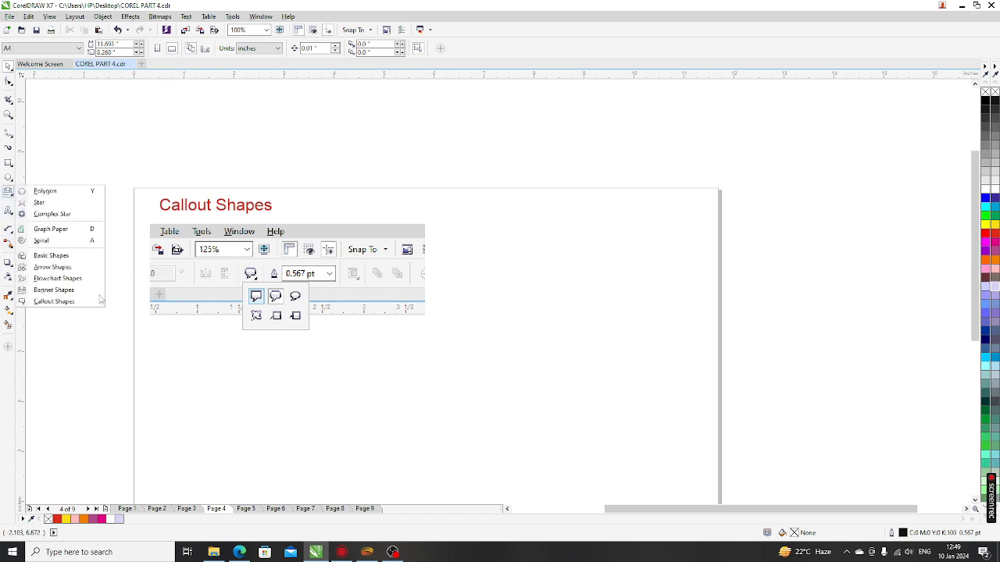
pyautogui.click(53, 302)
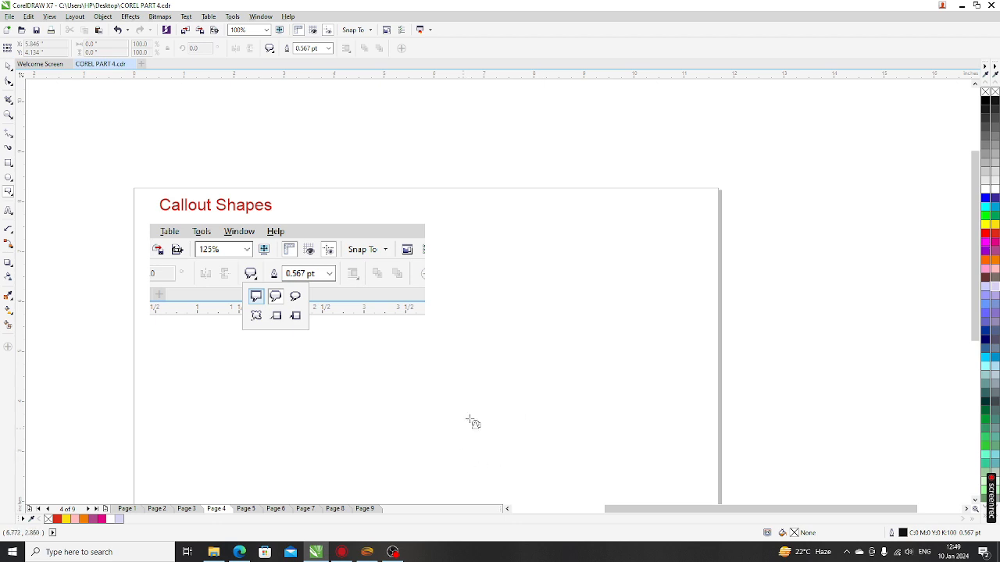
pyautogui.moveTo(472, 407); pyautogui.dragTo(630, 264)
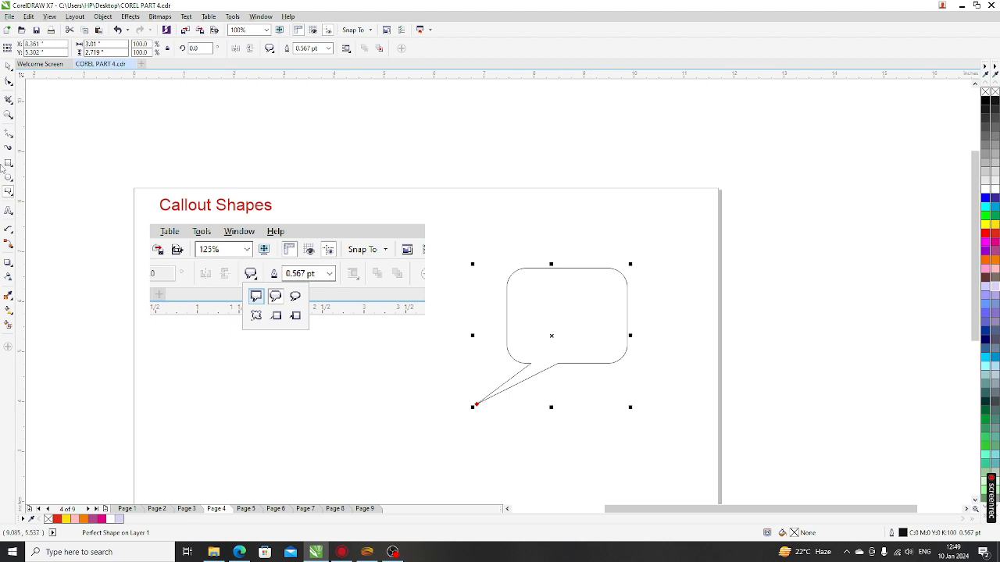
pyautogui.click(353, 404)
pyautogui.moveTo(581, 338); pyautogui.dragTo(555, 314)
pyautogui.click(565, 404)
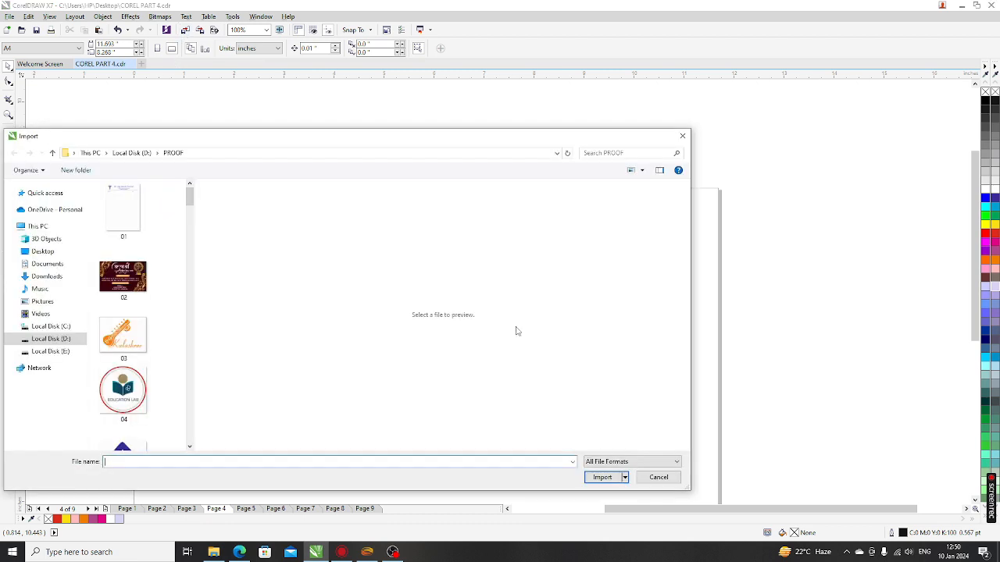
# Step: Import the girl-with-a-book photo from the PROOF folder and place it below-left of the bubble
pyautogui.moveTo(190, 196); pyautogui.dragTo(203, 436)
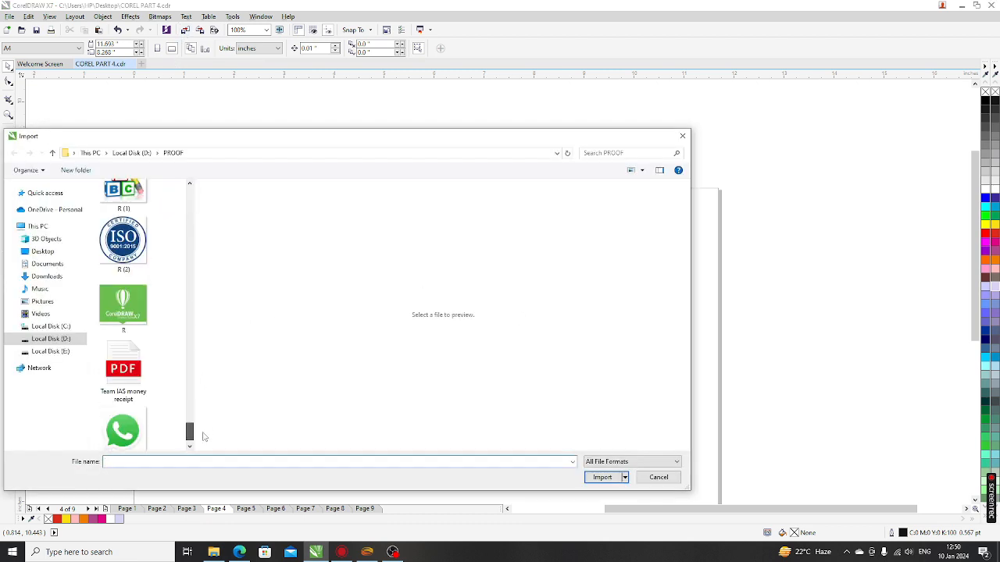
pyautogui.moveTo(196, 396); pyautogui.dragTo(410, 396)
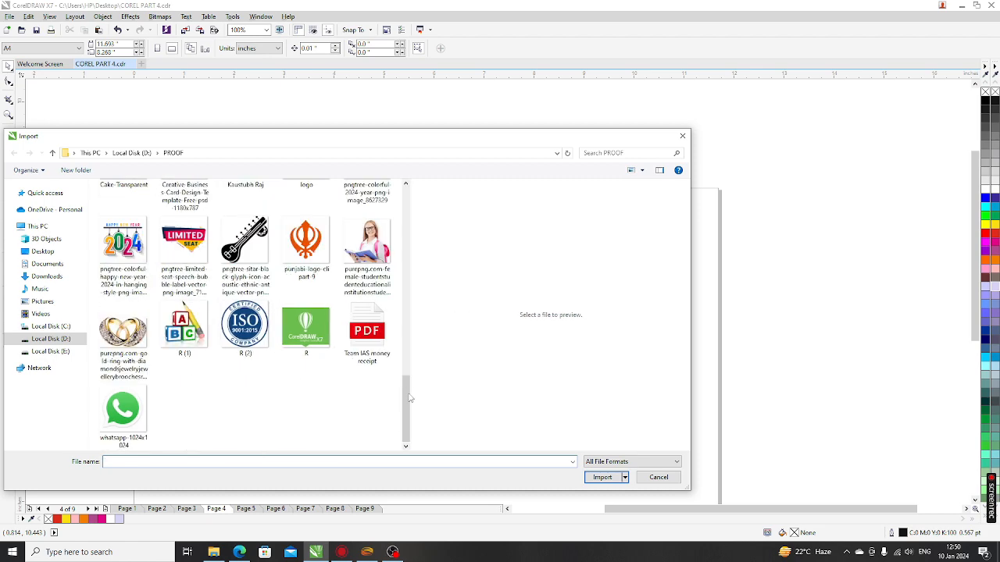
pyautogui.click(371, 245)
pyautogui.click(601, 492)
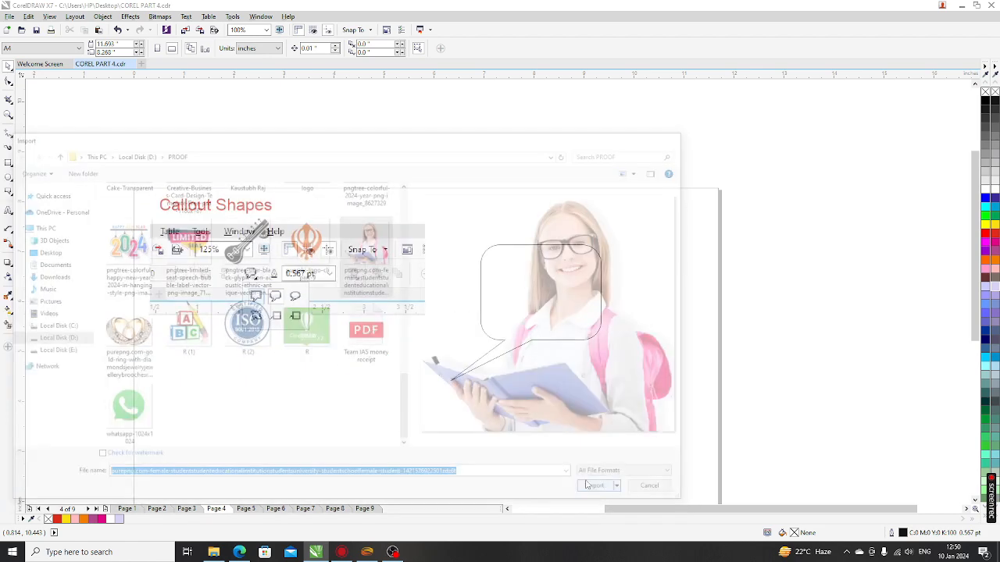
pyautogui.moveTo(333, 348); pyautogui.dragTo(449, 467)
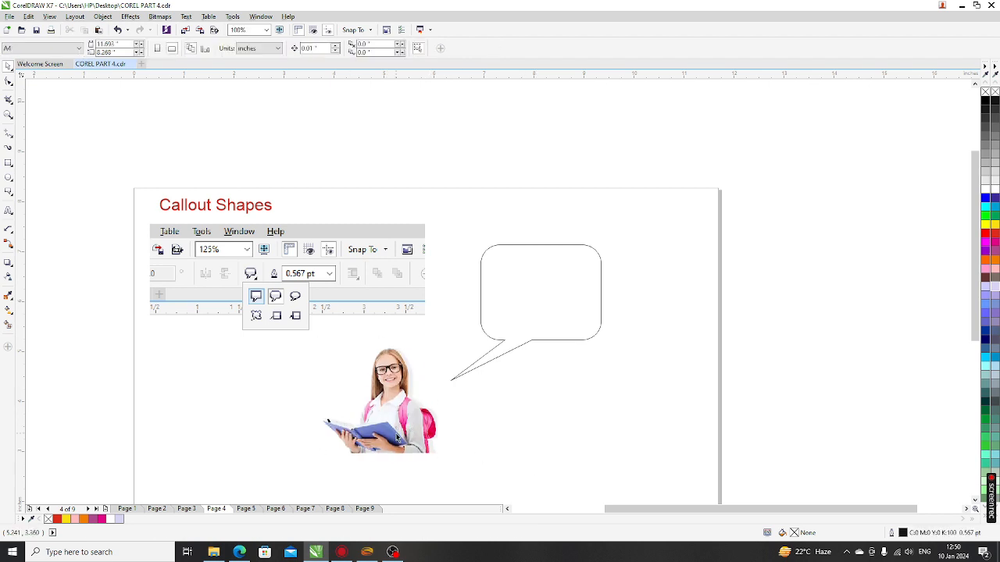
# Step: Fill the speech bubble light pink and drag its bottom edge down slightly
pyautogui.click(485, 359)
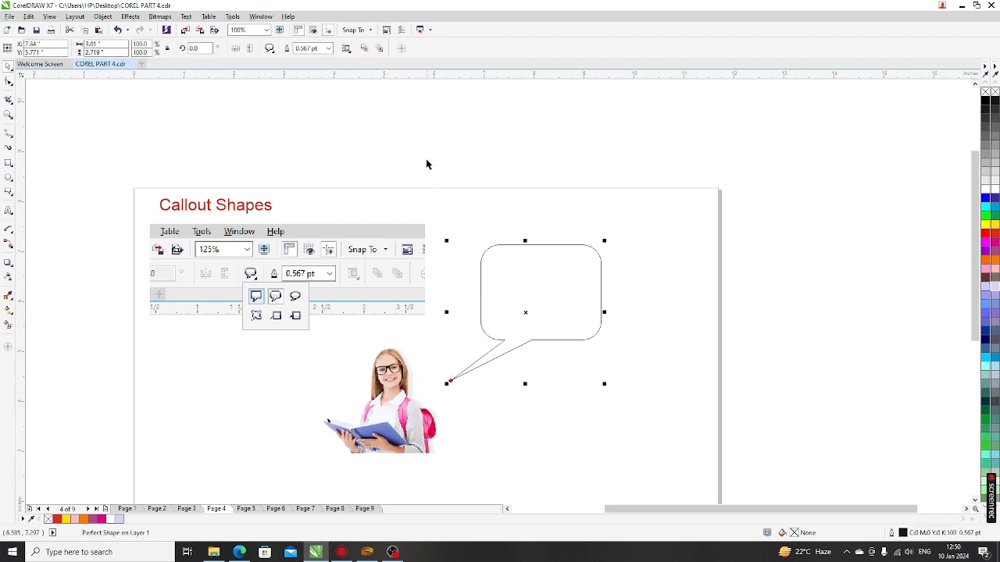
pyautogui.click(994, 268)
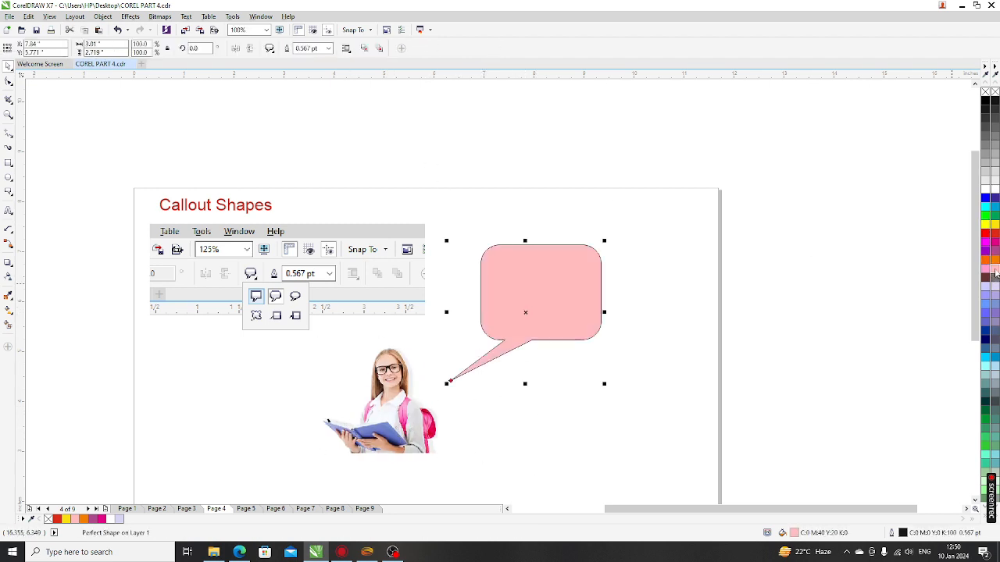
pyautogui.click(754, 332)
pyautogui.click(532, 321)
pyautogui.moveTo(525, 382); pyautogui.dragTo(523, 401)
pyautogui.click(606, 423)
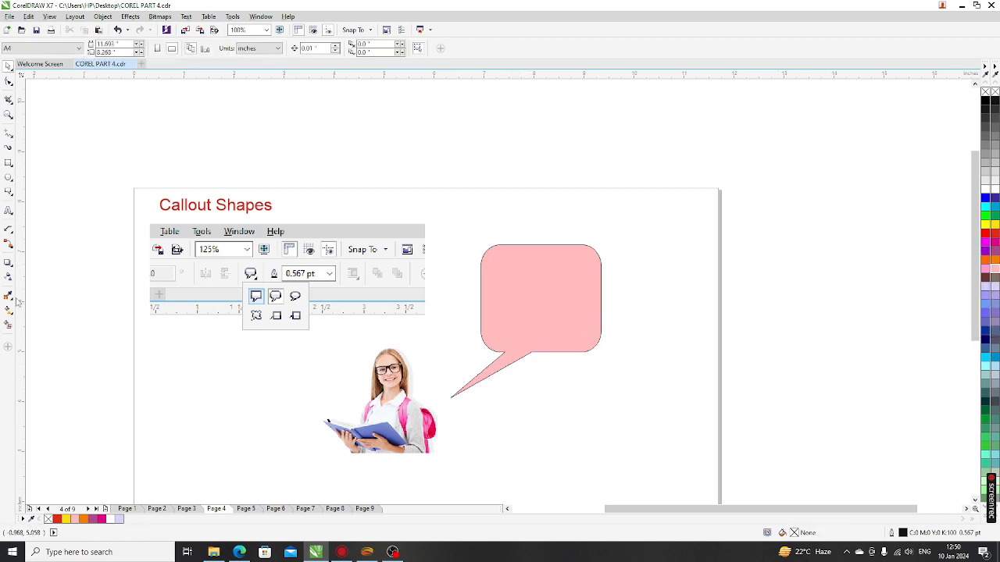
pyautogui.click(9, 210)
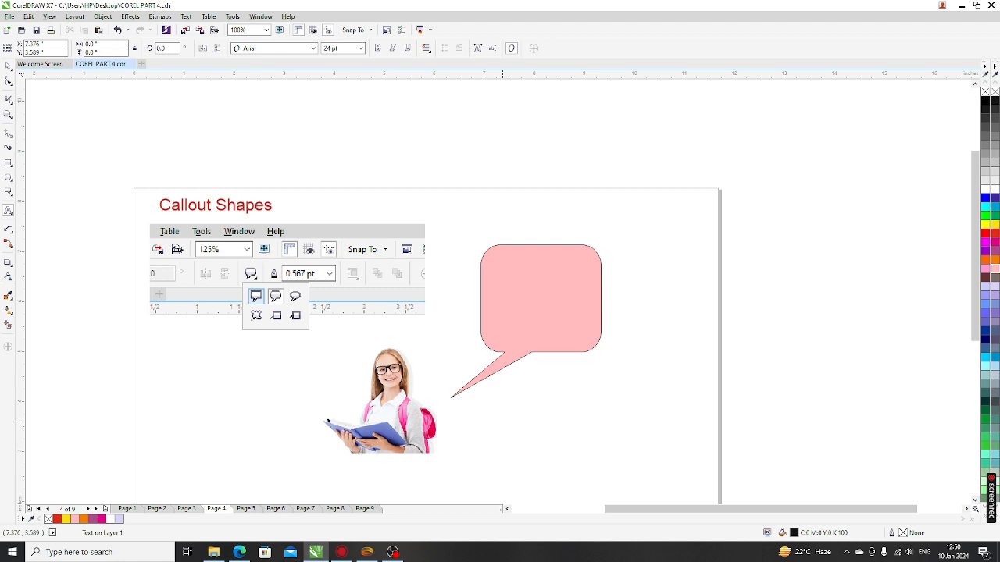
# Step: Type 'Girls Student' on two lines and move it into the pink bubble
pyautogui.click(502, 415)
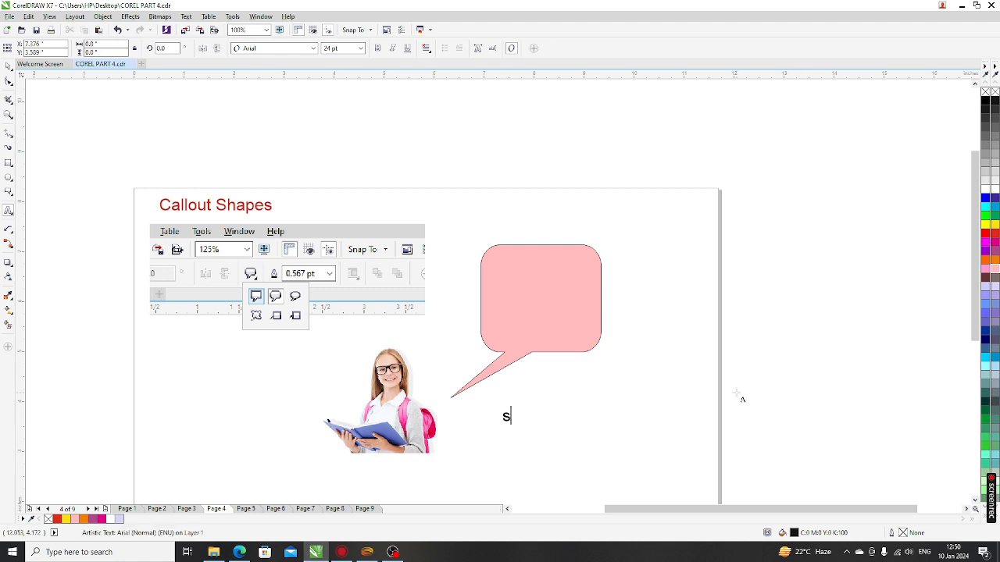
pyautogui.write('Stude')
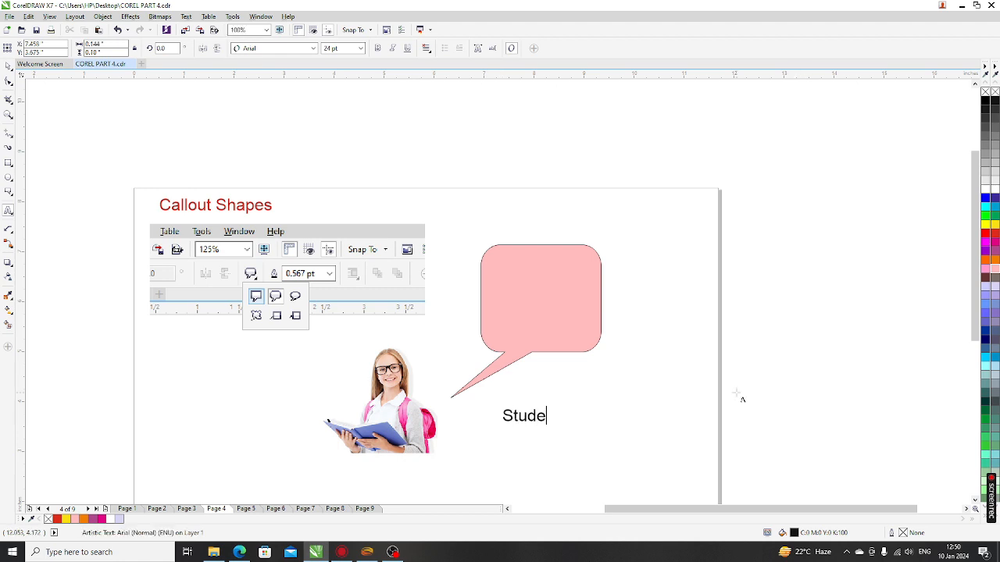
pyautogui.write('nt')
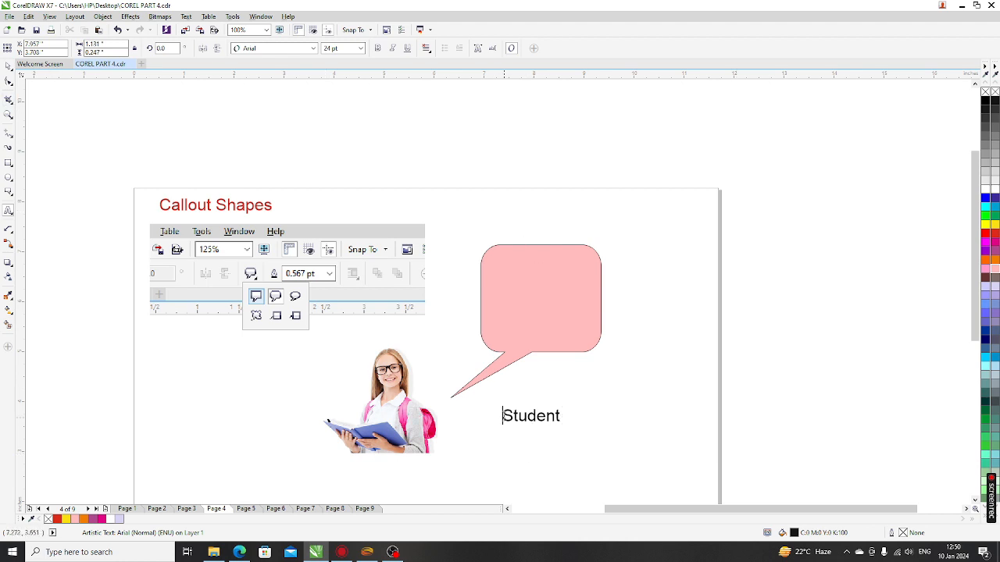
pyautogui.write('Girl')
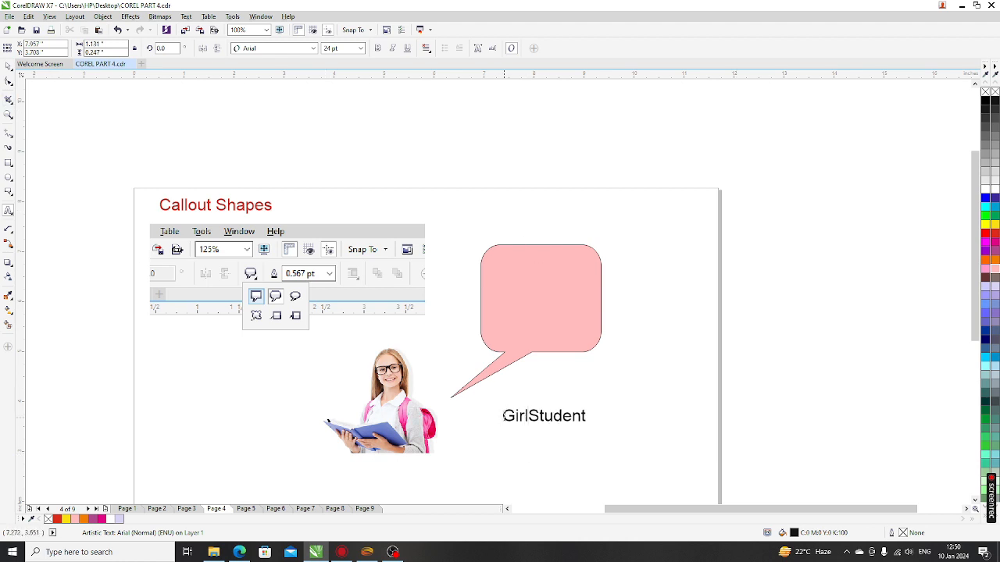
pyautogui.write('s')
pyautogui.press('Return')
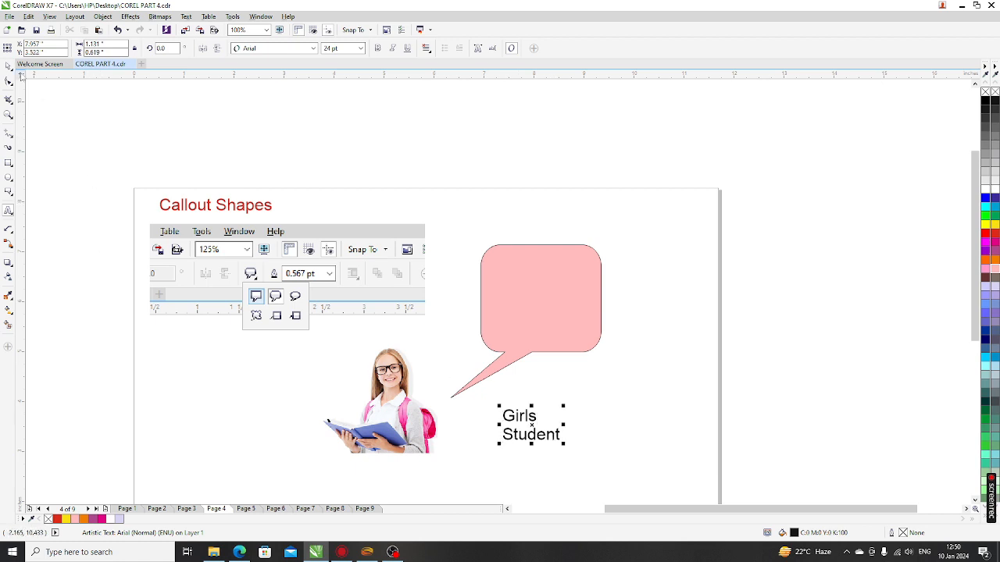
pyautogui.click(8, 66)
pyautogui.click(528, 416)
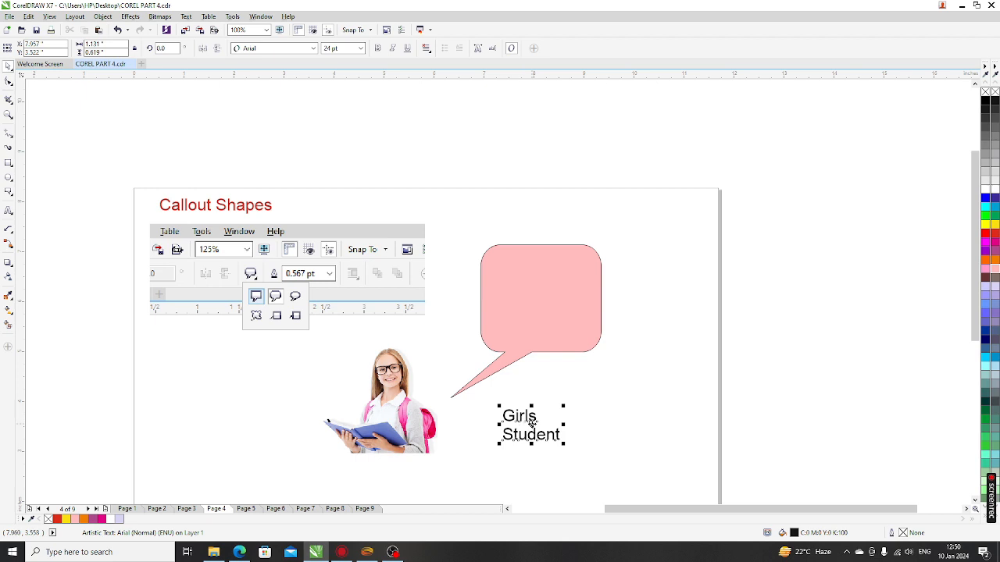
pyautogui.moveTo(530, 422); pyautogui.dragTo(588, 347)
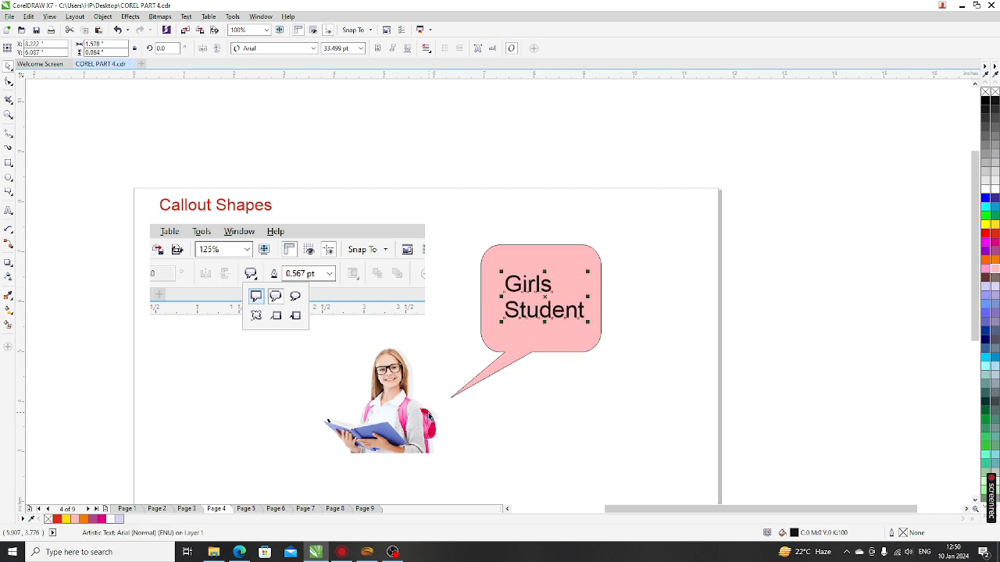
# Step: Nudge the girl photo up slightly and fine-tune the text's position in the bubble
pyautogui.click(429, 418)
pyautogui.moveTo(429, 418); pyautogui.dragTo(433, 407)
pyautogui.click(535, 358)
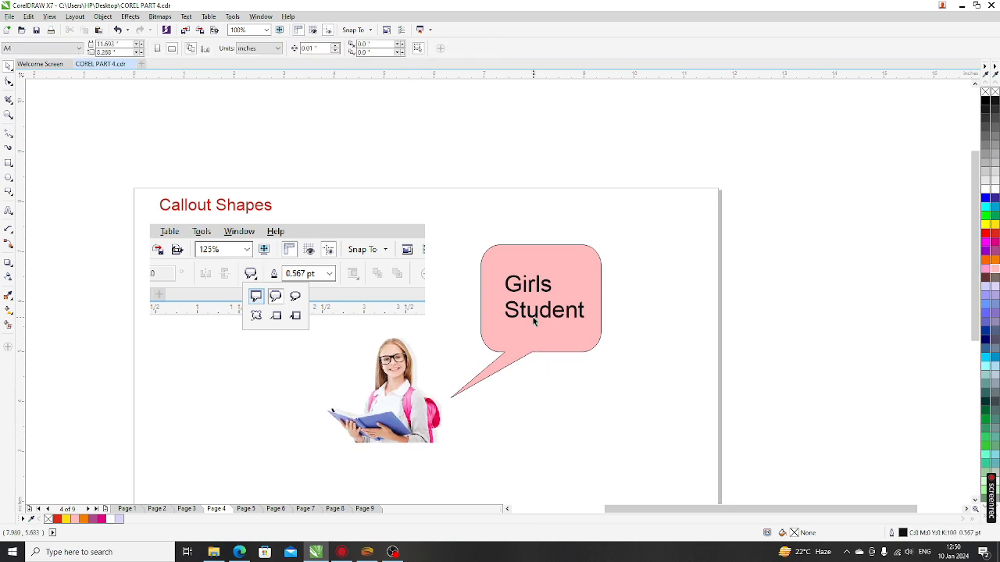
pyautogui.moveTo(534, 320); pyautogui.dragTo(529, 322)
pyautogui.click(581, 449)
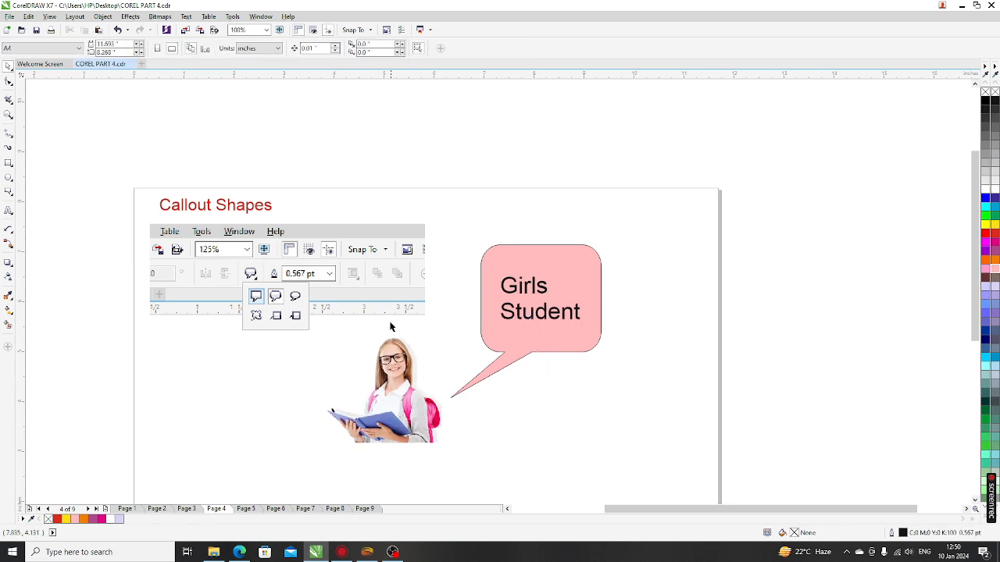
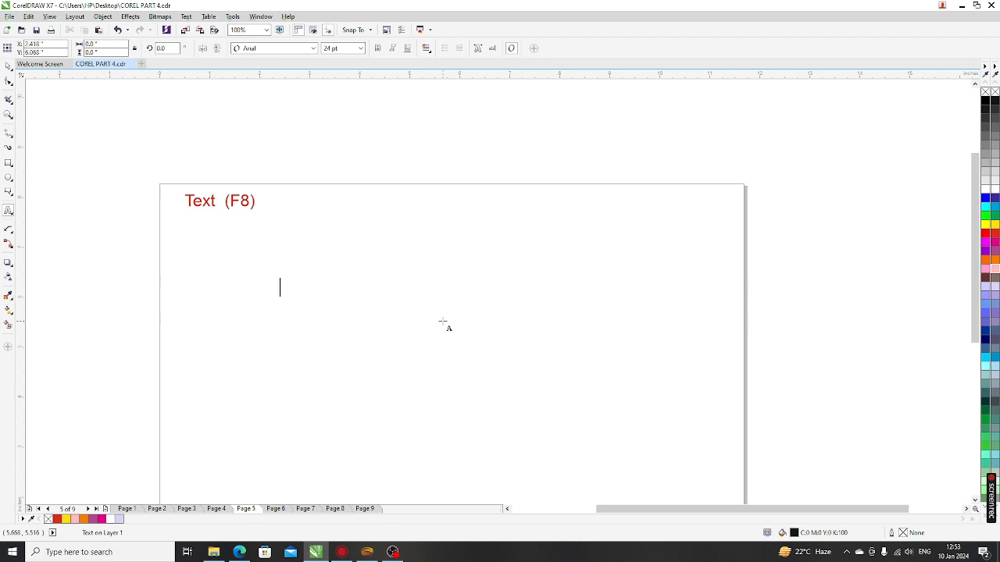
# Step: Type INDIA on Page 5, enlarge it, and set it in AvantGarde-Demi
pyautogui.write('IN')
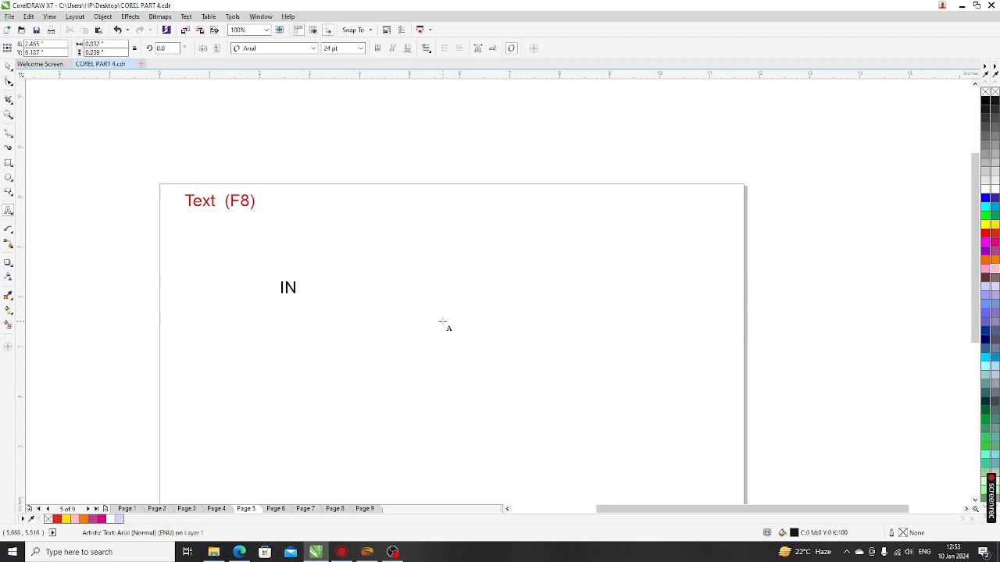
pyautogui.write('DIA')
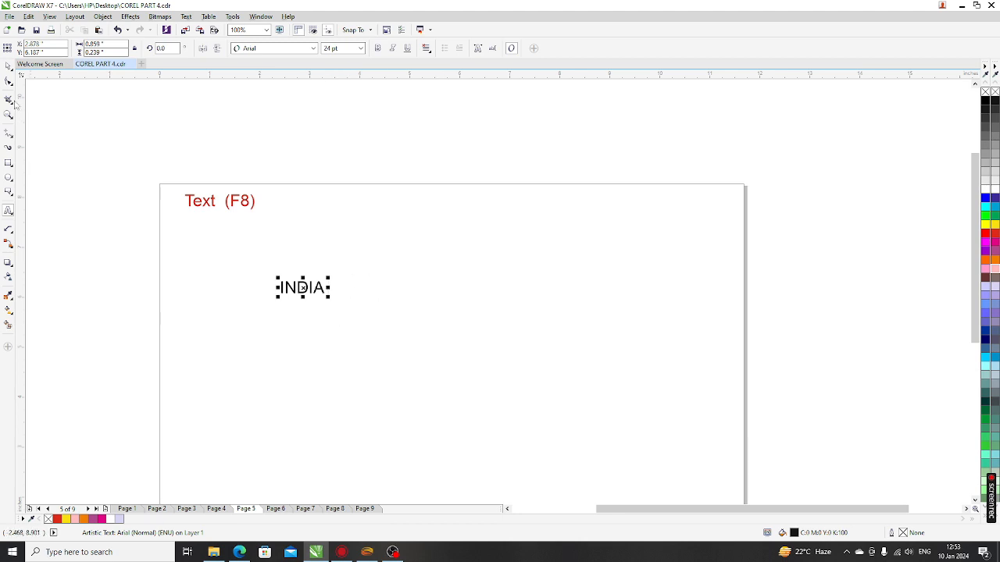
pyautogui.click(7, 66)
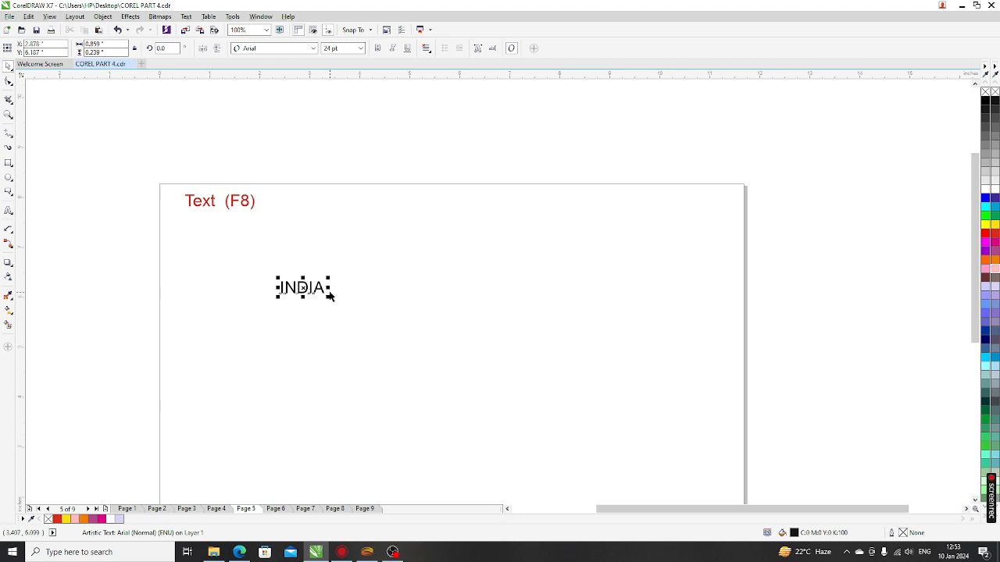
pyautogui.moveTo(327, 297); pyautogui.dragTo(594, 435)
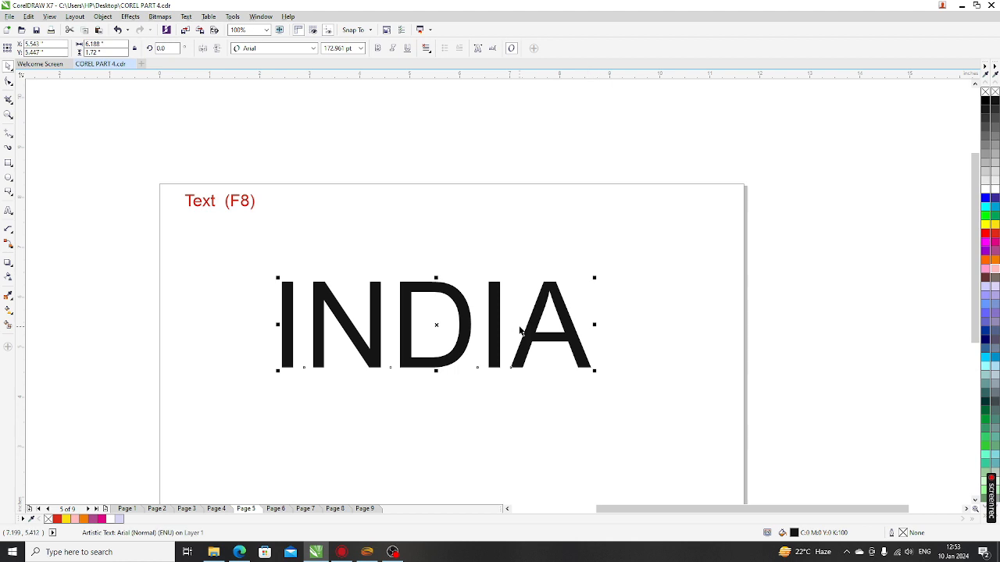
pyautogui.click(282, 50)
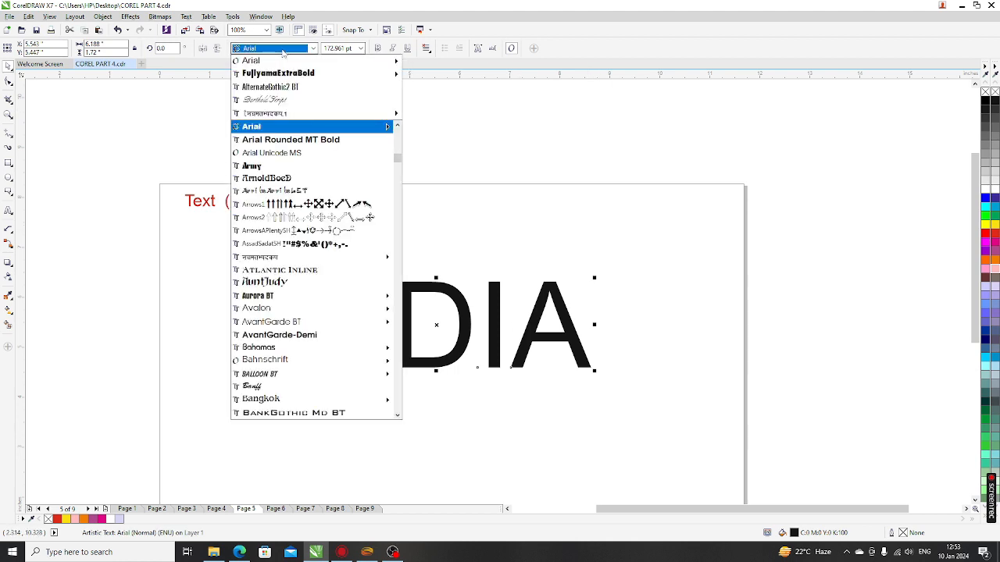
pyautogui.moveTo(283, 75)
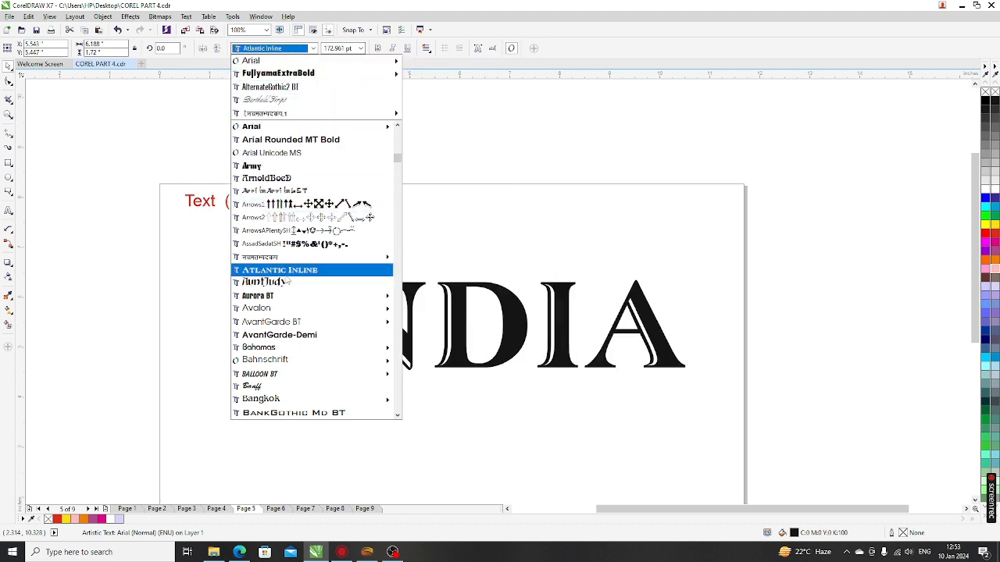
pyautogui.click(286, 338)
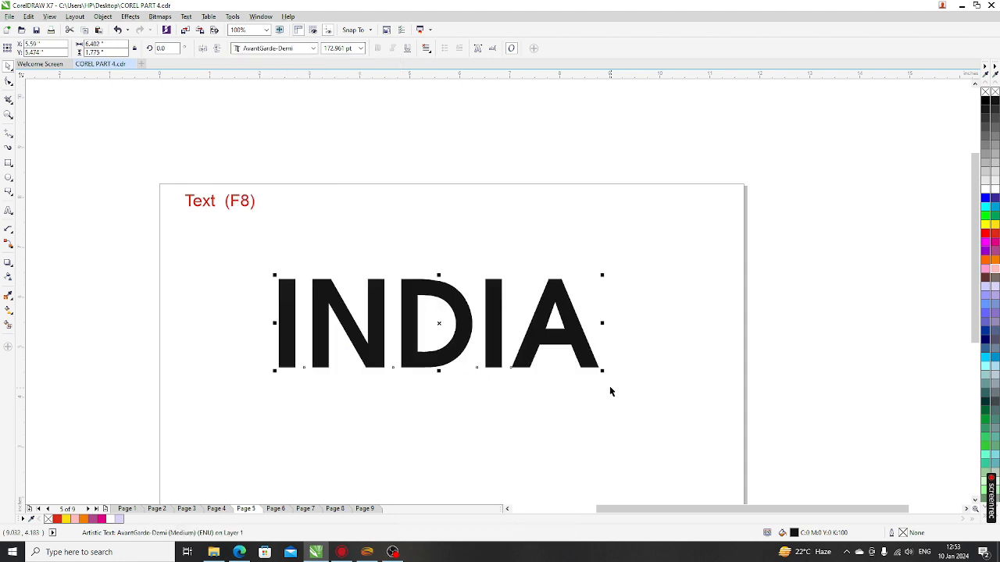
# Step: Scale INDIA to about 137 pt and move it up-left under the heading
pyautogui.moveTo(603, 379); pyautogui.dragTo(642, 411)
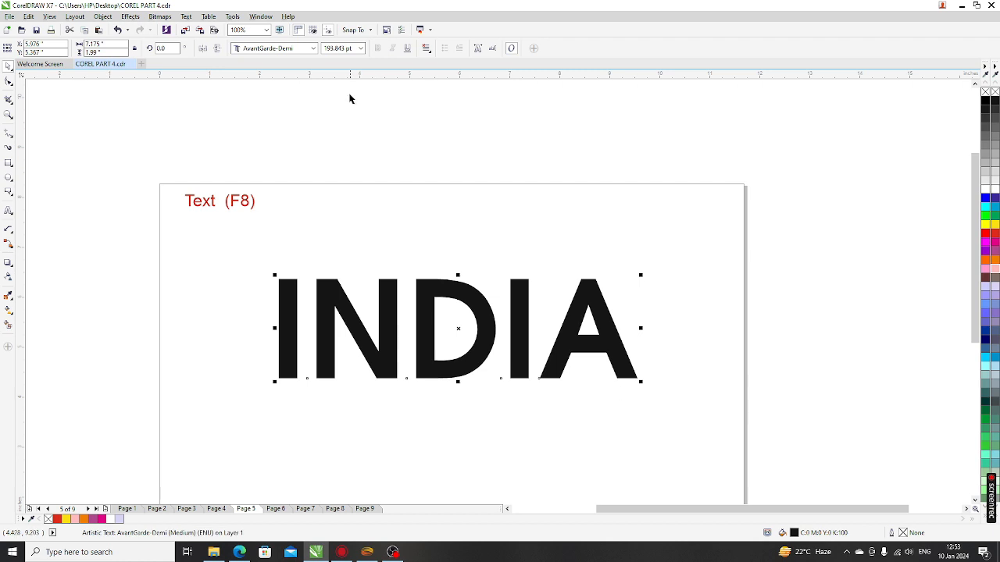
pyautogui.click(362, 50)
pyautogui.click(336, 208)
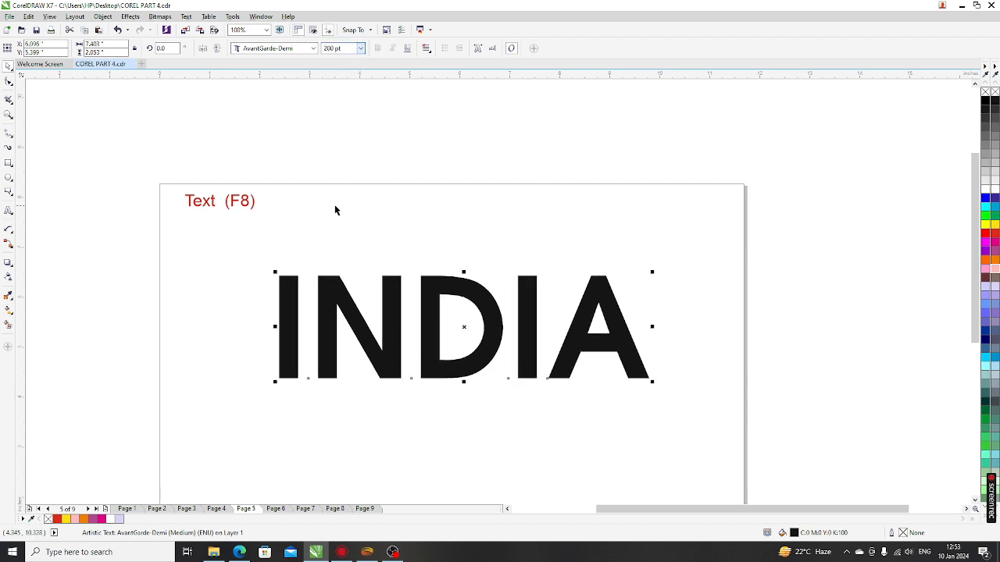
pyautogui.click(362, 49)
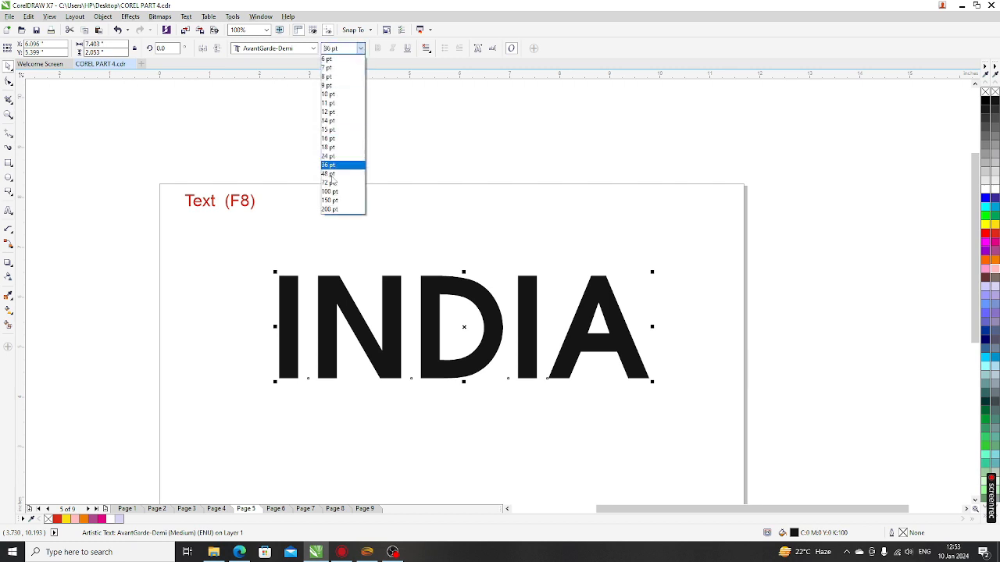
pyautogui.click(332, 192)
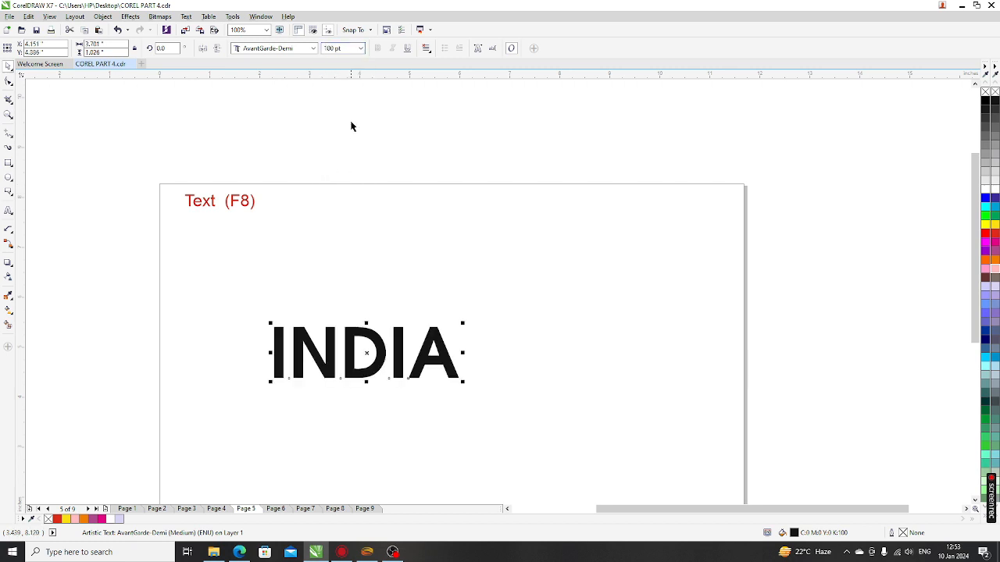
pyautogui.moveTo(462, 382); pyautogui.dragTo(525, 410)
pyautogui.moveTo(417, 364); pyautogui.dragTo(324, 287)
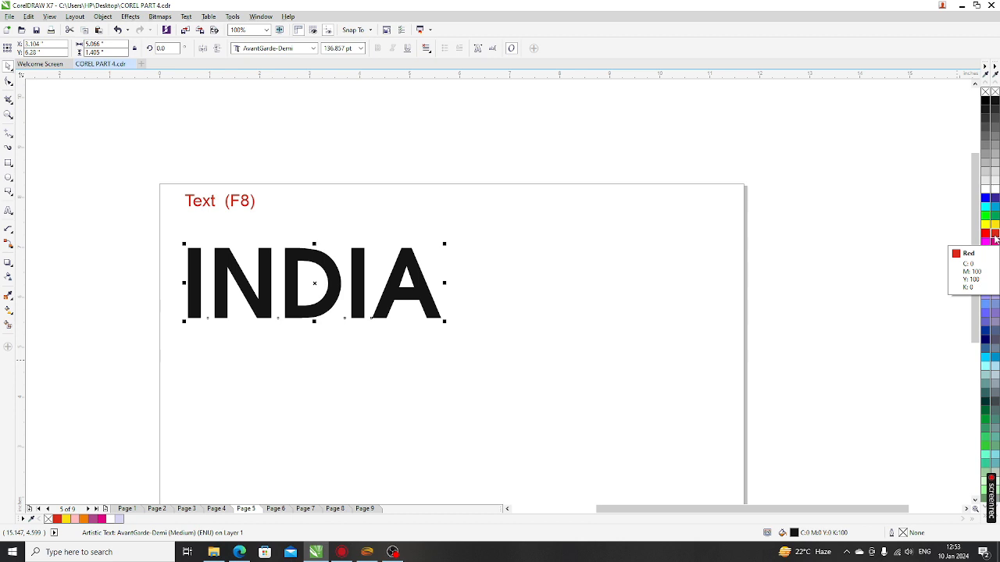
# Step: Fill INDIA with red (C0 M100 Y100 K0) and reselect it to confirm
pyautogui.click(994, 237)
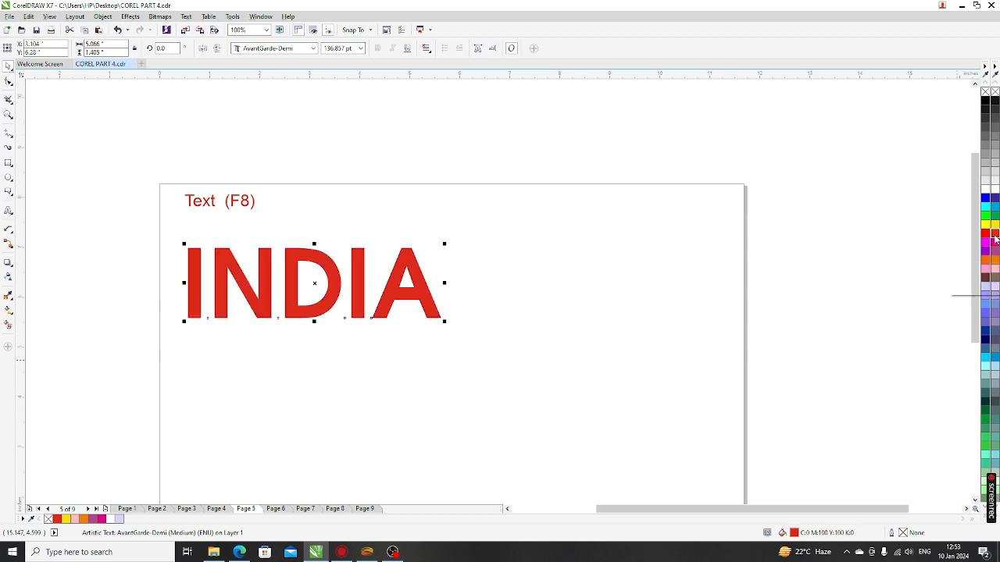
pyautogui.click(542, 204)
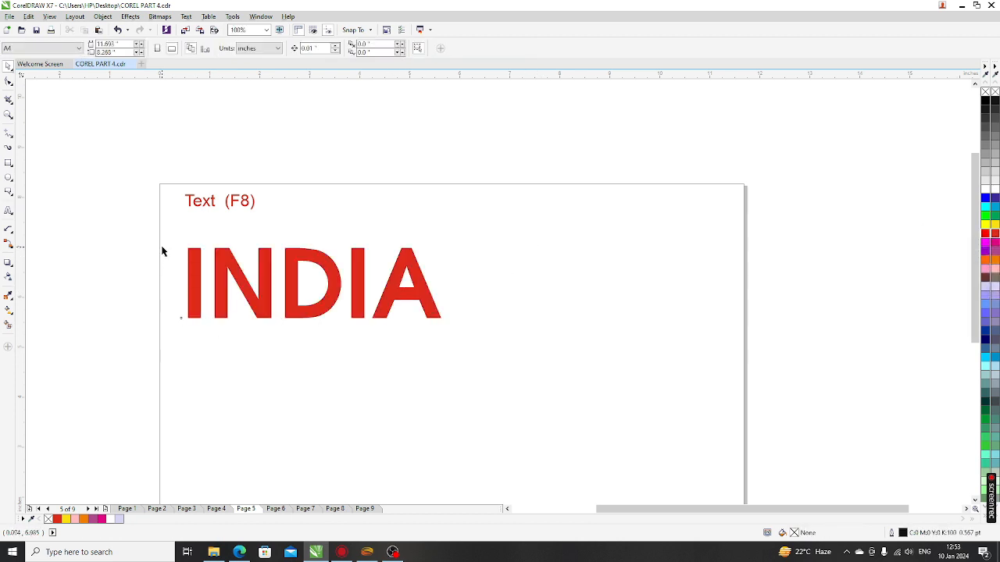
pyautogui.moveTo(148, 237); pyautogui.dragTo(651, 373)
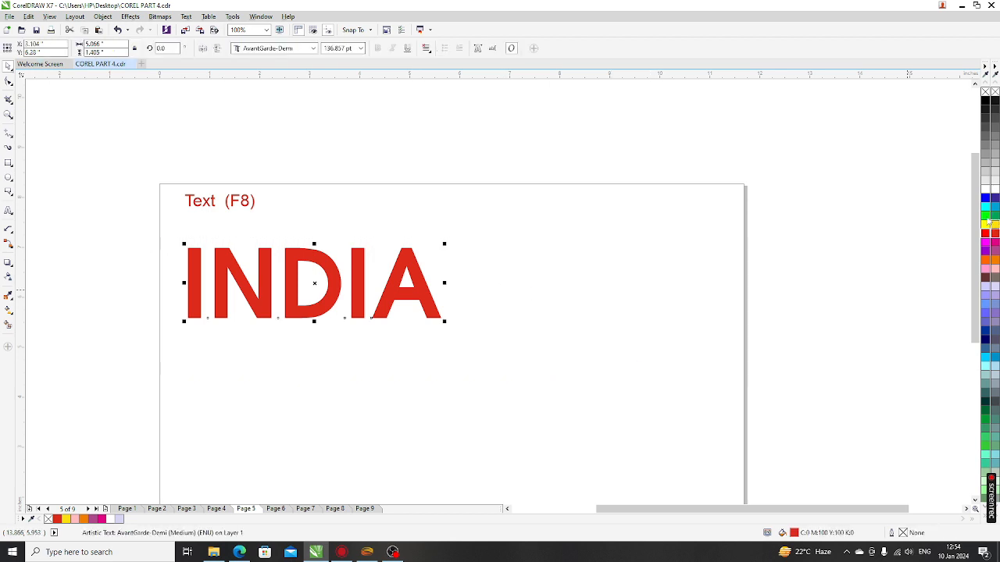
pyautogui.click(594, 320)
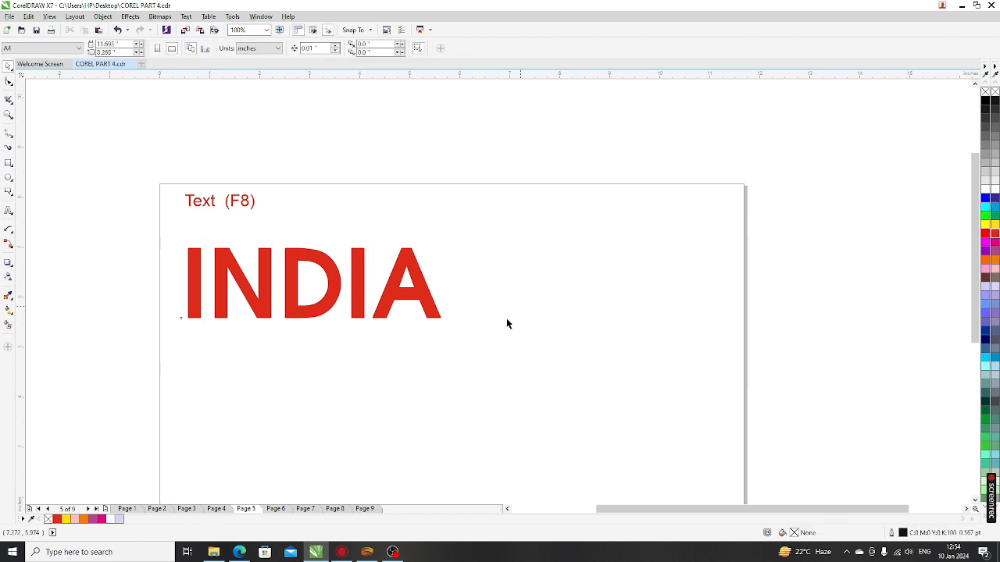
pyautogui.moveTo(123, 371); pyautogui.dragTo(555, 238)
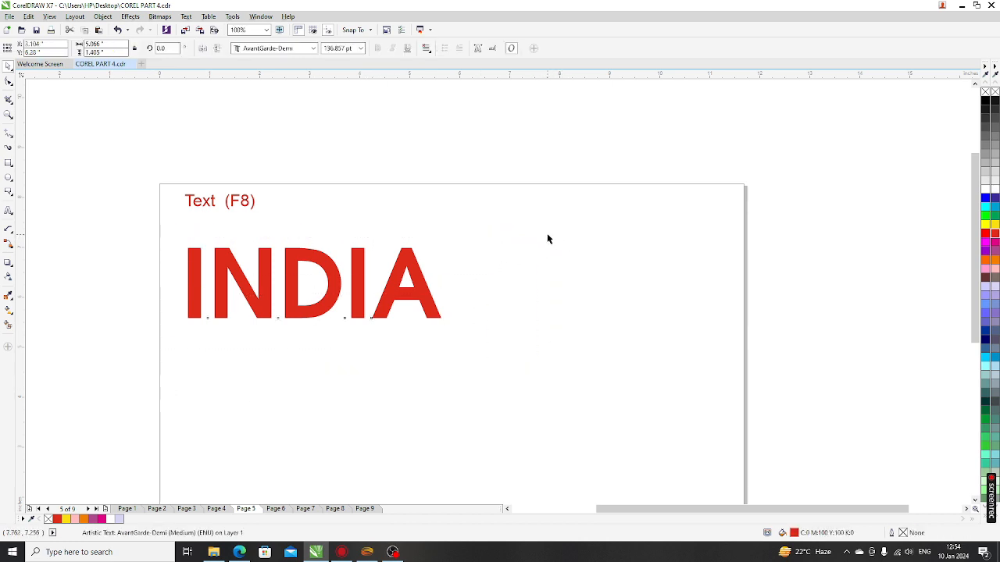
pyautogui.click(246, 348)
pyautogui.click(262, 303)
pyautogui.click(372, 165)
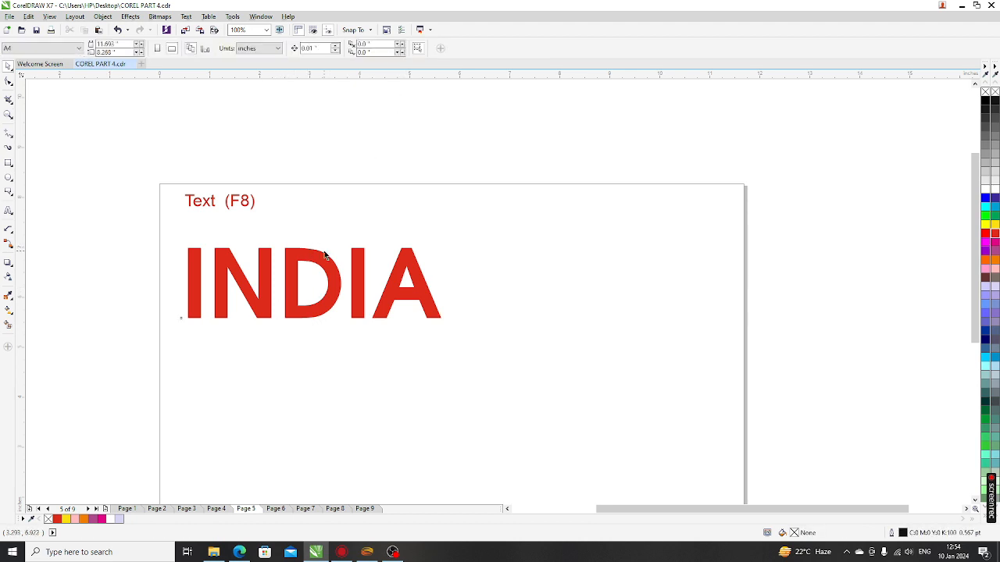
pyautogui.click(288, 289)
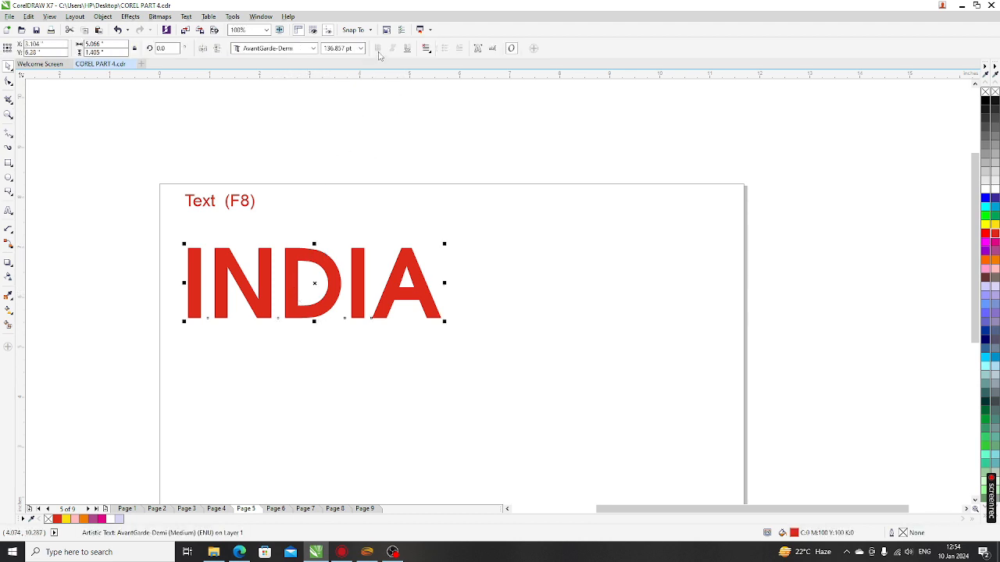
# Step: Drop a copy of INDIA below the original and set the copy in Arial
pyautogui.moveTo(293, 280); pyautogui.dragTo(293, 379)
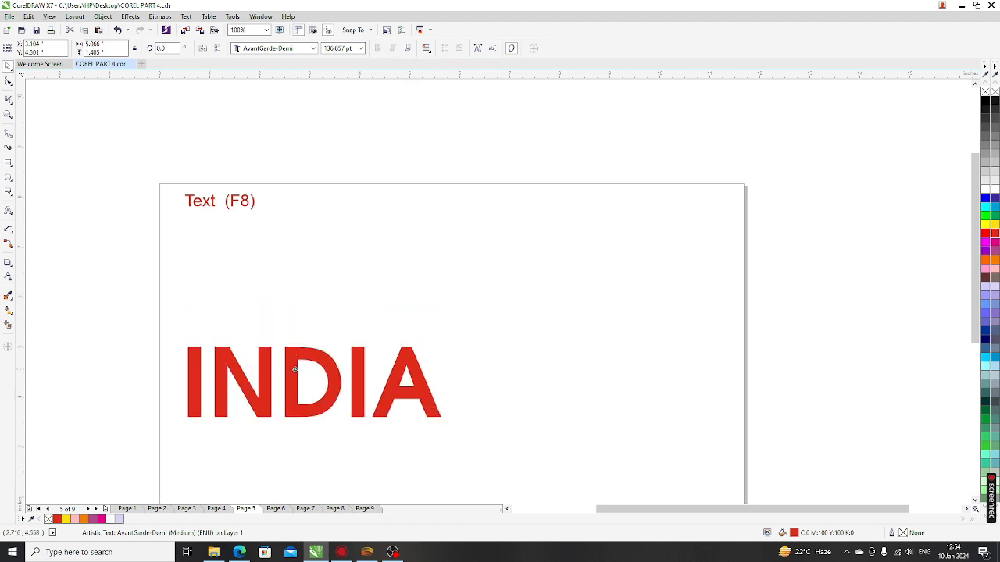
pyautogui.rightClick(293, 380)
pyautogui.click(258, 50)
pyautogui.write('Arial')
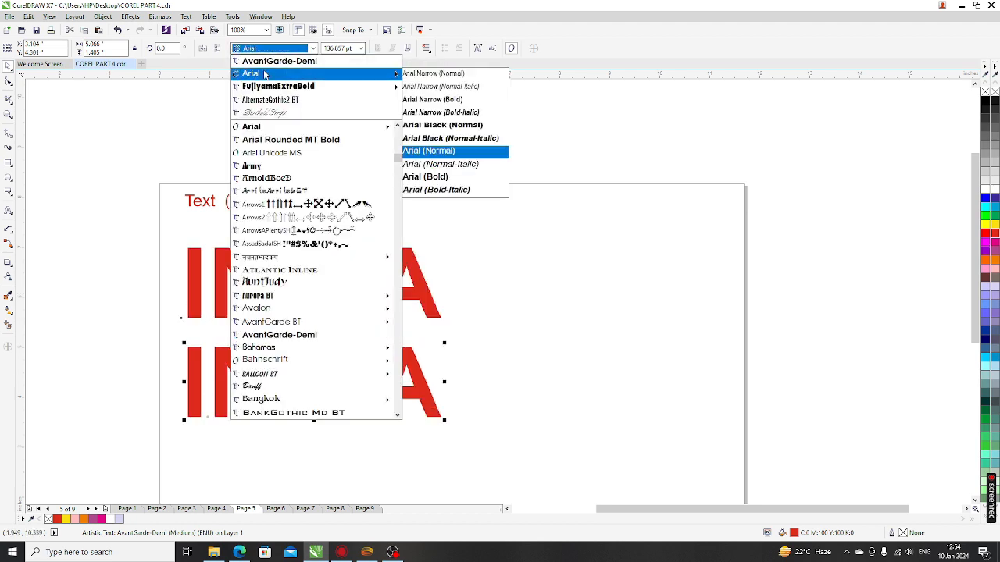
pyautogui.press('Return')
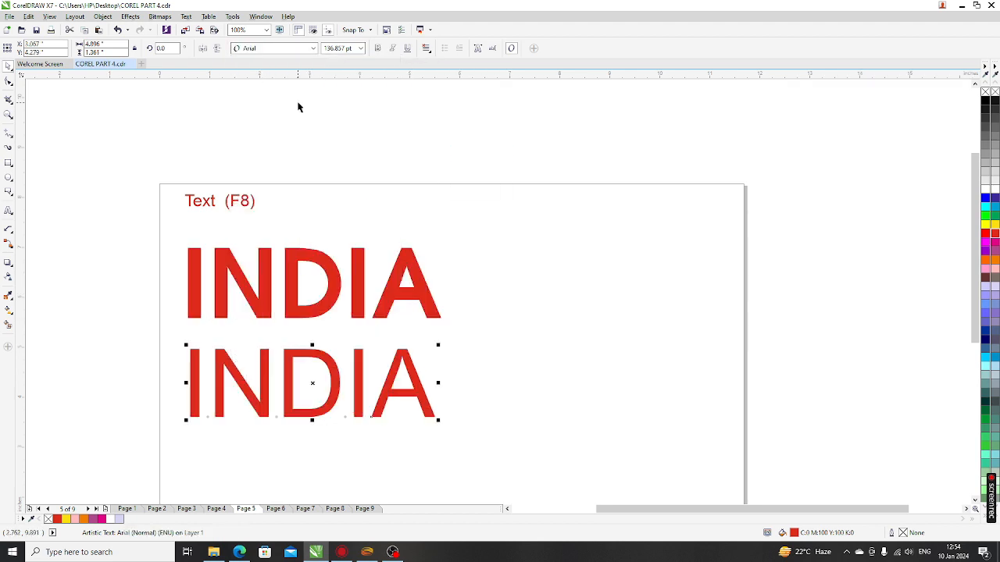
# Step: Make the lower INDIA bold, italic and underlined
pyautogui.click(378, 48)
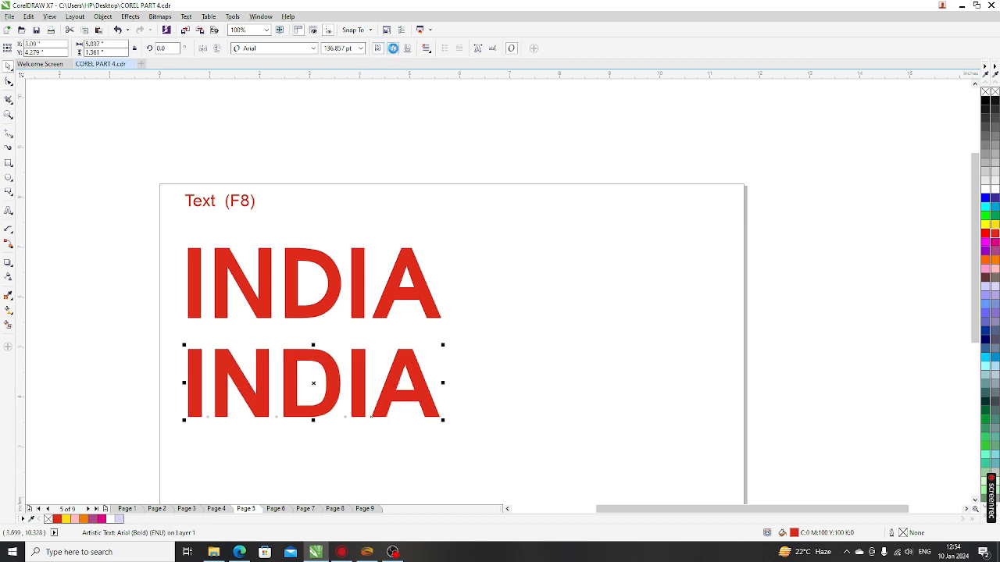
pyautogui.click(393, 49)
pyautogui.click(407, 49)
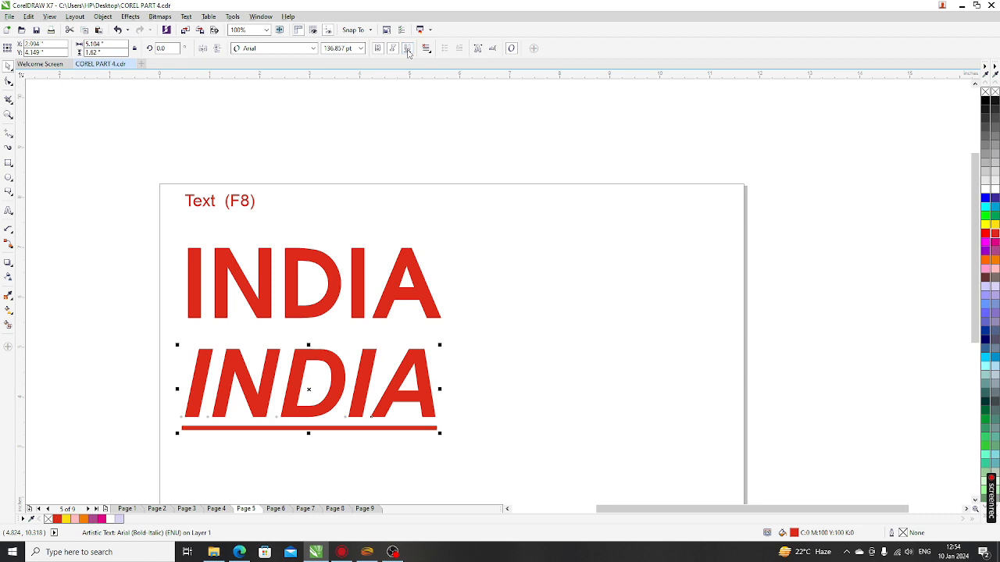
pyautogui.click(306, 191)
pyautogui.scroll(-2, 371, 300)
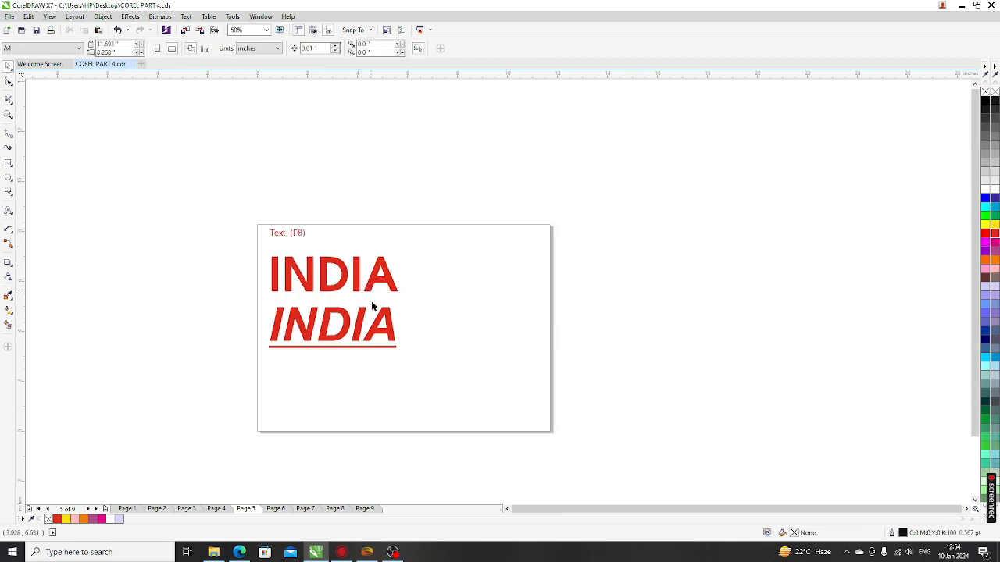
pyautogui.scroll(2, 364, 380)
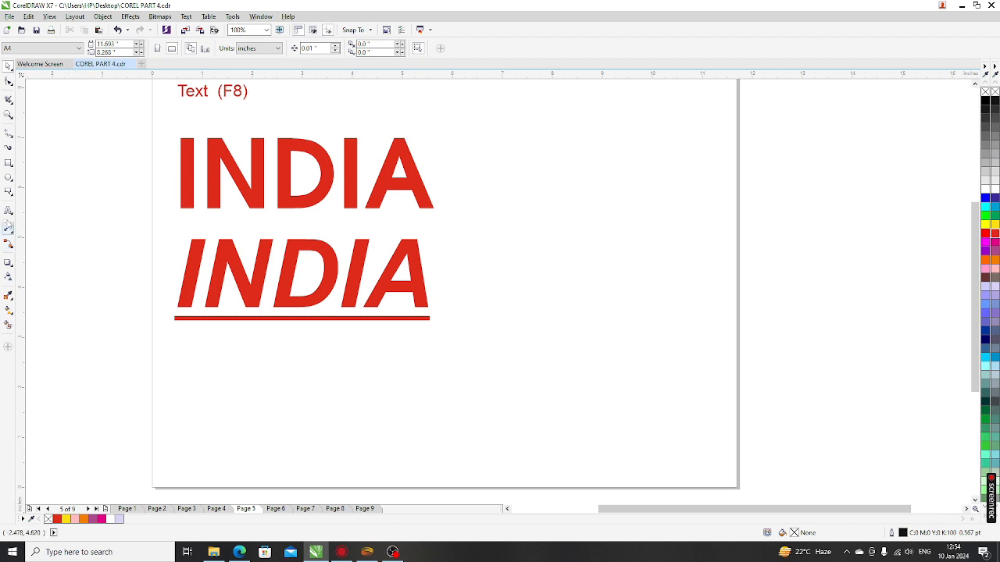
# Step: Draw a paragraph text frame right of INDIA and narrow it slightly
pyautogui.click(8, 211)
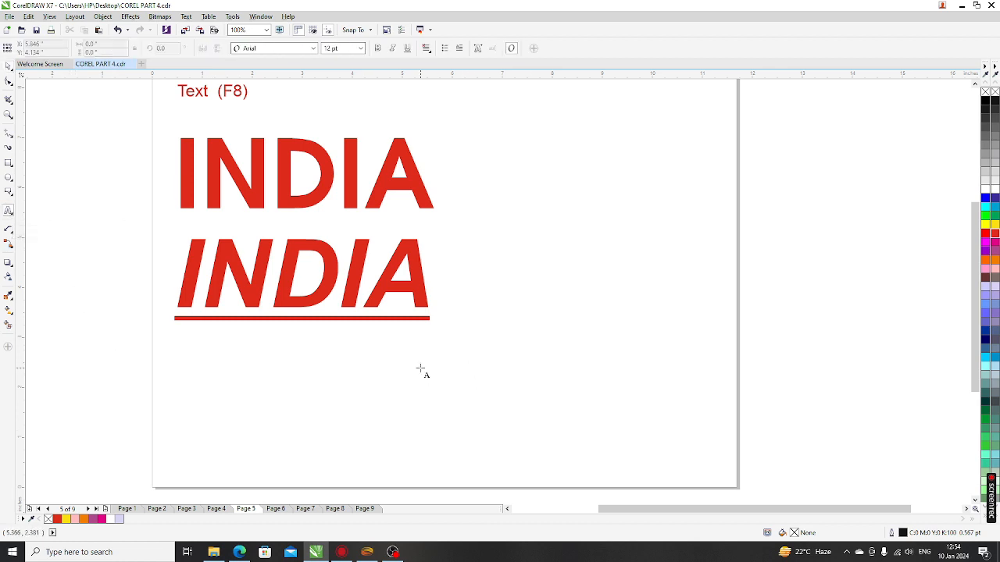
pyautogui.scroll(-2, 414, 367)
pyautogui.scroll(2, 493, 314)
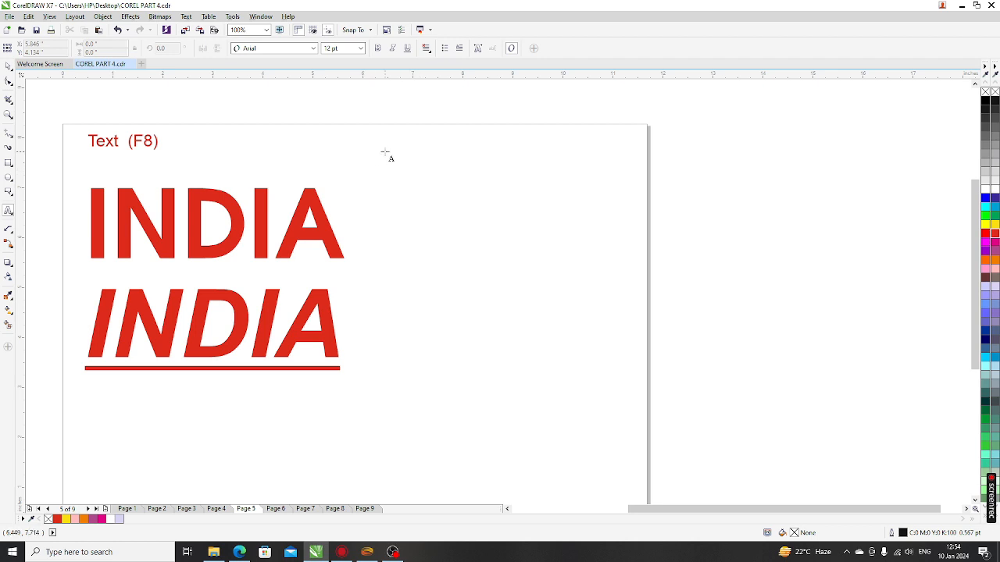
pyautogui.moveTo(384, 150); pyautogui.dragTo(620, 463)
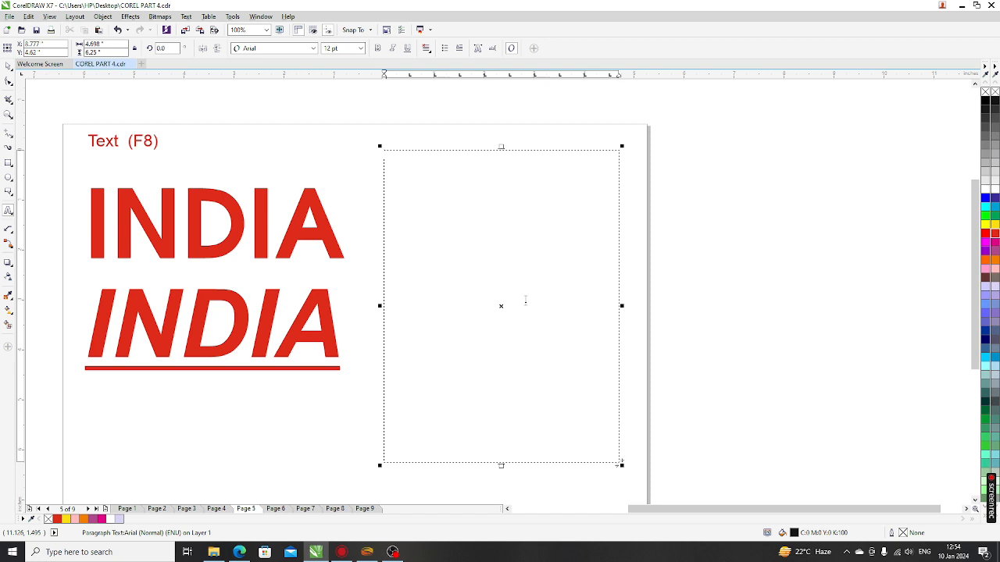
pyautogui.moveTo(621, 306); pyautogui.dragTo(581, 312)
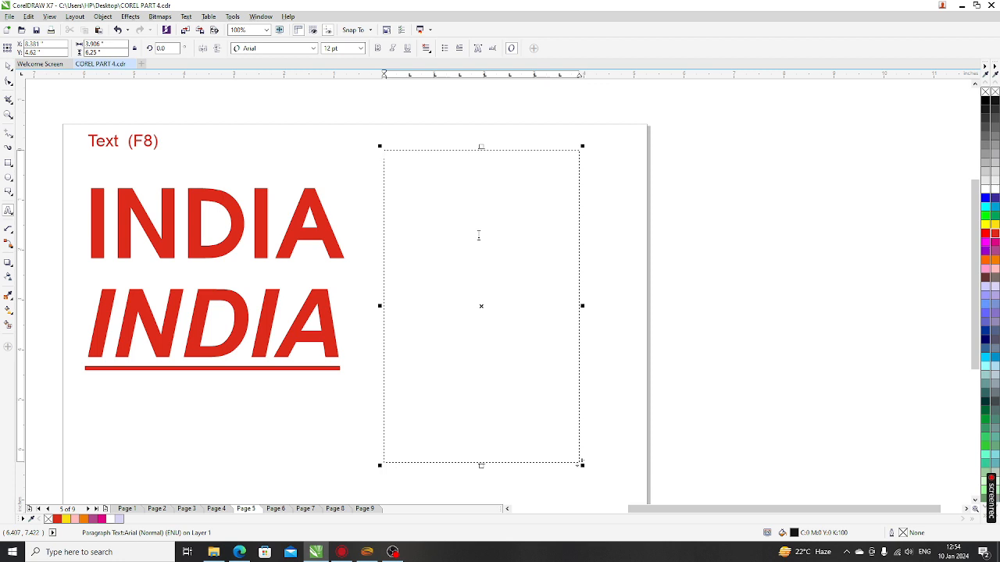
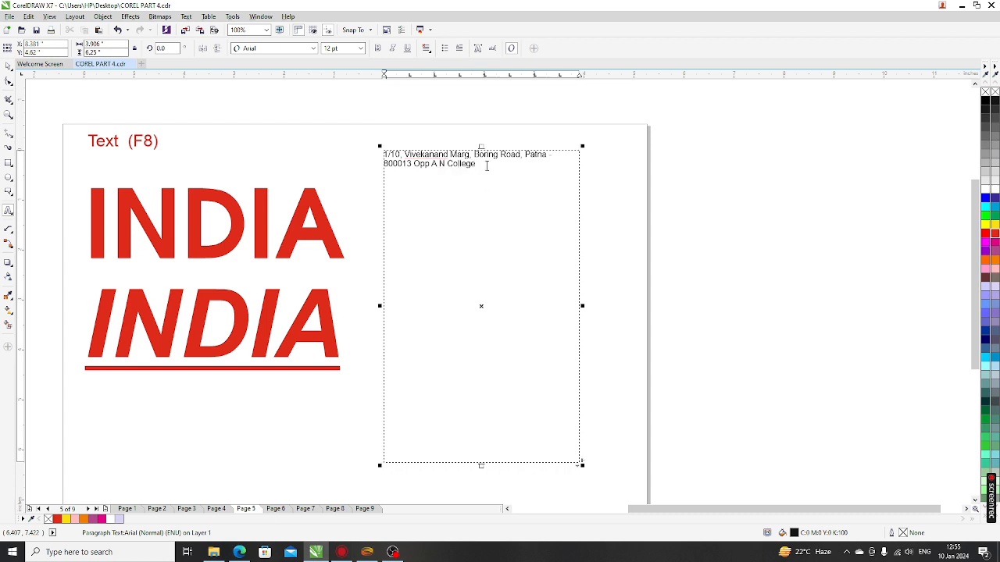
# Step: Type the two-line street address into the text frame
pyautogui.scroll(1, 483, 149)
pyautogui.scroll(1, 403, 155)
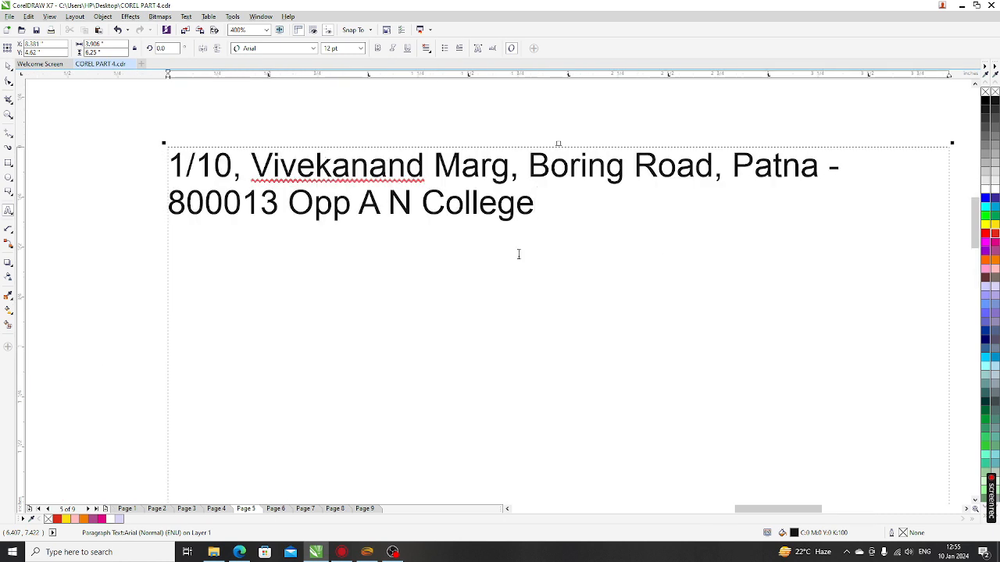
pyautogui.scroll(-1, 809, 218)
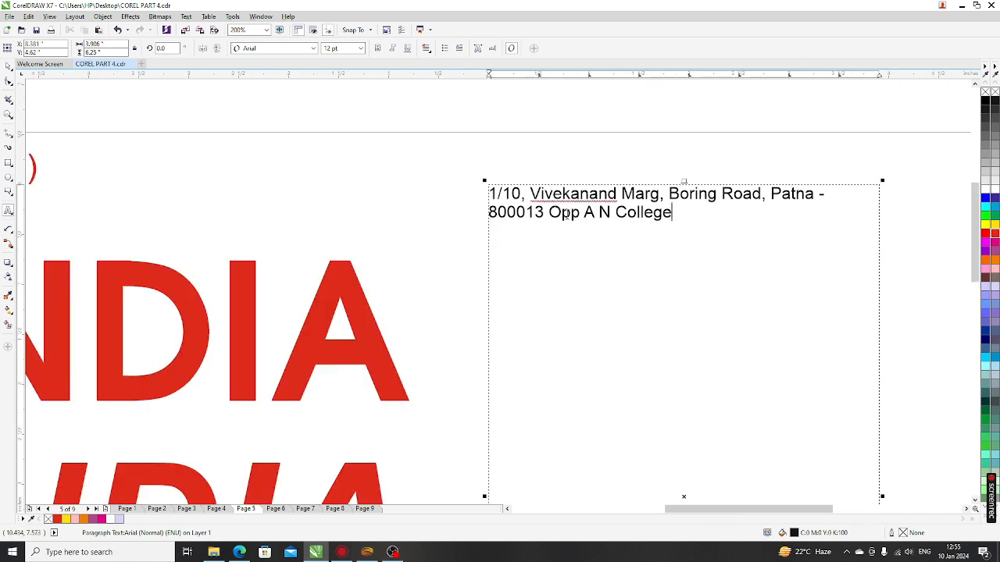
pyautogui.scroll(-1, 512, 224)
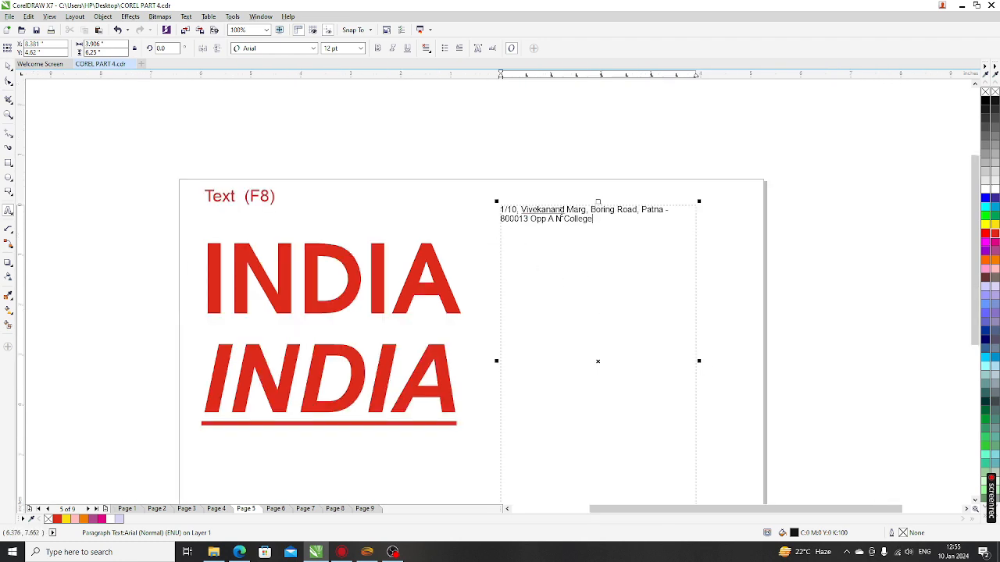
pyautogui.scroll(1, 709, 238)
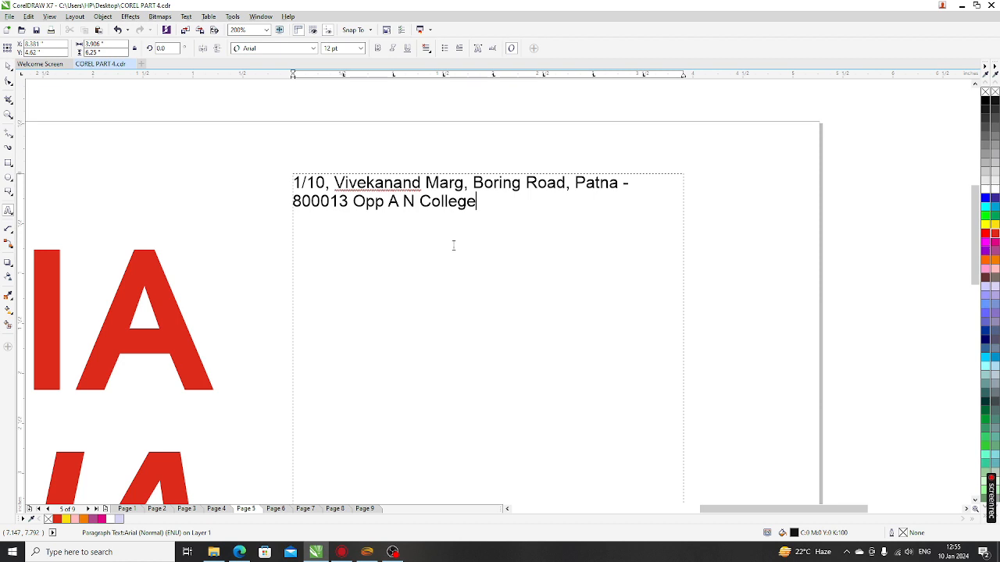
# Step: Set the whole address paragraph in Balloon Bd BT at 14 pt
pyautogui.hotkey('ctrl', 'a')
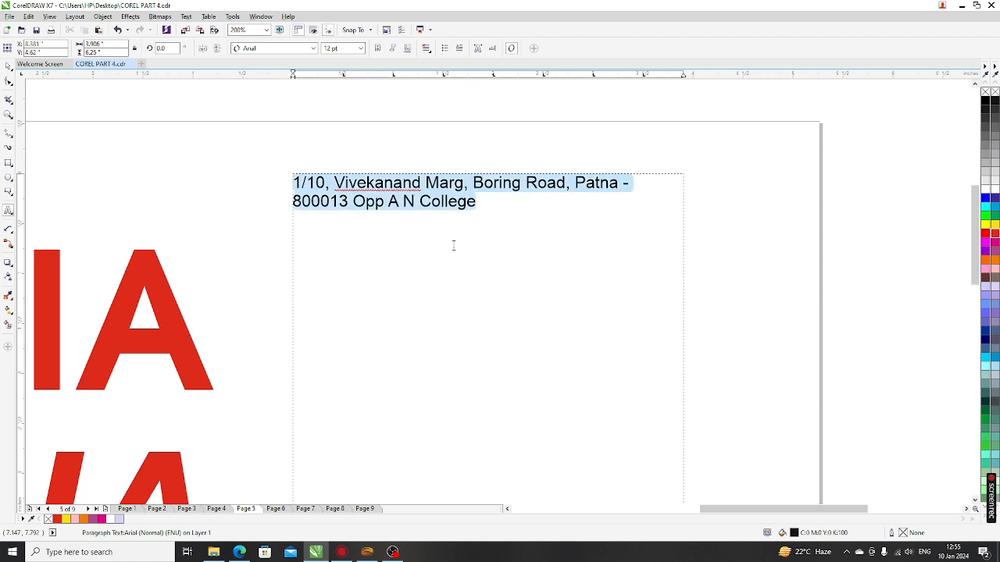
pyautogui.click(432, 204)
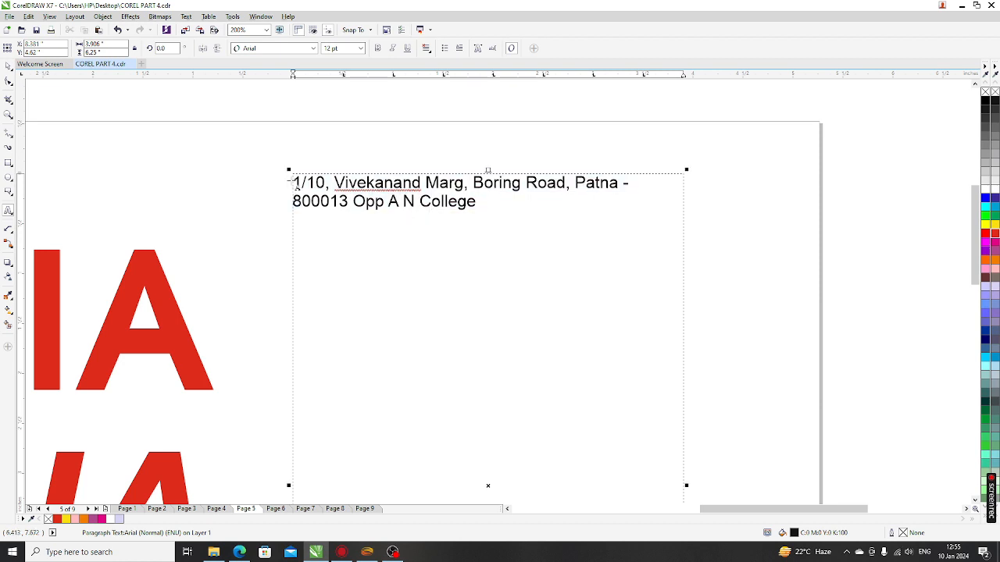
pyautogui.moveTo(293, 182); pyautogui.dragTo(489, 207)
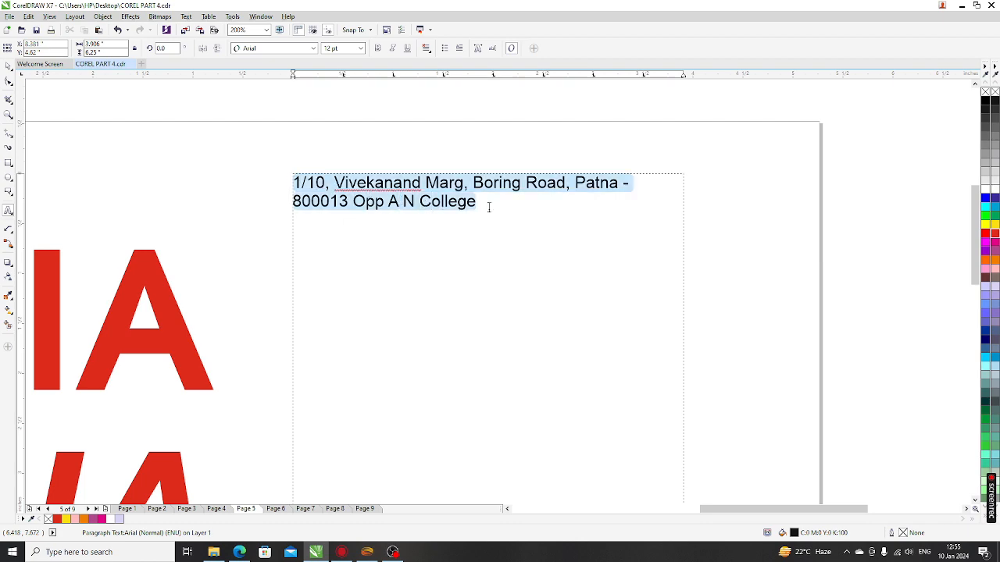
pyautogui.scroll(2, 436, 177)
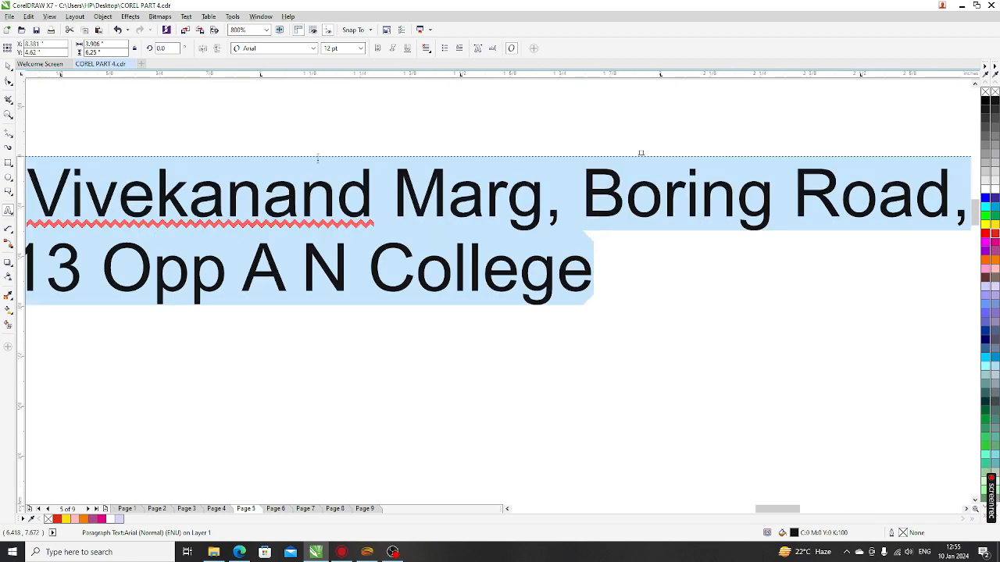
pyautogui.scroll(-2, 324, 168)
pyautogui.scroll(1, 340, 115)
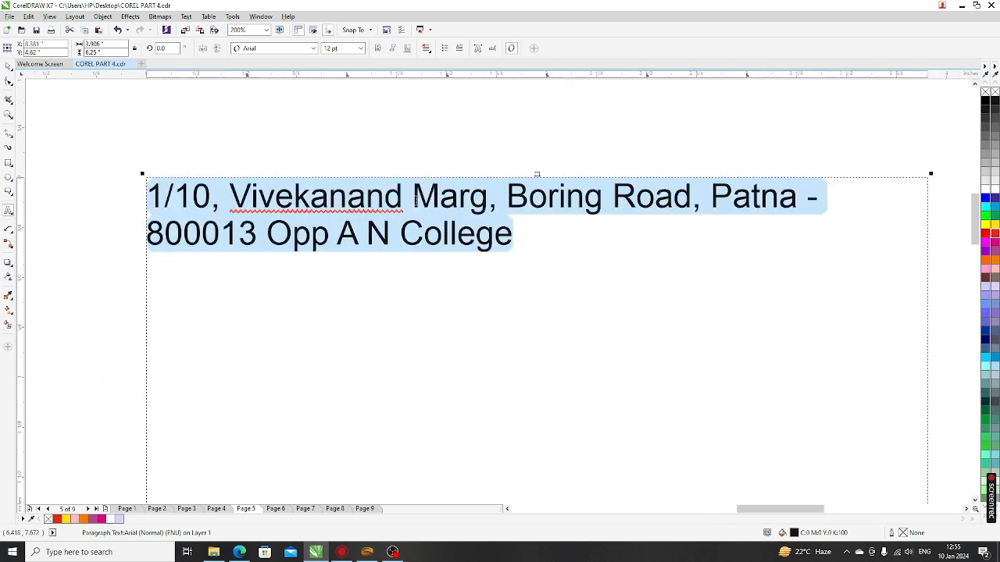
pyautogui.click(271, 48)
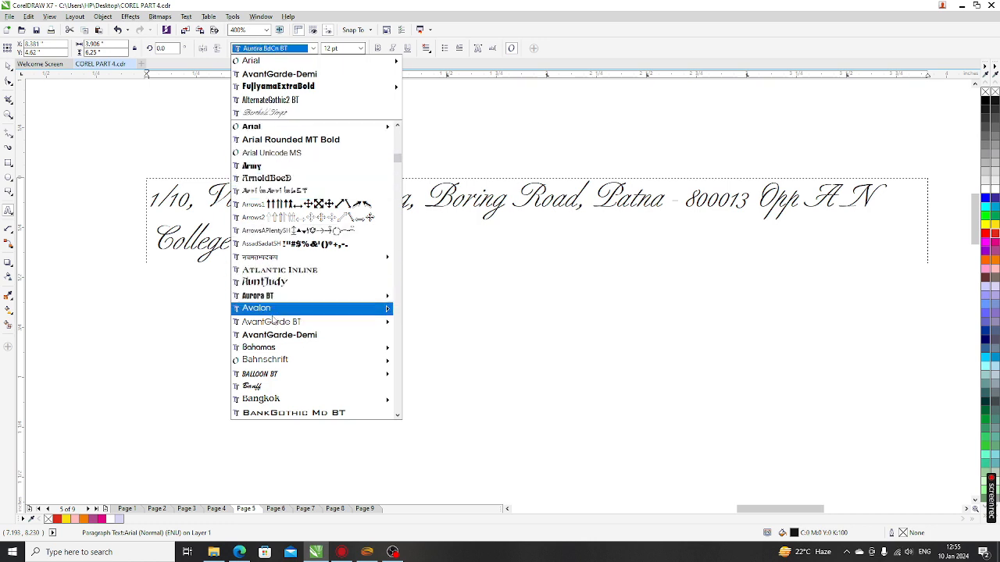
pyautogui.click(285, 369)
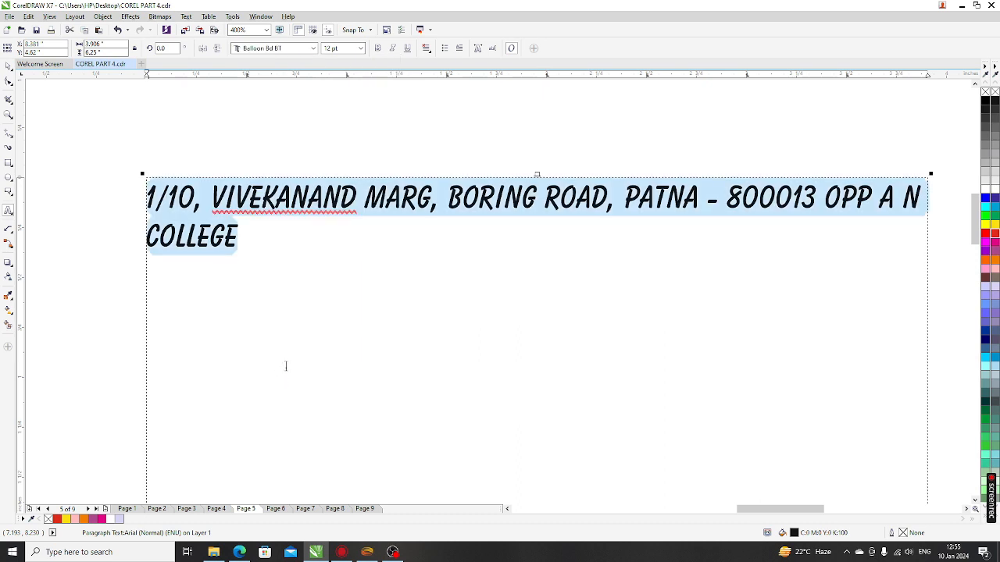
pyautogui.click(361, 48)
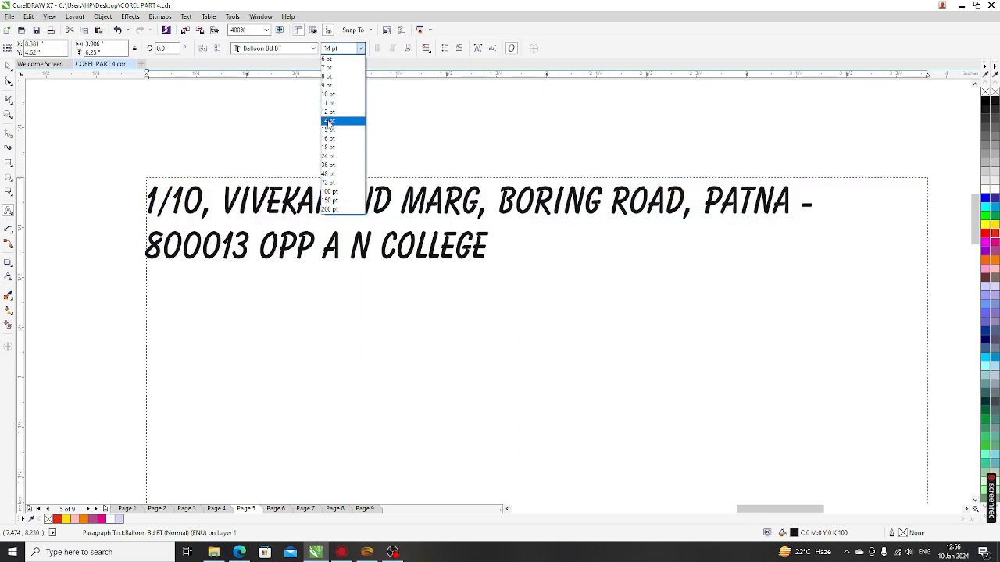
pyautogui.click(328, 122)
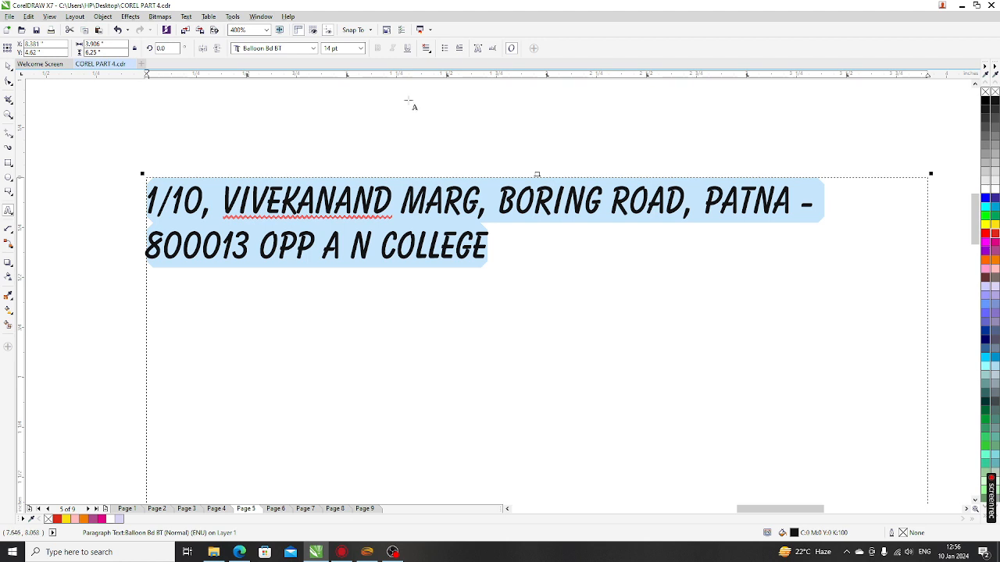
pyautogui.click(426, 49)
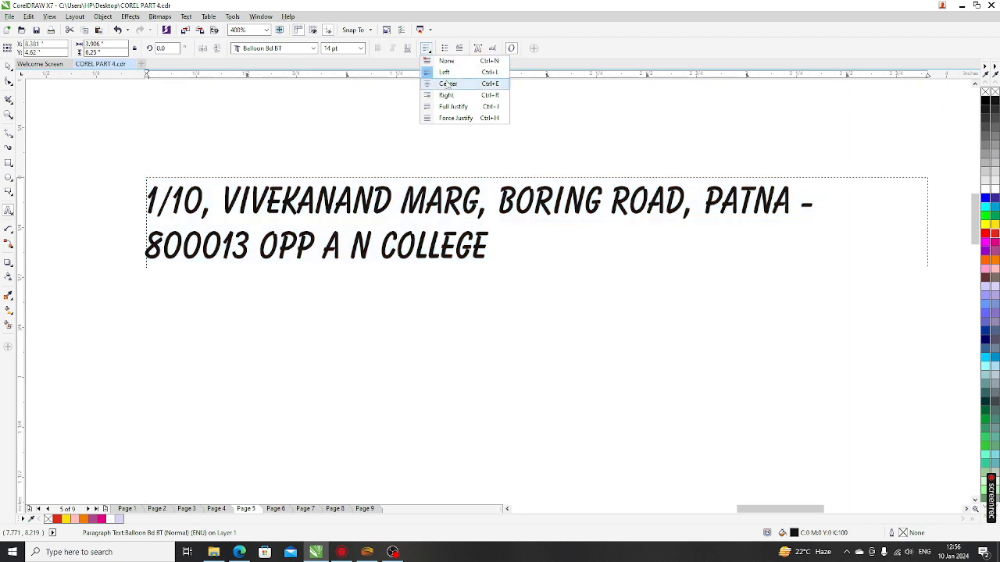
pyautogui.click(448, 83)
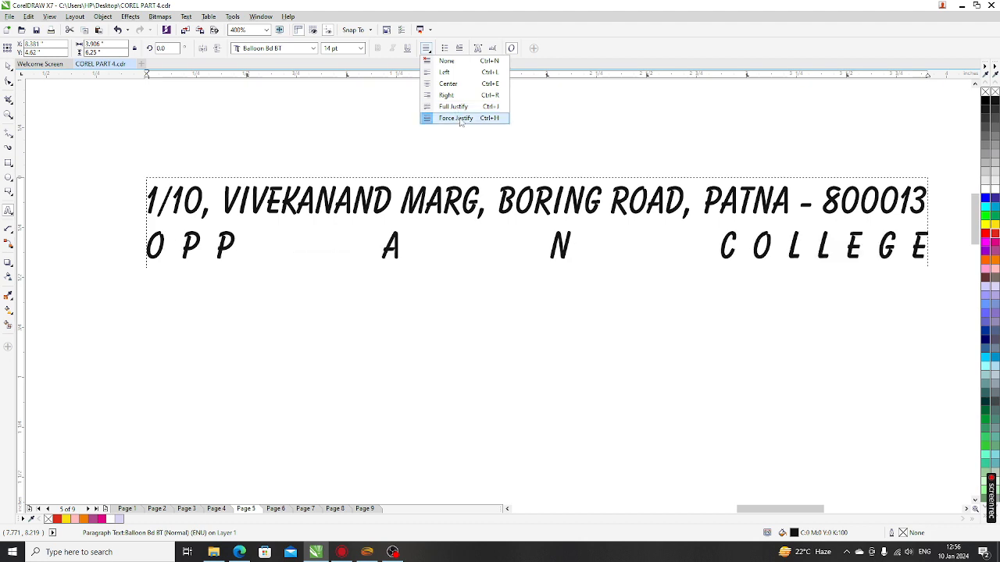
pyautogui.click(460, 118)
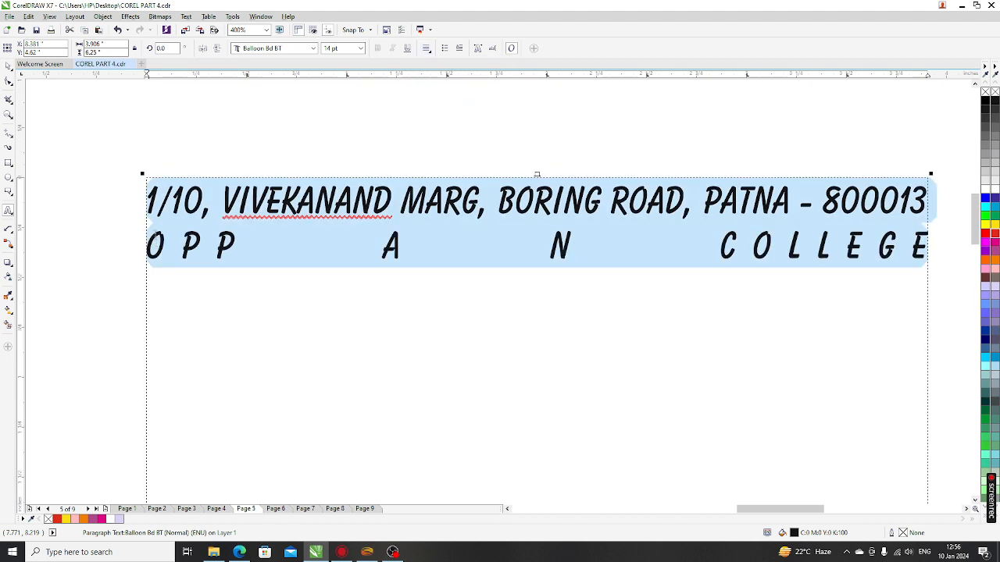
pyautogui.click(427, 49)
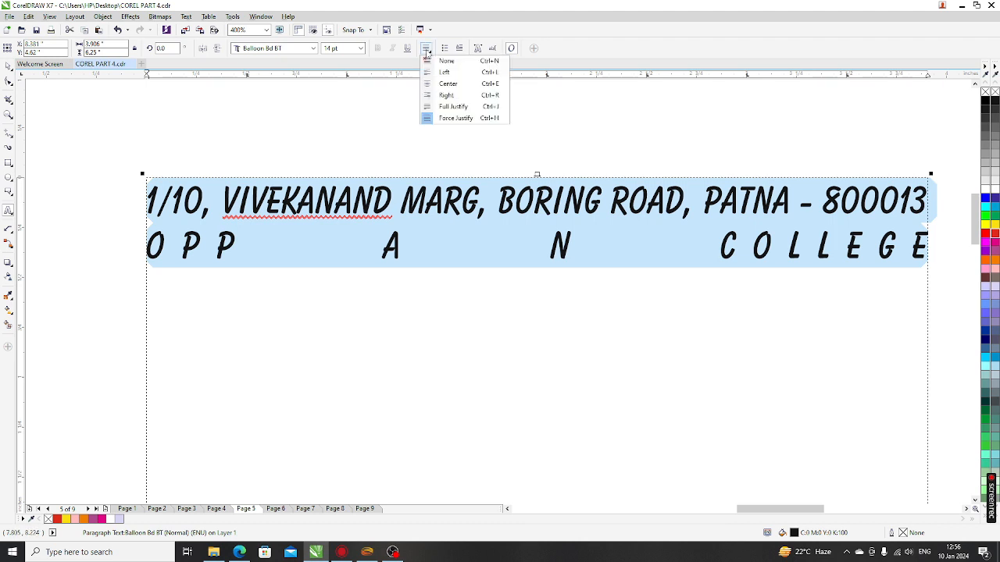
pyautogui.click(442, 72)
pyautogui.scroll(-2, 357, 179)
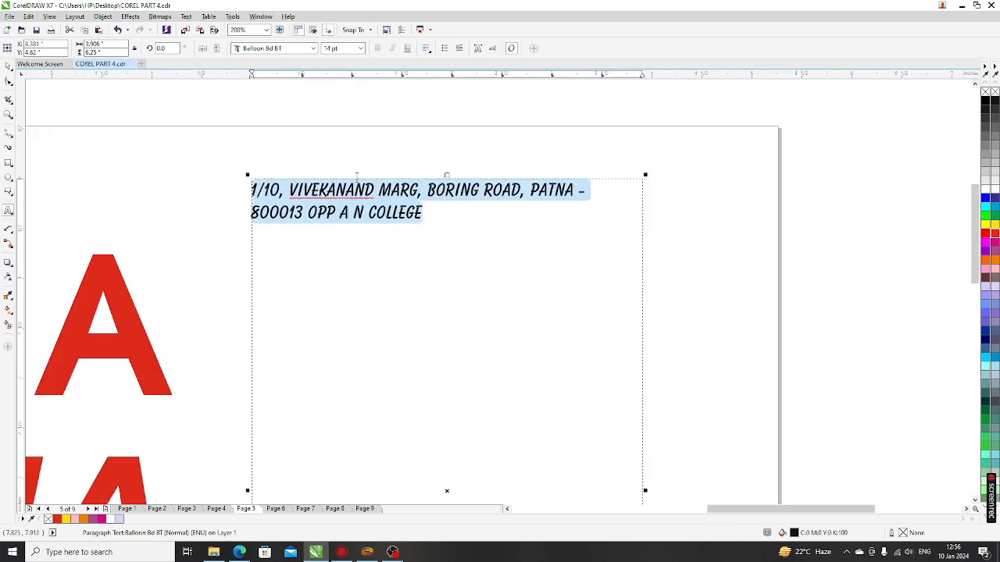
pyautogui.scroll(-3, 356, 180)
# Step: Leave the address text, zoom to fit, go to Page 6 and choose the Table tool
pyautogui.click(8, 67)
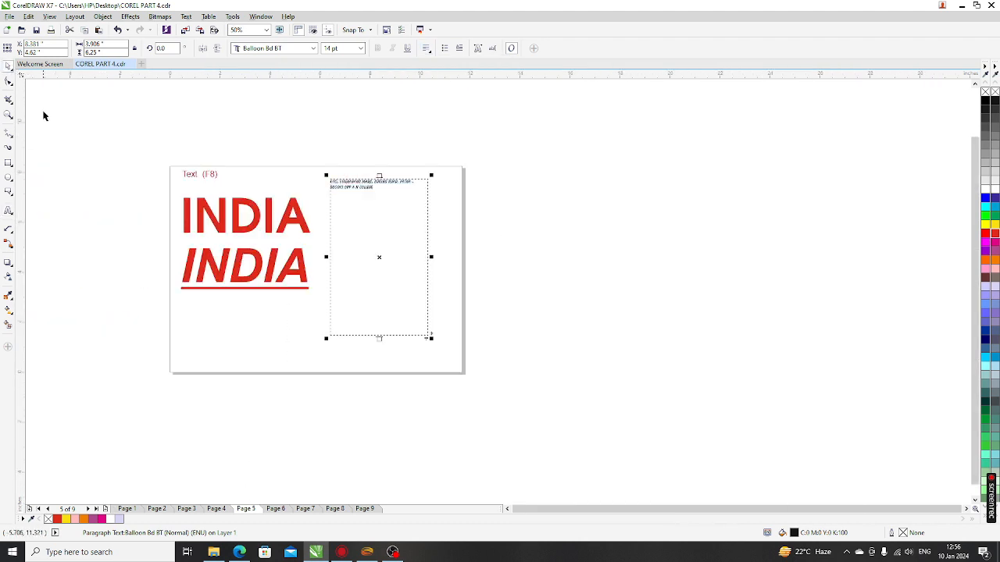
pyautogui.click(107, 215)
pyautogui.press('F4')
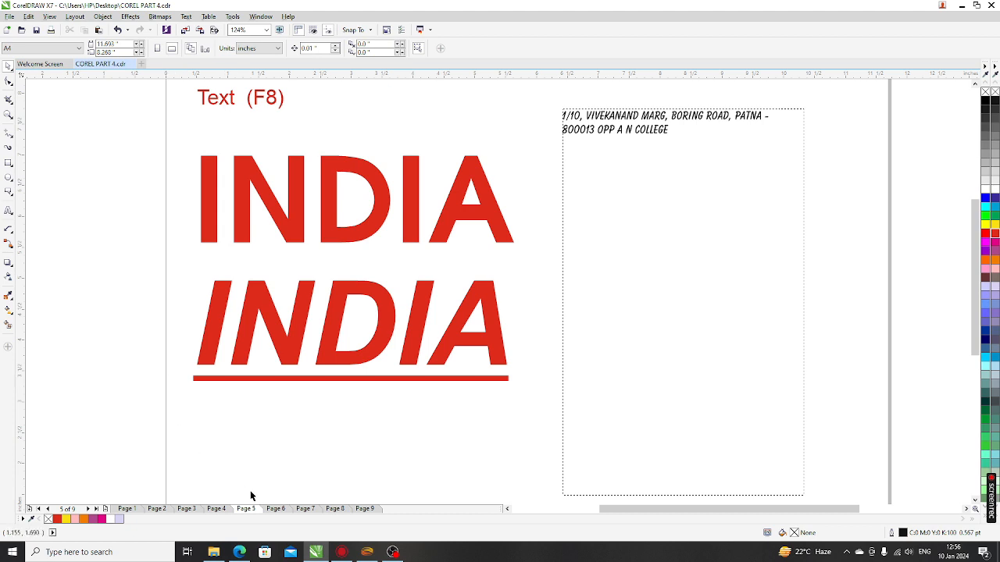
pyautogui.click(276, 509)
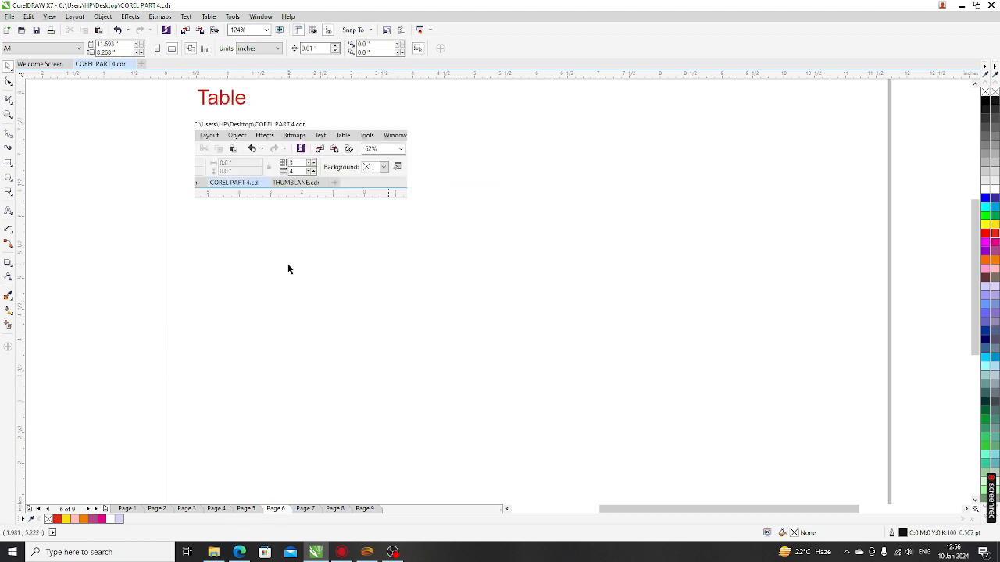
pyautogui.click(10, 211)
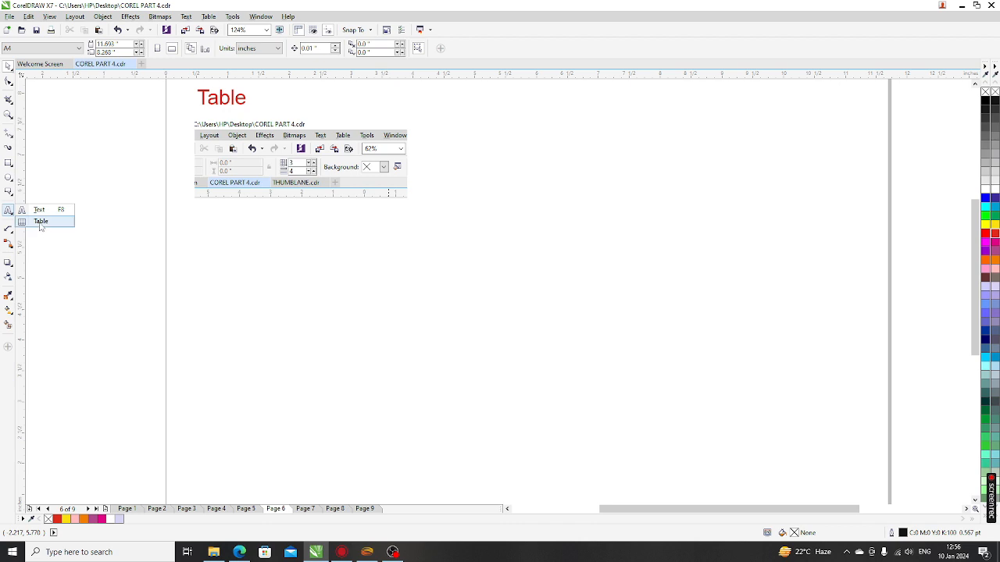
pyautogui.click(41, 222)
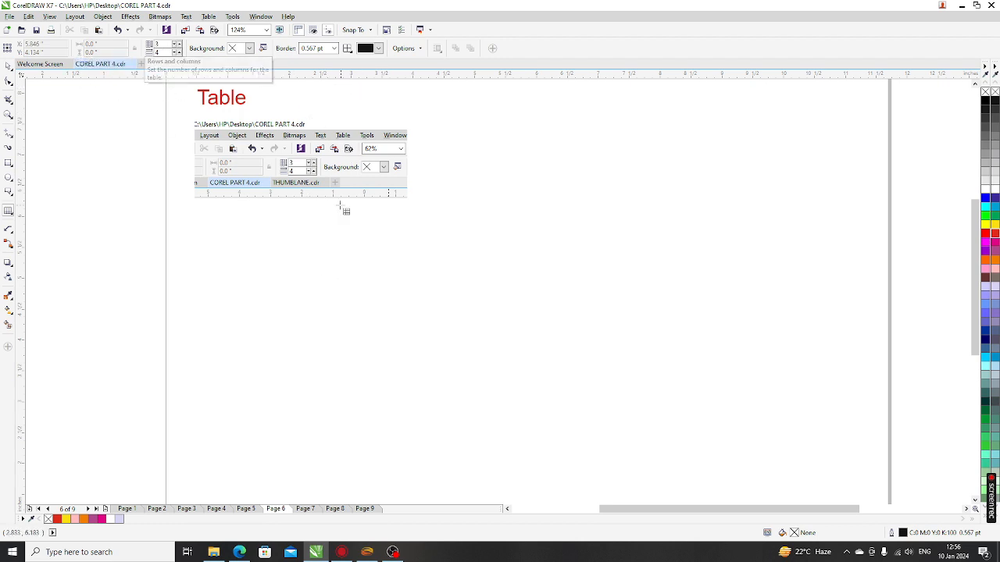
# Step: Draw a 3-row, 4-column table about 2.563 x 1.117 in below the screenshot
pyautogui.scroll(2, 255, 157)
pyautogui.scroll(2, 332, 178)
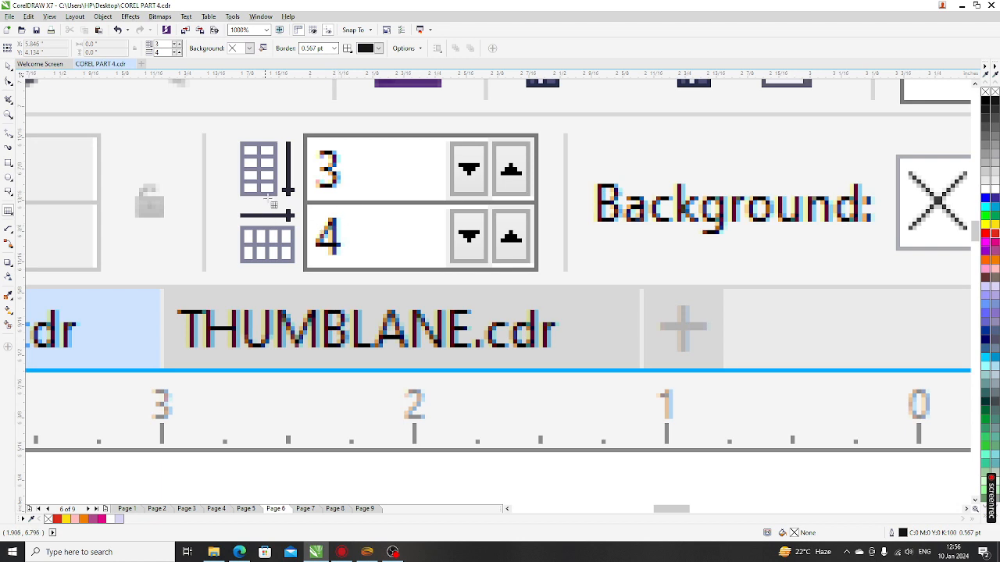
pyautogui.scroll(-1, 317, 210)
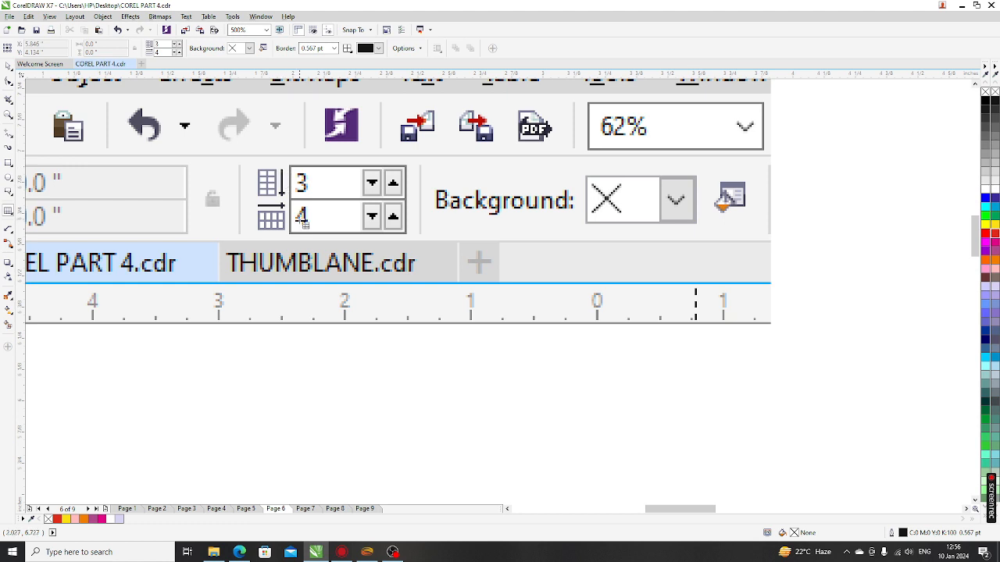
pyautogui.scroll(-1, 297, 212)
pyautogui.moveTo(272, 294); pyautogui.dragTo(599, 441)
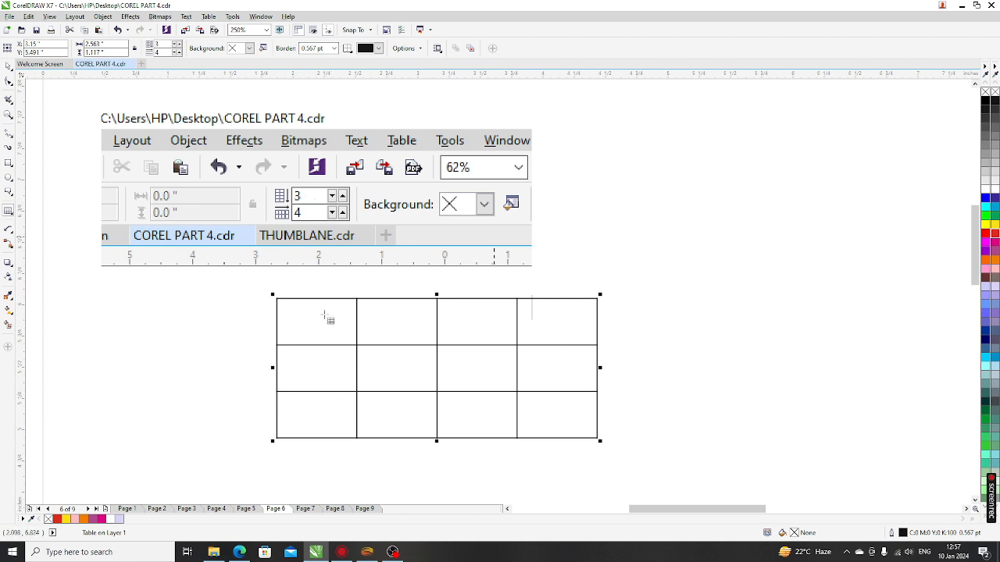
# Step: Adjust the table's row count with the property-bar spinner until it has 8 rows
pyautogui.scroll(-1, 329, 358)
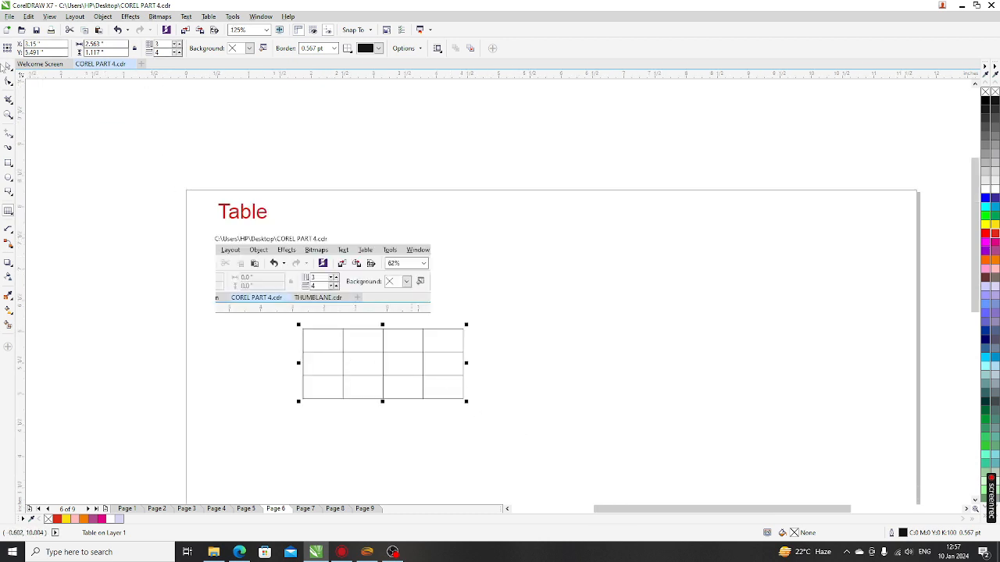
pyautogui.click(8, 65)
pyautogui.click(178, 47)
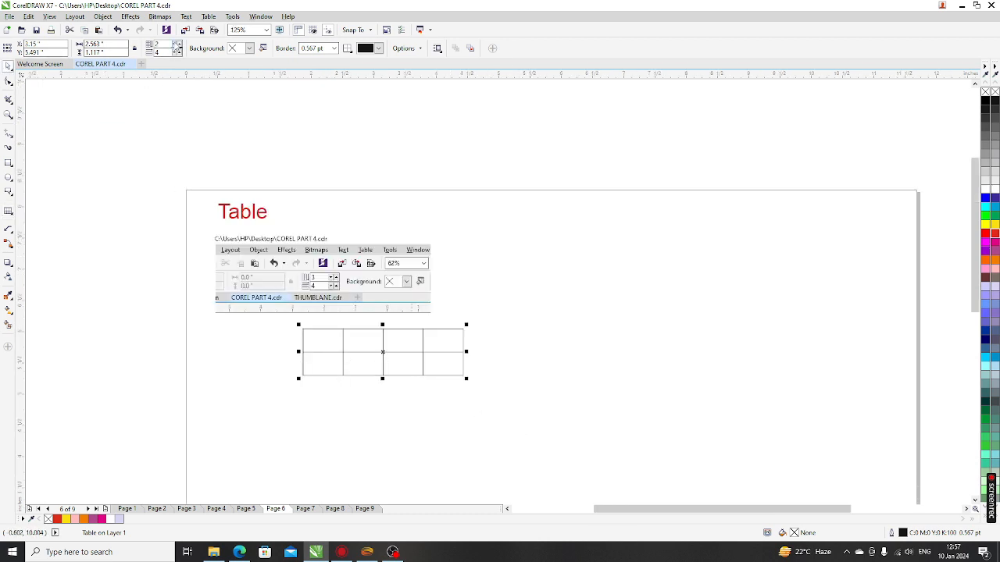
pyautogui.click(178, 47)
pyautogui.click(178, 55)
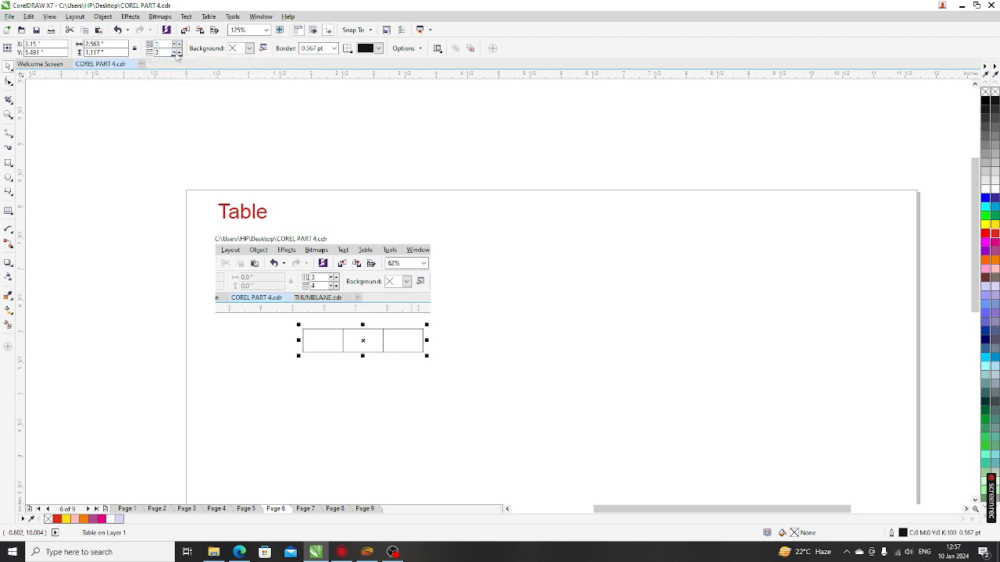
pyautogui.click(178, 55)
pyautogui.click(178, 54)
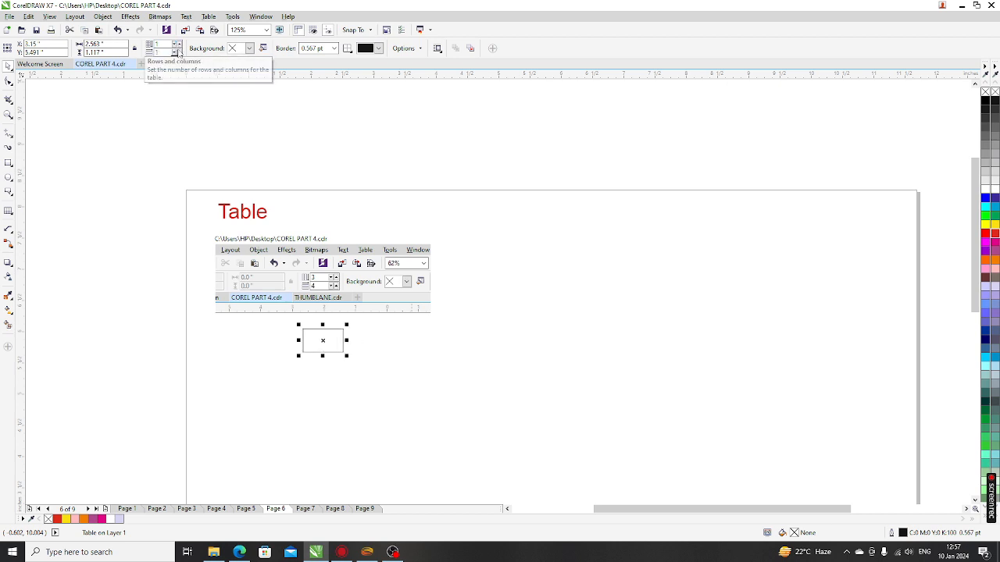
pyautogui.click(178, 42)
pyautogui.click(178, 43)
pyautogui.click(178, 43)
pyautogui.click(178, 42)
pyautogui.click(178, 43)
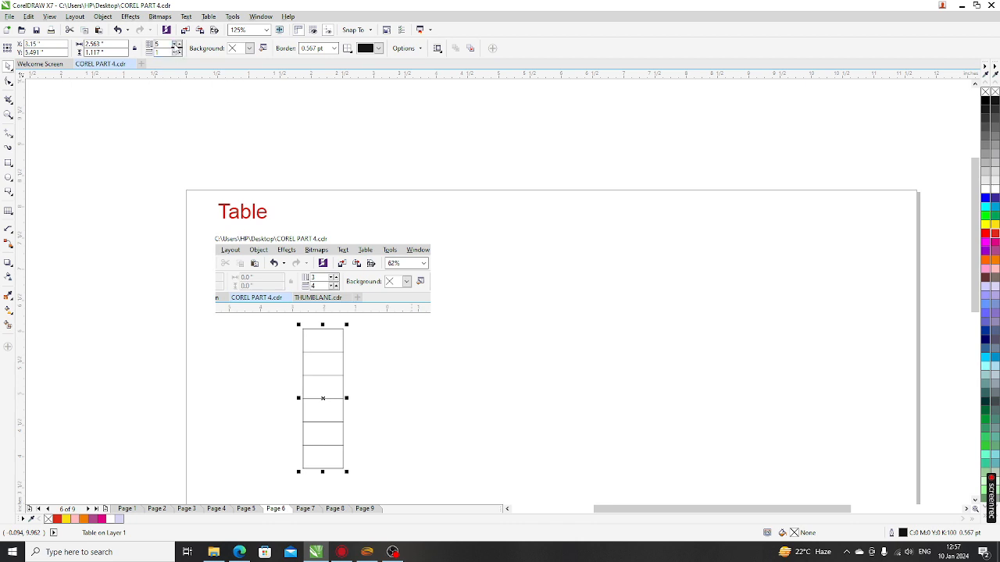
pyautogui.click(178, 51)
pyautogui.click(177, 52)
pyautogui.click(177, 44)
pyautogui.click(177, 44)
pyautogui.click(177, 44)
pyautogui.click(177, 44)
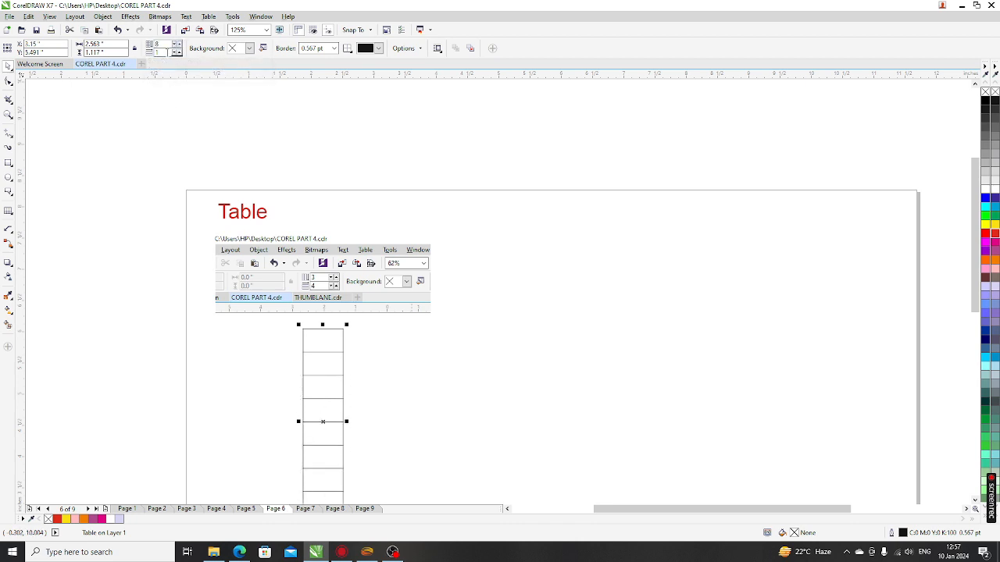
# Step: Add columns until the table has 14 columns
pyautogui.click(177, 51)
pyautogui.click(177, 51)
pyautogui.click(177, 50)
pyautogui.click(178, 51)
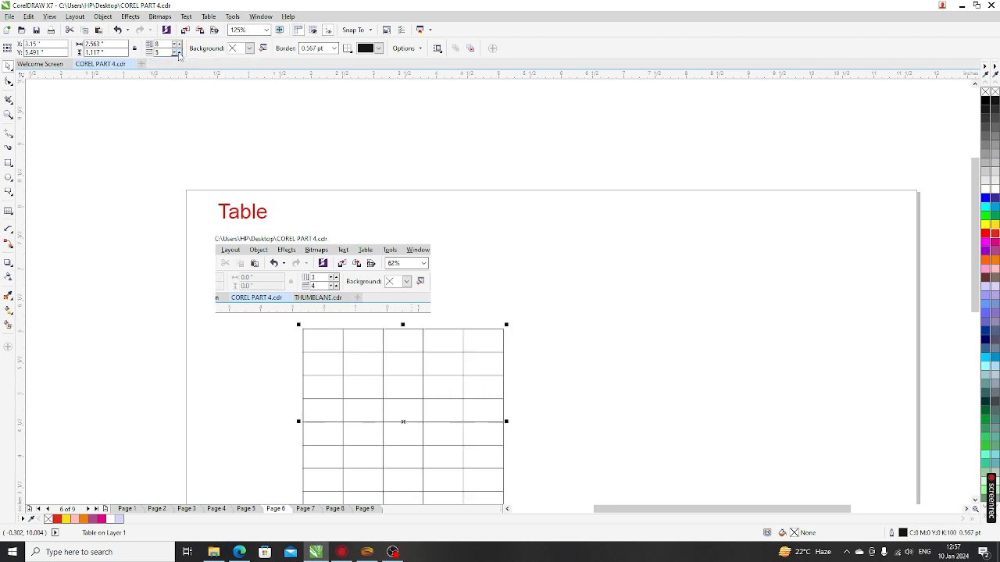
pyautogui.click(178, 51)
pyautogui.click(178, 51)
pyautogui.click(178, 51)
pyautogui.click(177, 51)
pyautogui.click(177, 51)
pyautogui.click(178, 51)
pyautogui.click(178, 51)
pyautogui.click(177, 51)
pyautogui.click(178, 50)
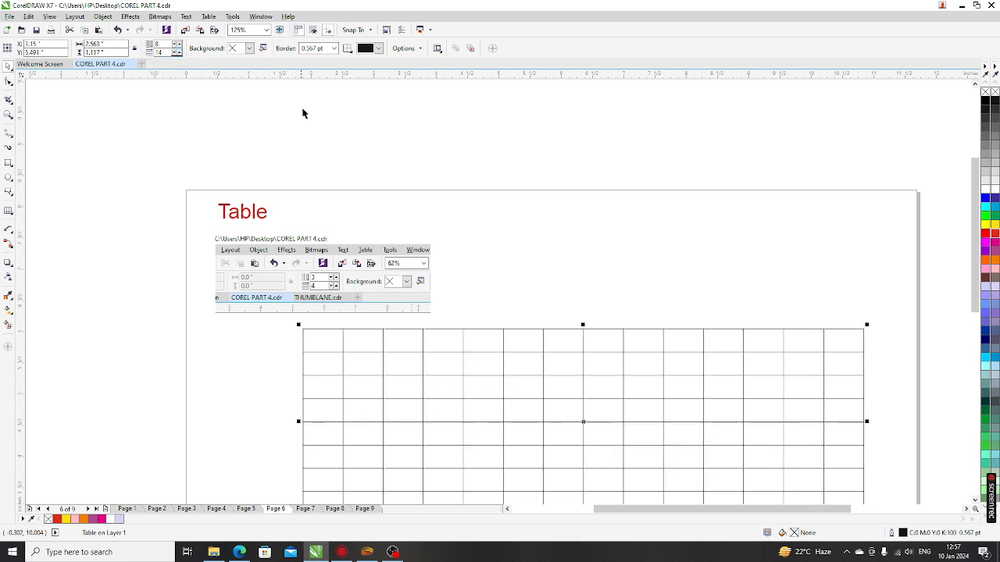
pyautogui.scroll(-2, 302, 112)
pyautogui.scroll(2, 420, 285)
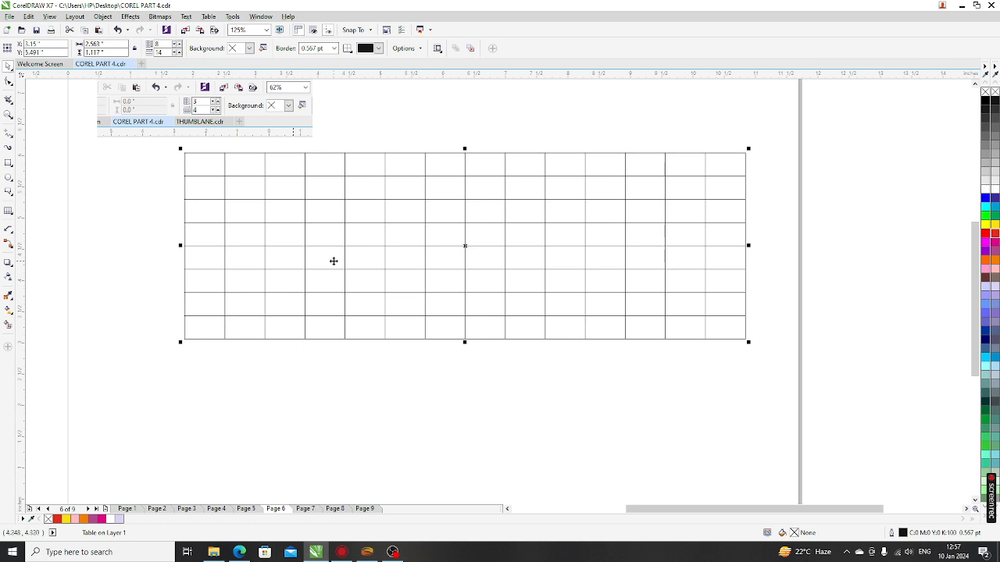
pyautogui.scroll(-2, 335, 261)
pyautogui.scroll(2, 384, 263)
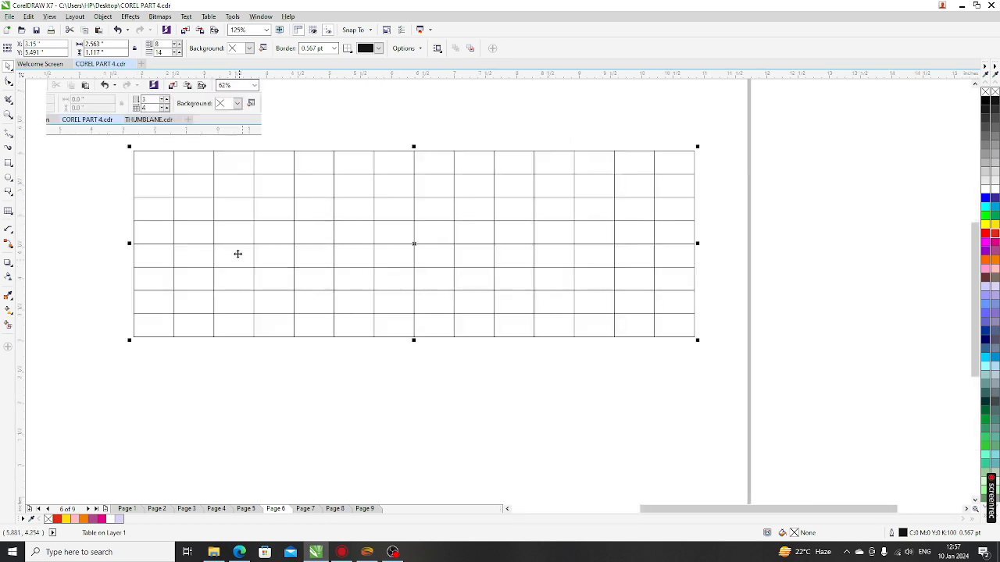
pyautogui.scroll(-2, 394, 320)
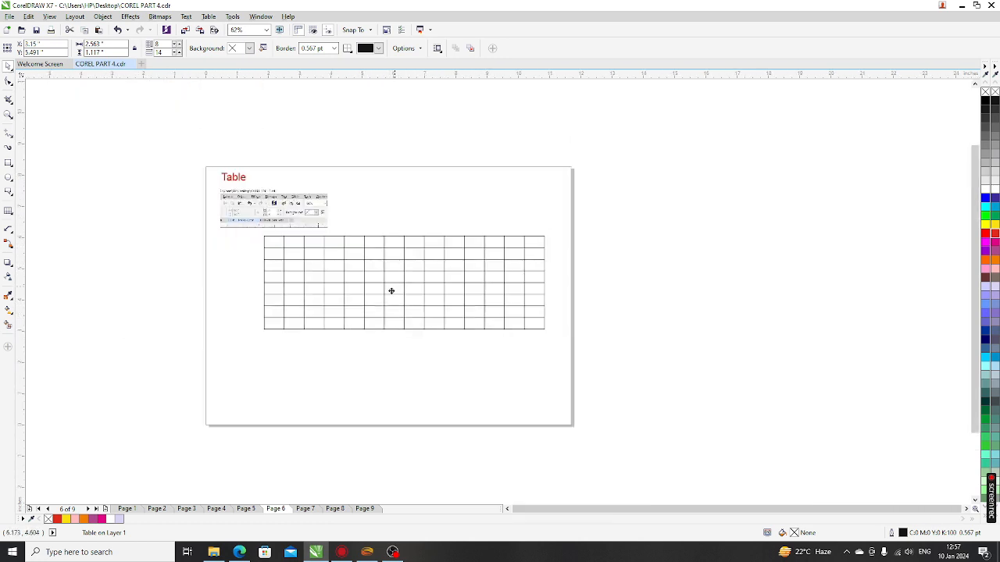
# Step: Move the 8x14 table left, drag its bottom edge down, and set a 2.0 pt border
pyautogui.moveTo(392, 290); pyautogui.dragTo(352, 282)
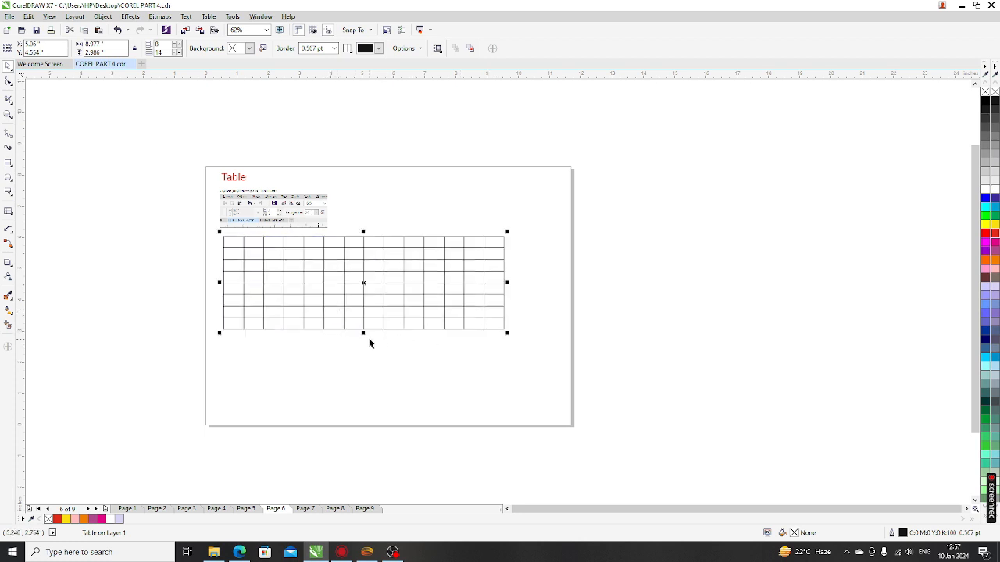
pyautogui.moveTo(363, 333); pyautogui.dragTo(369, 365)
pyautogui.click(334, 50)
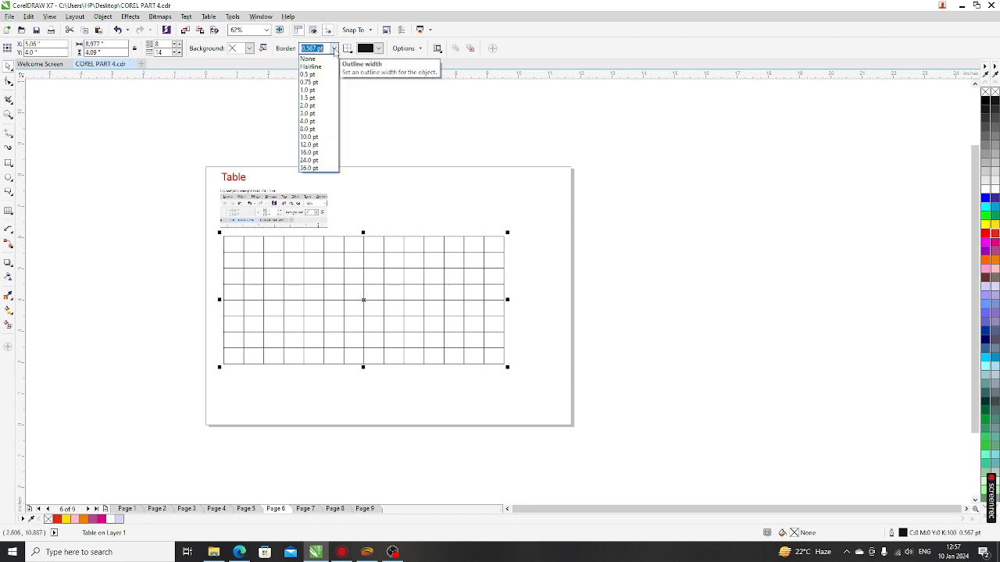
pyautogui.click(310, 109)
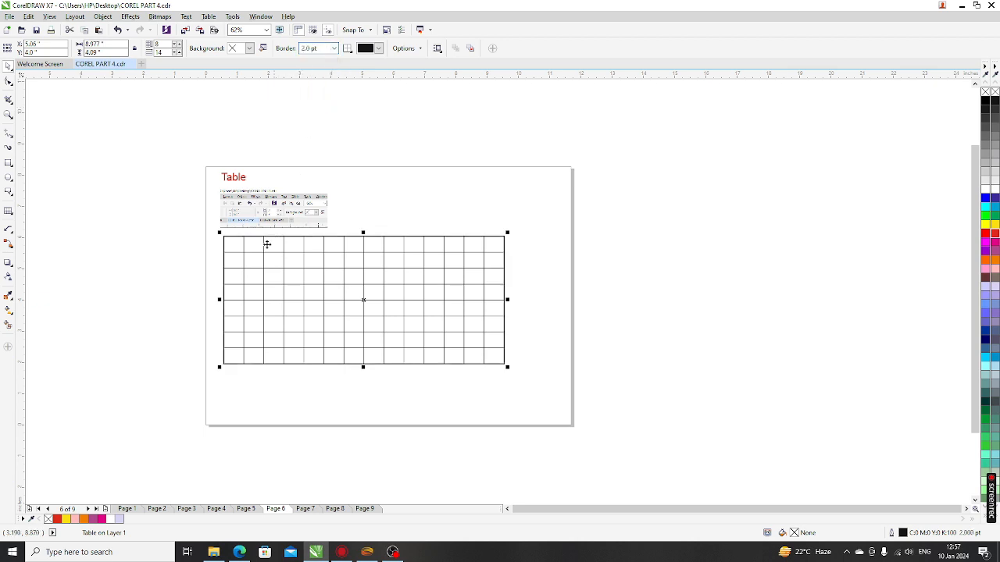
pyautogui.scroll(1, 224, 255)
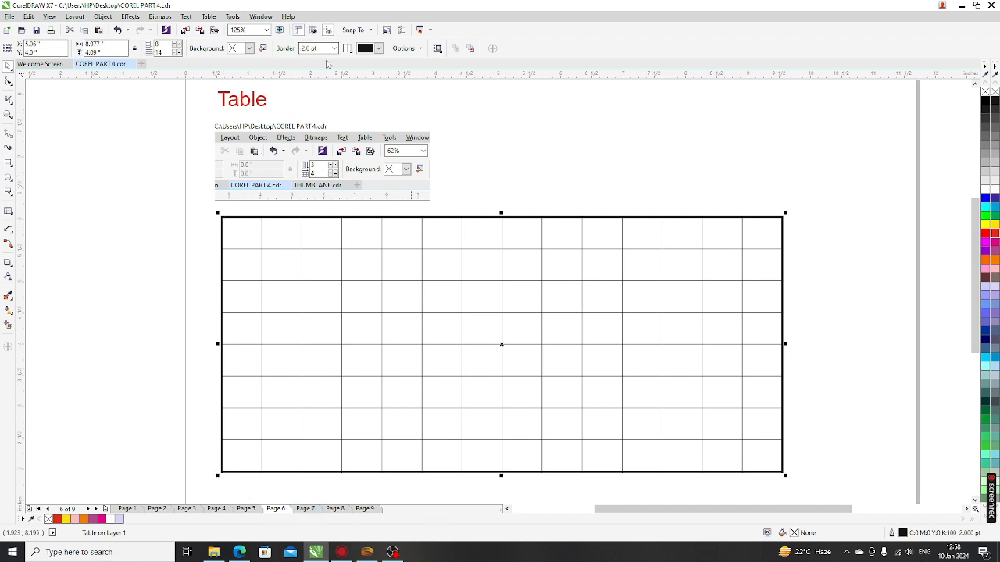
# Step: Colour the table's outer border red, leaving the inner grid lines black
pyautogui.click(347, 48)
pyautogui.click(376, 50)
pyautogui.click(378, 49)
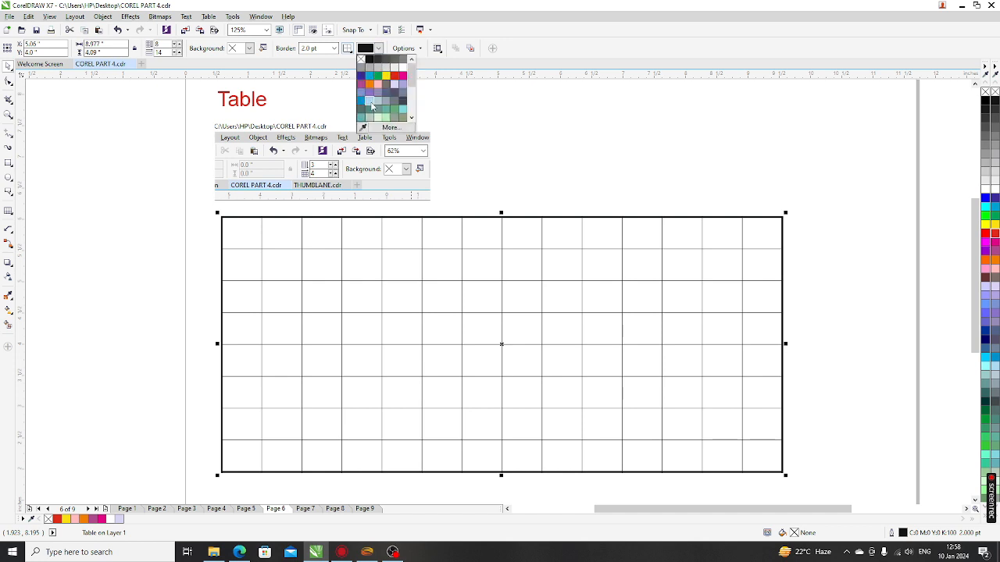
pyautogui.click(394, 76)
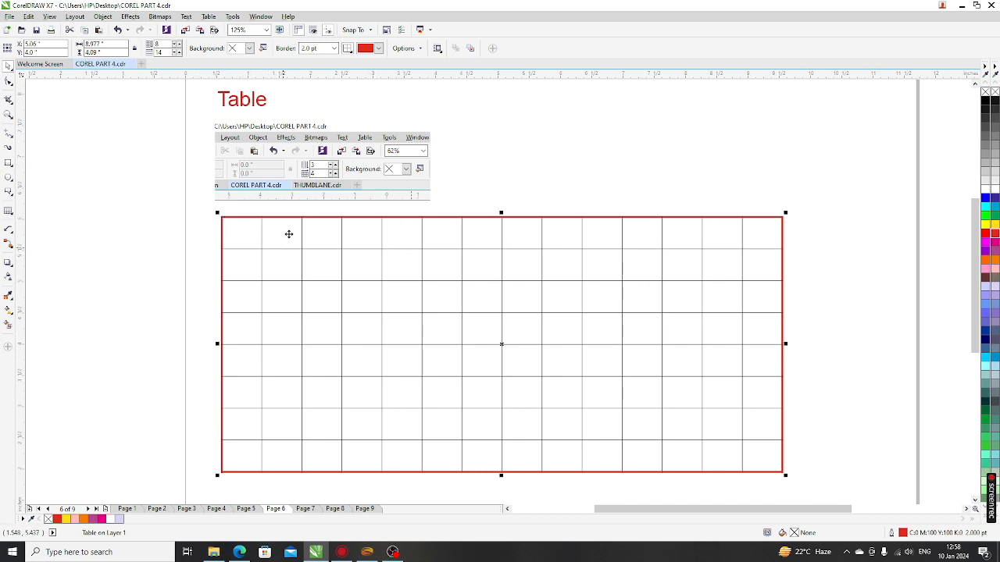
pyautogui.click(309, 48)
pyautogui.click(349, 49)
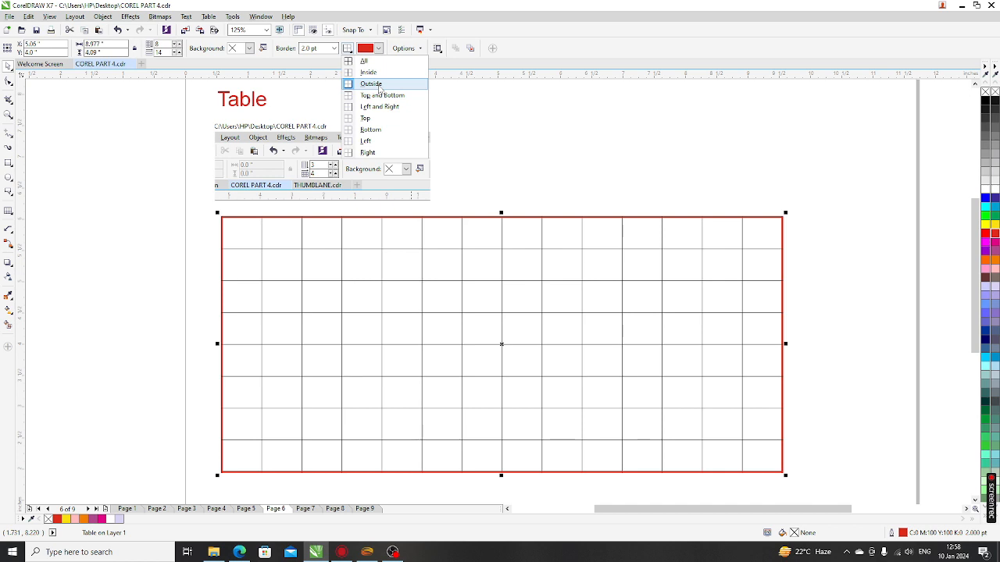
# Step: Make all of the table's borders 3.0 pt thick and red
pyautogui.click(368, 61)
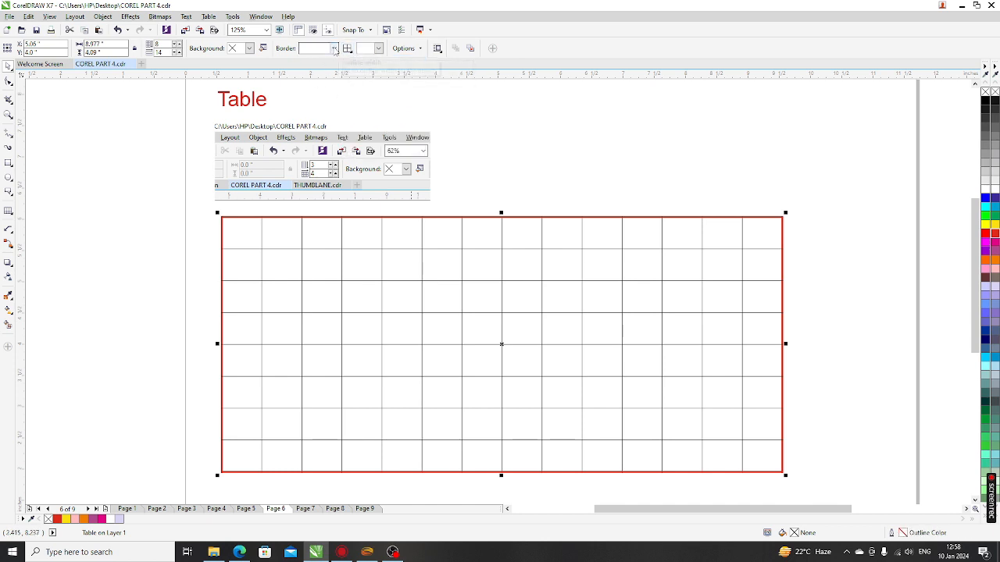
pyautogui.click(334, 48)
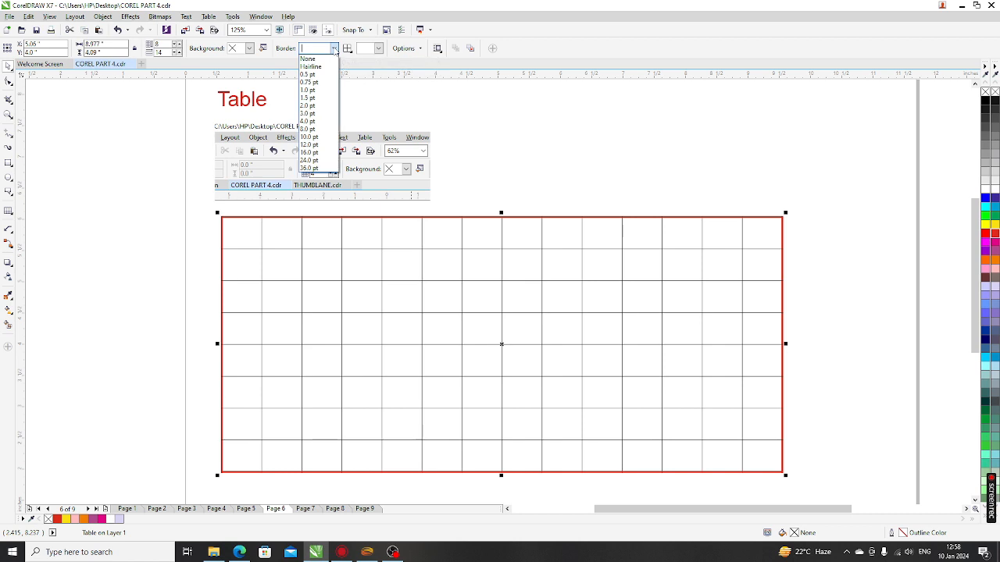
pyautogui.click(309, 114)
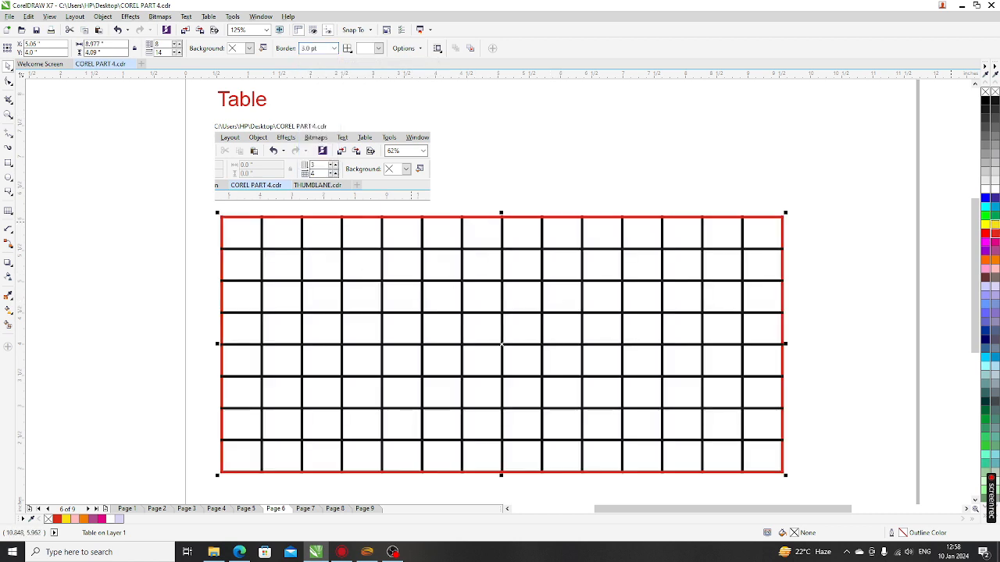
pyautogui.rightClick(996, 237)
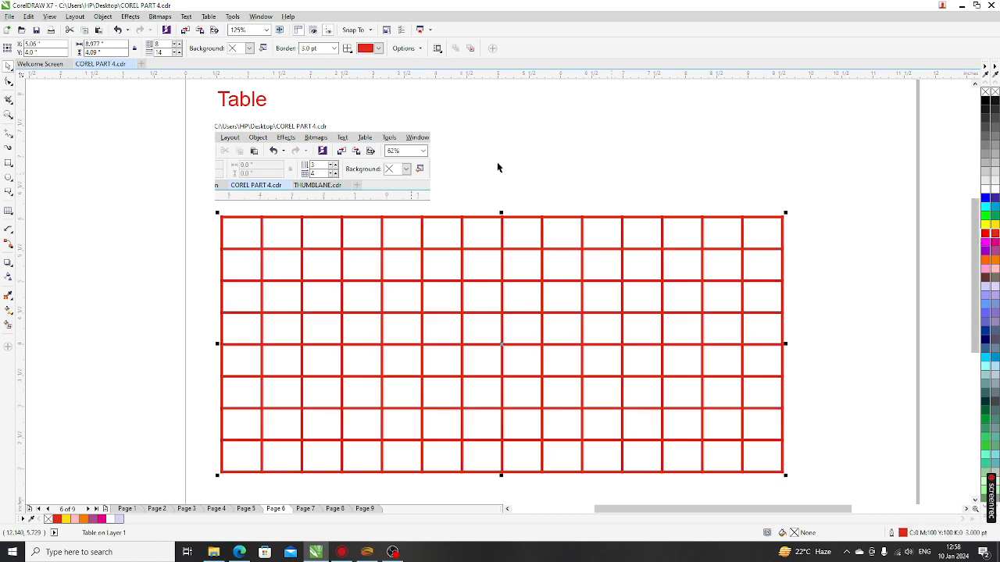
pyautogui.click(347, 49)
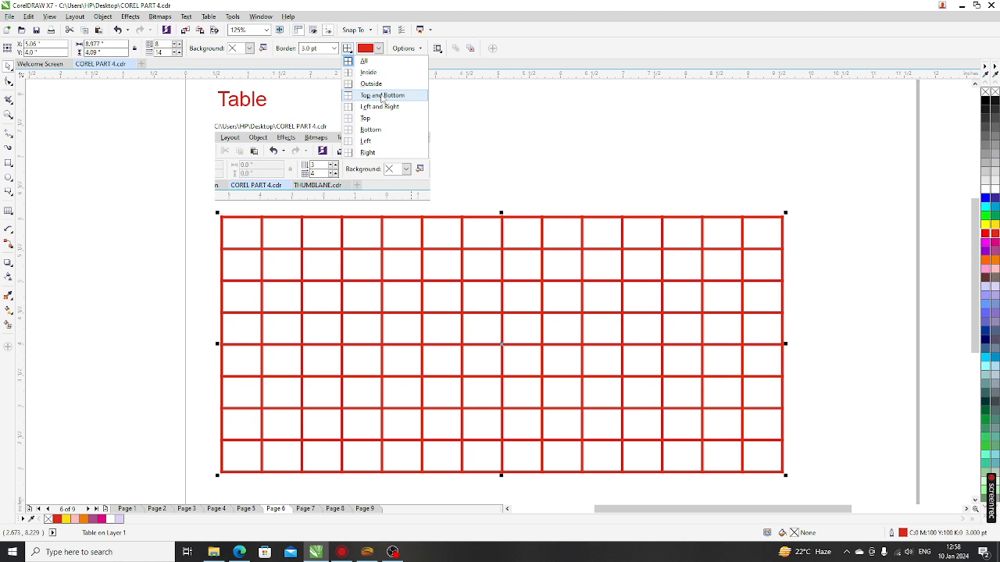
# Step: Set only the table's top and bottom borders to 16.0 pt
pyautogui.click(382, 96)
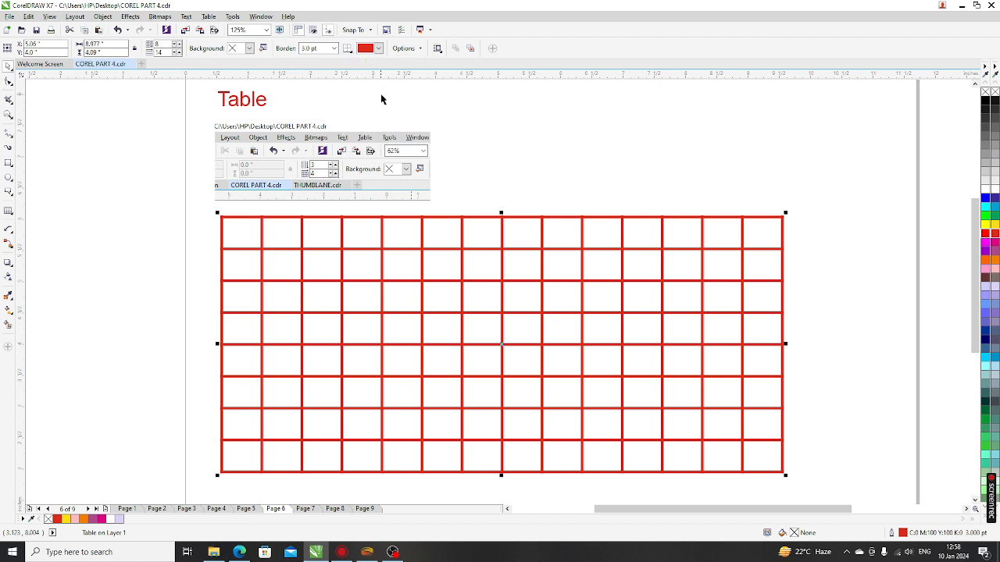
pyautogui.click(333, 48)
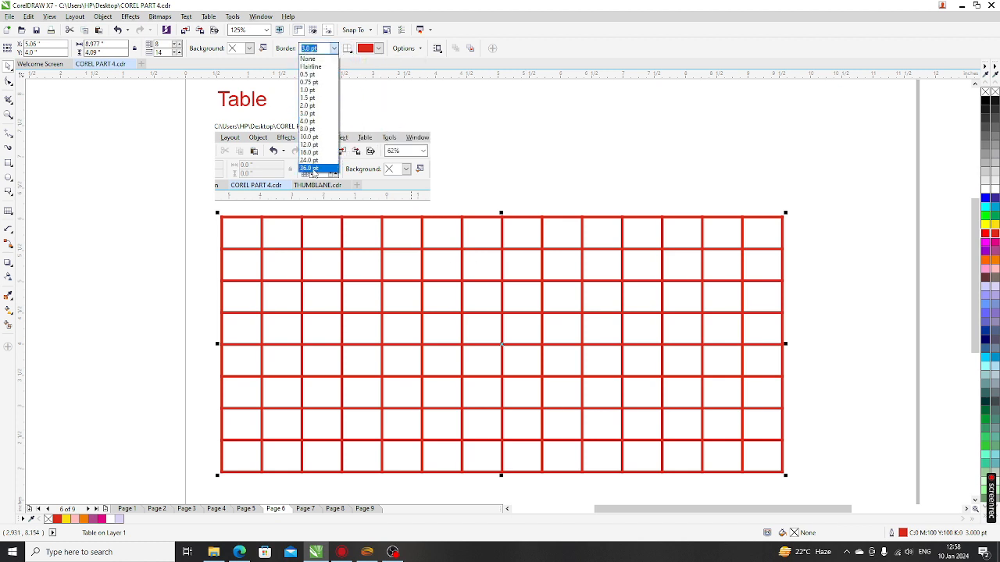
pyautogui.click(309, 152)
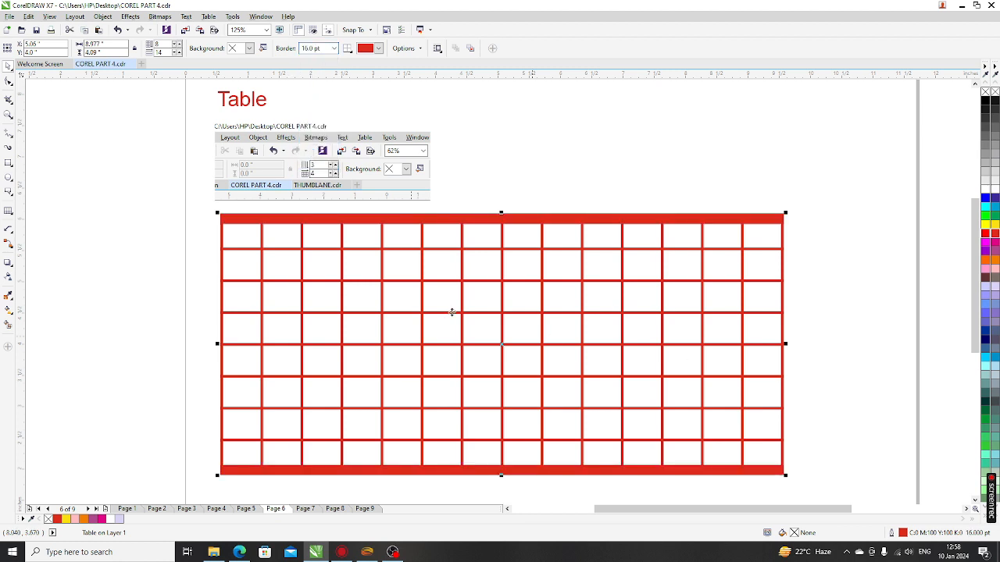
pyautogui.click(349, 48)
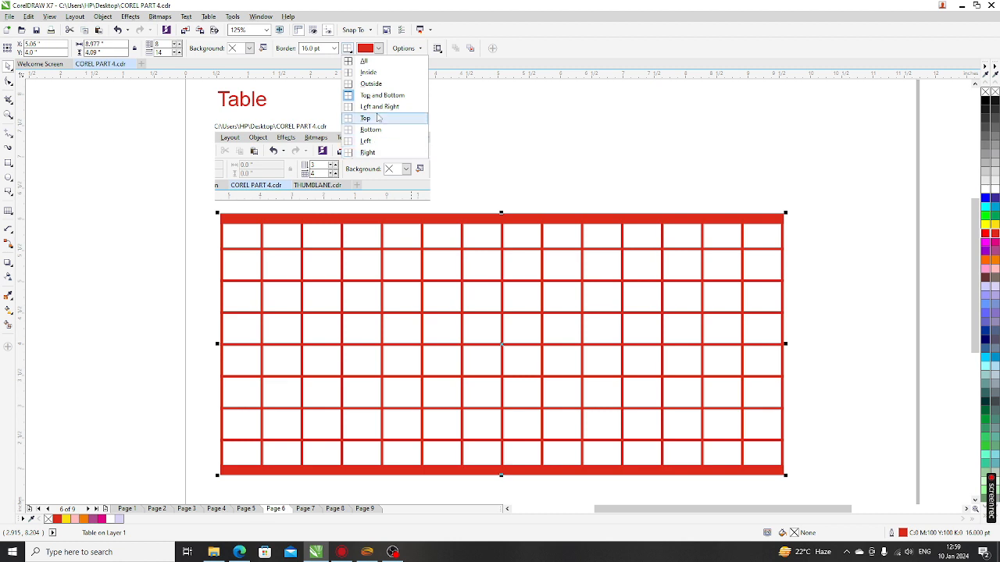
# Step: Reselect the table and make all its borders thin 0.5 pt black lines
pyautogui.click(470, 168)
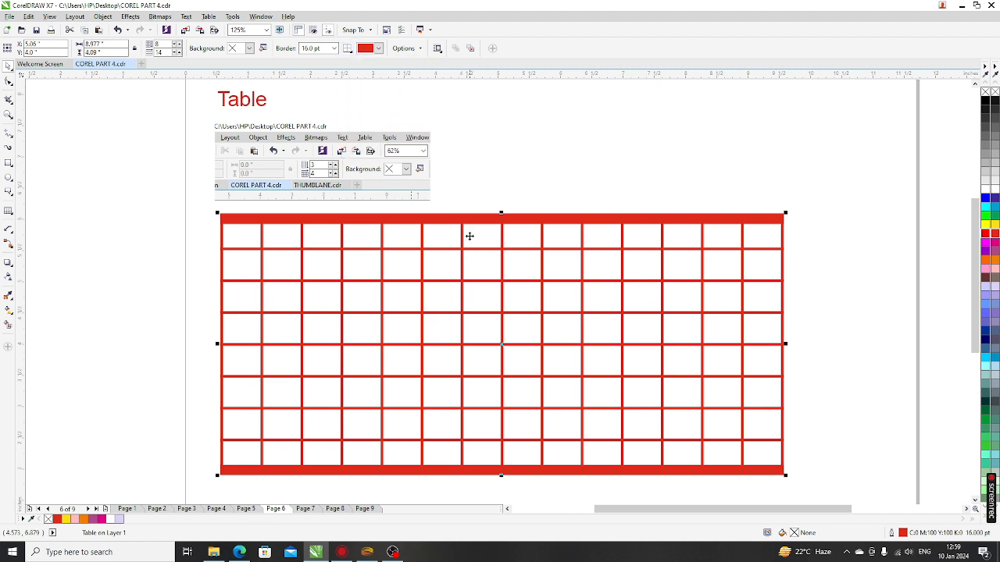
pyautogui.click(474, 192)
pyautogui.click(434, 210)
pyautogui.click(348, 48)
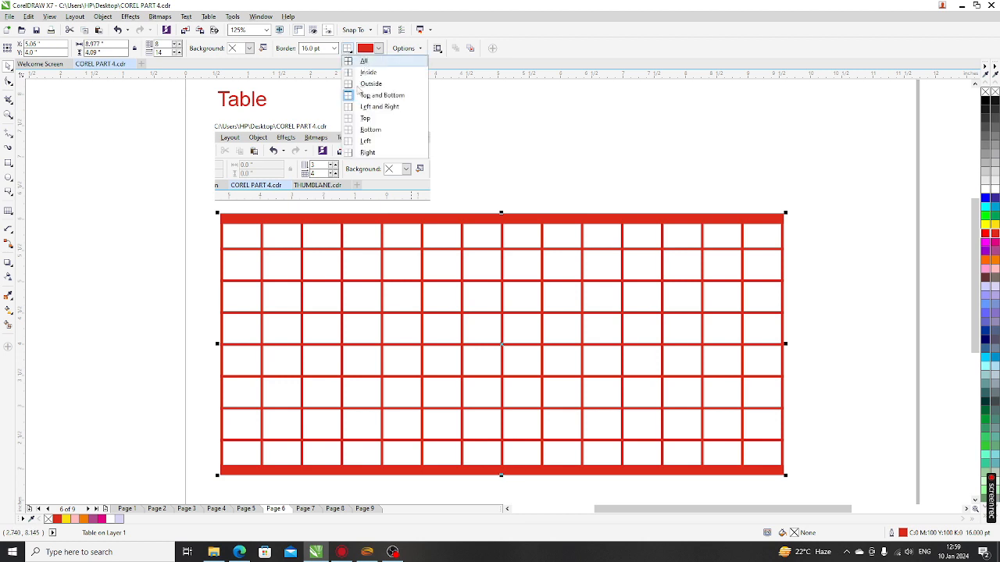
pyautogui.click(368, 94)
pyautogui.click(334, 49)
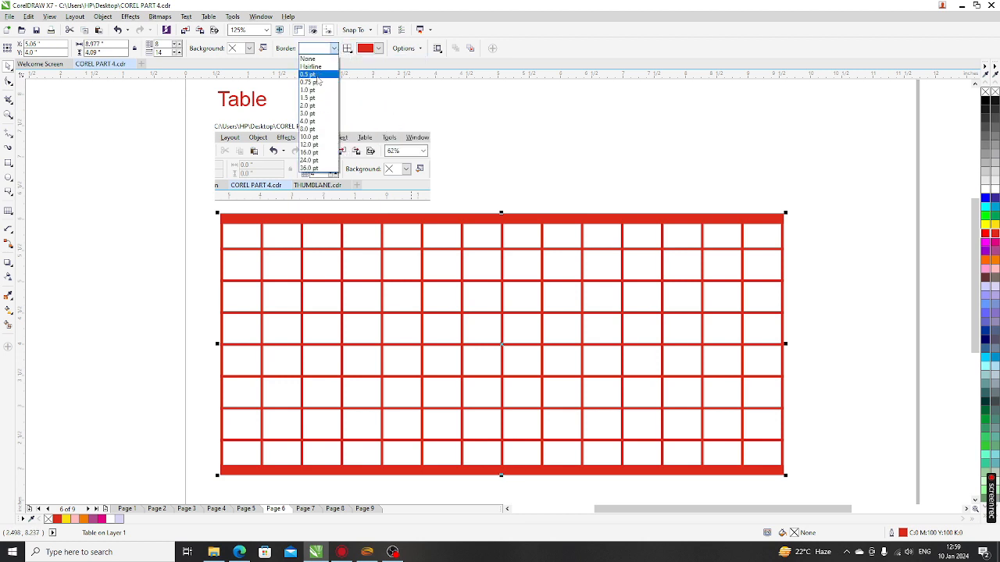
pyautogui.click(317, 79)
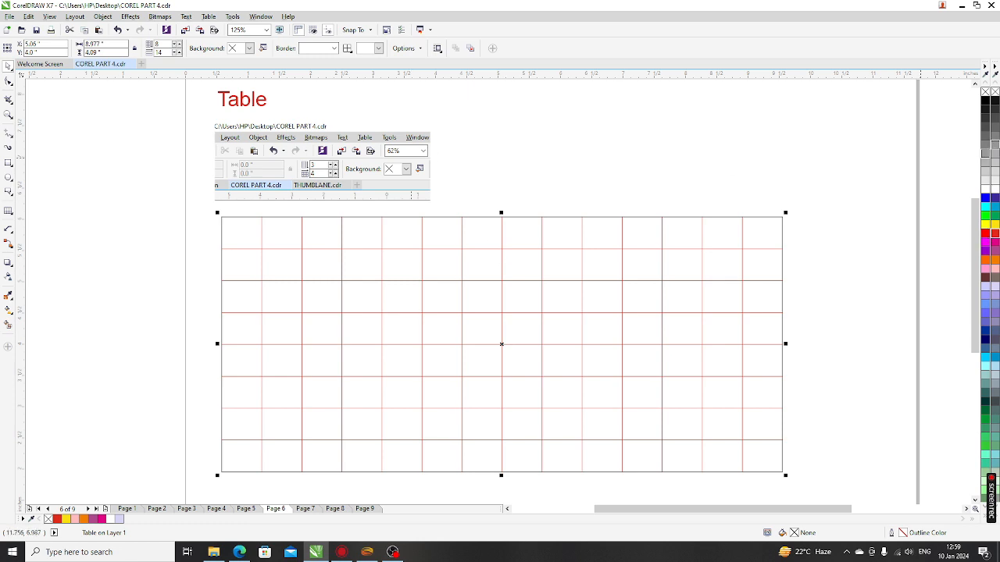
pyautogui.rightClick(986, 102)
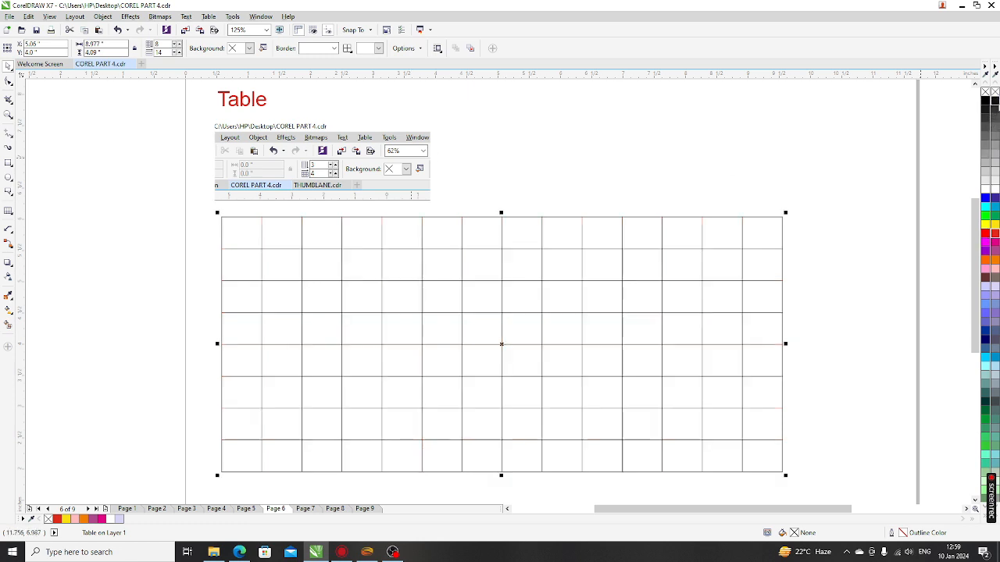
# Step: Set every table border to 1.0 pt, then deselect the table
pyautogui.click(826, 216)
pyautogui.click(468, 265)
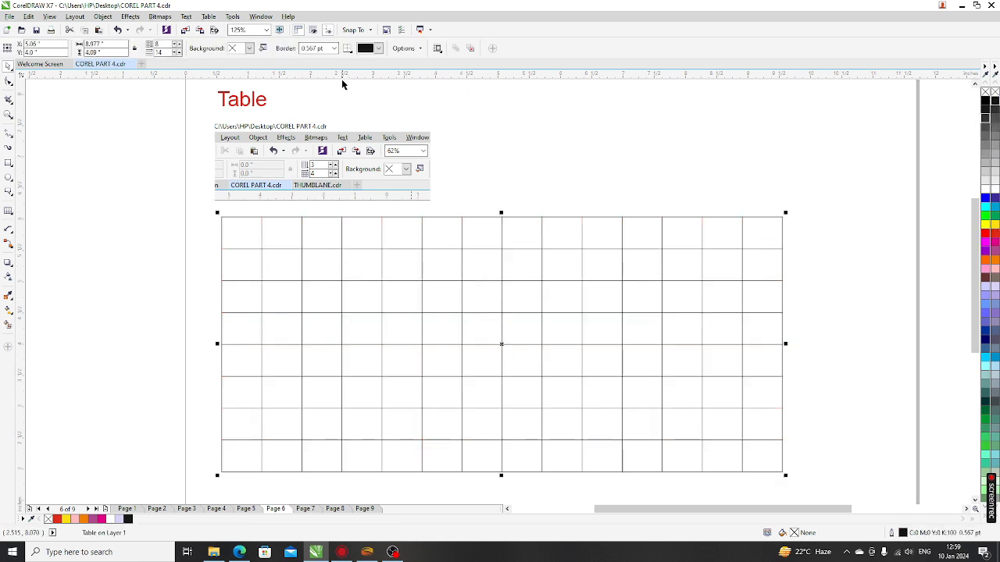
pyautogui.click(334, 48)
pyautogui.click(318, 86)
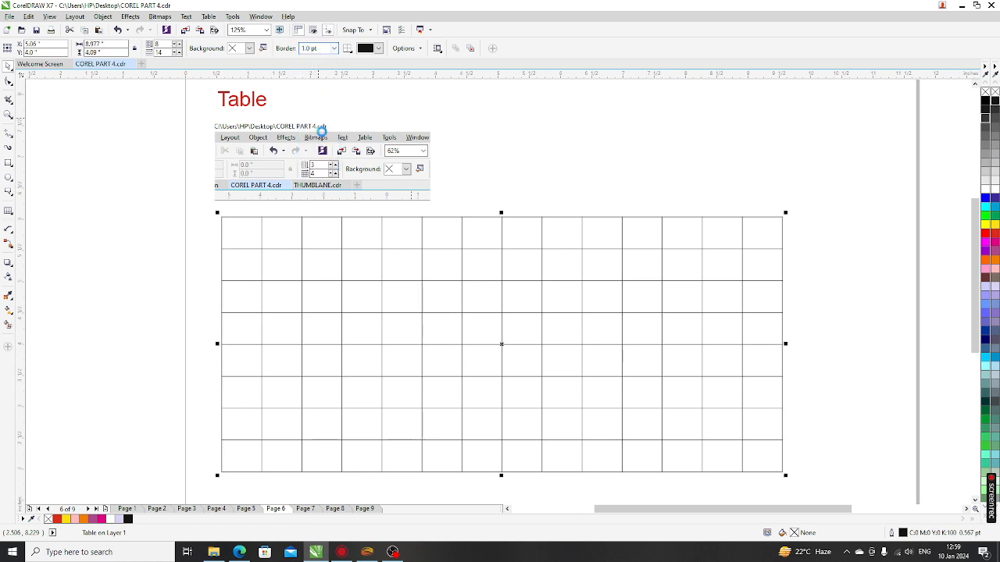
pyautogui.click(348, 48)
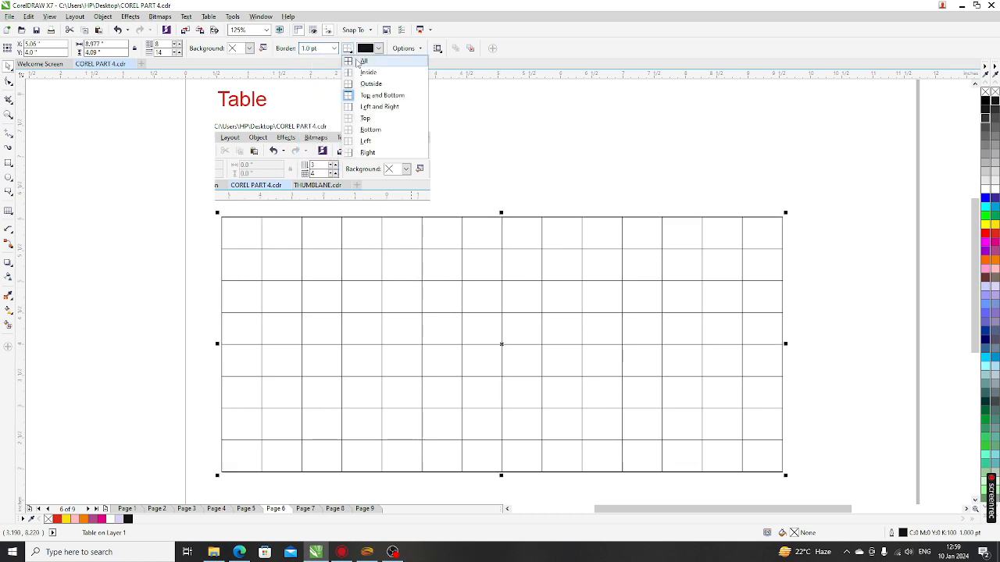
pyautogui.click(361, 61)
pyautogui.click(333, 48)
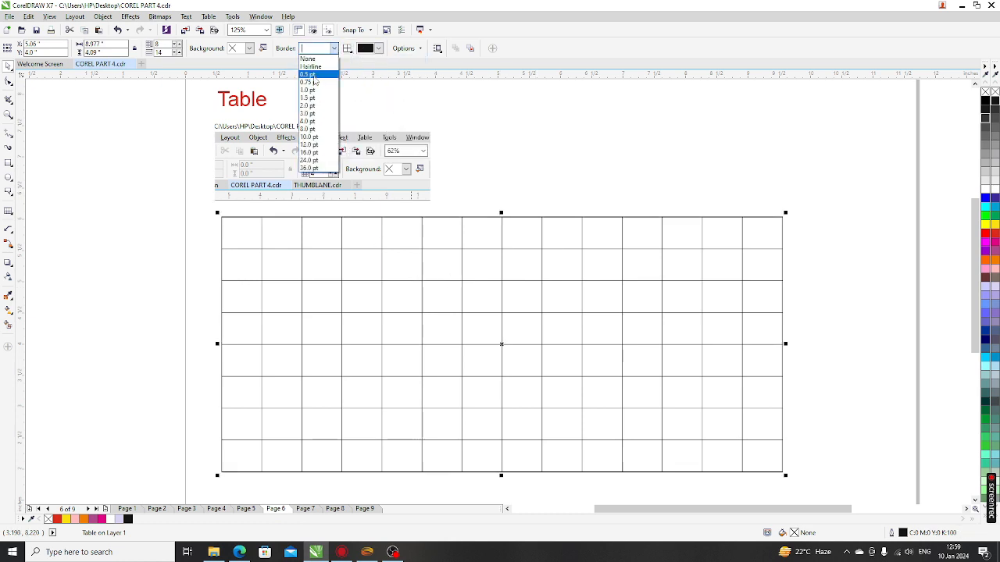
pyautogui.click(309, 89)
pyautogui.press('Escape')
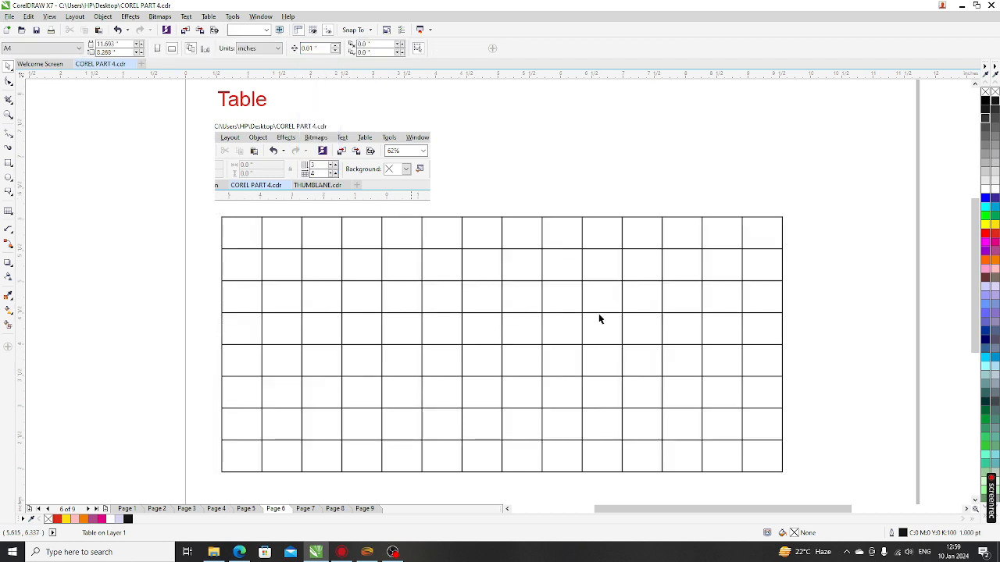
pyautogui.scroll(-1, 449, 328)
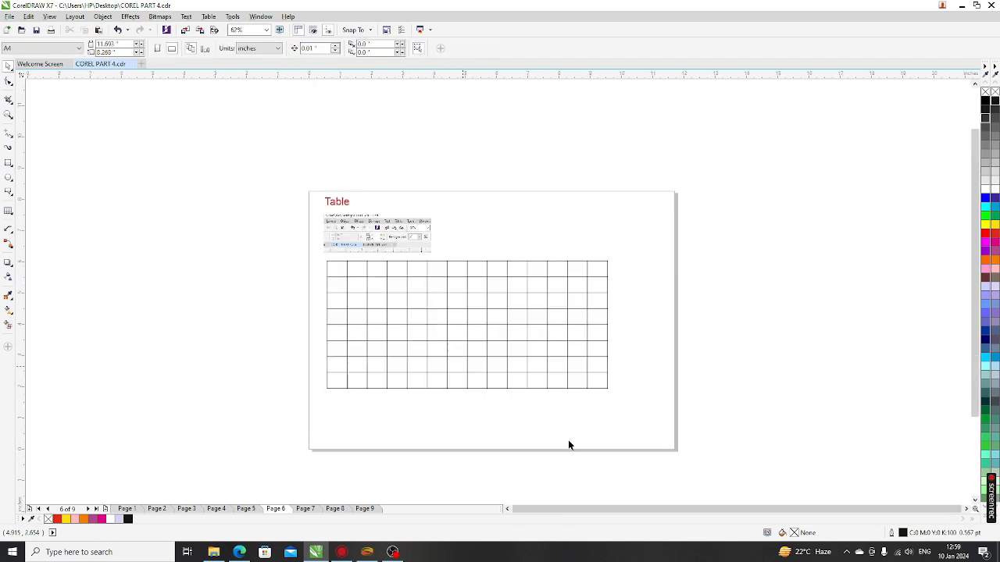
# Step: Enlarge the table toward the page bottom by dragging its corner and bottom edge, then reselect it
pyautogui.click(598, 389)
pyautogui.moveTo(646, 420); pyautogui.dragTo(663, 430)
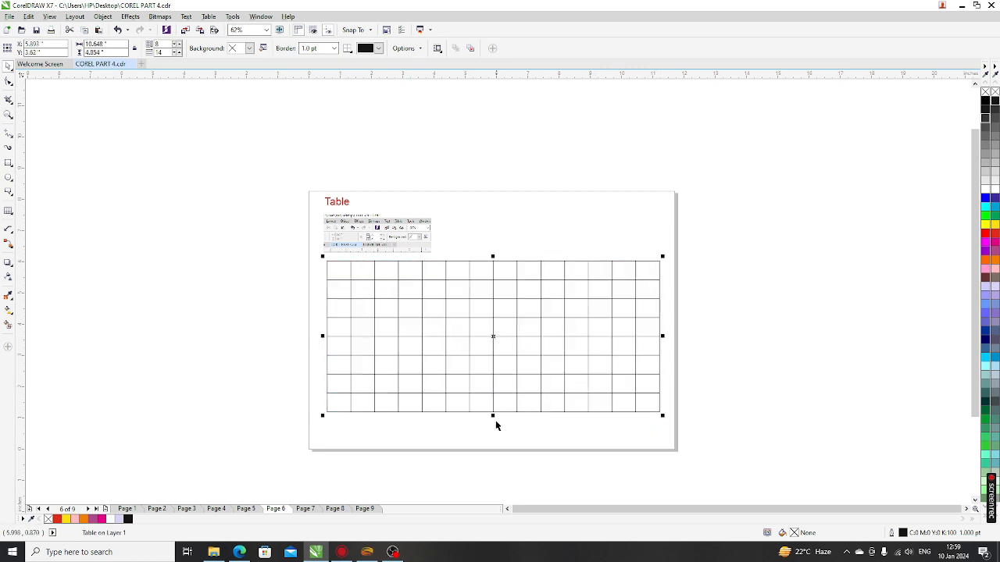
pyautogui.moveTo(493, 416); pyautogui.dragTo(494, 438)
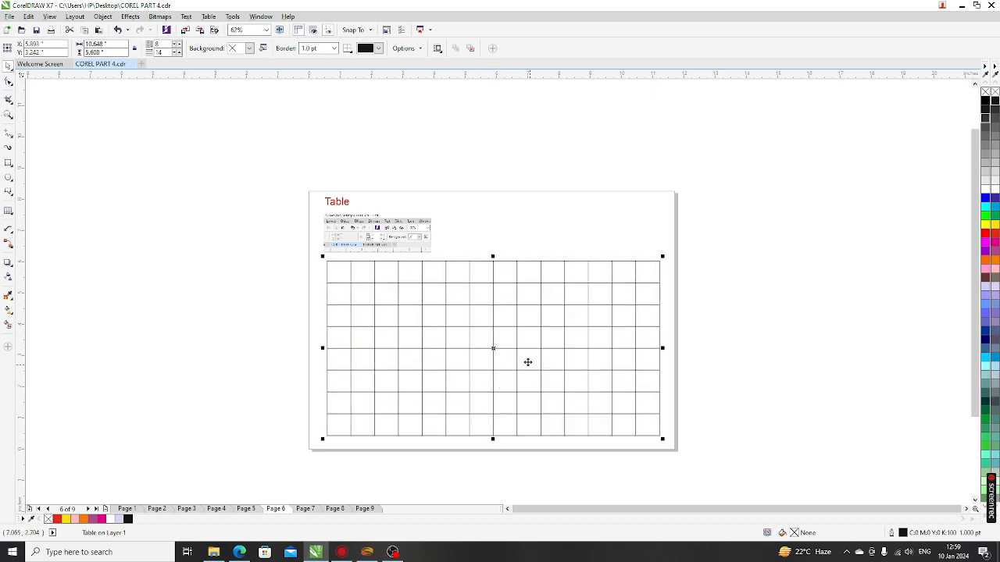
pyautogui.click(491, 230)
pyautogui.click(421, 359)
pyautogui.scroll(3, 352, 289)
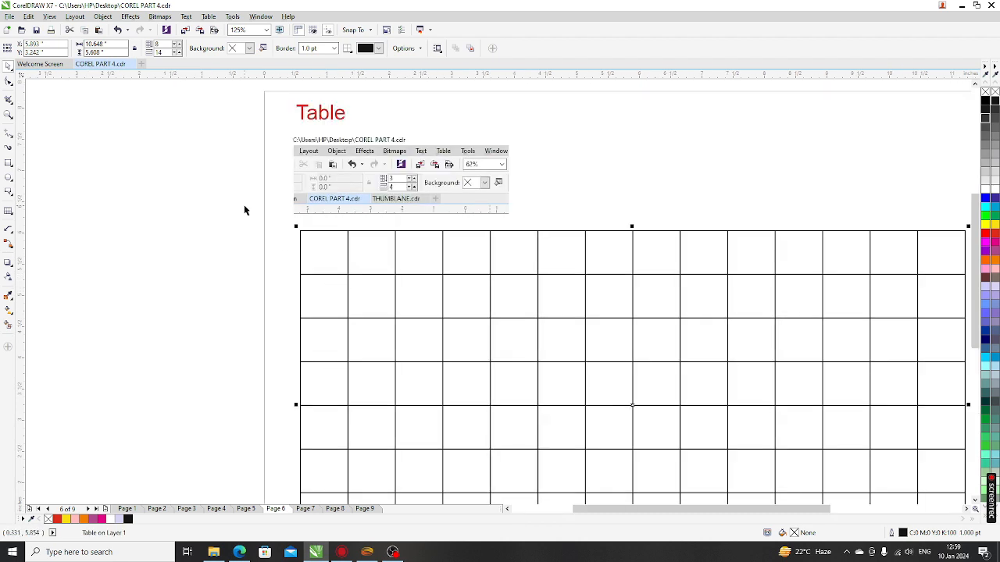
pyautogui.scroll(-3, 245, 210)
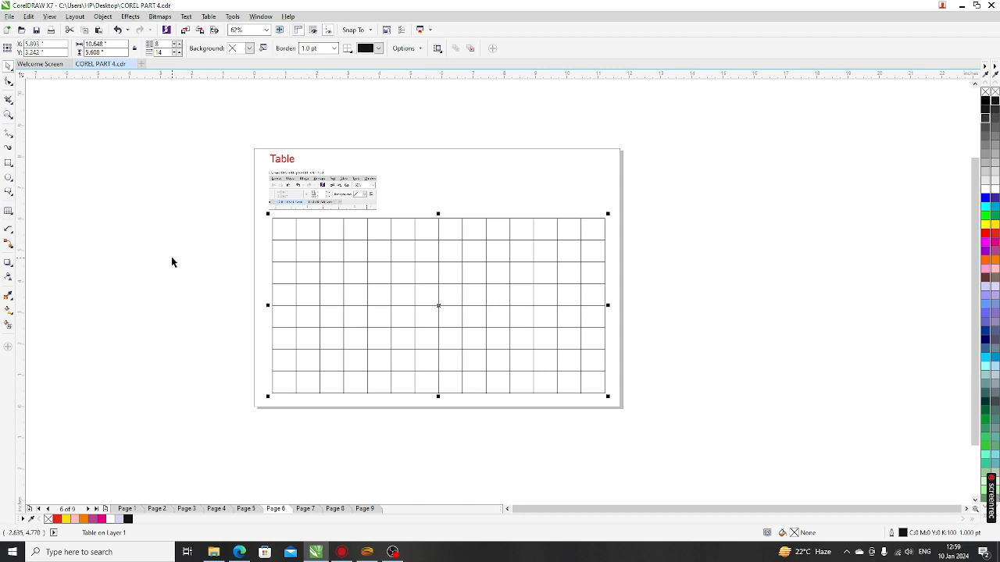
# Step: Ungroup the table's grid into individual lines
pyautogui.click(217, 132)
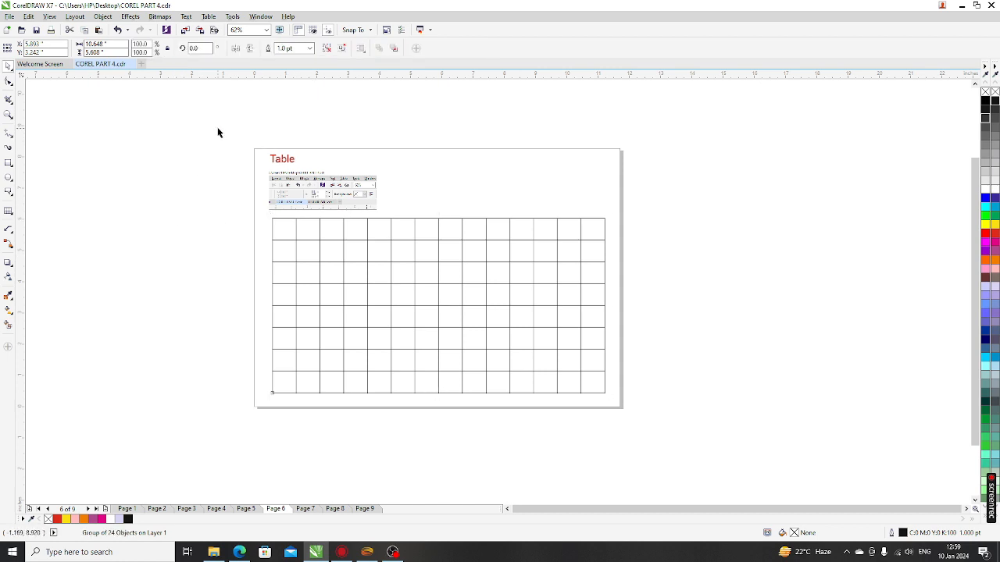
pyautogui.click(405, 219)
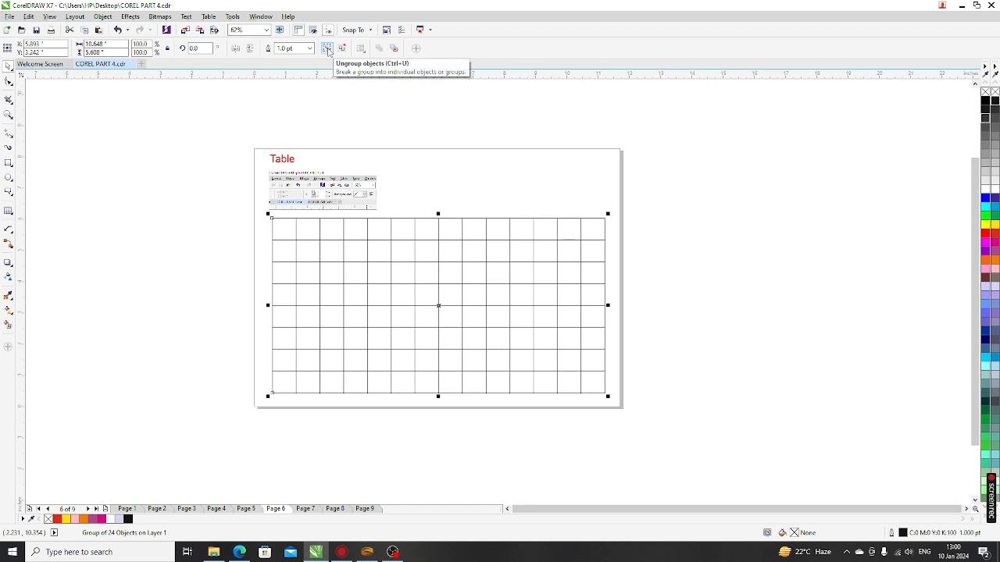
pyautogui.click(328, 52)
pyautogui.click(430, 197)
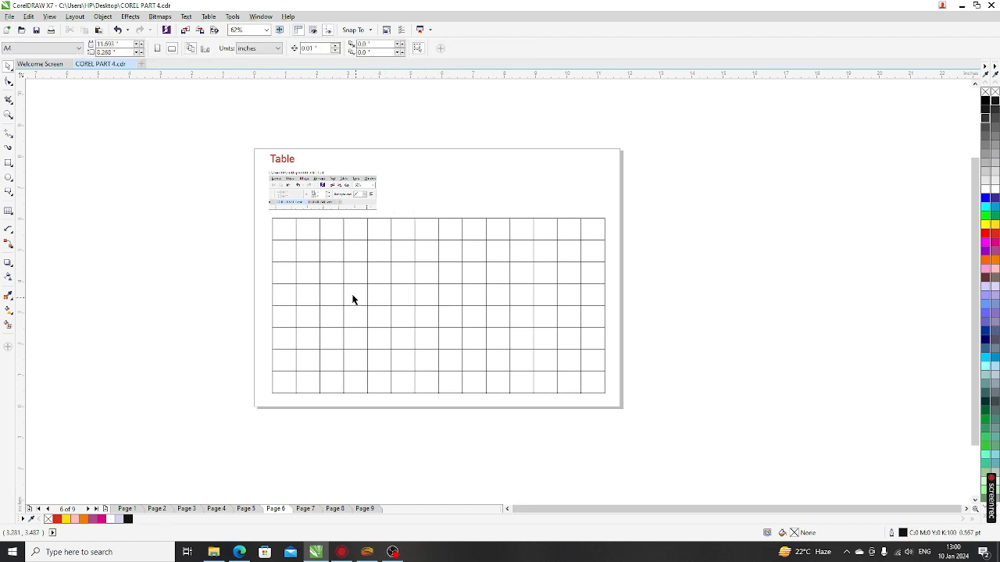
# Step: Nudge one vertical grid line slightly left, narrowing the second column
pyautogui.click(320, 230)
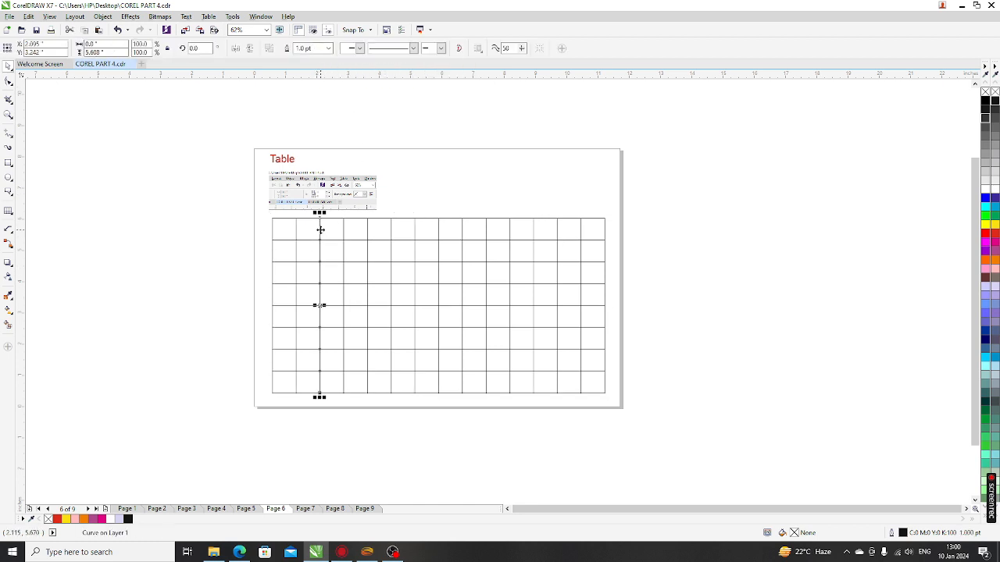
pyautogui.scroll(4, 320, 230)
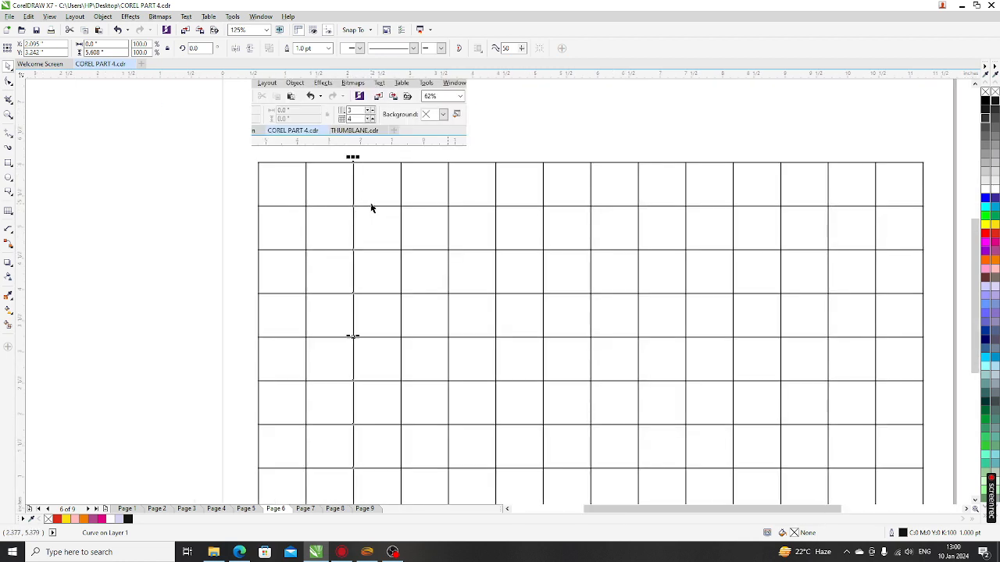
pyautogui.press('Left')
pyautogui.press('Left')
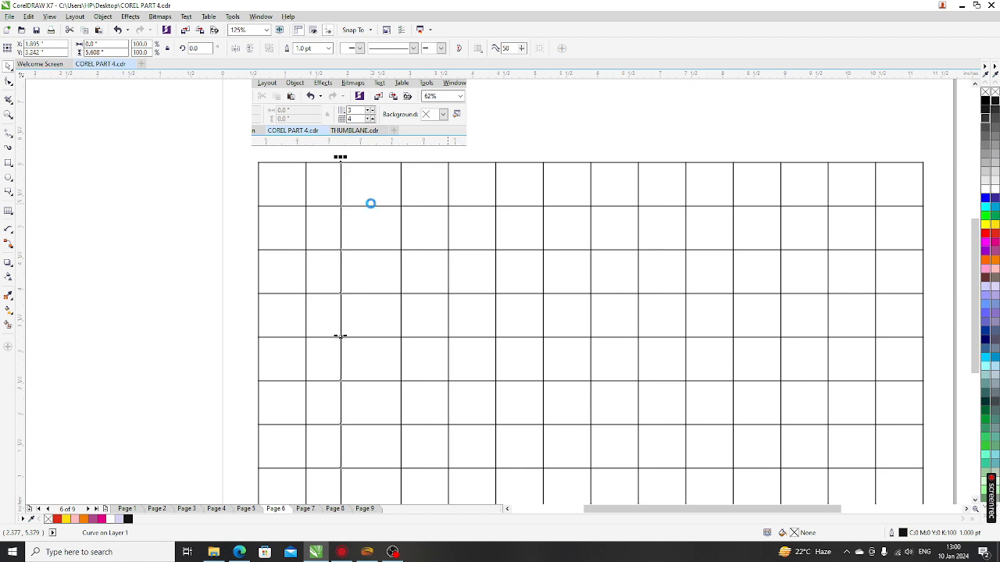
pyautogui.scroll(-4, 370, 203)
pyautogui.click(672, 297)
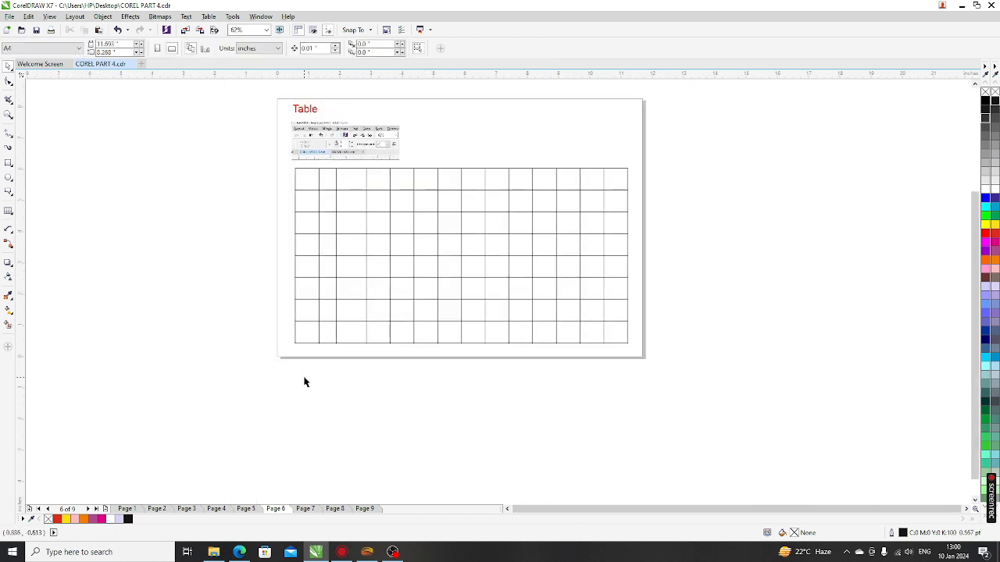
# Step: Rescale the selected vertical lines into a narrower span from both sides
pyautogui.moveTo(305, 381); pyautogui.dragTo(593, 163)
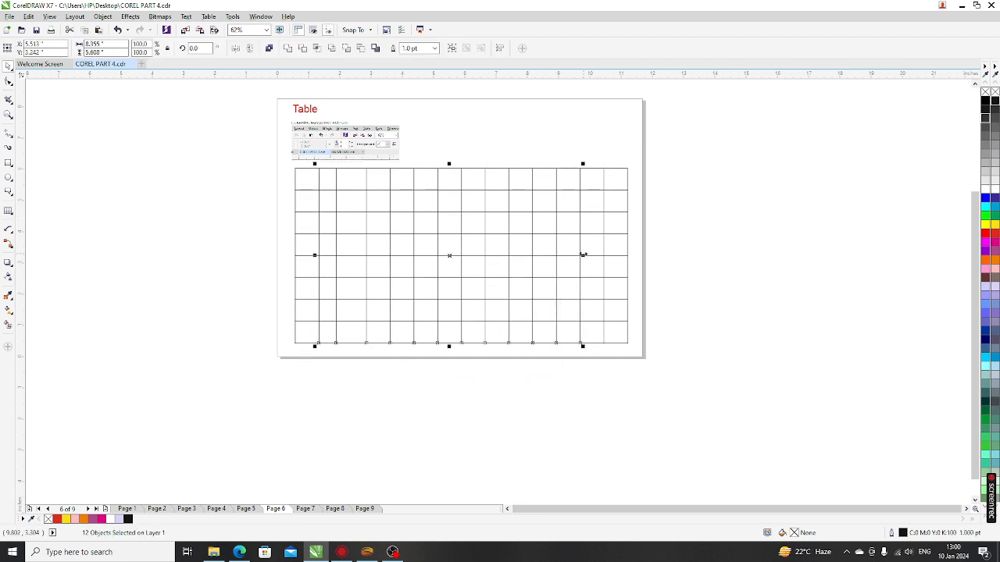
pyautogui.moveTo(581, 255); pyautogui.dragTo(489, 263)
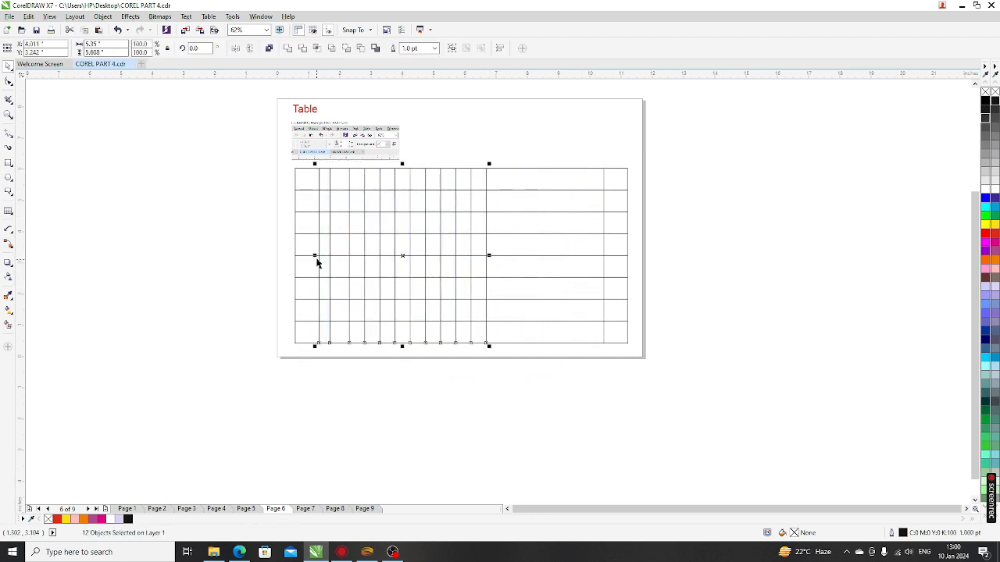
pyautogui.moveTo(317, 263); pyautogui.dragTo(303, 263)
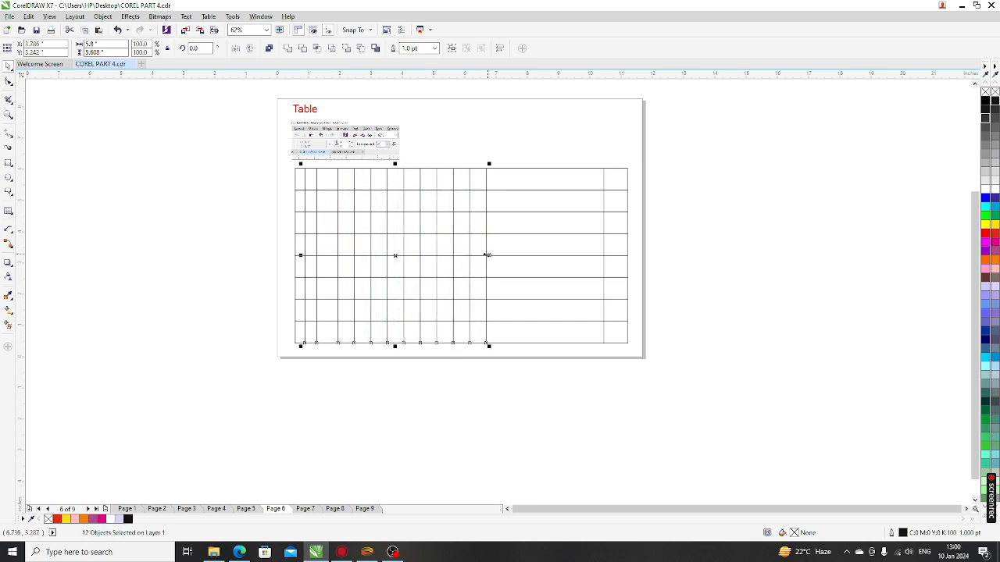
pyautogui.moveTo(488, 254); pyautogui.dragTo(457, 256)
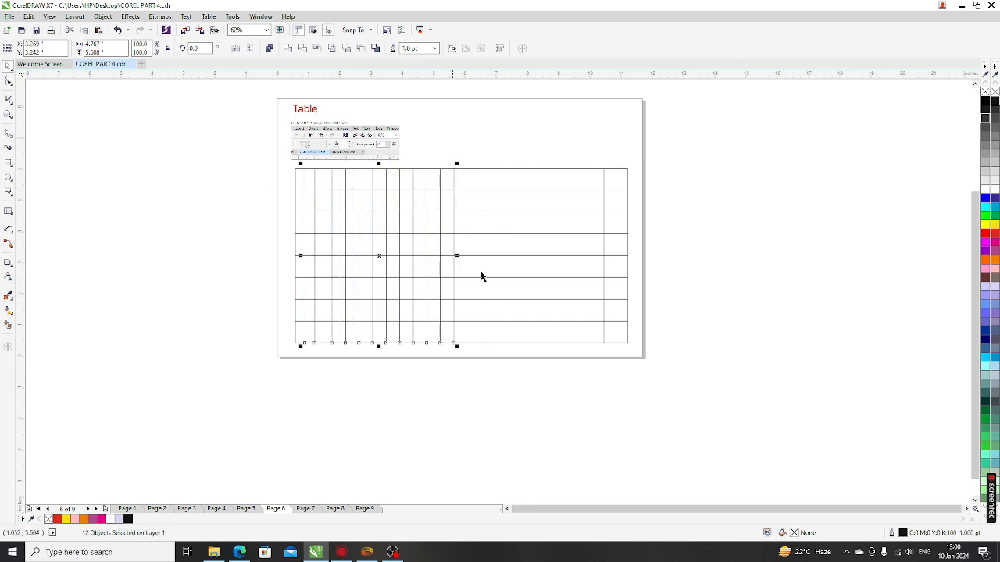
pyautogui.click(640, 358)
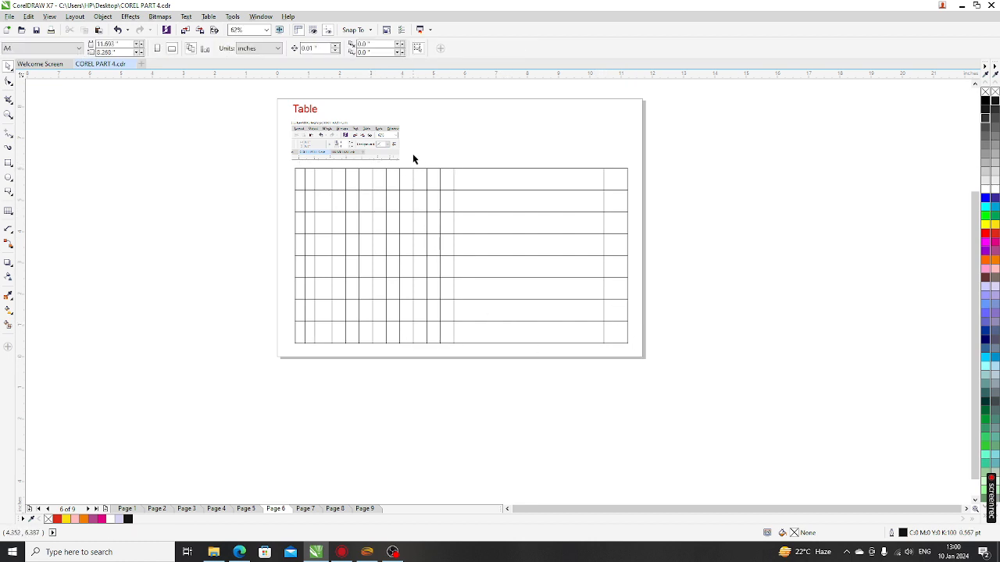
# Step: Nudge four middle vertical lines to the right, leaving uneven column widths
pyautogui.moveTo(407, 160); pyautogui.dragTo(516, 388)
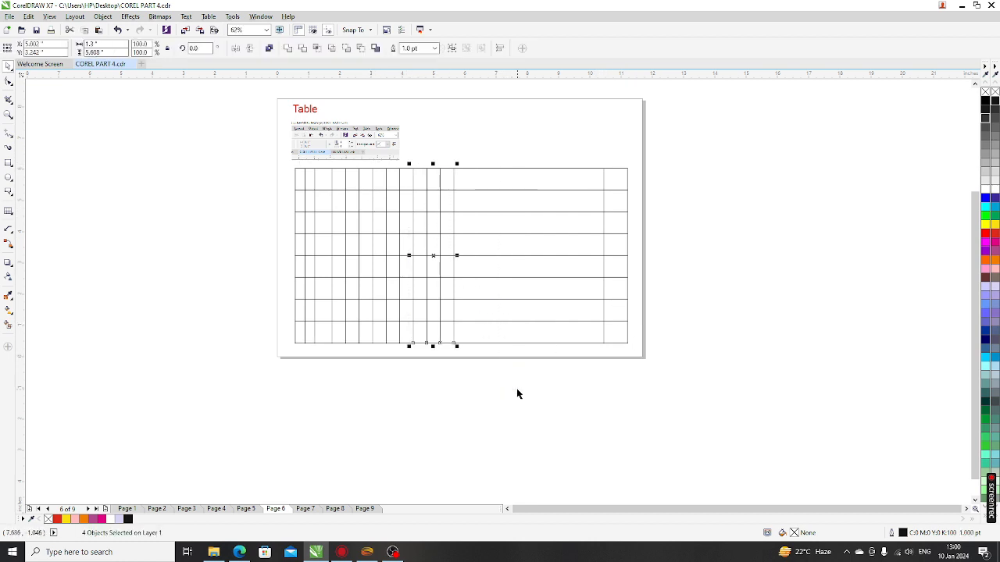
pyautogui.press('Right')
pyautogui.press('Right')
pyautogui.press('Right')
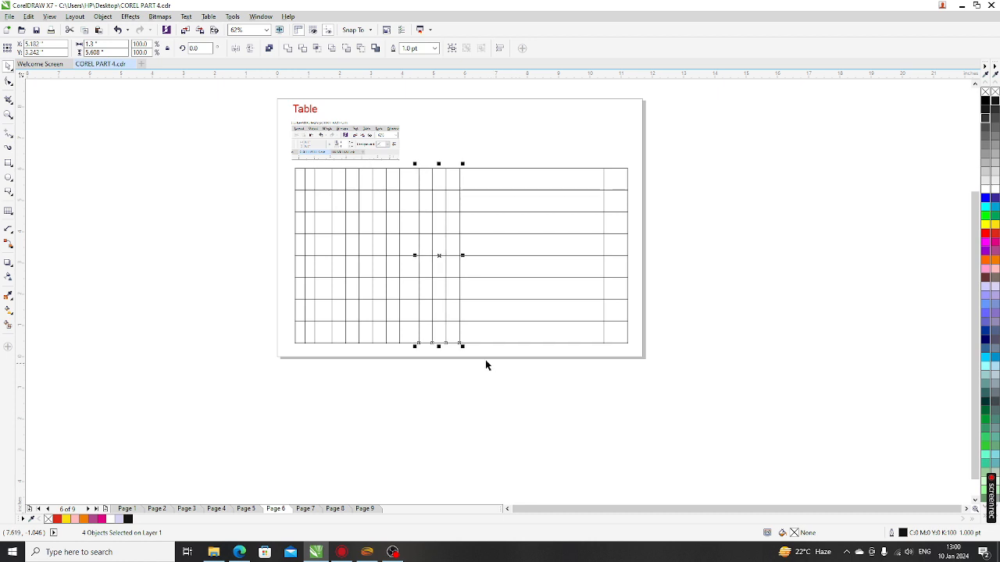
pyautogui.press('Right')
pyautogui.press('Escape')
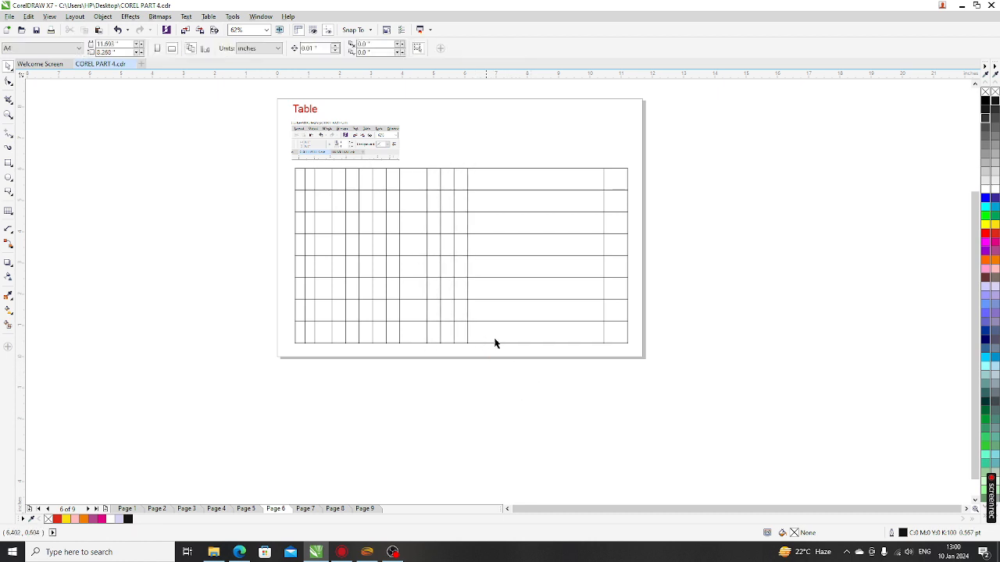
pyautogui.scroll(2, 311, 160)
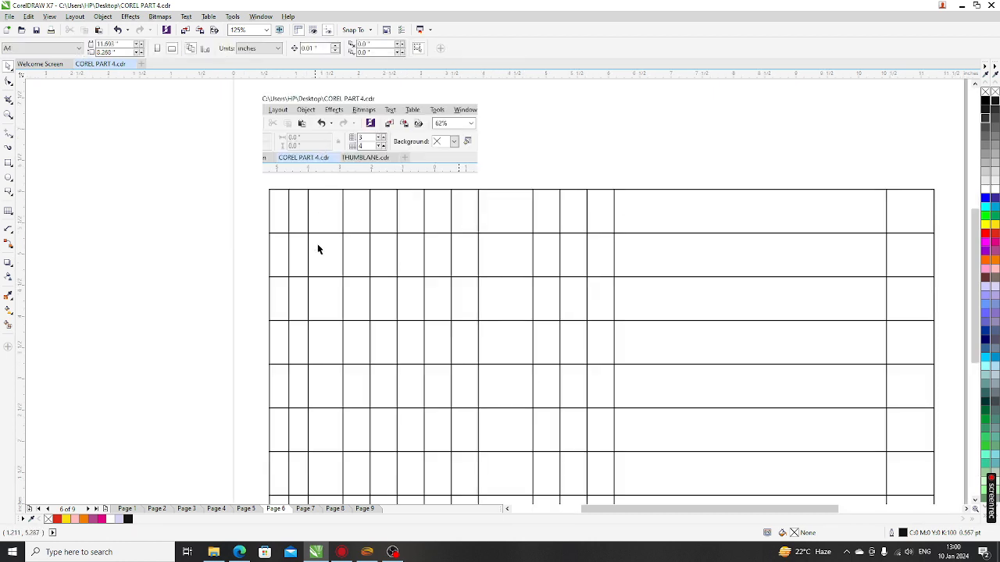
pyautogui.scroll(-2, 317, 222)
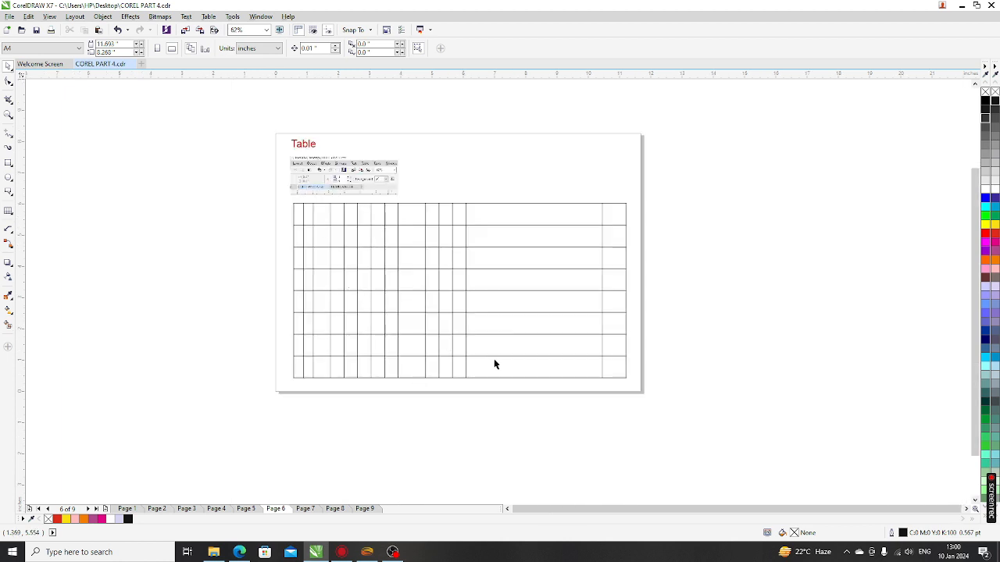
pyautogui.scroll(2, 401, 447)
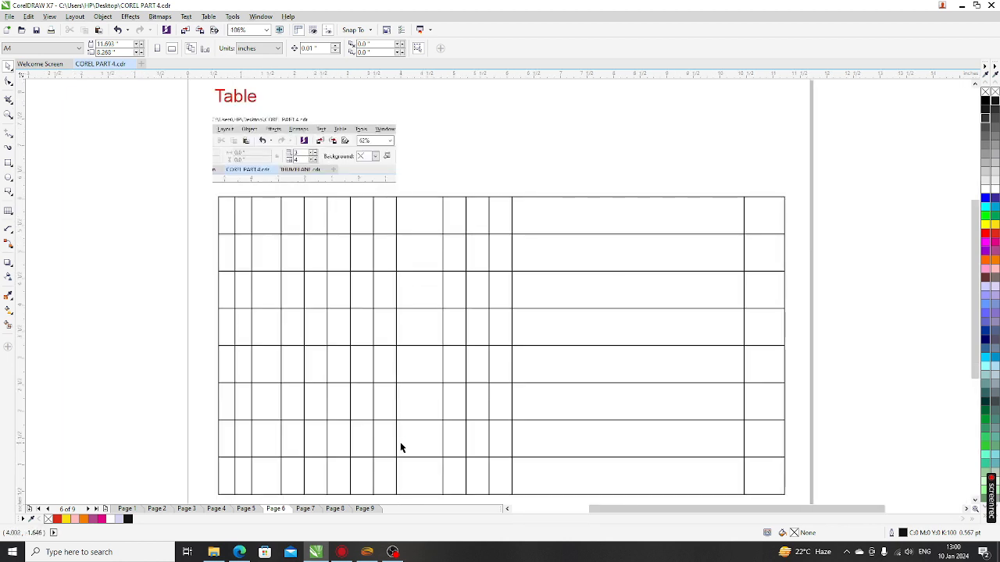
# Step: Review Pages 9, 4 and 5: the banner, callout shapes and INDIA text
pyautogui.click(364, 509)
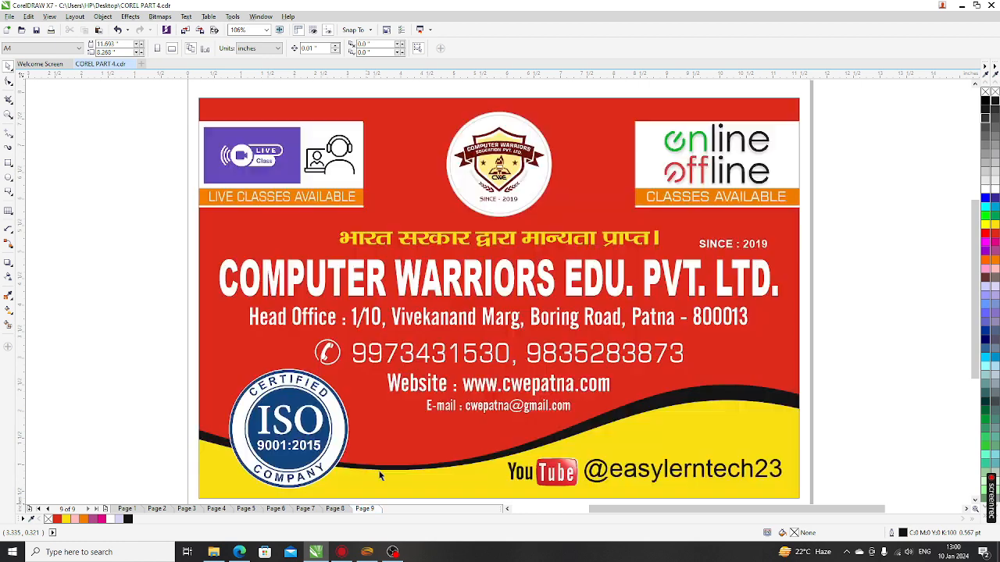
pyautogui.scroll(1, 406, 403)
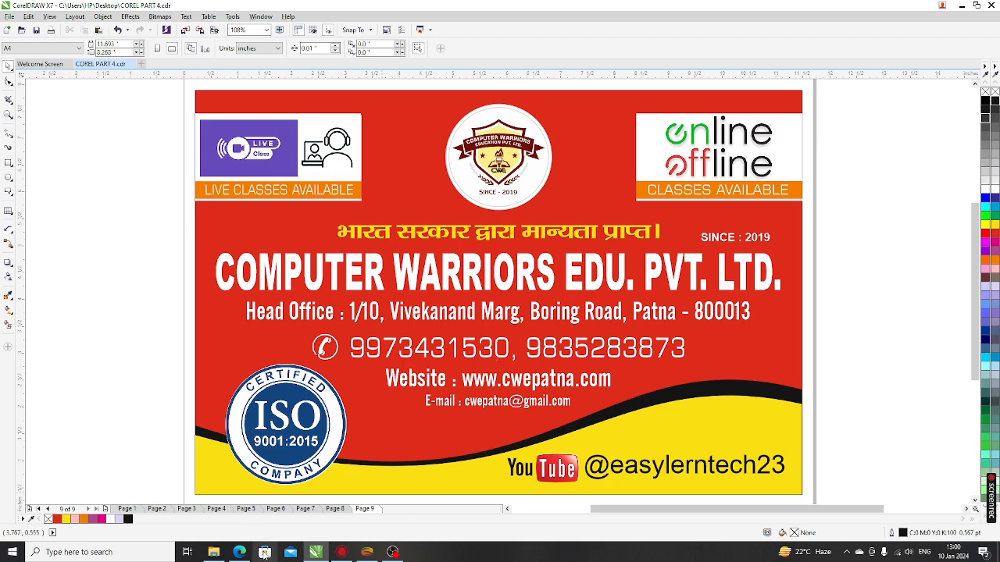
pyautogui.click(226, 512)
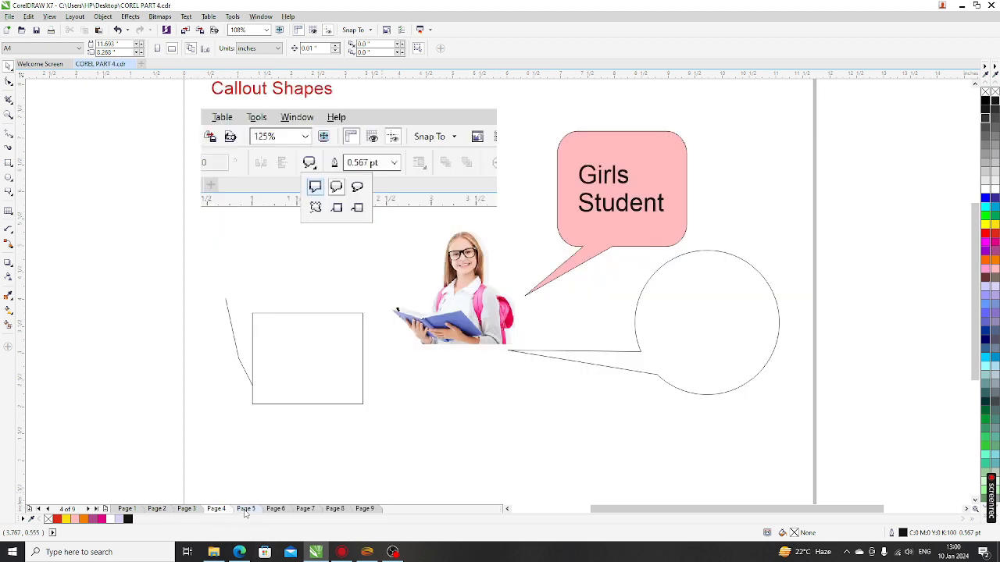
pyautogui.click(245, 509)
pyautogui.scroll(-2, 344, 368)
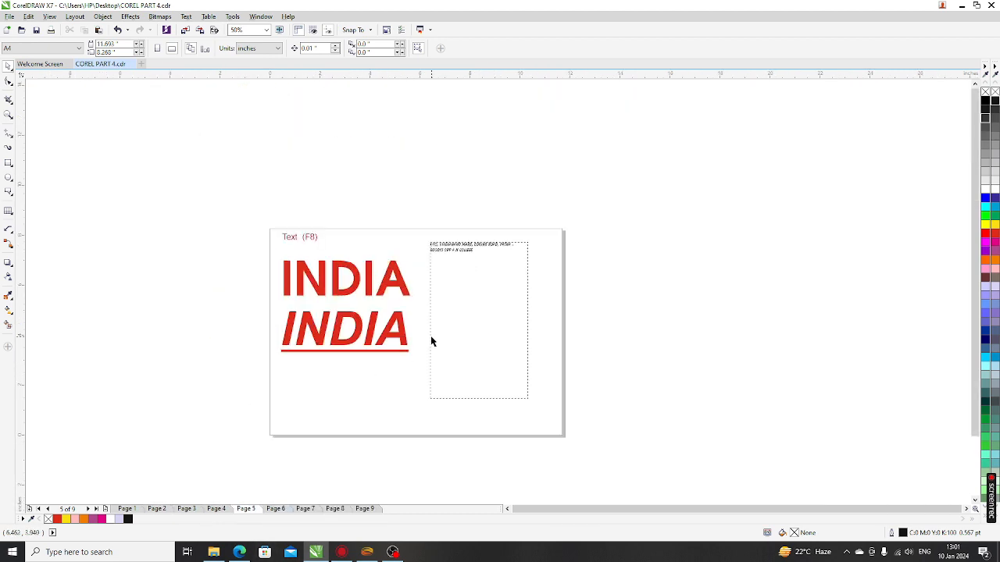
pyautogui.scroll(2, 430, 342)
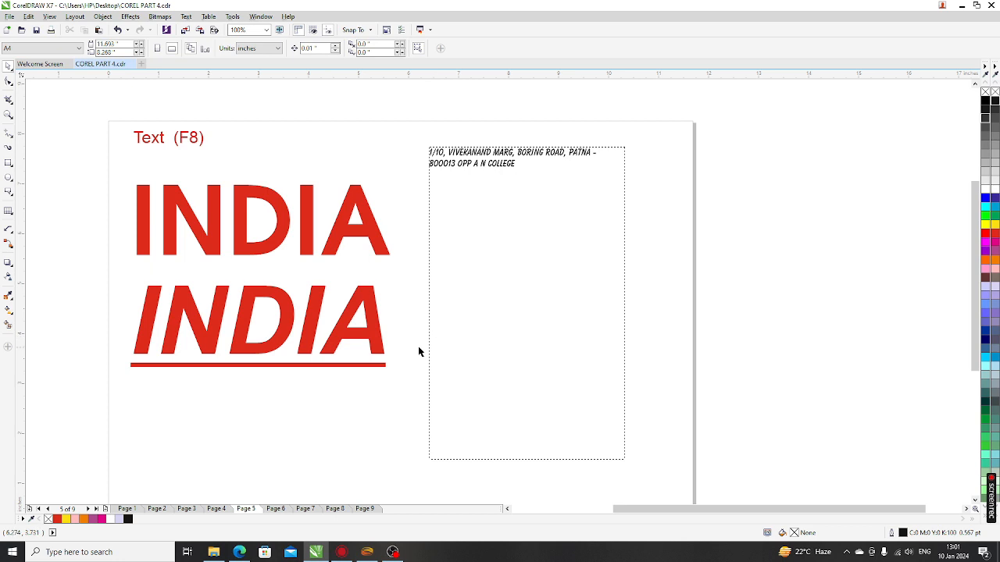
# Step: Return to the Page 6 table, then go to Page 7's dimension examples
pyautogui.click(275, 509)
pyautogui.scroll(-2, 386, 297)
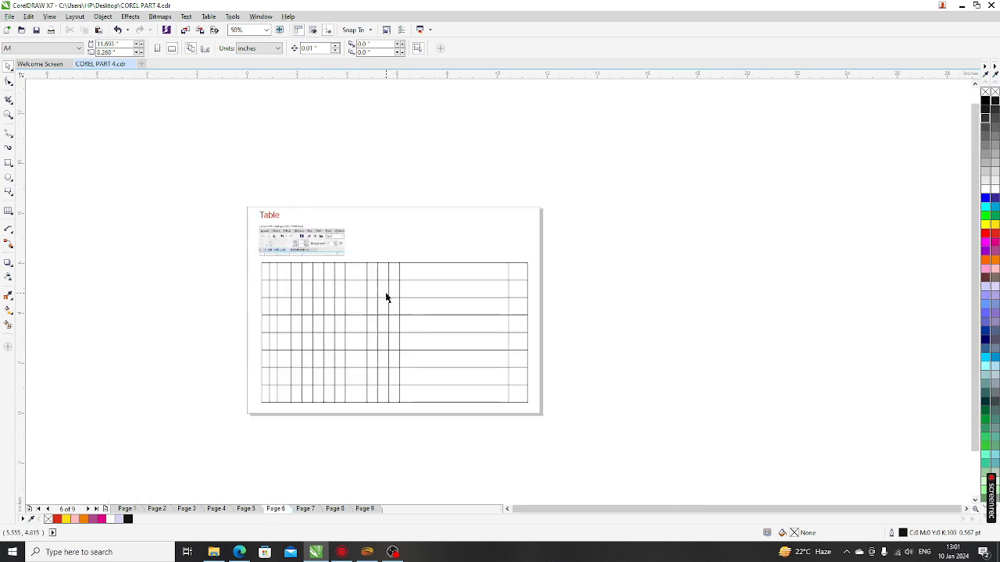
pyautogui.scroll(2, 352, 367)
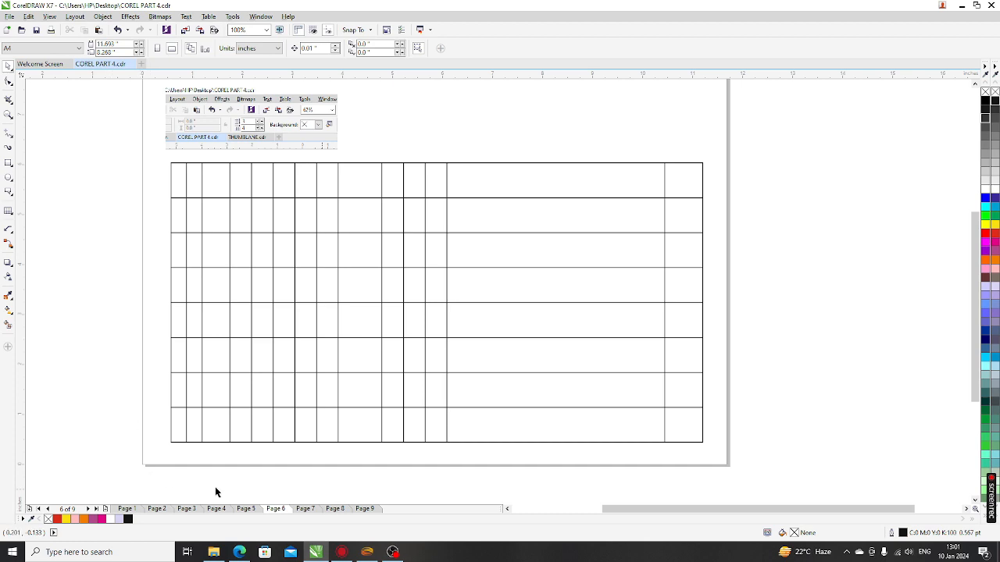
pyautogui.click(304, 508)
pyautogui.scroll(-2, 309, 223)
pyautogui.scroll(4, 266, 167)
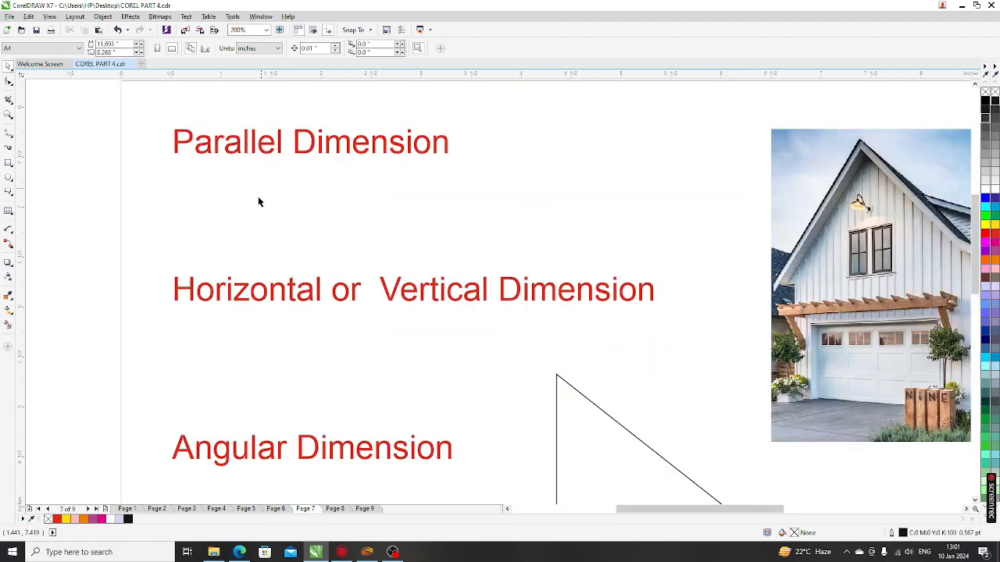
# Step: Choose the Parallel Dimension tool and zoom out to show the full page width
pyautogui.click(8, 229)
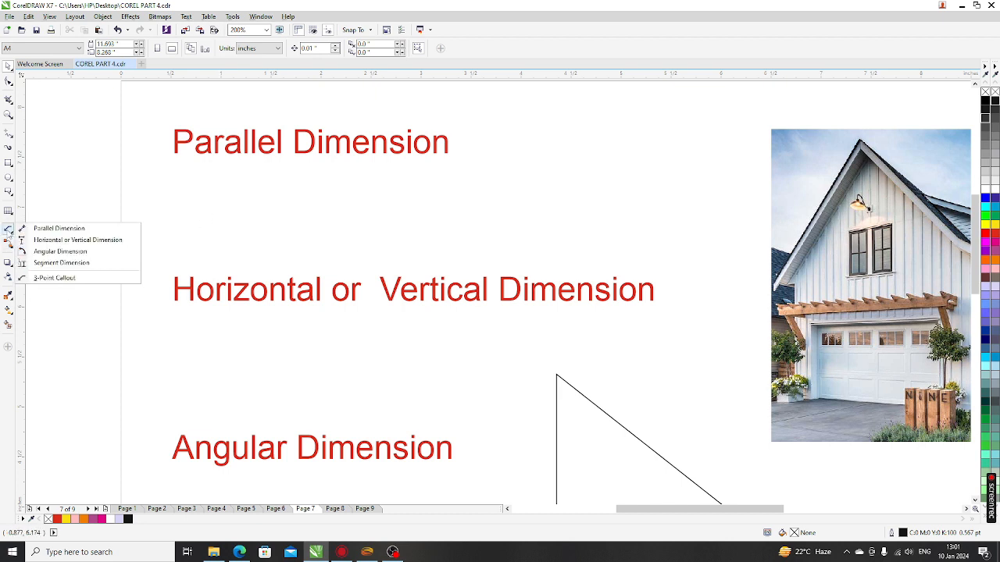
pyautogui.click(72, 228)
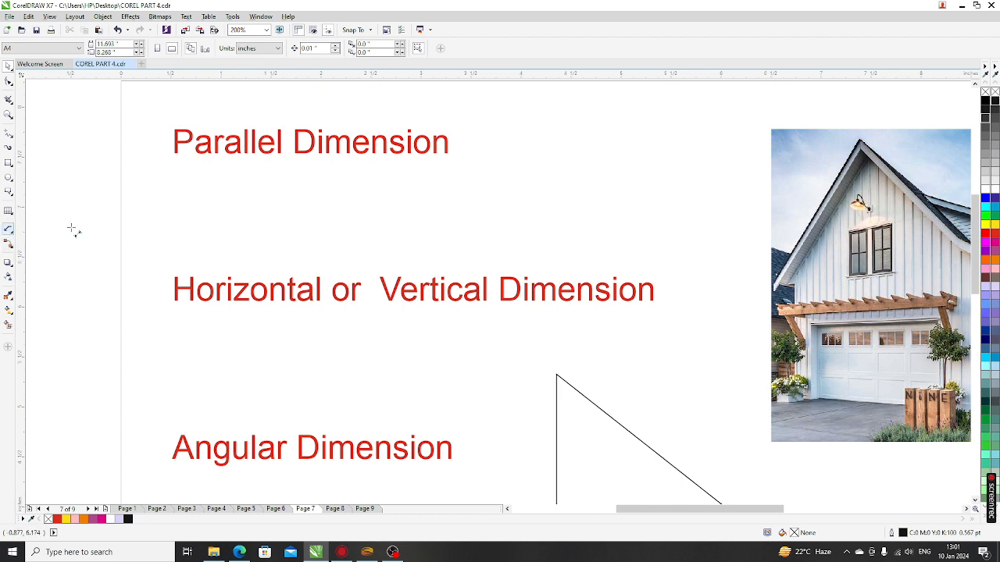
pyautogui.scroll(-2, 81, 216)
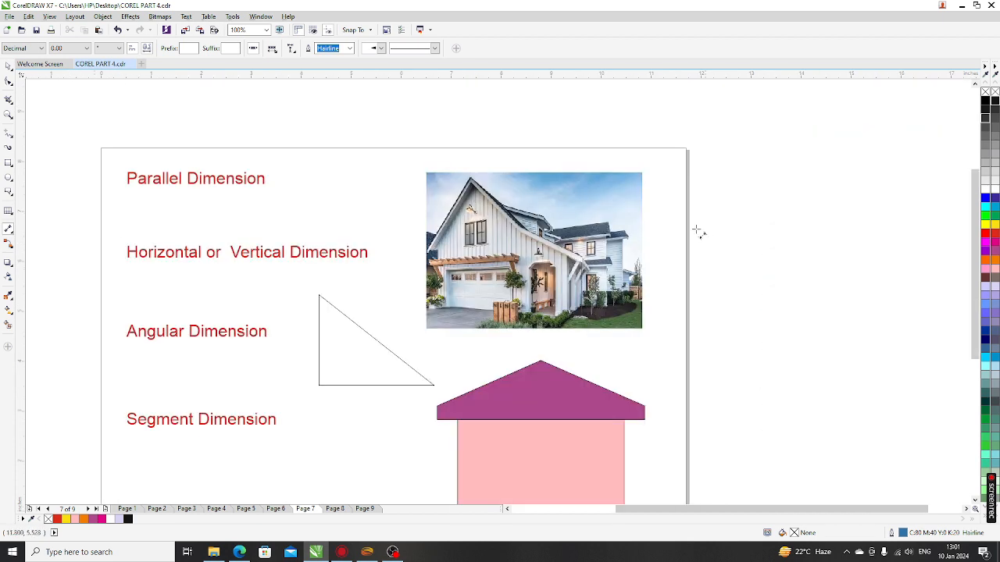
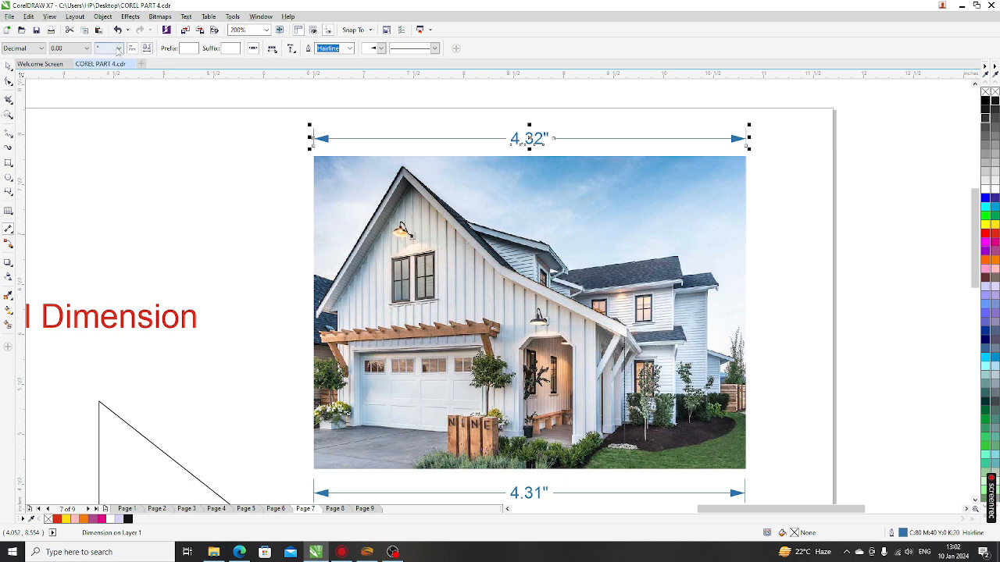
# Step: Cycle the top dimension's units through inches and the ″ symbol, ending on points (311.16)
pyautogui.click(106, 48)
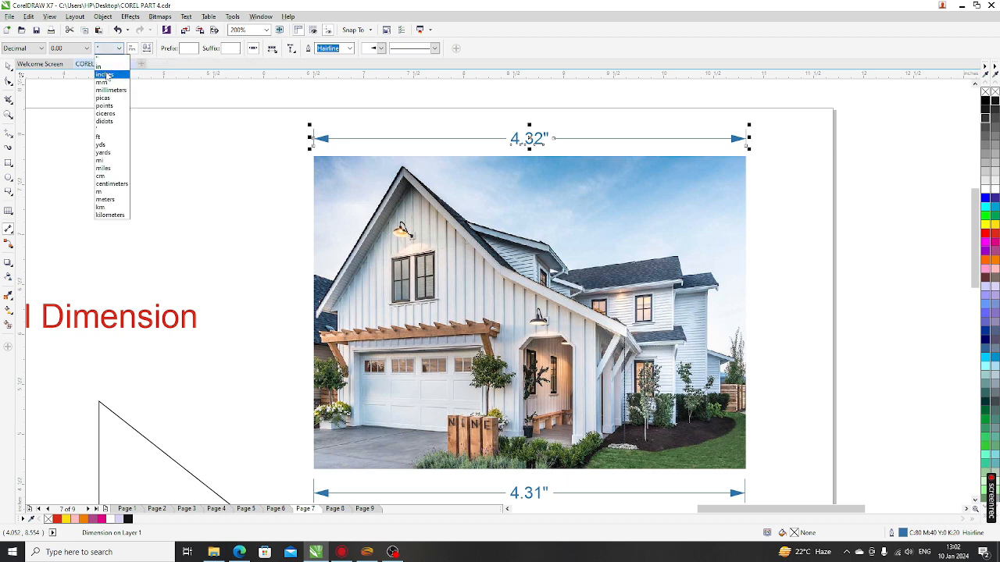
pyautogui.click(104, 73)
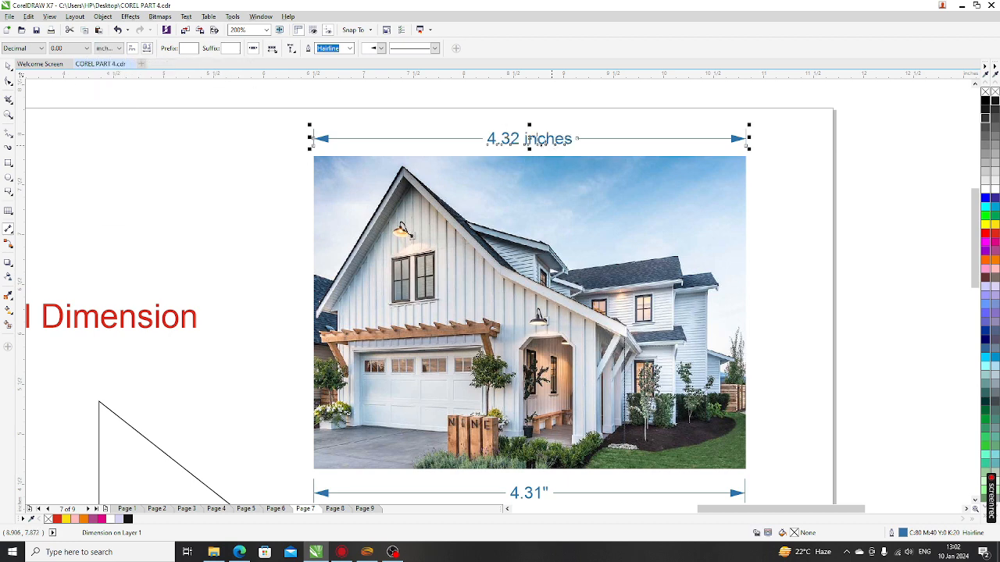
pyautogui.scroll(2, 531, 142)
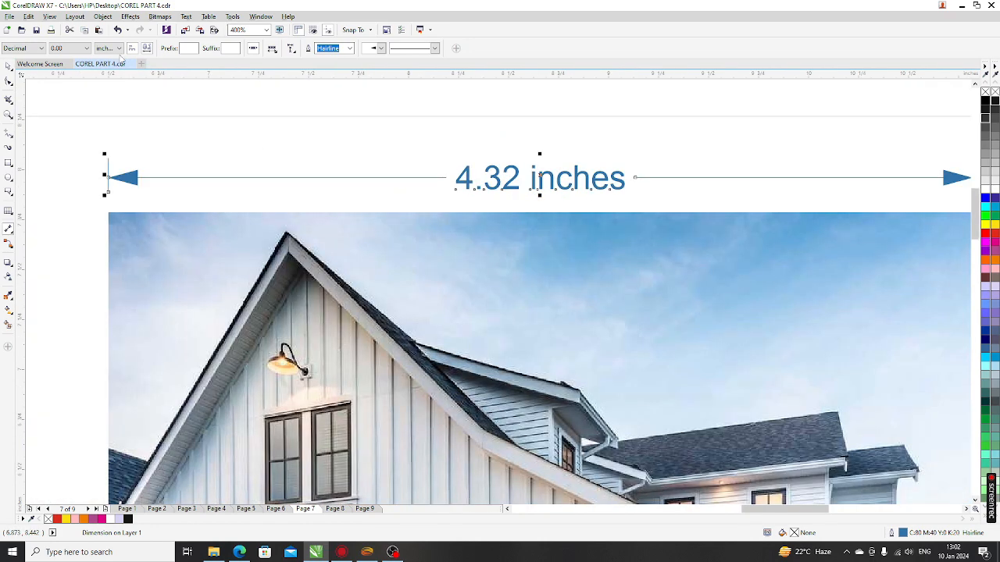
pyautogui.click(109, 49)
pyautogui.click(109, 60)
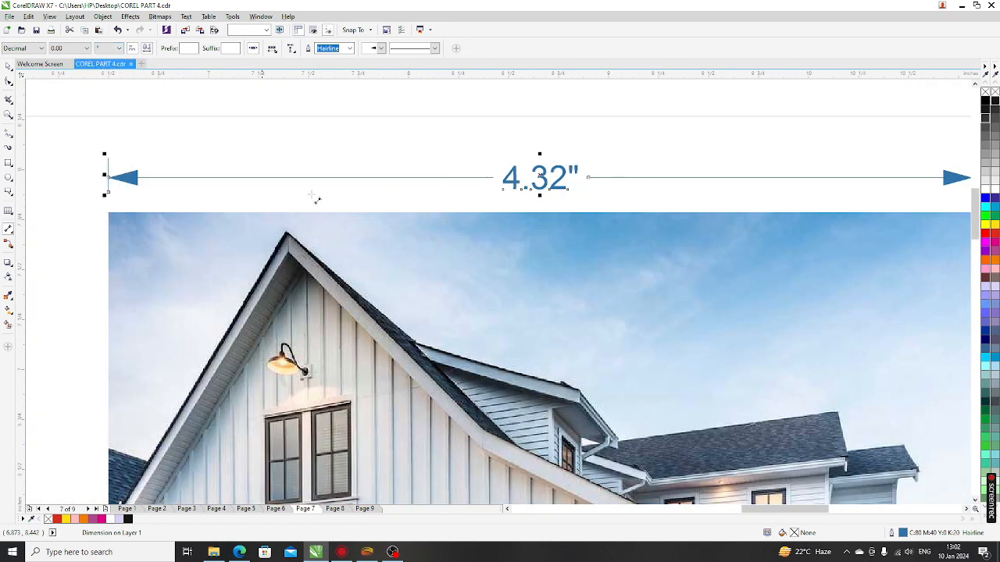
pyautogui.click(119, 48)
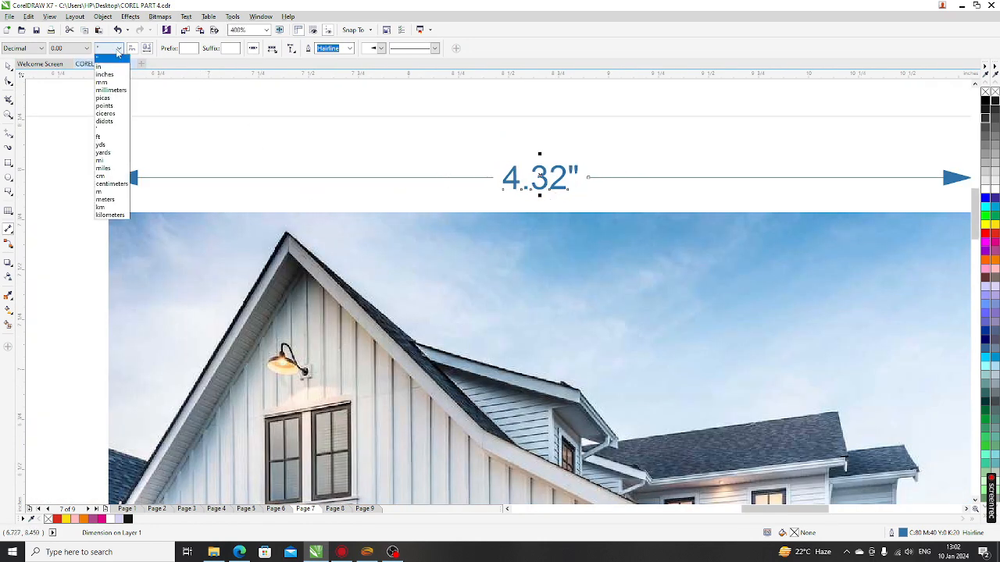
pyautogui.click(109, 103)
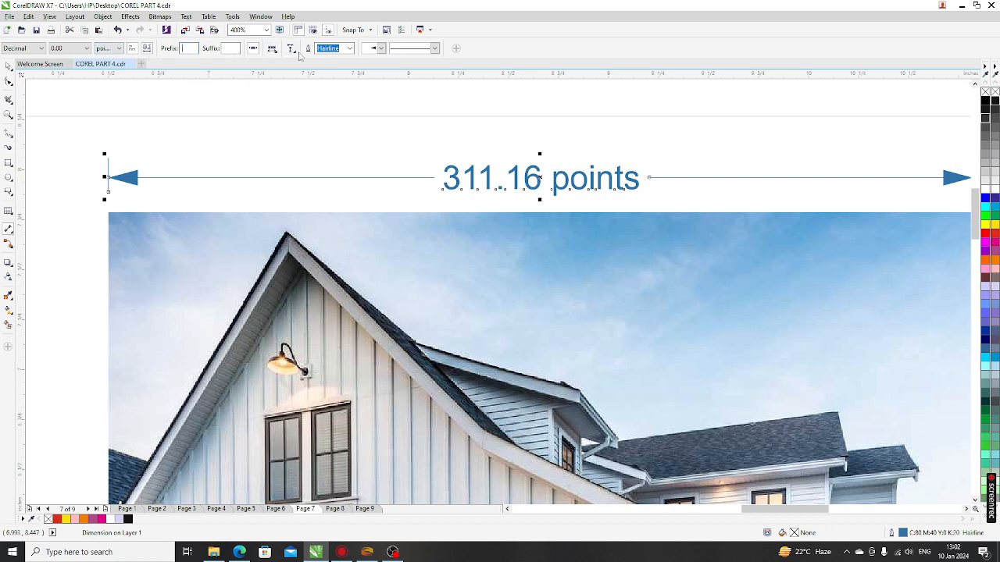
# Step: Give the dimension a 0.5 pt outline and check the extension line settings
pyautogui.click(349, 49)
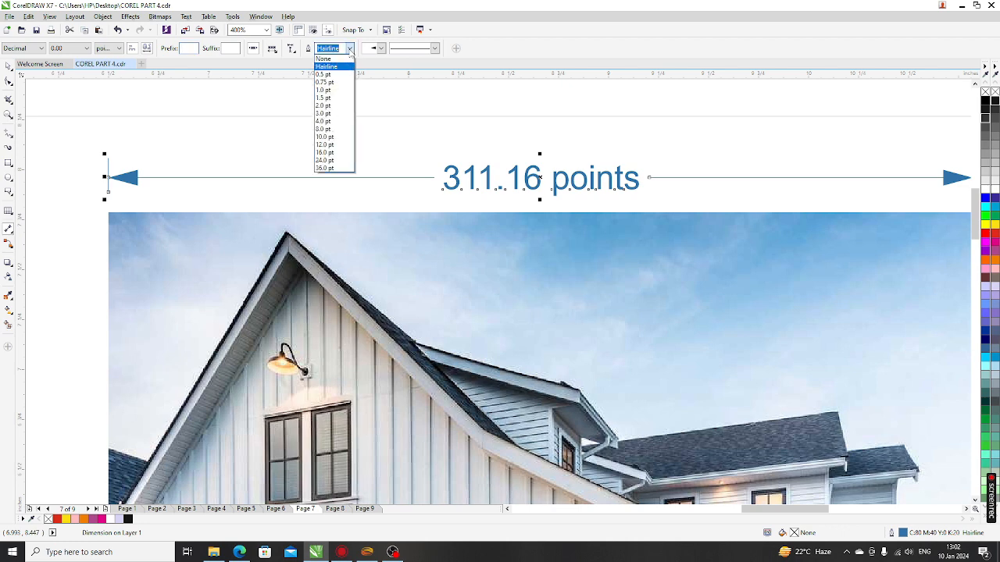
pyautogui.click(324, 74)
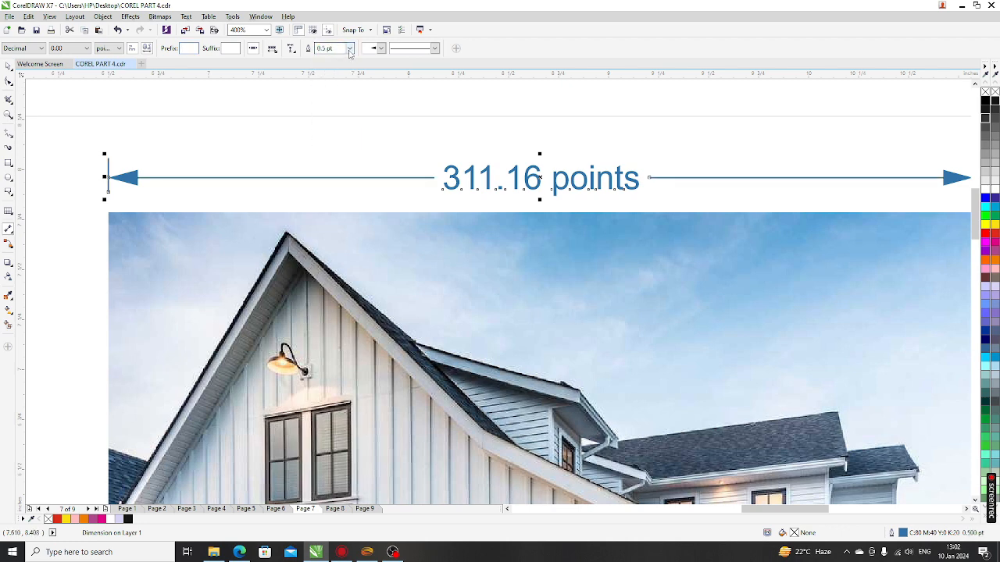
pyautogui.click(294, 51)
pyautogui.click(371, 61)
# Step: Try a different arrowhead and a dotted line style, then restore the solid line
pyautogui.click(380, 48)
pyautogui.click(405, 124)
pyautogui.click(381, 48)
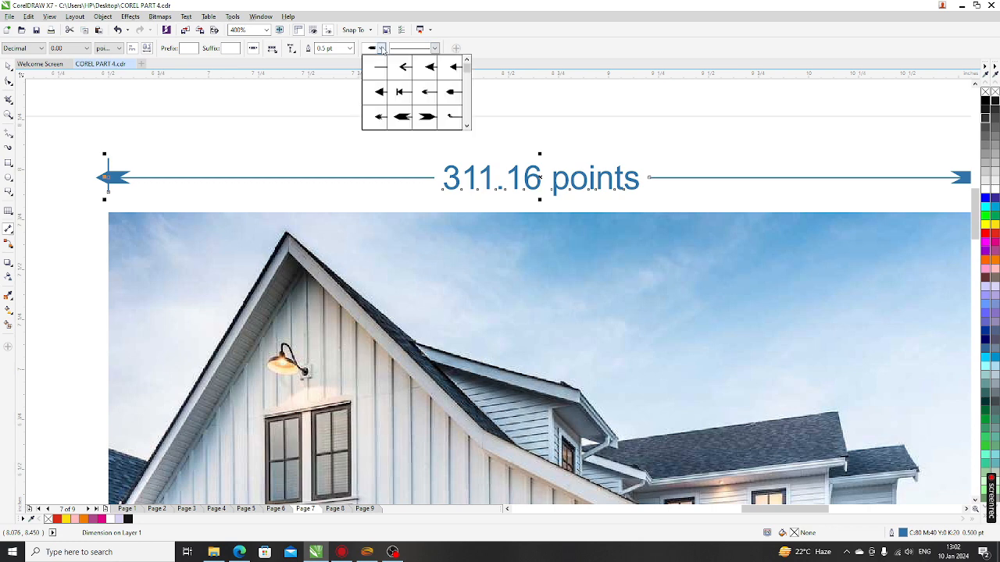
pyautogui.click(437, 50)
pyautogui.click(435, 48)
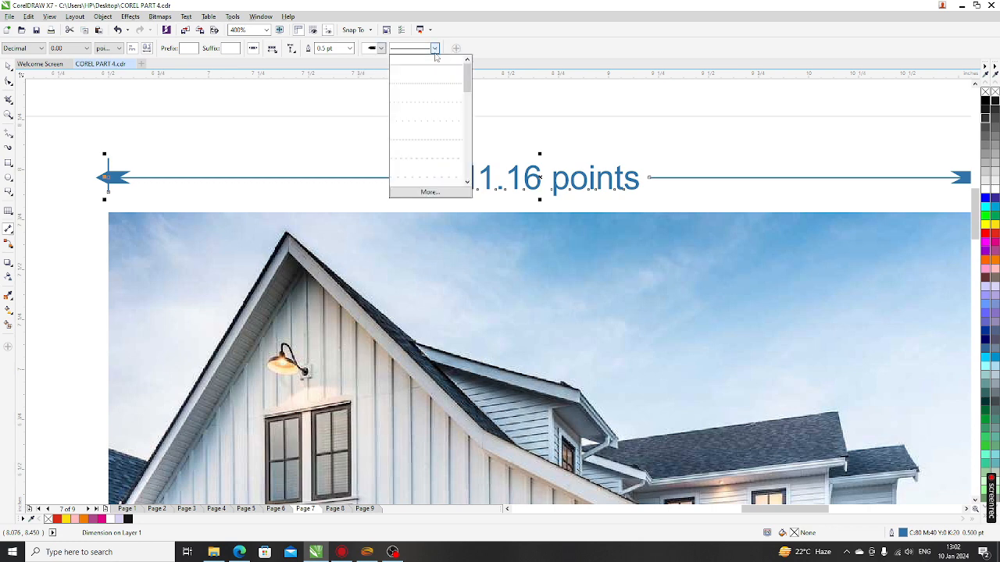
pyautogui.click(425, 109)
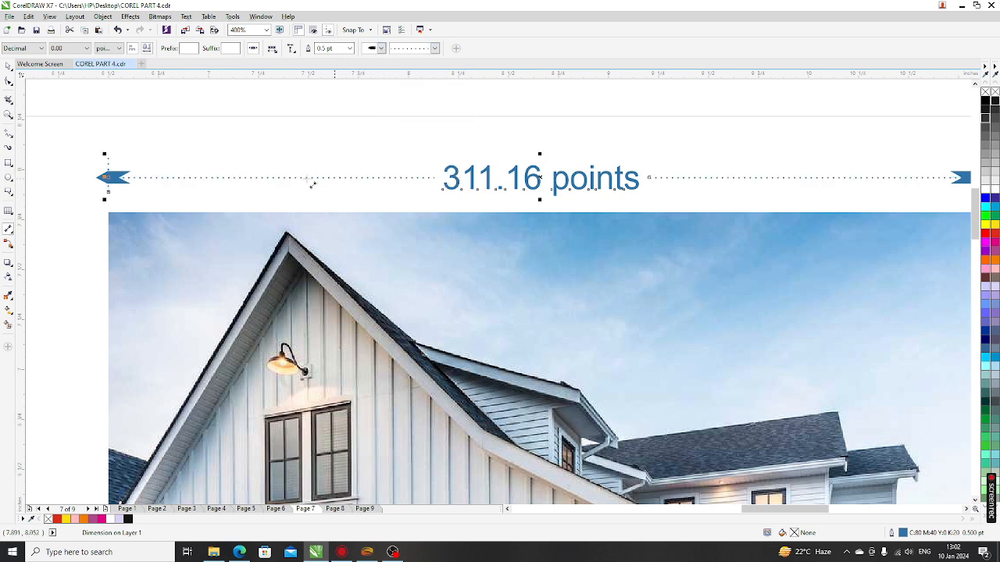
pyautogui.click(435, 50)
pyautogui.click(427, 65)
pyautogui.scroll(-1, 328, 129)
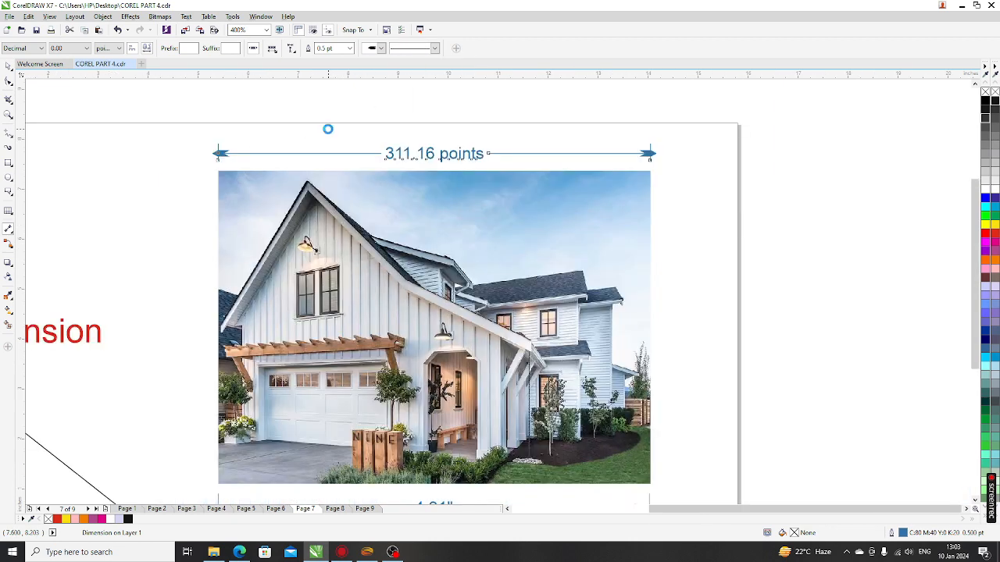
# Step: Deselect the dimension, then select the 311.16 points dimension text with the Pick tool
pyautogui.scroll(-1, 328, 129)
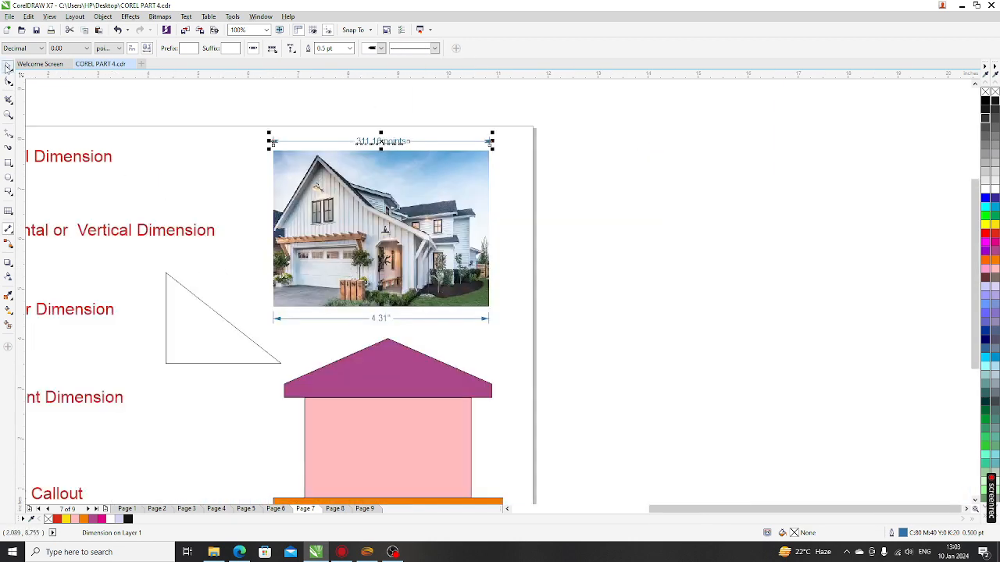
pyautogui.click(7, 68)
pyautogui.click(218, 190)
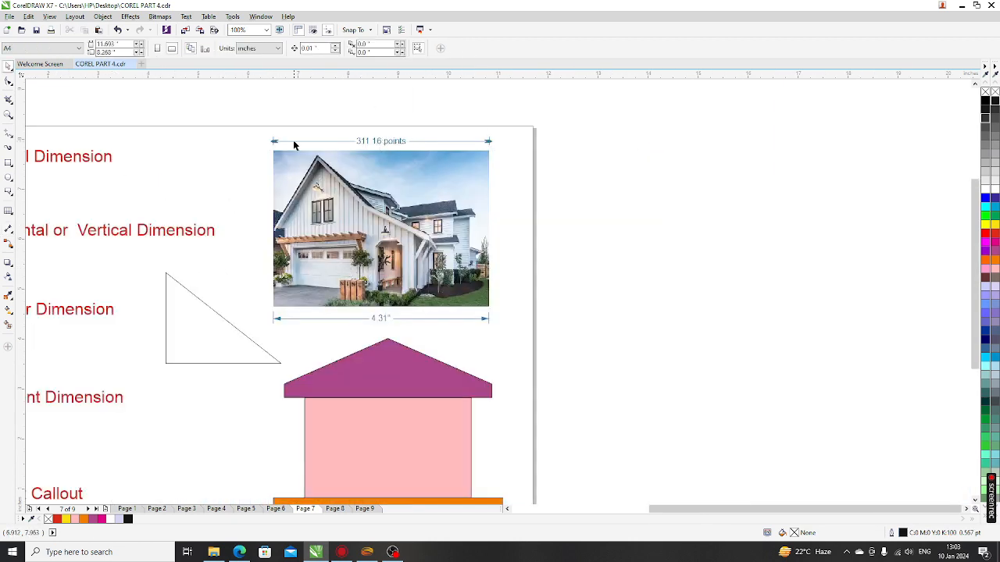
pyautogui.scroll(1, 294, 145)
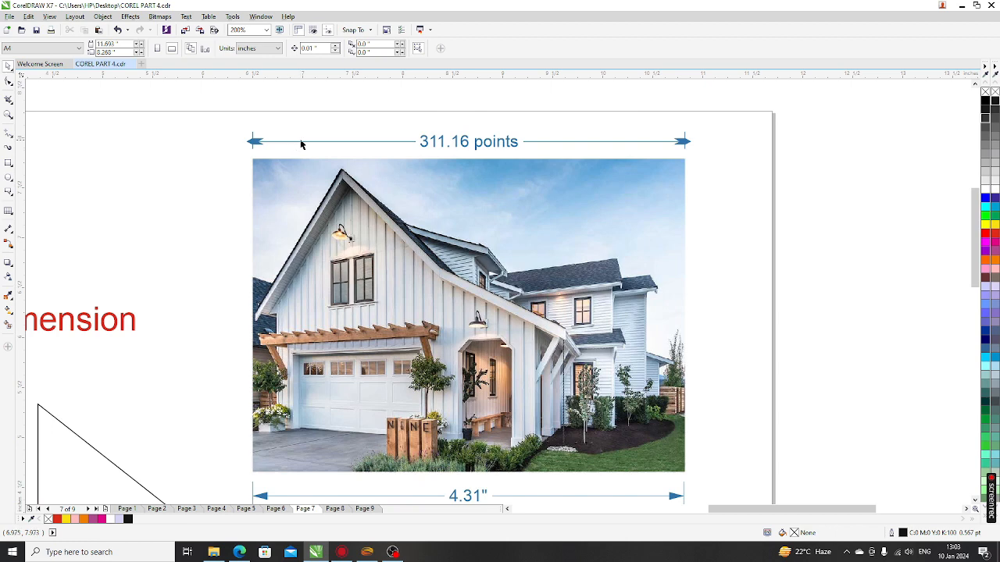
pyautogui.click(427, 147)
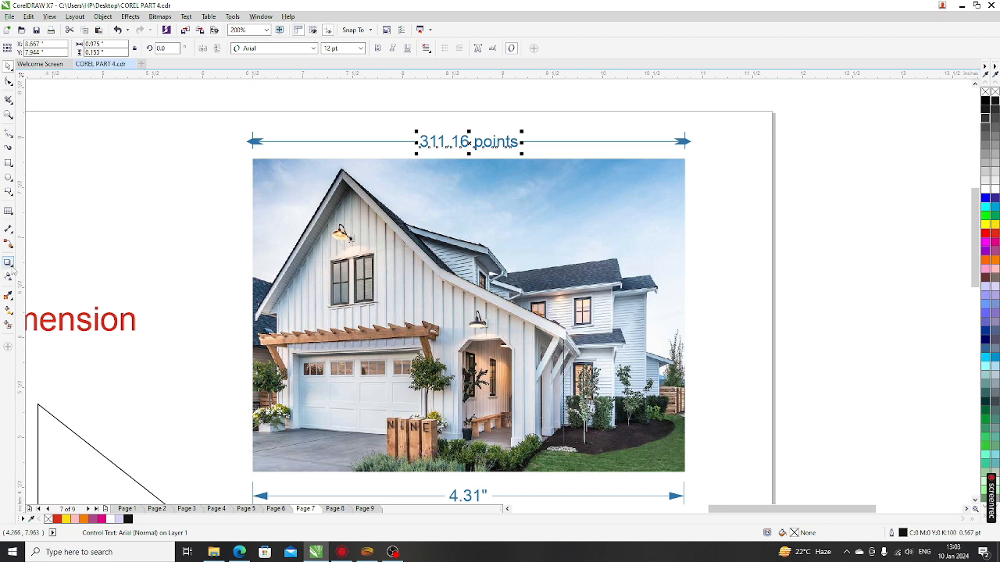
# Step: Choose the Horizontal or Vertical Dimension tool from the dimension flyout
pyautogui.click(7, 228)
pyautogui.scroll(-1, 420, 190)
pyautogui.scroll(-1, 420, 191)
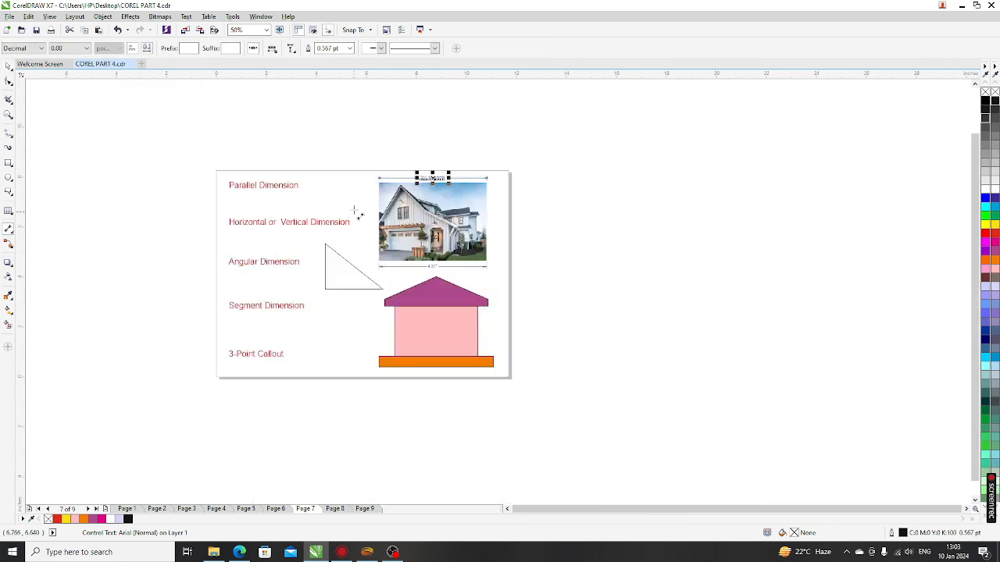
pyautogui.scroll(1, 361, 207)
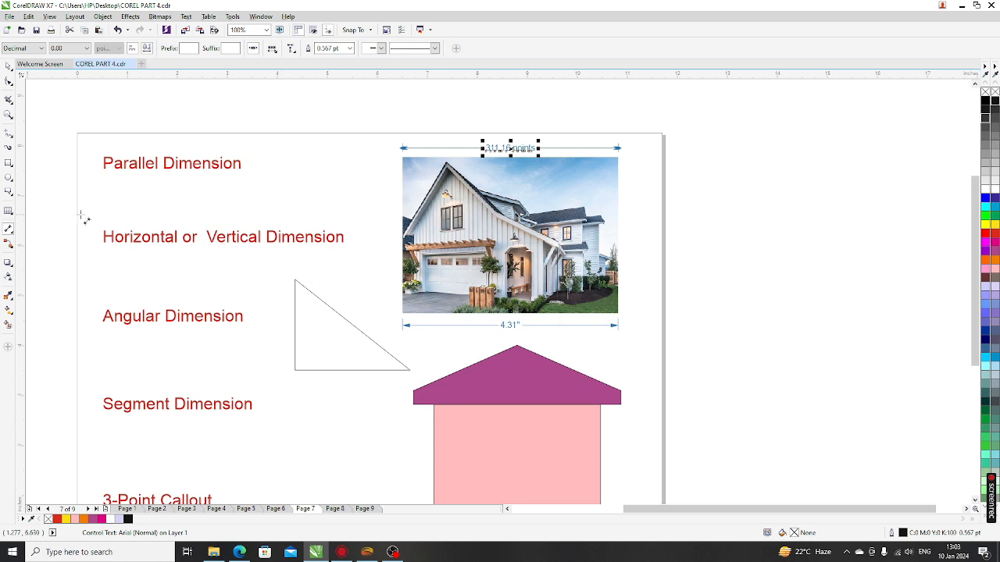
pyautogui.click(9, 230)
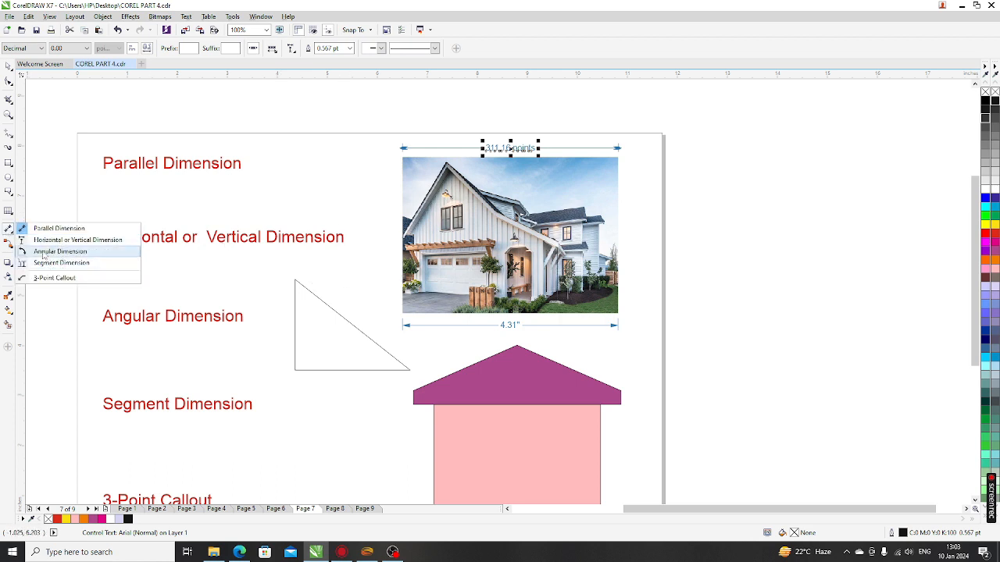
pyautogui.click(42, 243)
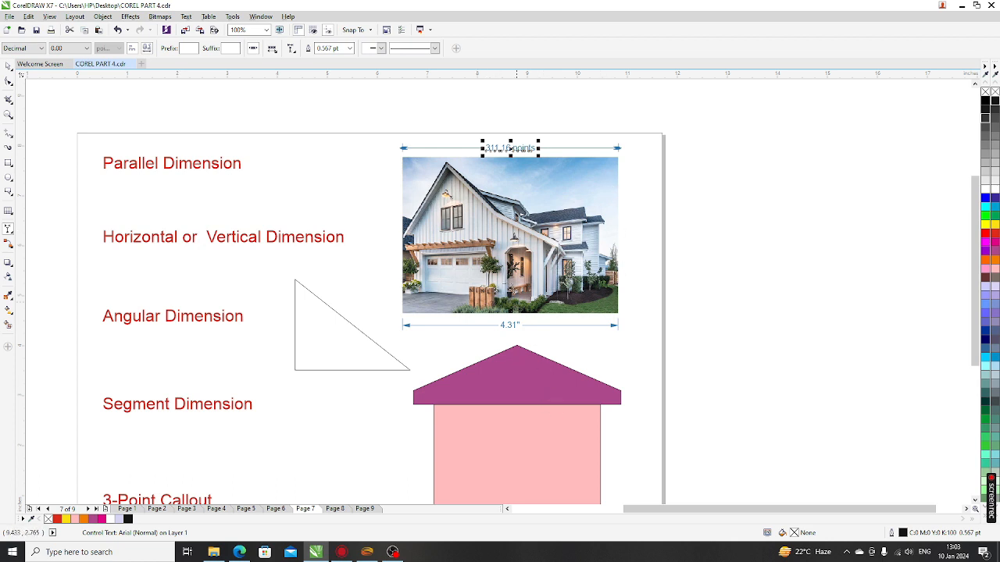
# Step: Draw a 3.10" vertical dimension along the photo's right edge and align its top end
pyautogui.click(618, 155)
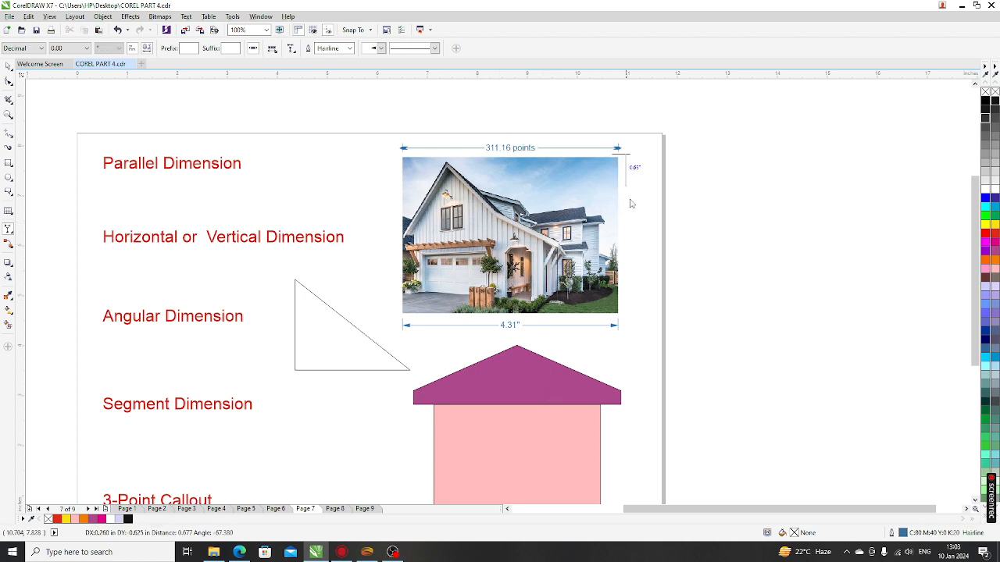
pyautogui.click(618, 314)
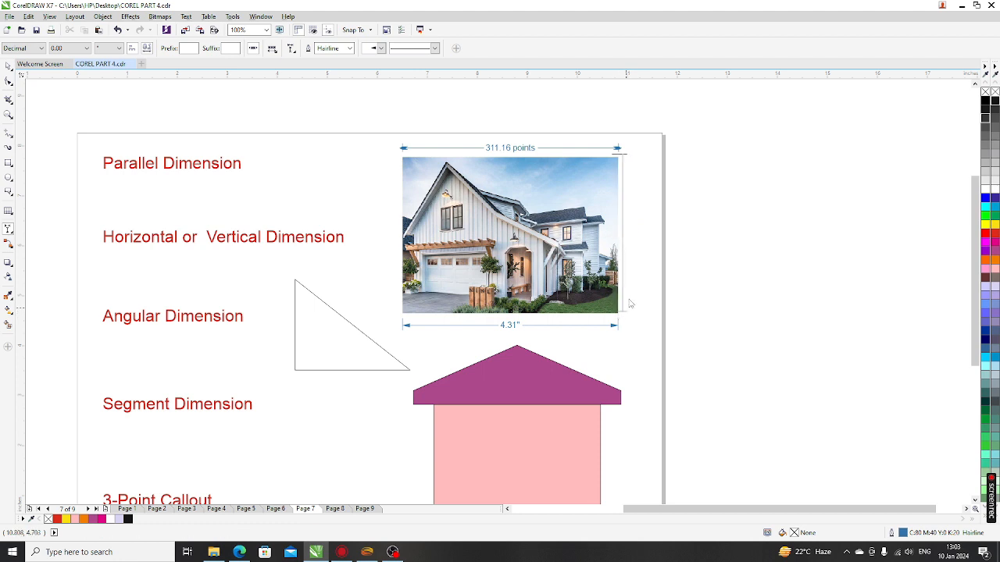
pyautogui.click(632, 272)
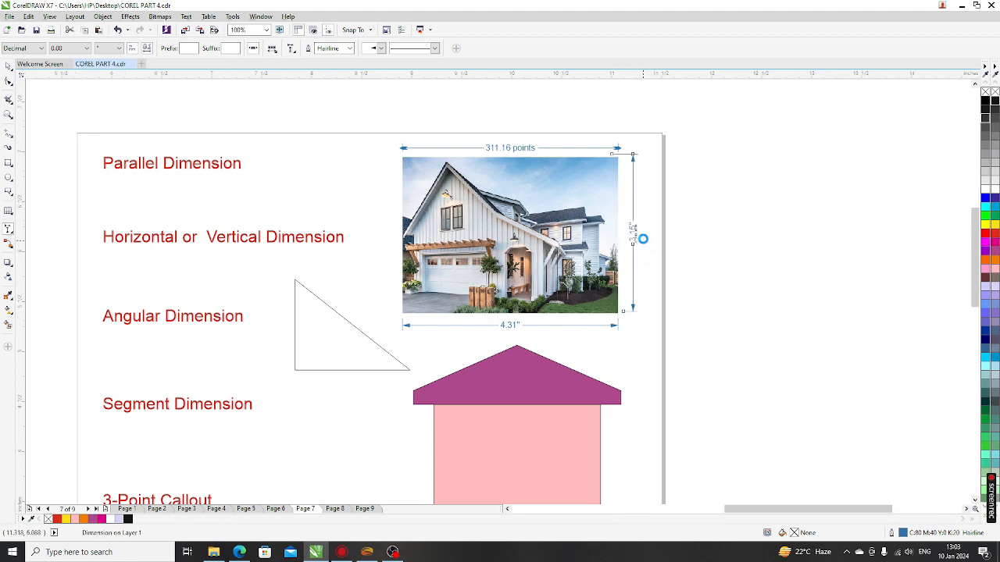
pyautogui.scroll(2, 640, 239)
pyautogui.scroll(-2, 591, 191)
pyautogui.scroll(2, 594, 180)
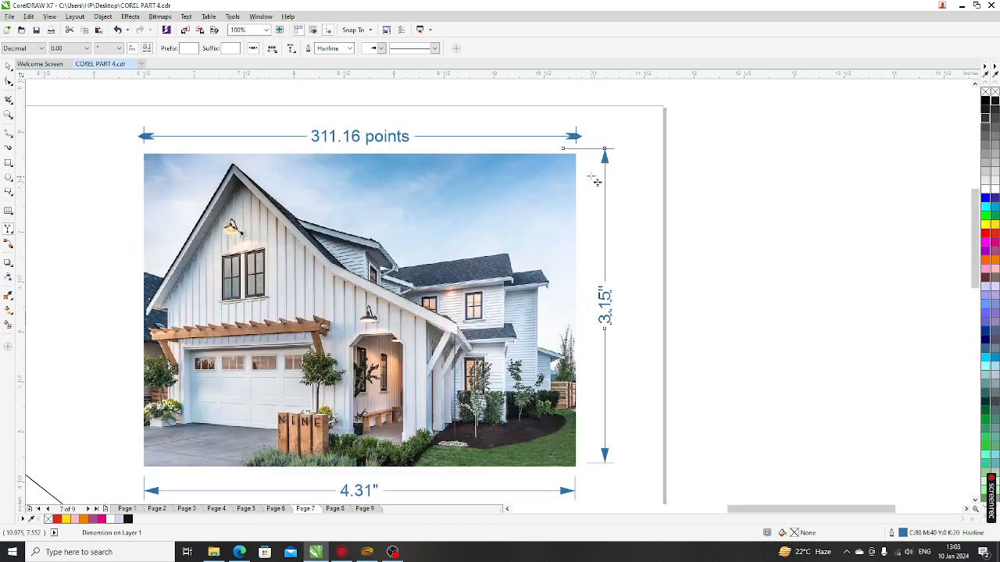
pyautogui.moveTo(590, 144); pyautogui.dragTo(588, 154)
pyautogui.scroll(2, 591, 469)
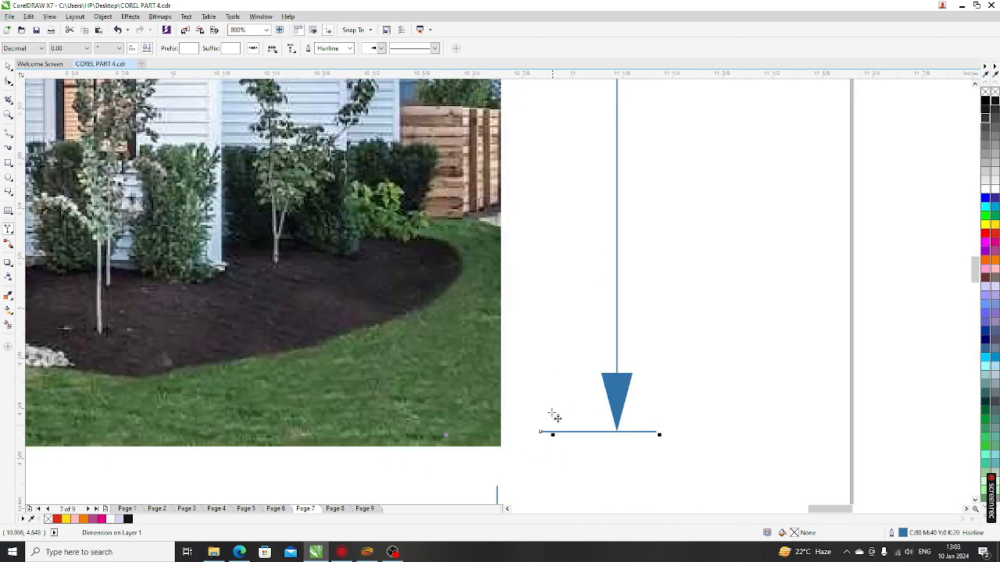
pyautogui.scroll(-4, 551, 415)
pyautogui.scroll(-2, 504, 345)
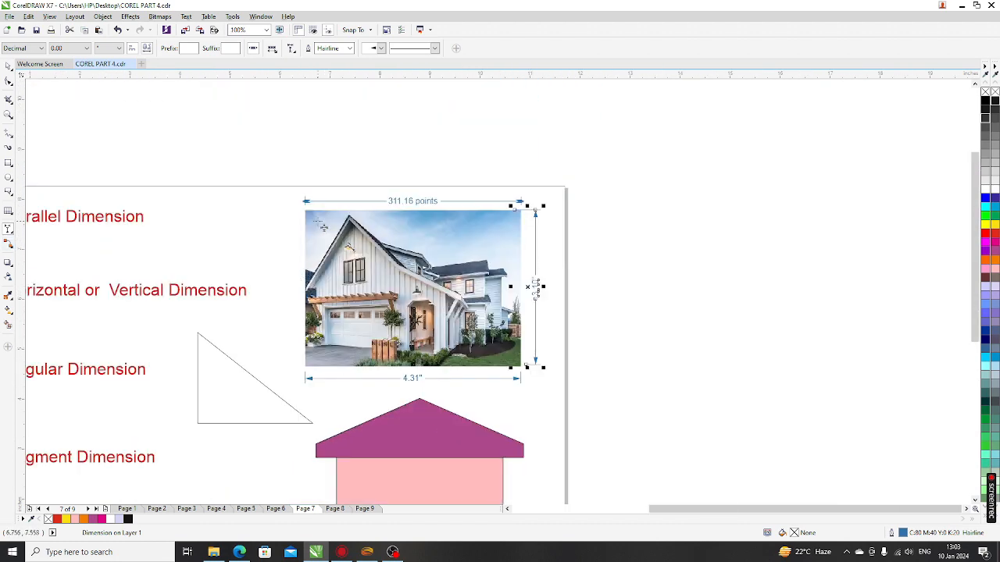
# Step: Delete the 311.16 points dimension above the photo
pyautogui.click(9, 67)
pyautogui.moveTo(275, 151); pyautogui.dragTo(606, 245)
pyautogui.press('Delete')
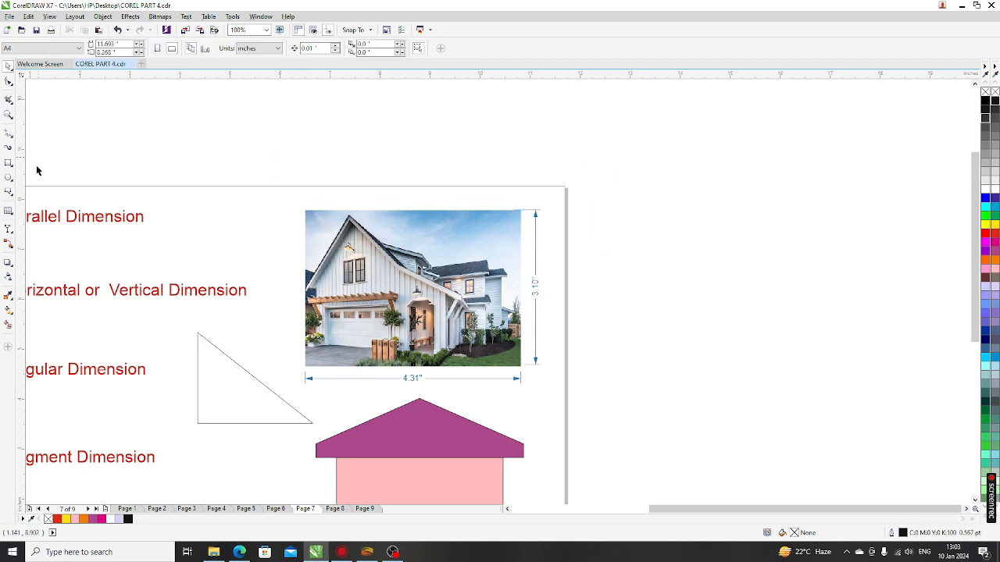
# Step: Draw a 4.31" horizontal dimension along the photo's top edge and place it above
pyautogui.click(8, 228)
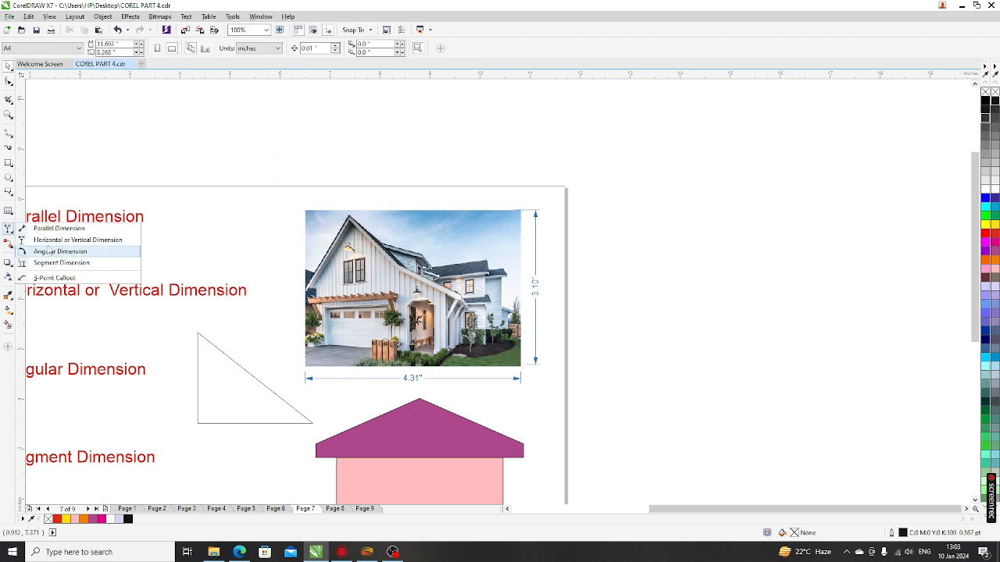
pyautogui.click(50, 242)
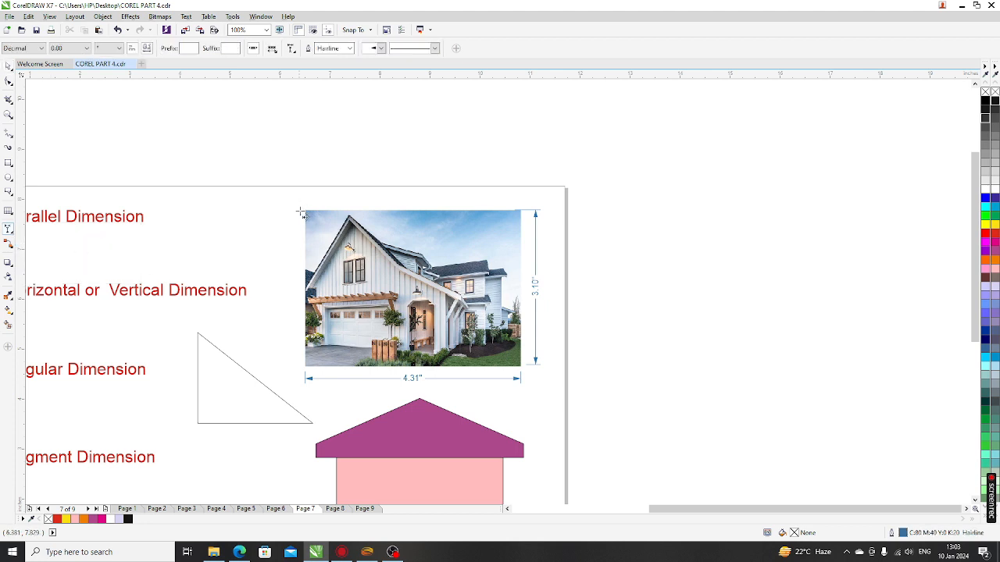
pyautogui.moveTo(324, 212); pyautogui.dragTo(523, 212)
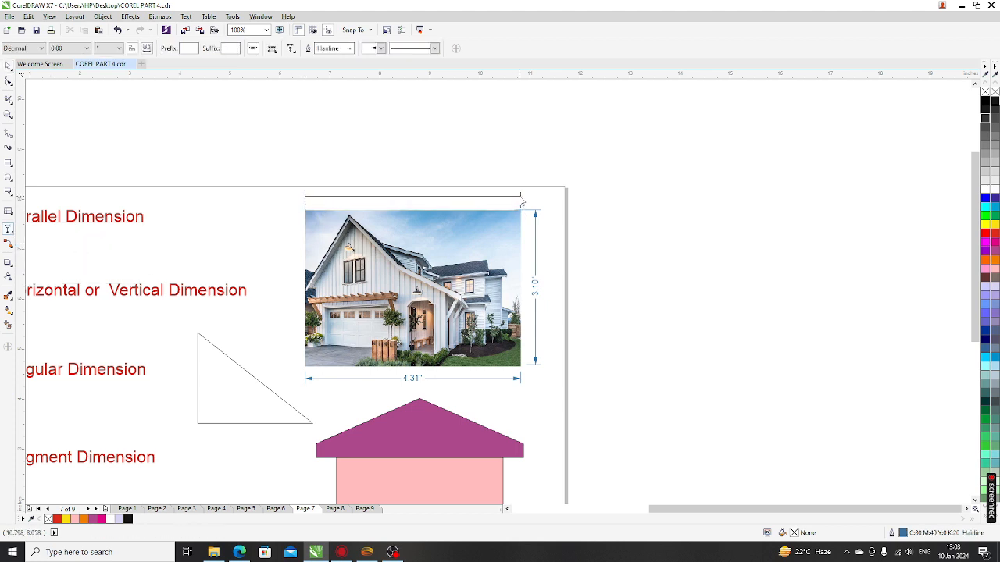
pyautogui.click(522, 200)
pyautogui.scroll(2, 338, 226)
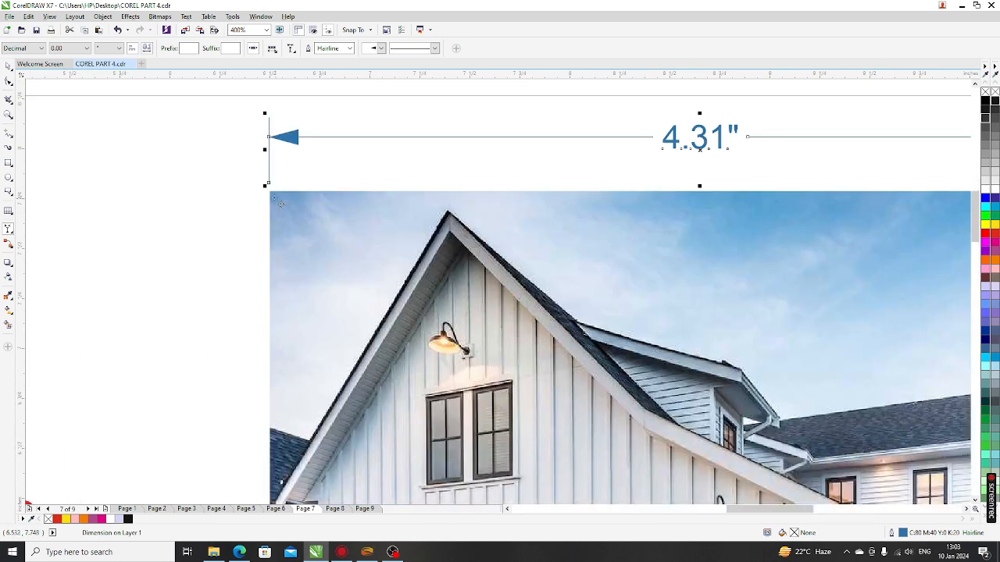
pyautogui.scroll(-1, 338, 226)
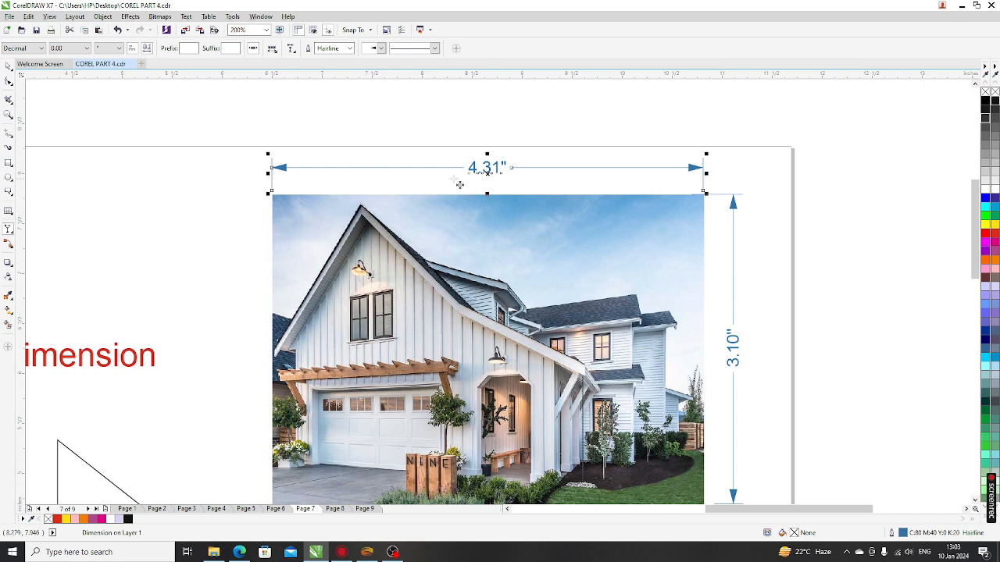
pyautogui.scroll(-1, 450, 181)
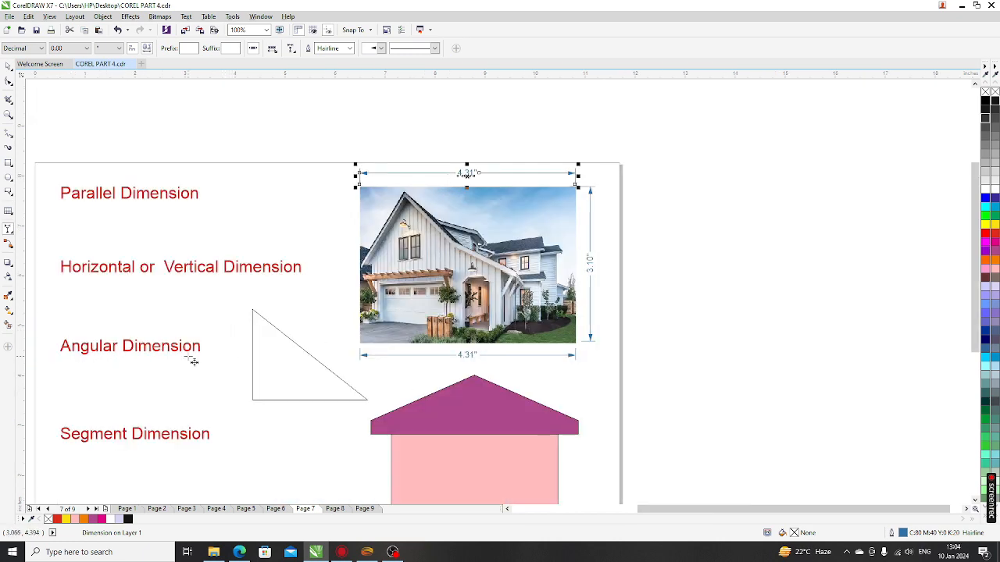
# Step: Switch to Angular Dimension and mark the triangle's right-angle corner as 90.09°
pyautogui.click(8, 232)
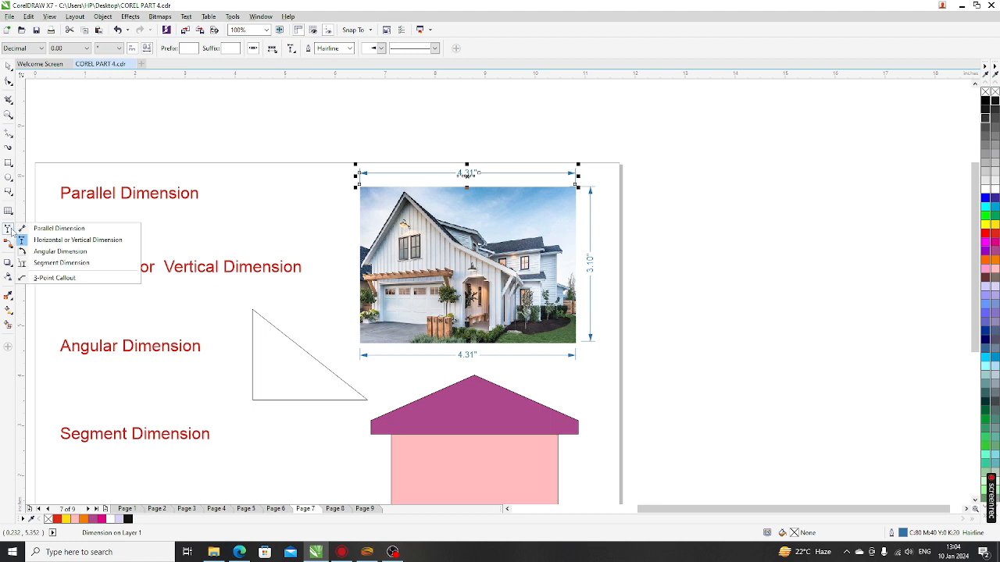
pyautogui.click(56, 252)
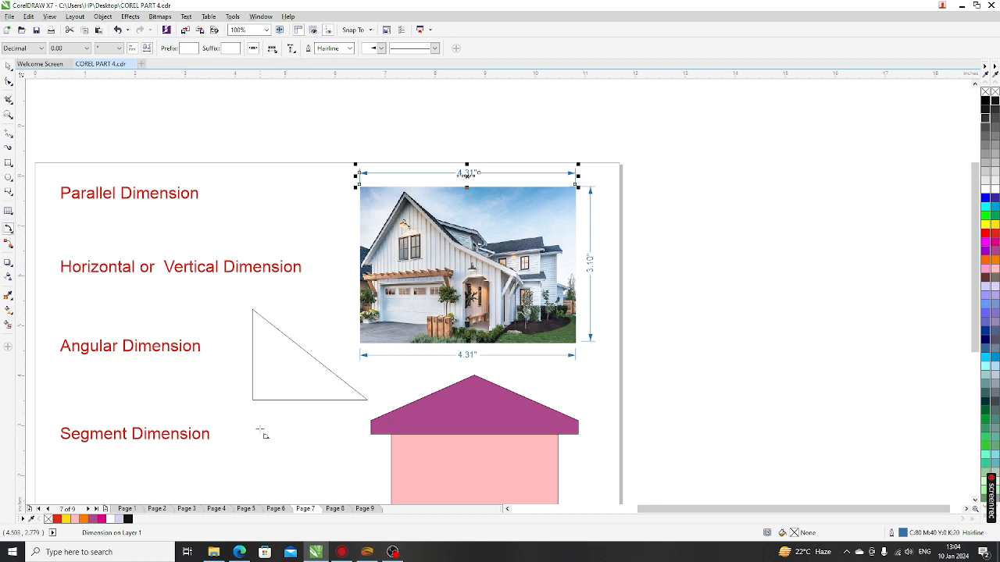
pyautogui.scroll(2, 252, 402)
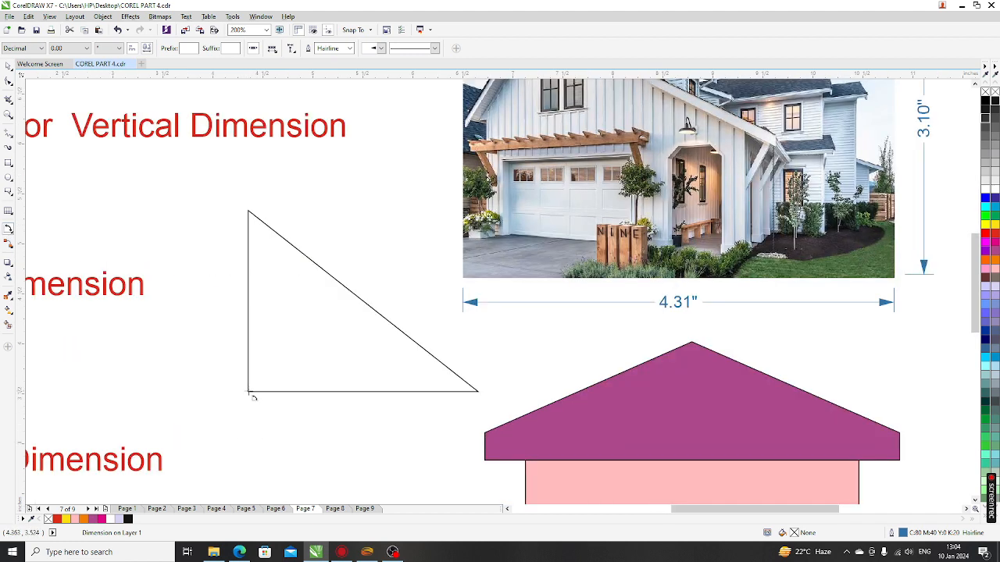
pyautogui.moveTo(249, 392); pyautogui.dragTo(303, 392)
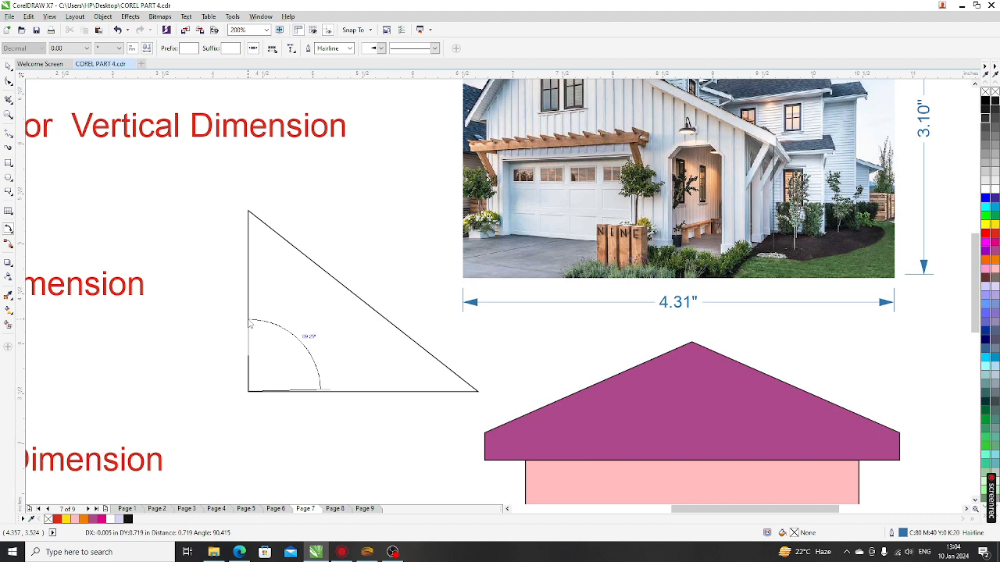
pyautogui.click(250, 324)
pyautogui.click(319, 394)
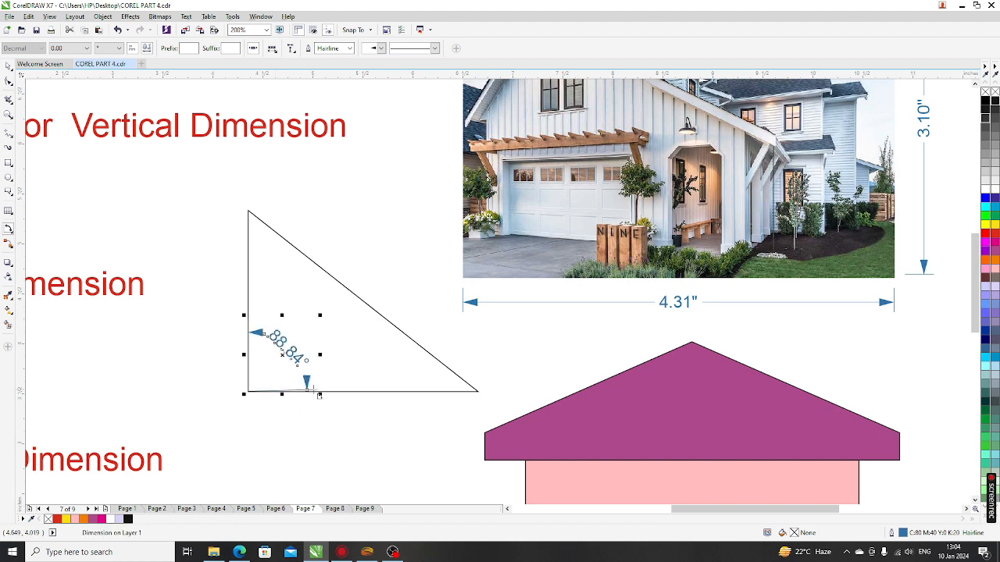
pyautogui.scroll(3, 320, 390)
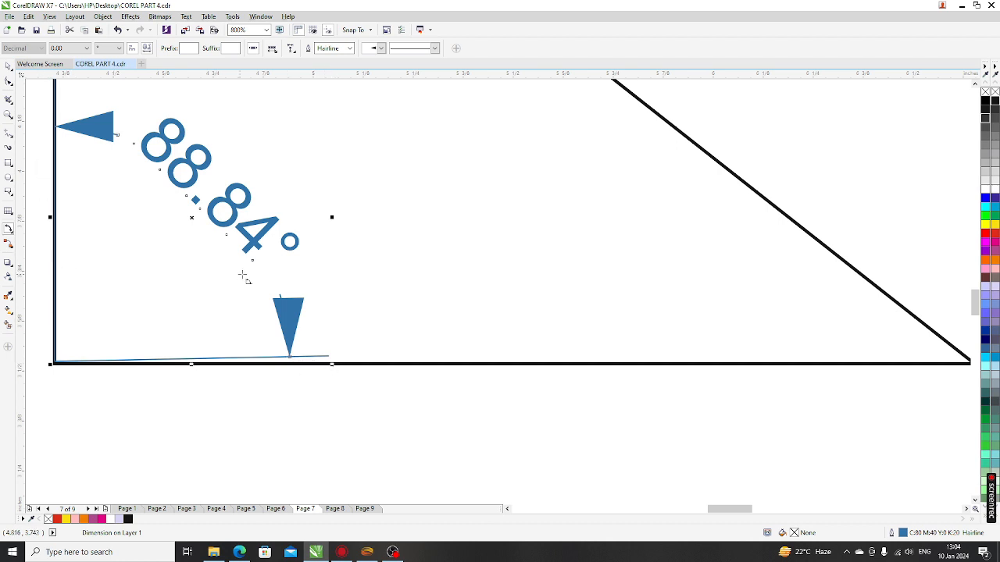
pyautogui.scroll(-3, 243, 277)
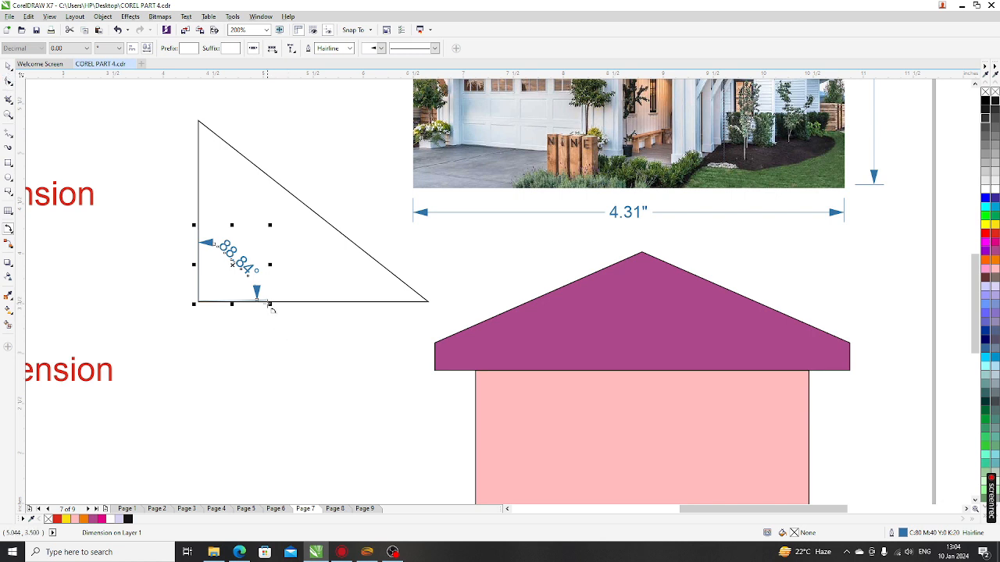
pyautogui.moveTo(269, 303); pyautogui.dragTo(274, 310)
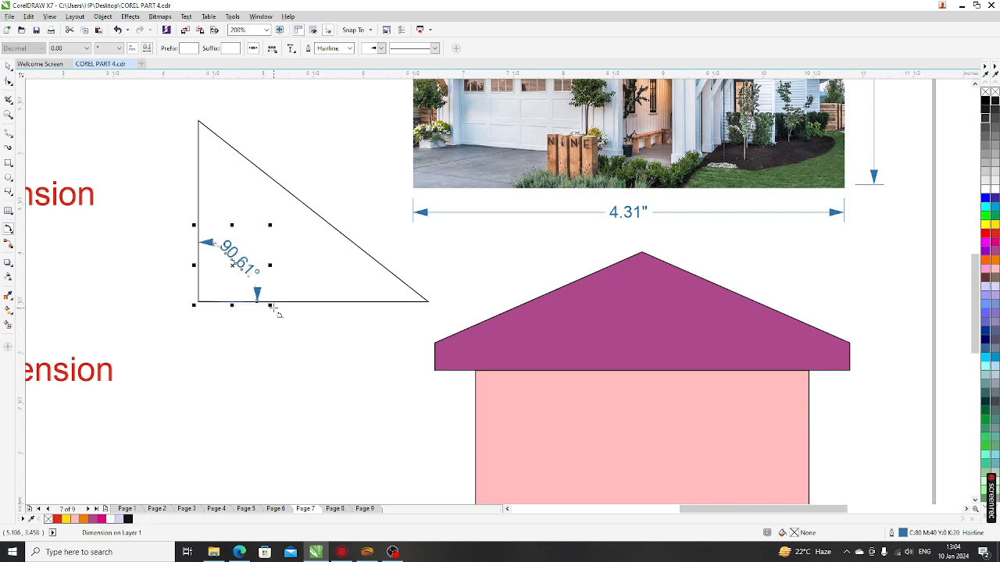
pyautogui.scroll(3, 274, 311)
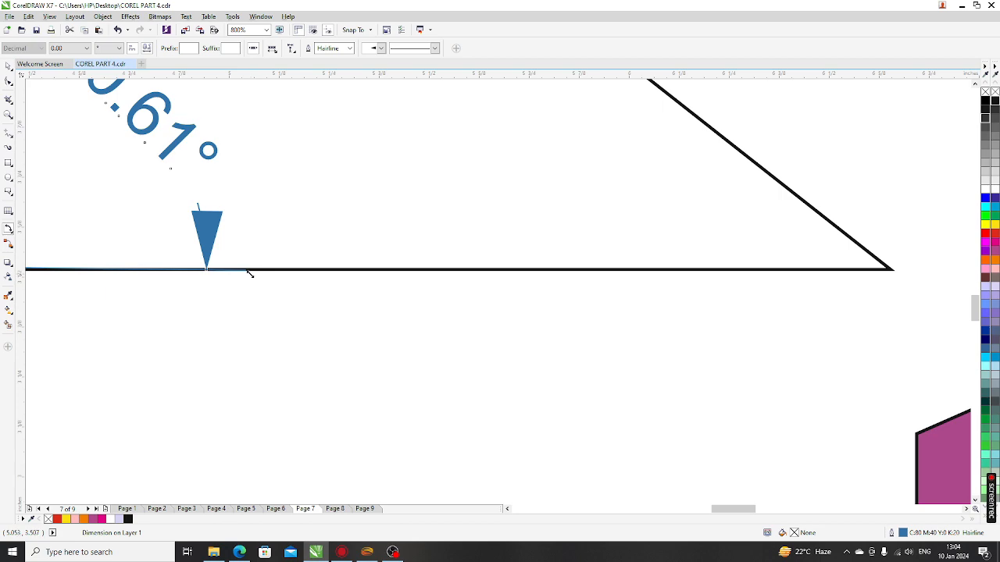
pyautogui.moveTo(245, 272); pyautogui.dragTo(248, 274)
pyautogui.scroll(-2, 319, 319)
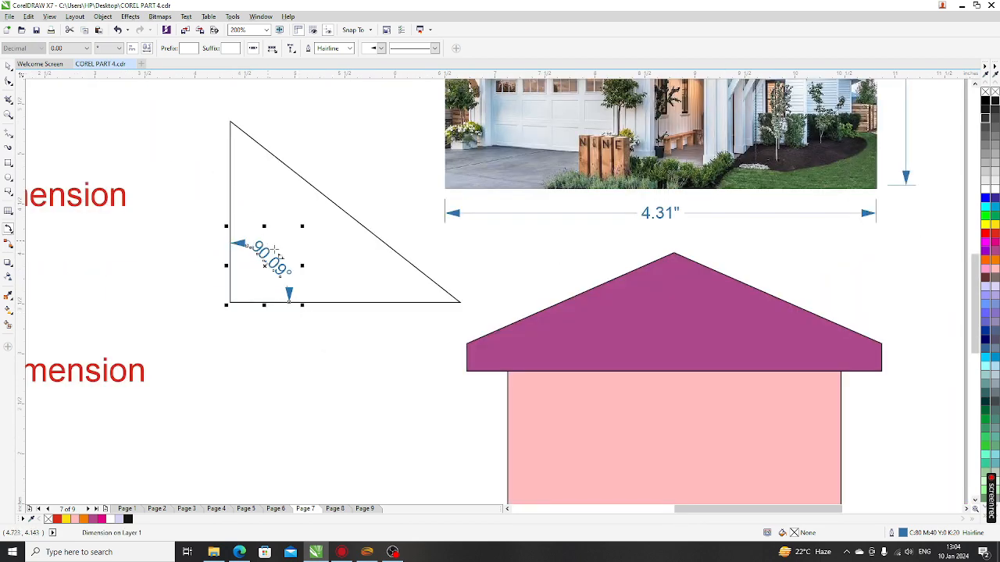
pyautogui.scroll(3, 242, 266)
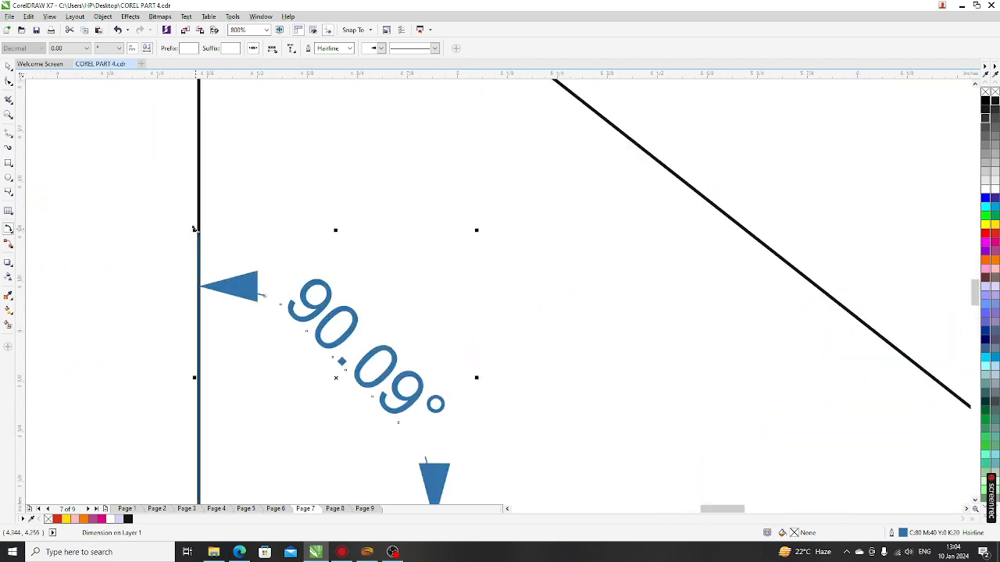
pyautogui.scroll(-2, 195, 229)
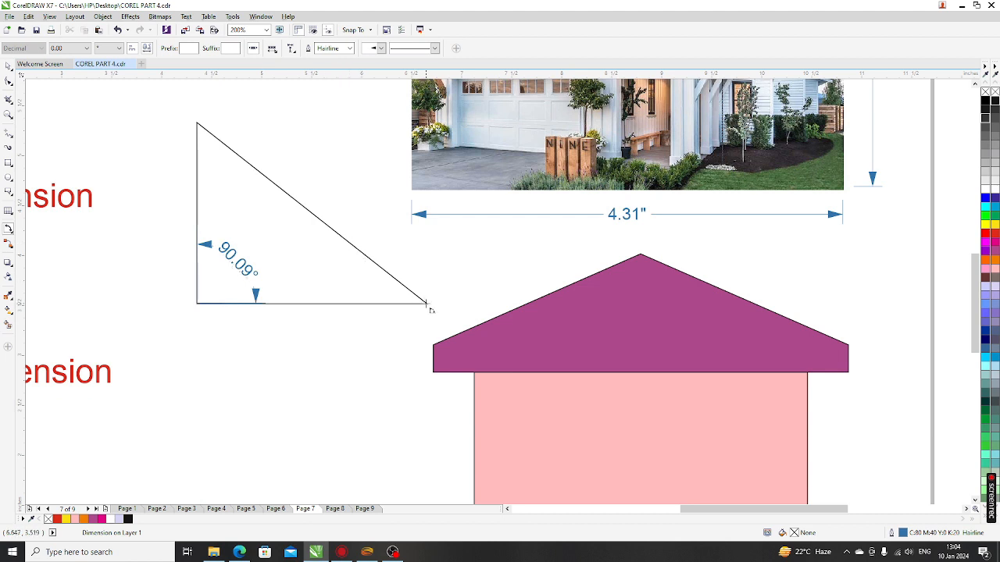
# Step: Add a 38.81° angle dimension between the triangle's base and sloping edge
pyautogui.click(428, 304)
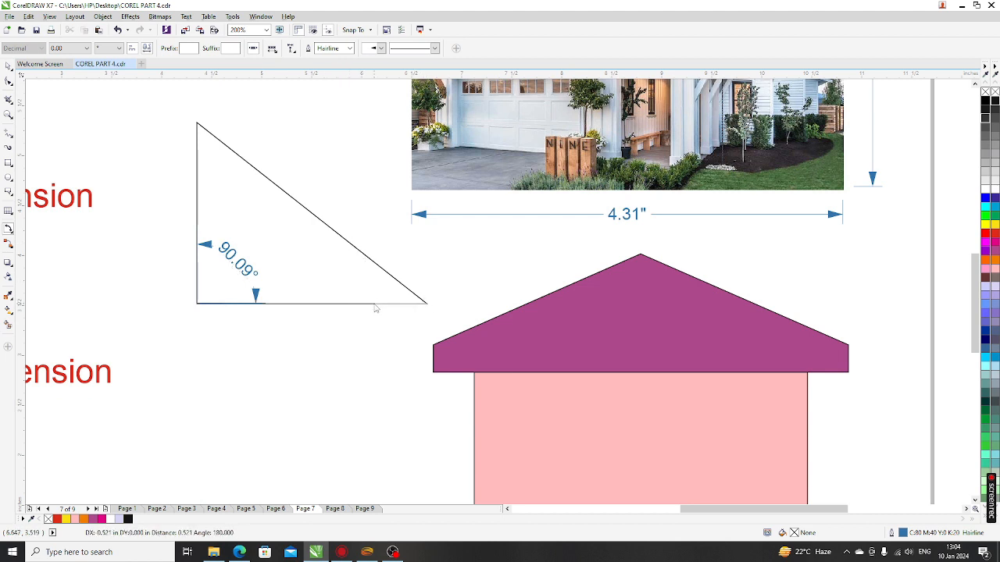
pyautogui.click(383, 303)
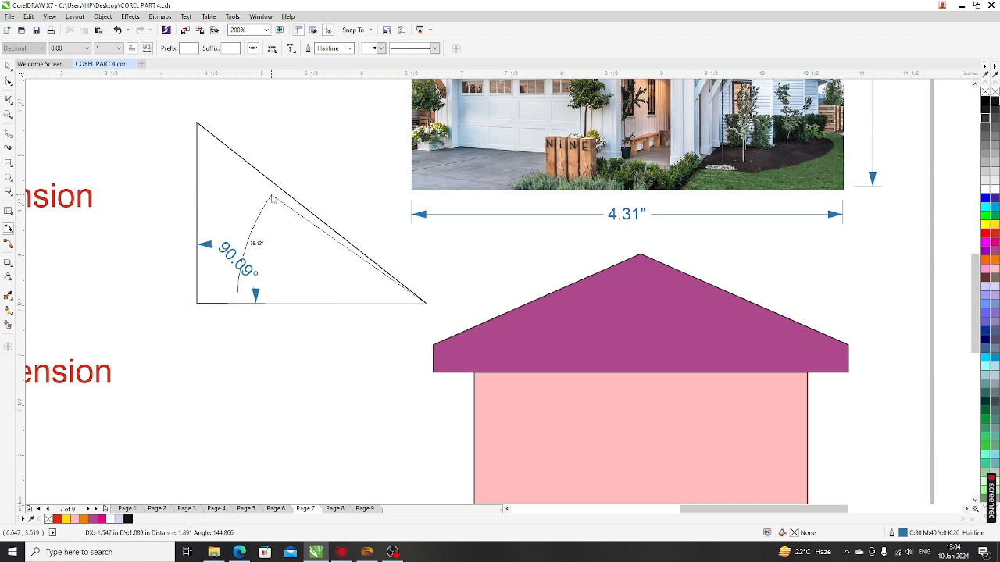
pyautogui.scroll(1, 340, 238)
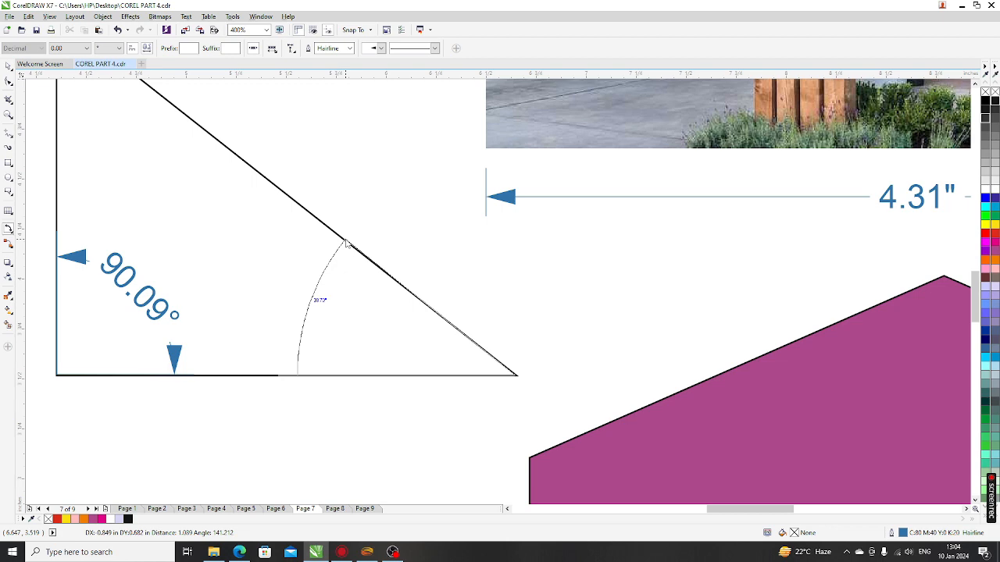
pyautogui.click(346, 243)
pyautogui.click(344, 263)
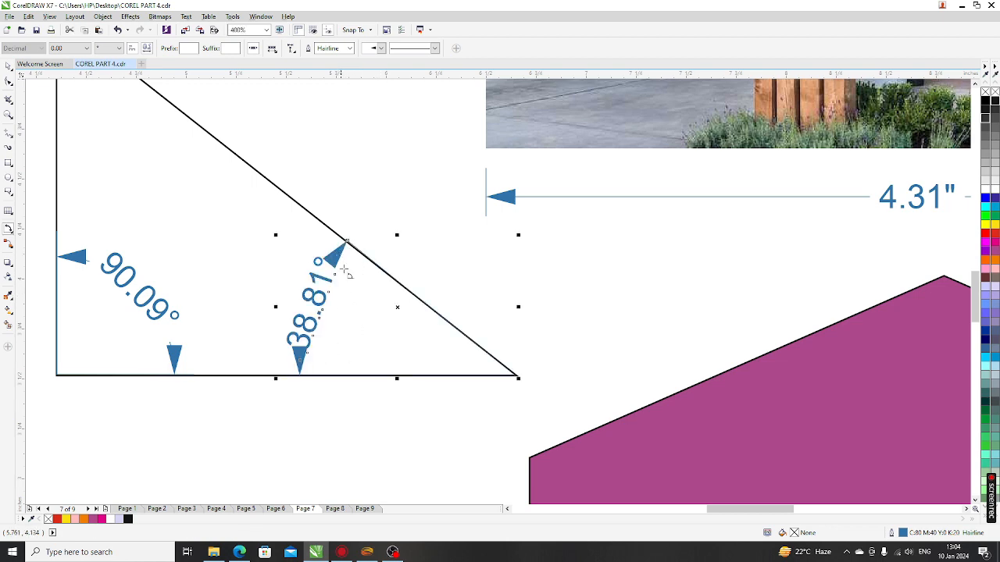
pyautogui.scroll(-2, 316, 338)
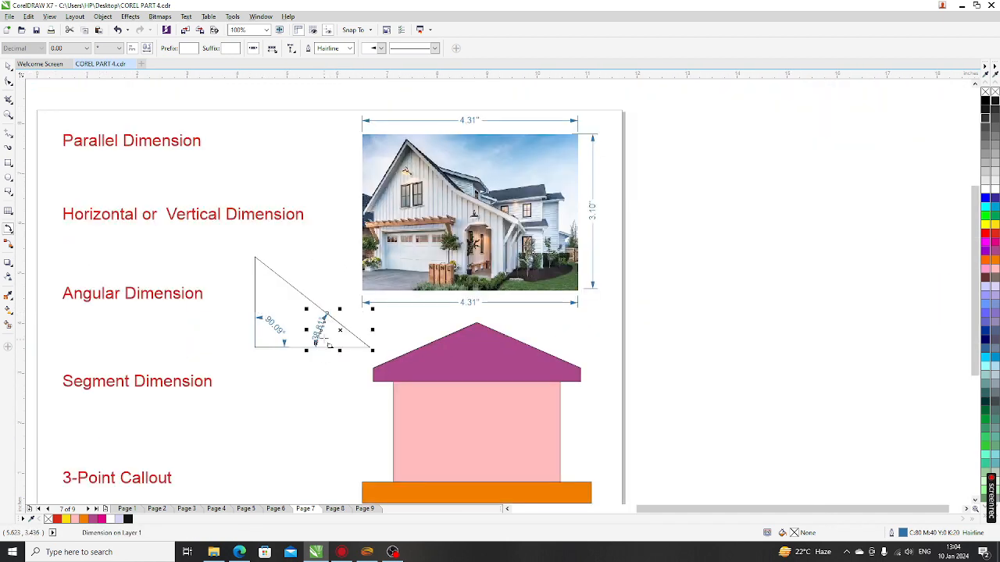
pyautogui.scroll(2, 328, 344)
pyautogui.scroll(-2, 328, 344)
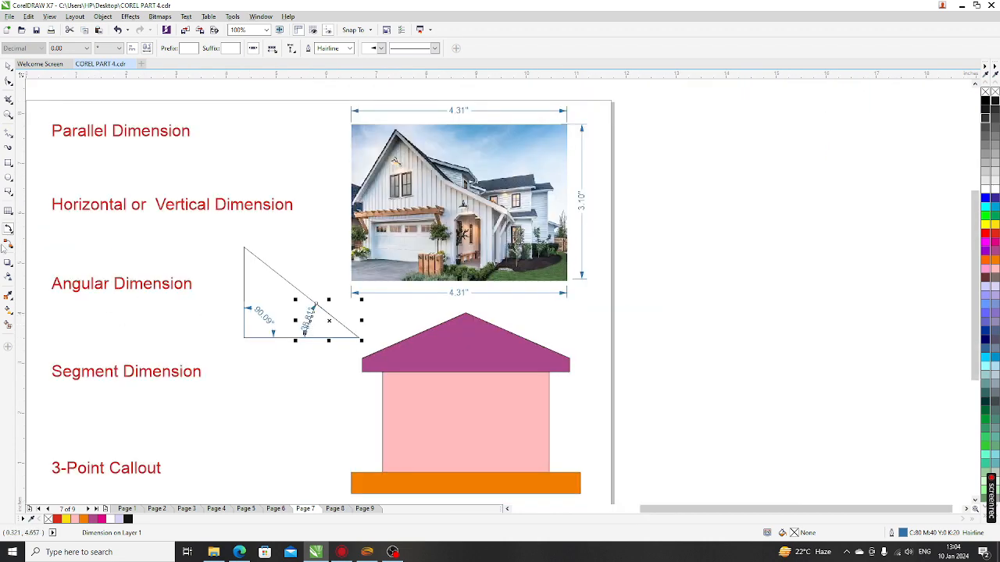
pyautogui.click(11, 235)
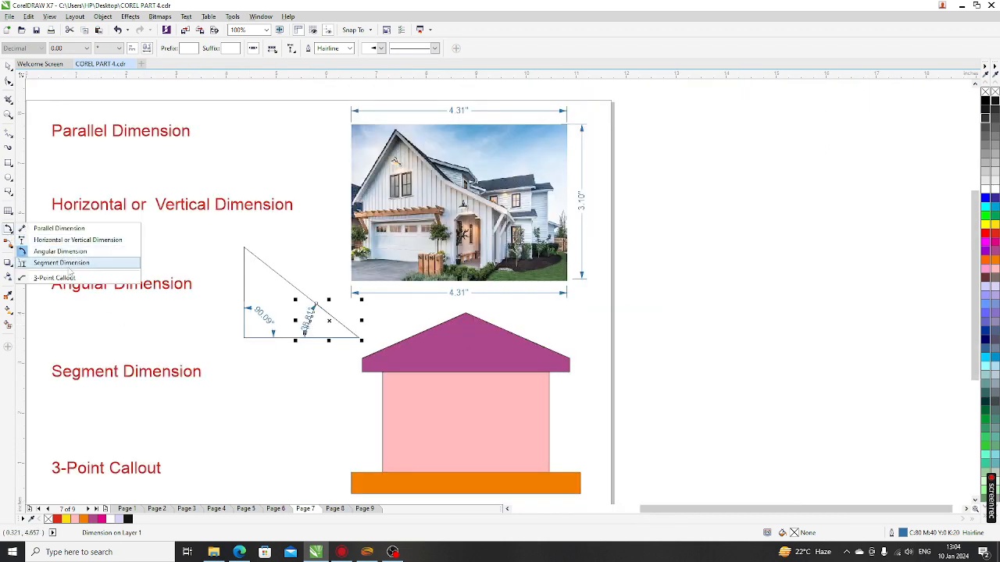
# Step: With Segment Dimension, measure the house's left side (2.71") and roof's right edge (0.28")
pyautogui.click(68, 265)
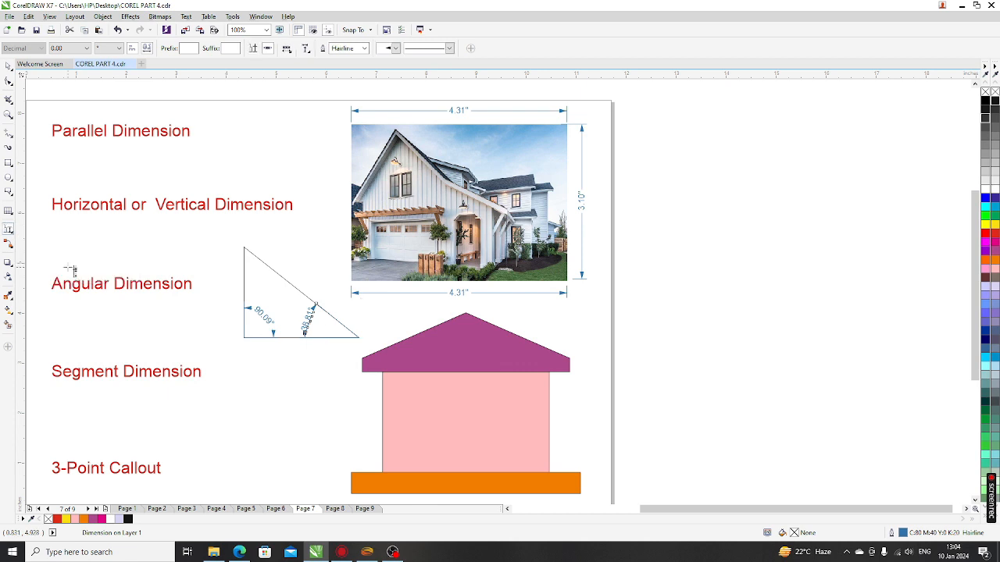
pyautogui.scroll(-1, 350, 328)
pyautogui.scroll(2, 379, 412)
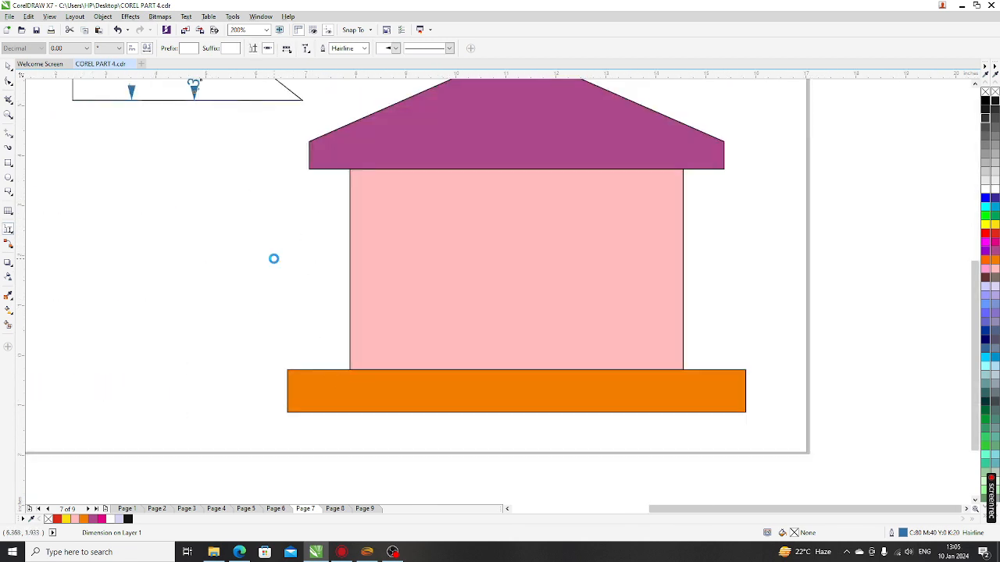
pyautogui.scroll(-1, 276, 261)
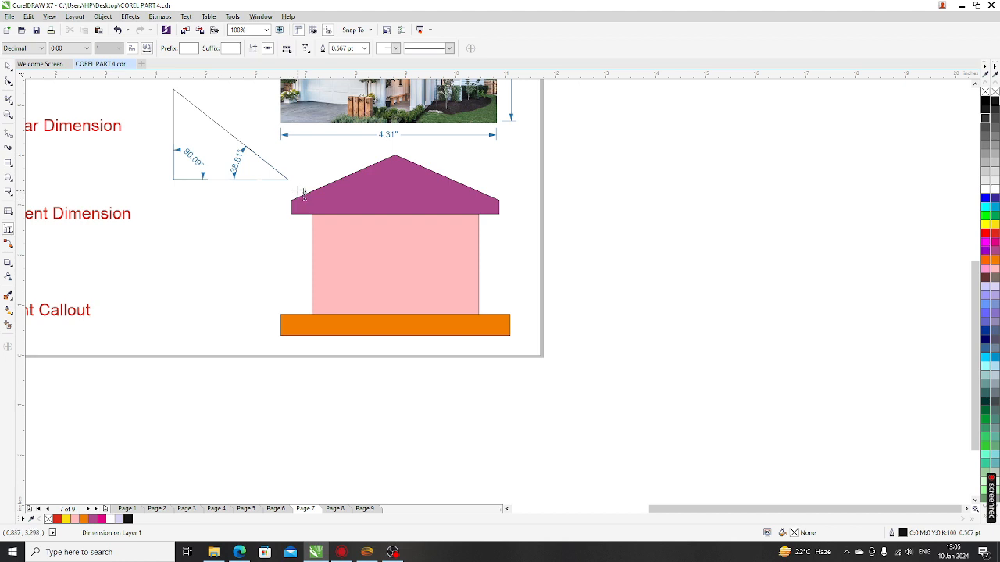
pyautogui.moveTo(260, 226); pyautogui.dragTo(260, 339)
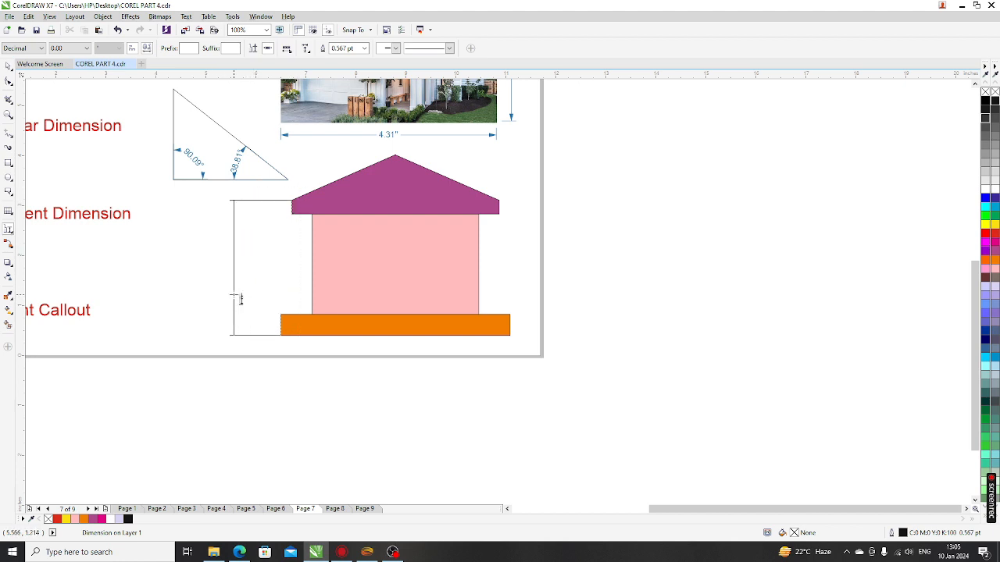
pyautogui.click(233, 302)
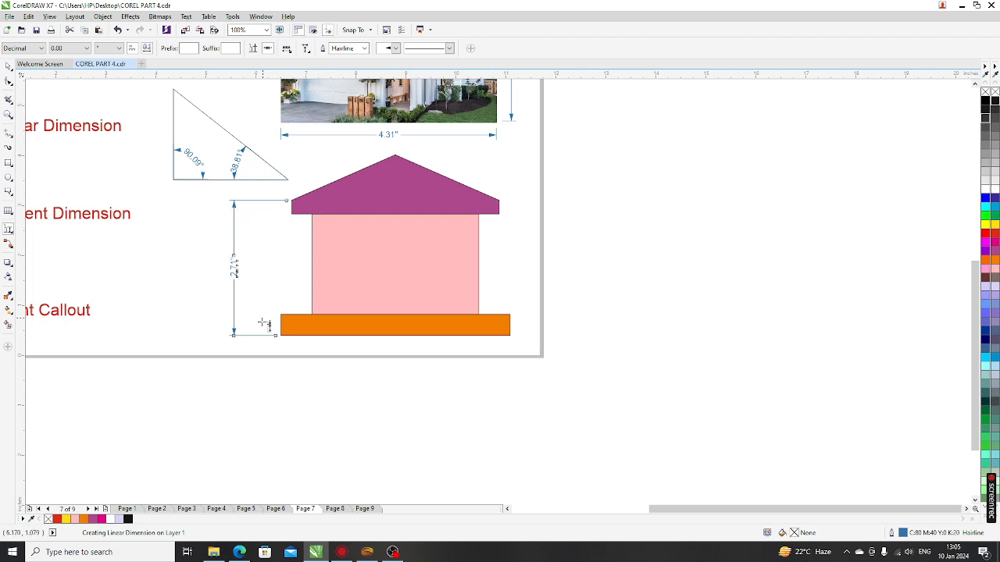
pyautogui.moveTo(463, 171); pyautogui.dragTo(528, 315)
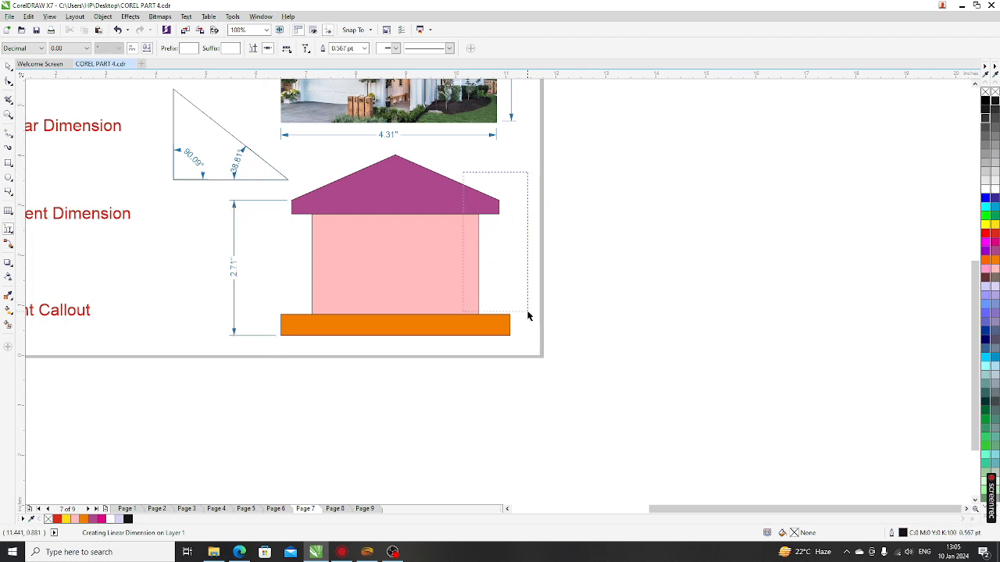
pyautogui.click(525, 249)
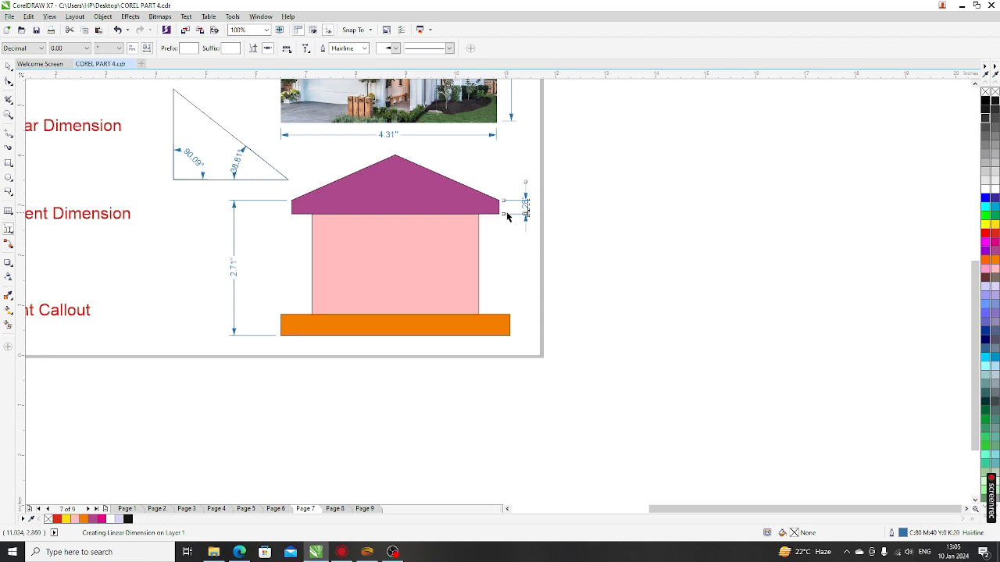
pyautogui.scroll(-1, 349, 278)
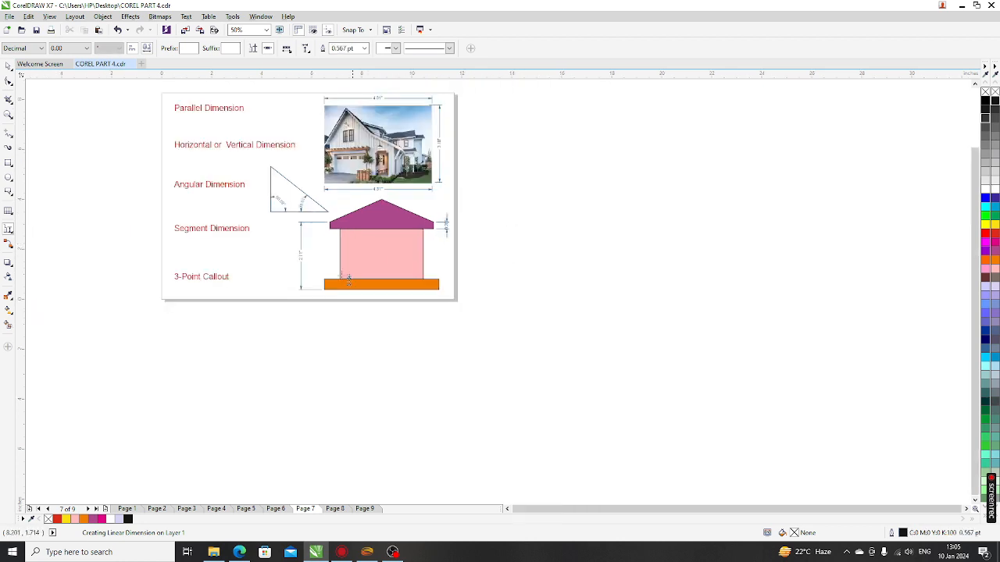
pyautogui.scroll(1, 218, 279)
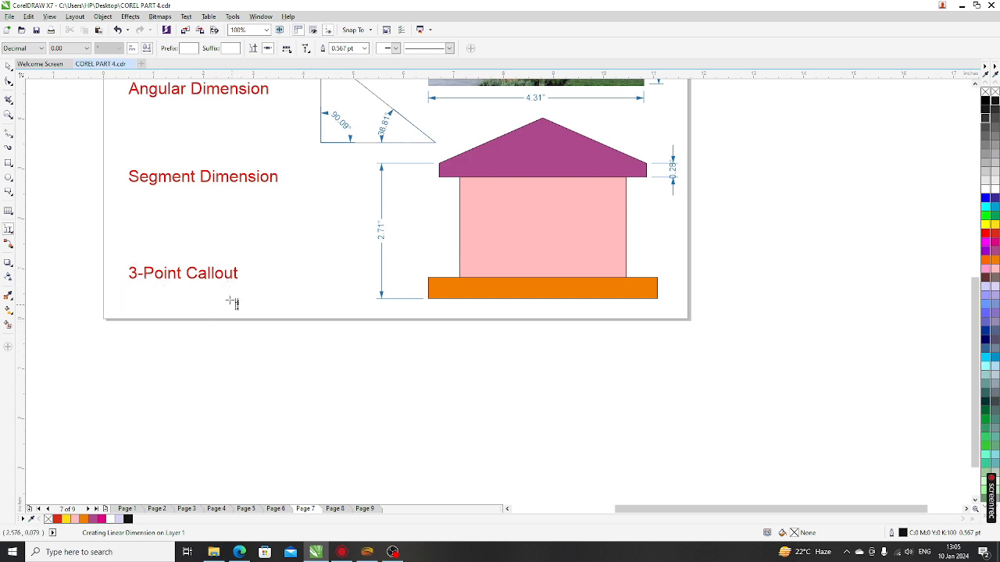
# Step: Choose the 3-Point Callout tool, draw a trial callout, then delete it
pyautogui.click(12, 234)
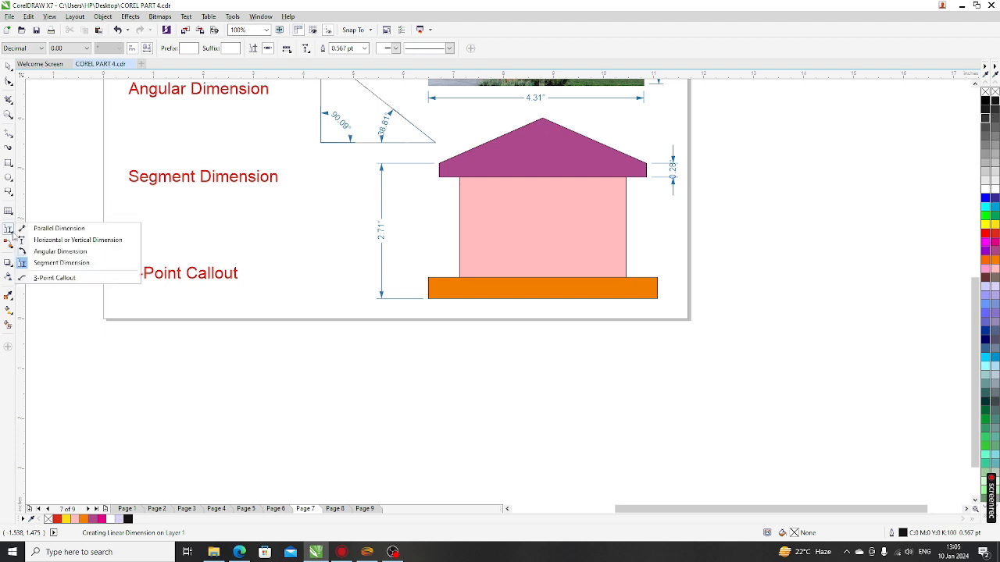
pyautogui.click(61, 278)
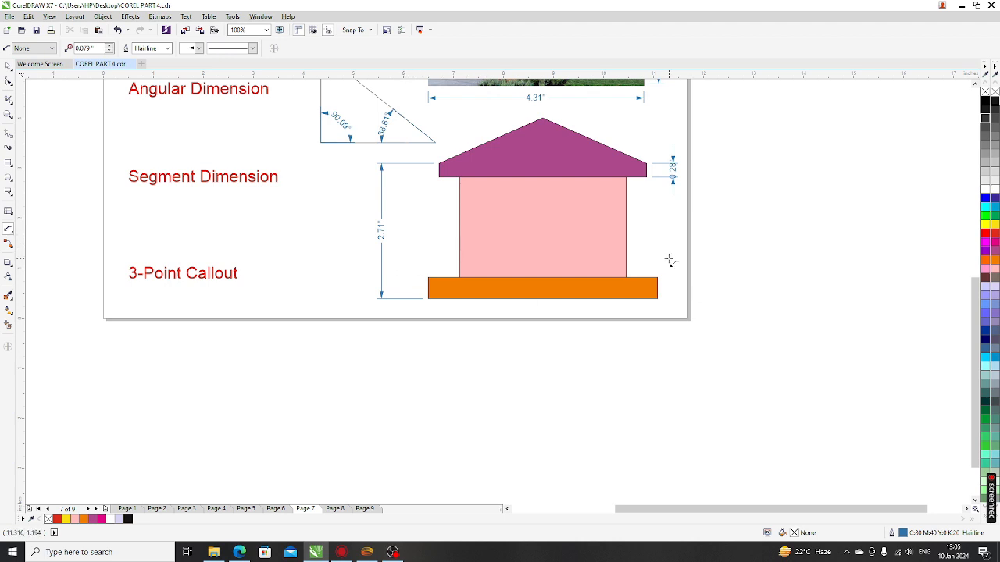
pyautogui.moveTo(669, 260); pyautogui.dragTo(629, 228)
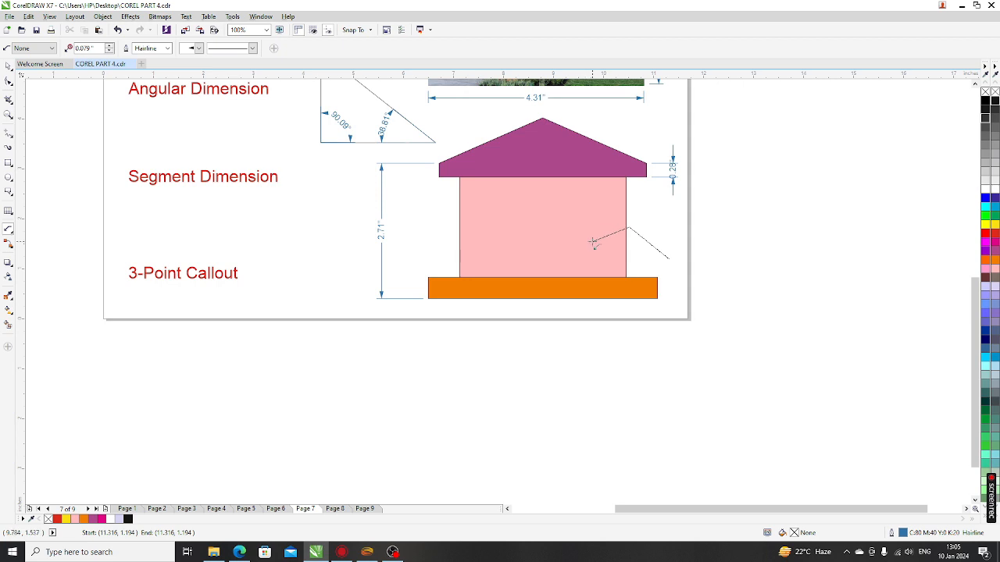
pyautogui.click(593, 242)
pyautogui.scroll(3, 664, 250)
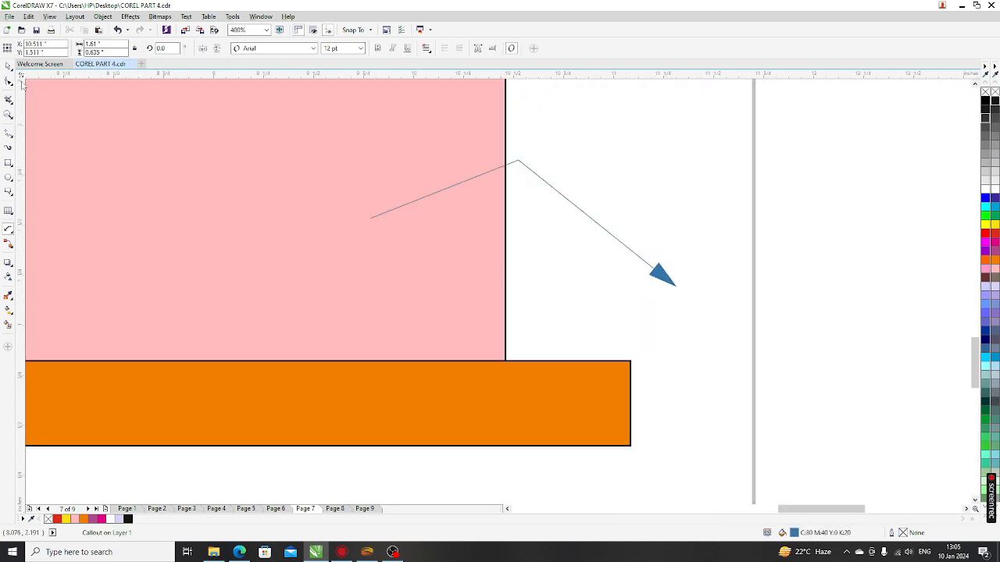
pyautogui.scroll(-2, 375, 258)
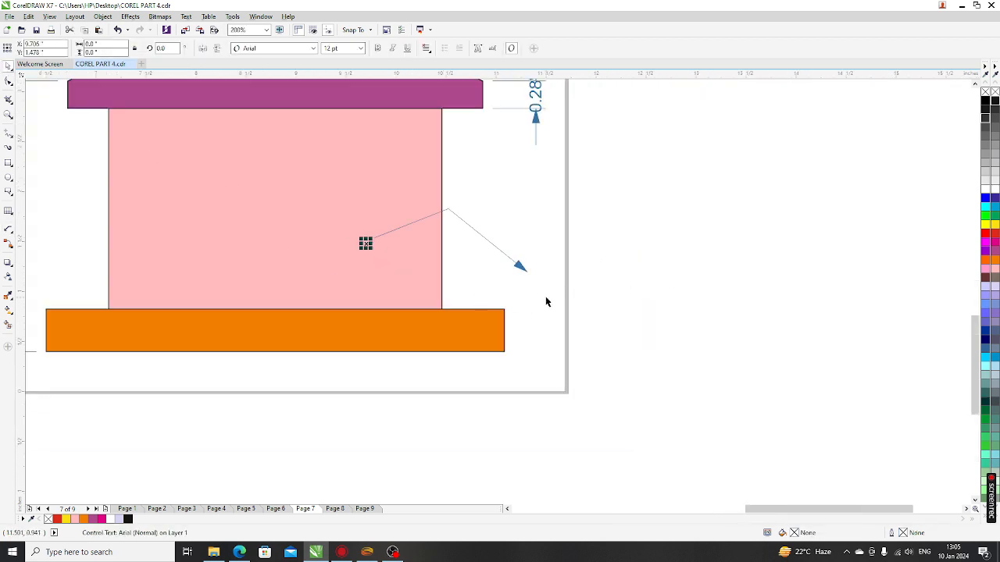
pyautogui.click(517, 265)
pyautogui.press('Delete')
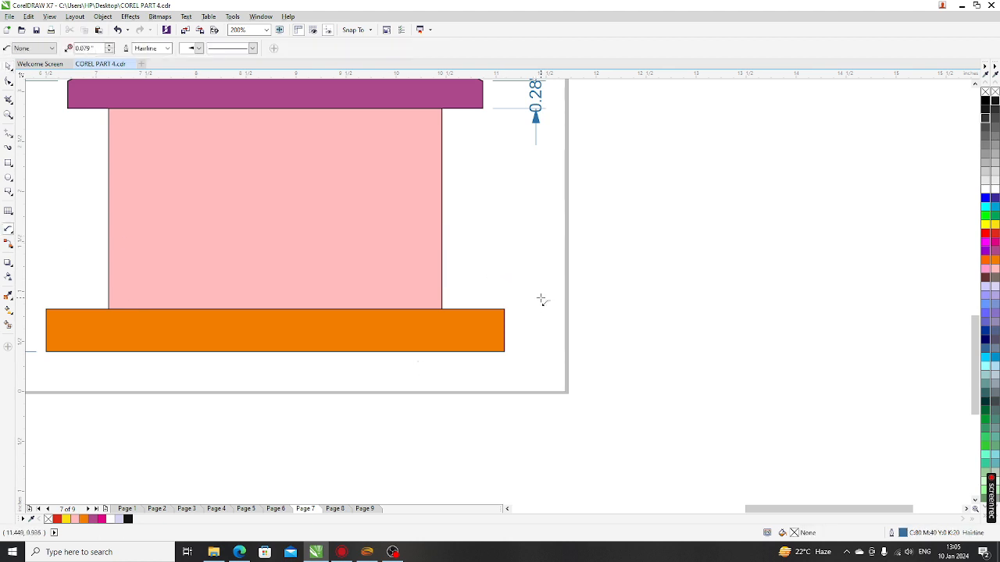
# Step: Draw two 3-point callouts pointing into the house's pink wall, then return to the Pick tool
pyautogui.moveTo(541, 299); pyautogui.dragTo(471, 248)
pyautogui.click(382, 260)
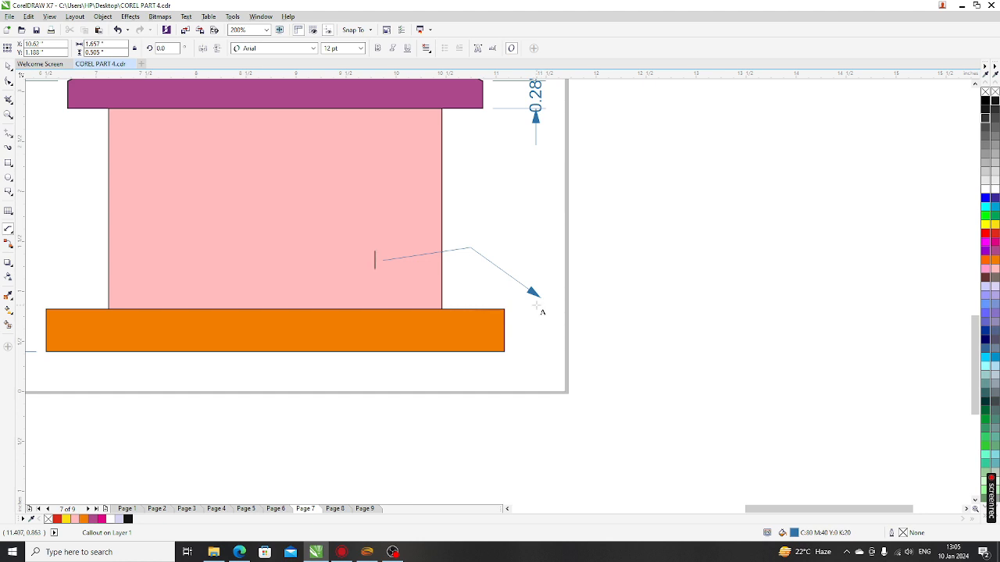
pyautogui.click(368, 183)
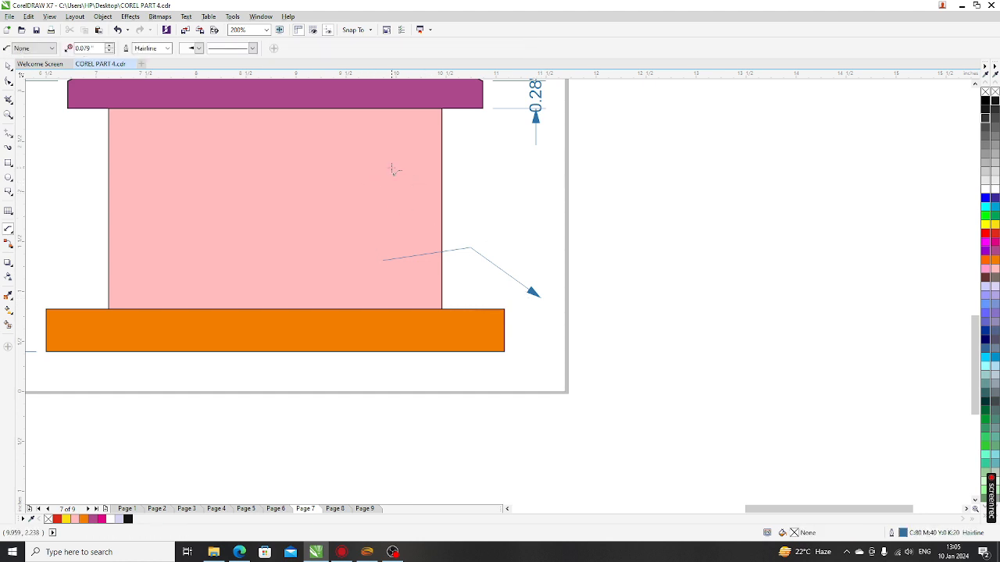
pyautogui.moveTo(393, 168); pyautogui.dragTo(495, 213)
pyautogui.click(535, 338)
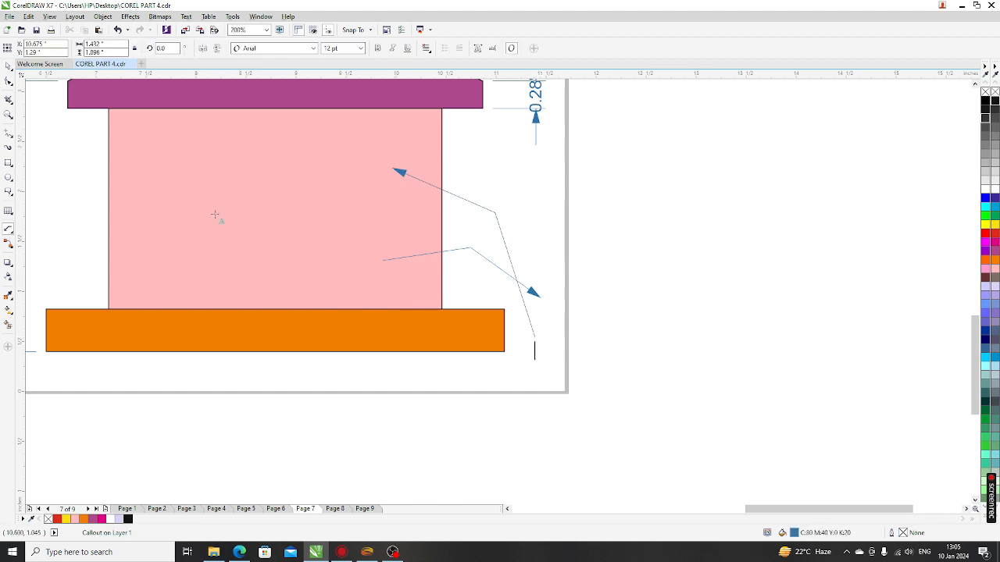
pyautogui.scroll(-2, 516, 291)
pyautogui.scroll(2, 498, 256)
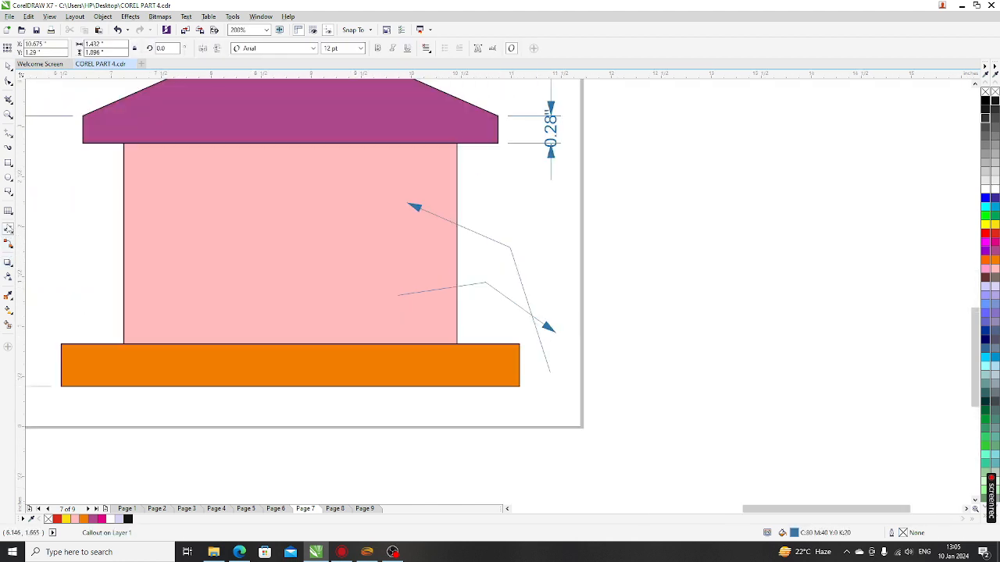
pyautogui.click(9, 229)
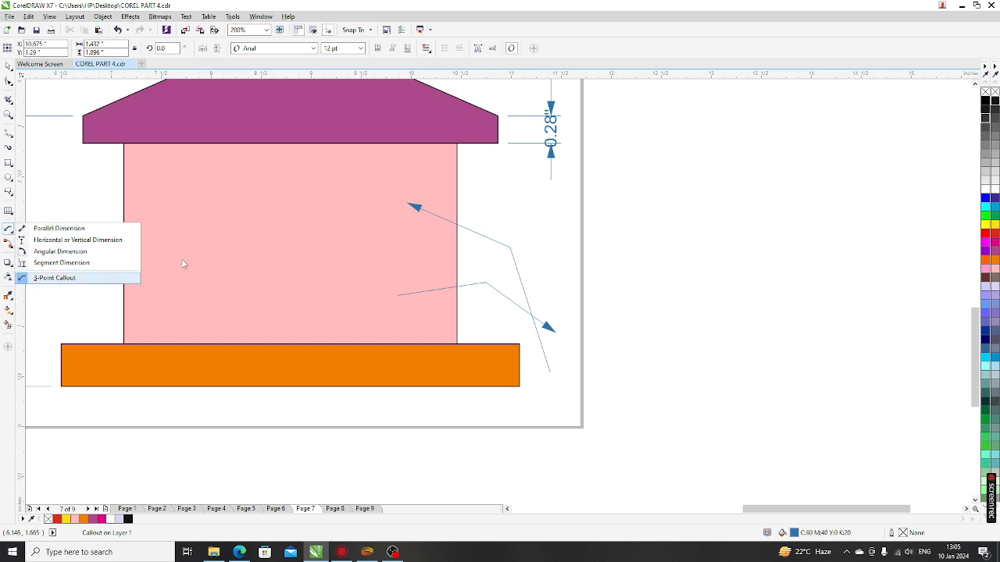
pyautogui.click(9, 68)
pyautogui.click(35, 78)
# Step: Go to Page 8's connector examples
pyautogui.scroll(-4, 371, 321)
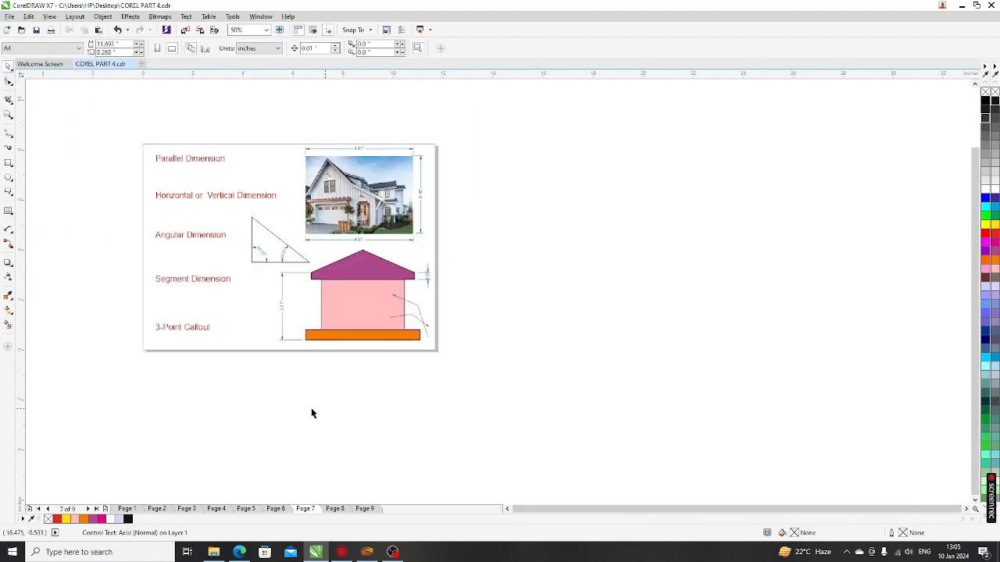
pyautogui.scroll(2, 179, 328)
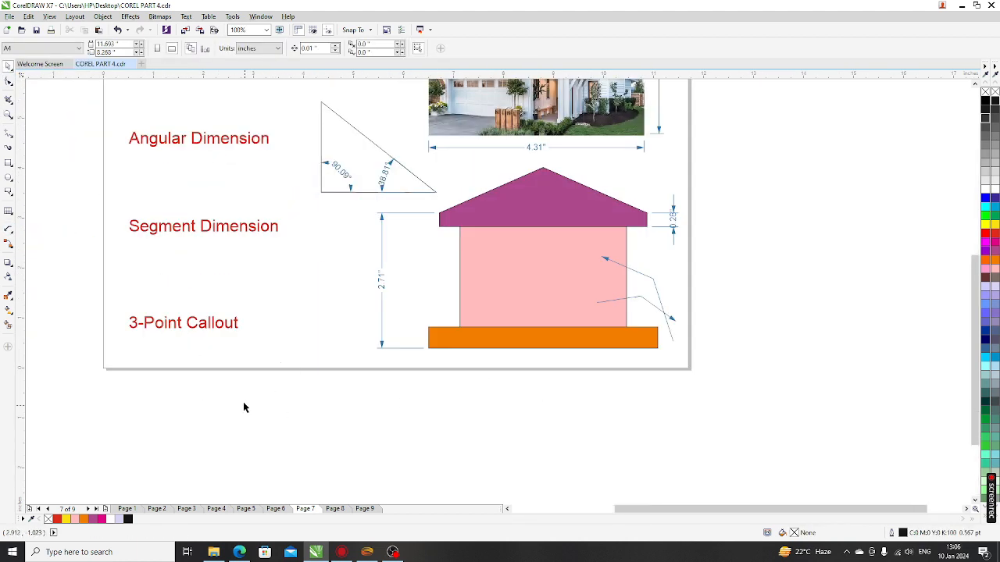
pyautogui.click(335, 508)
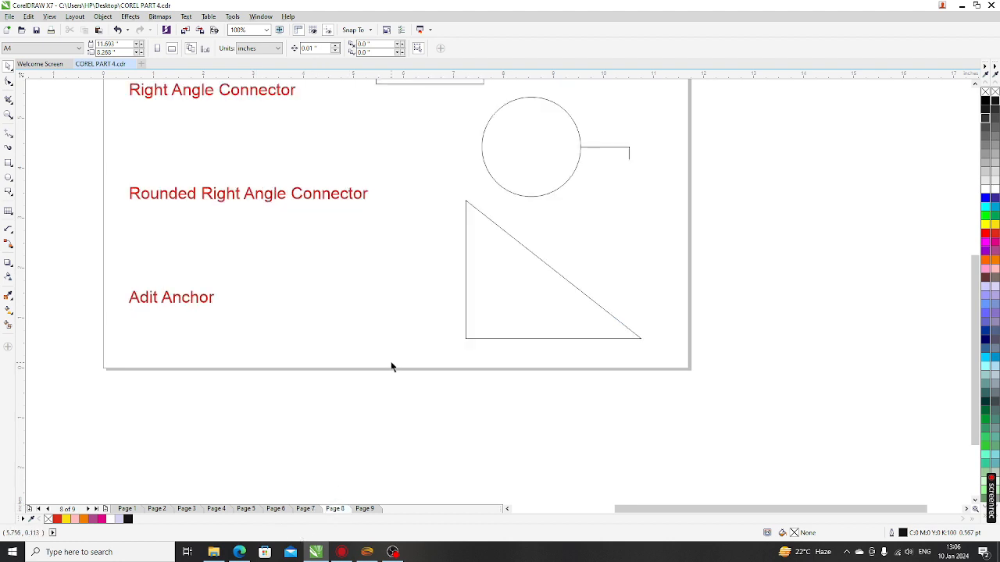
# Step: Delete the short right-angle connector beside the circle
pyautogui.scroll(-2, 386, 402)
pyautogui.scroll(4, 328, 196)
pyautogui.scroll(-2, 316, 216)
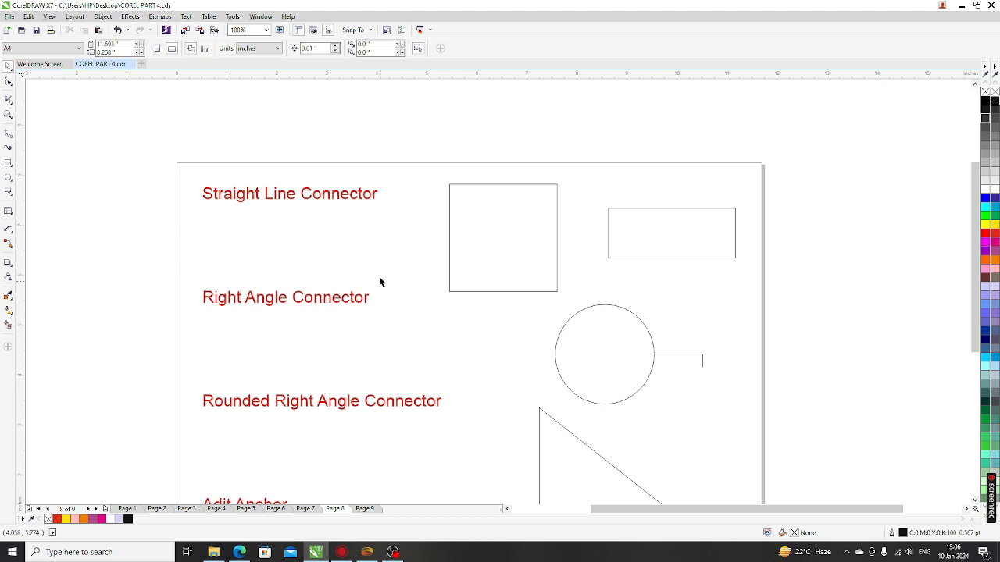
pyautogui.click(676, 356)
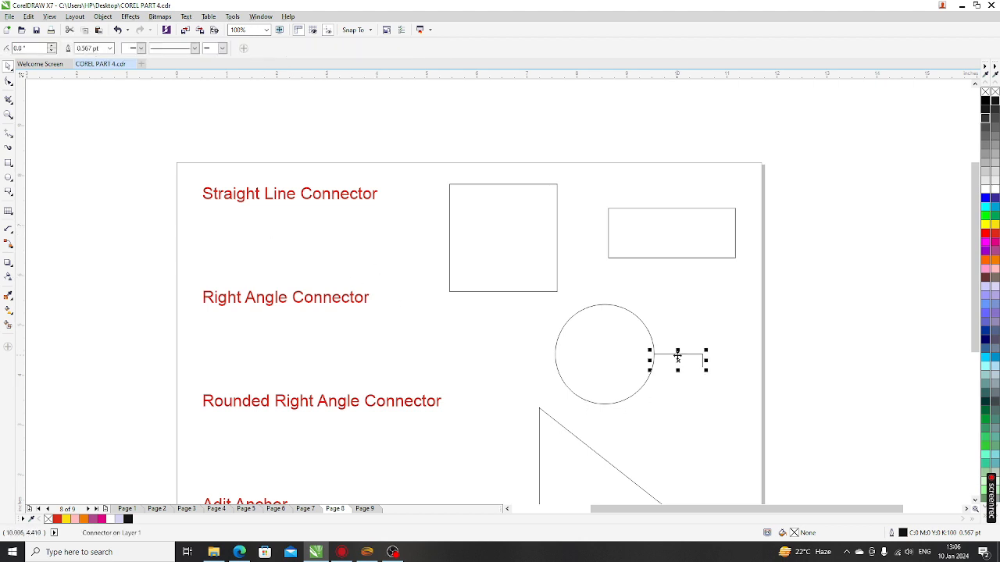
pyautogui.press('Delete')
pyautogui.press('space')
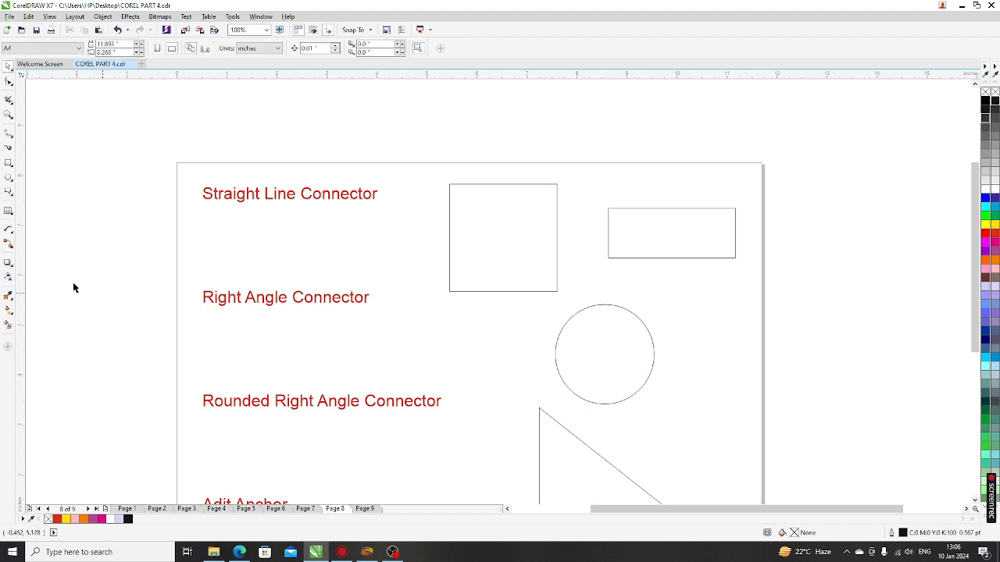
# Step: Pick the Straight-Line Connector tool, then select the square and circle with the Pick tool
pyautogui.click(11, 246)
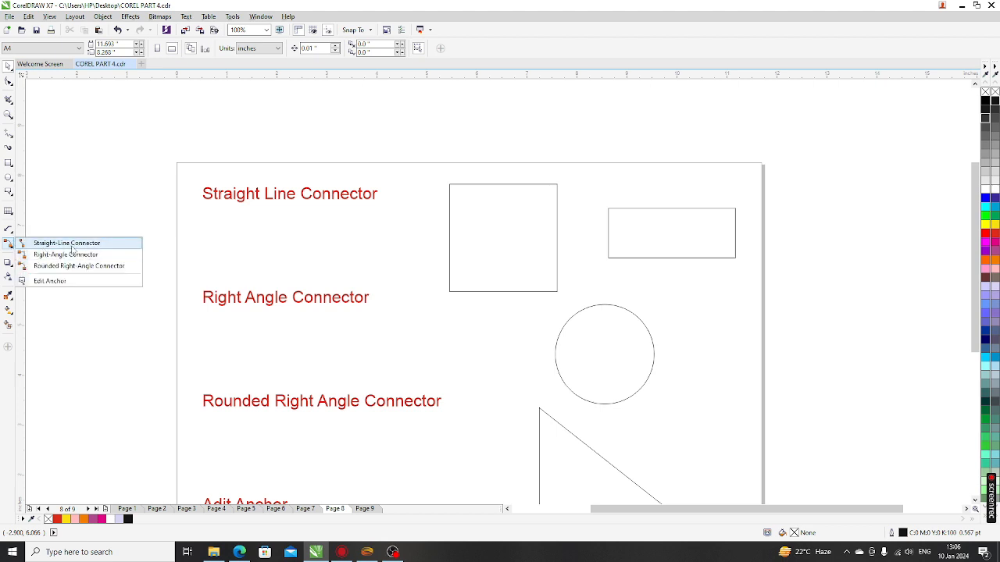
pyautogui.click(71, 246)
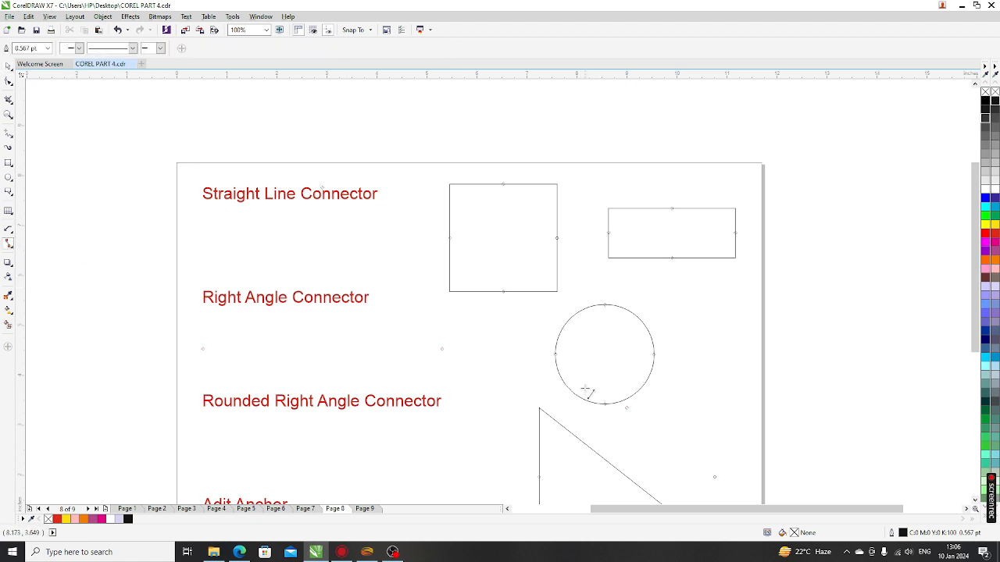
pyautogui.click(8, 67)
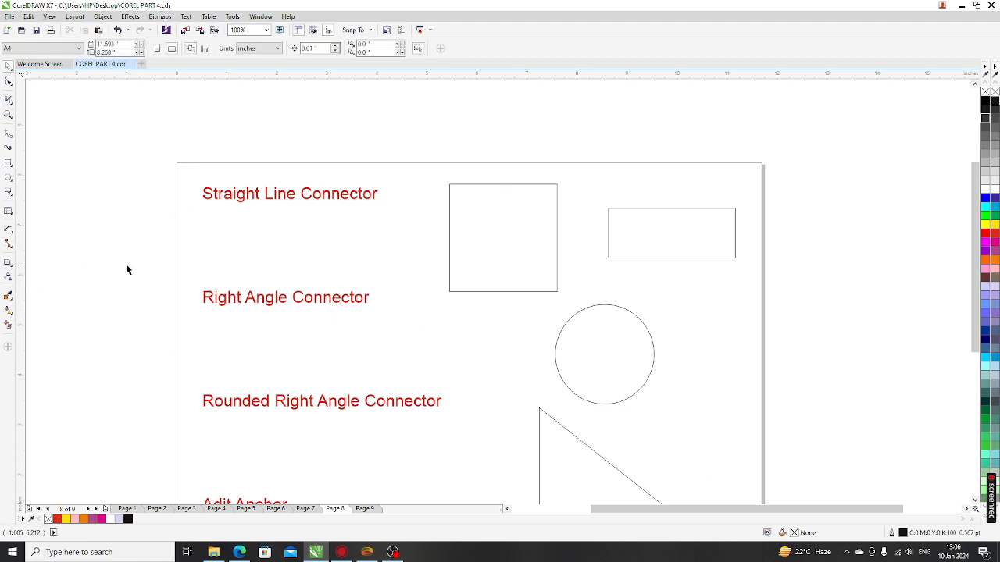
pyautogui.scroll(-2, 522, 310)
pyautogui.scroll(2, 536, 319)
pyautogui.click(482, 236)
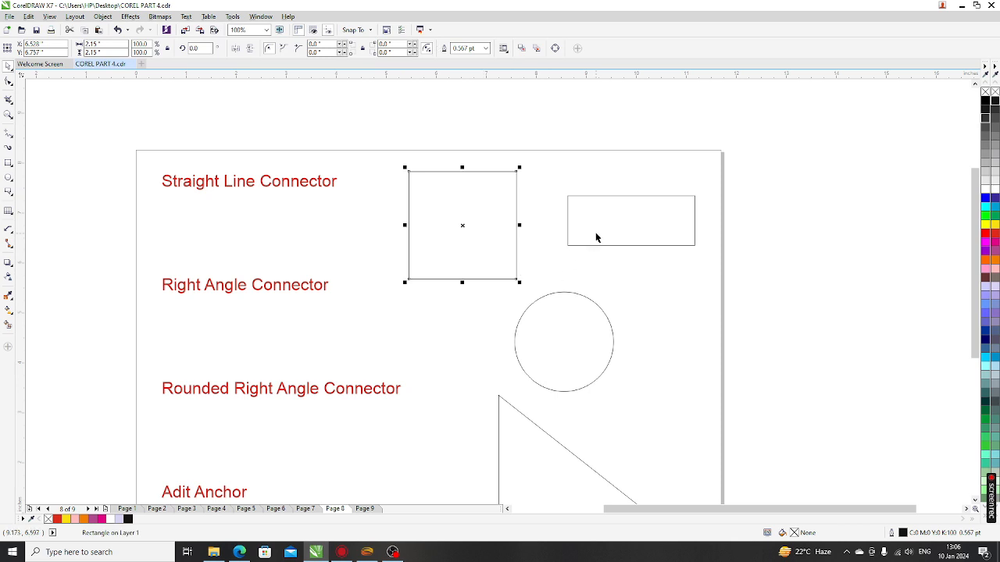
pyautogui.click(576, 335)
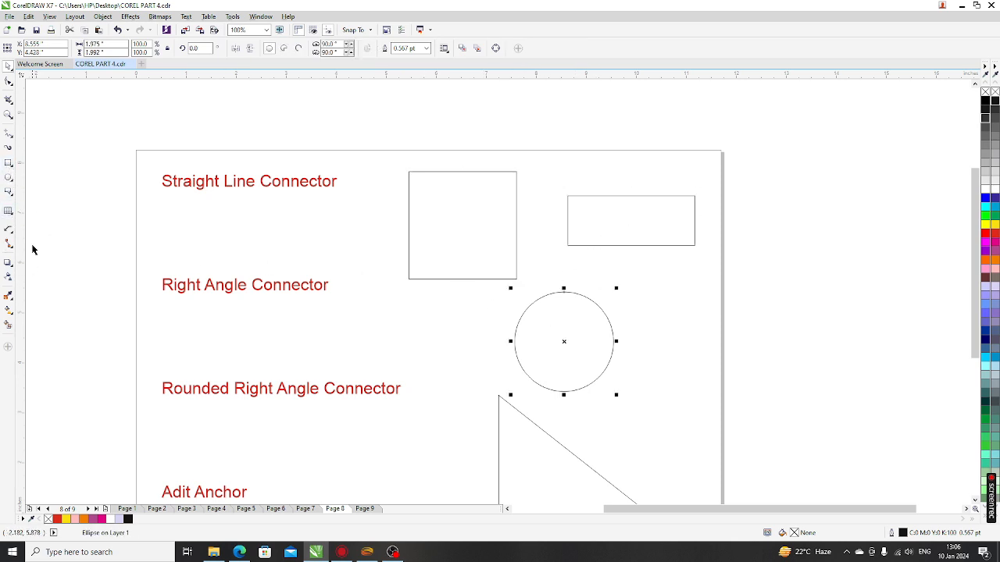
# Step: Draw straight connectors from the square's and rectangle's bottom nodes to the circle
pyautogui.click(9, 243)
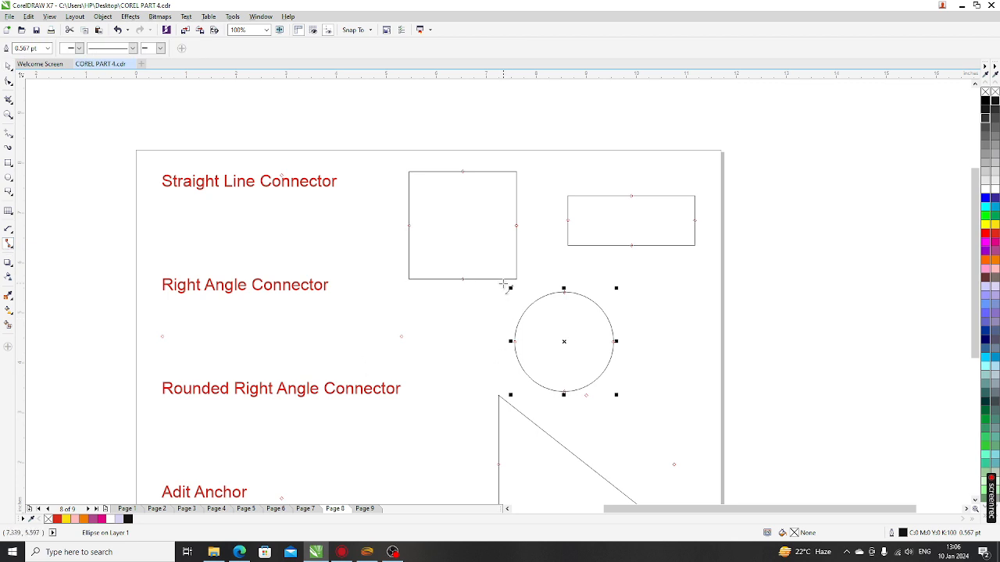
pyautogui.scroll(2, 471, 285)
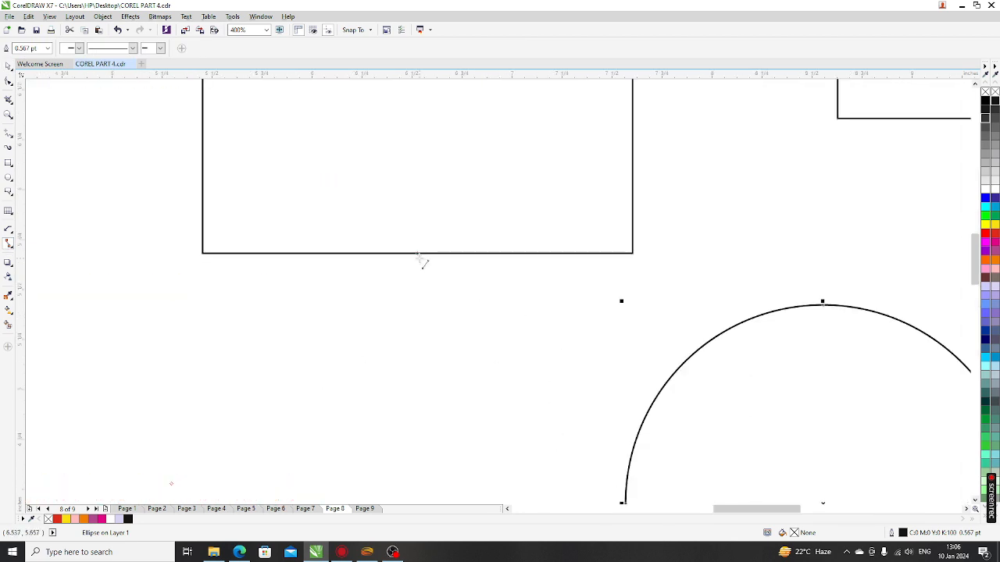
pyautogui.scroll(-1, 473, 321)
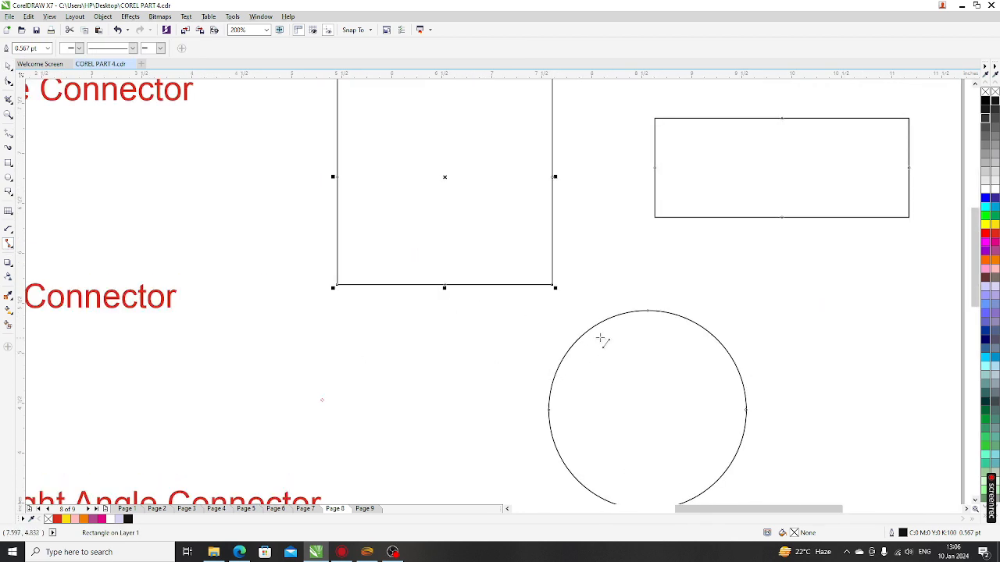
pyautogui.click(551, 412)
pyautogui.moveTo(445, 286); pyautogui.dragTo(548, 409)
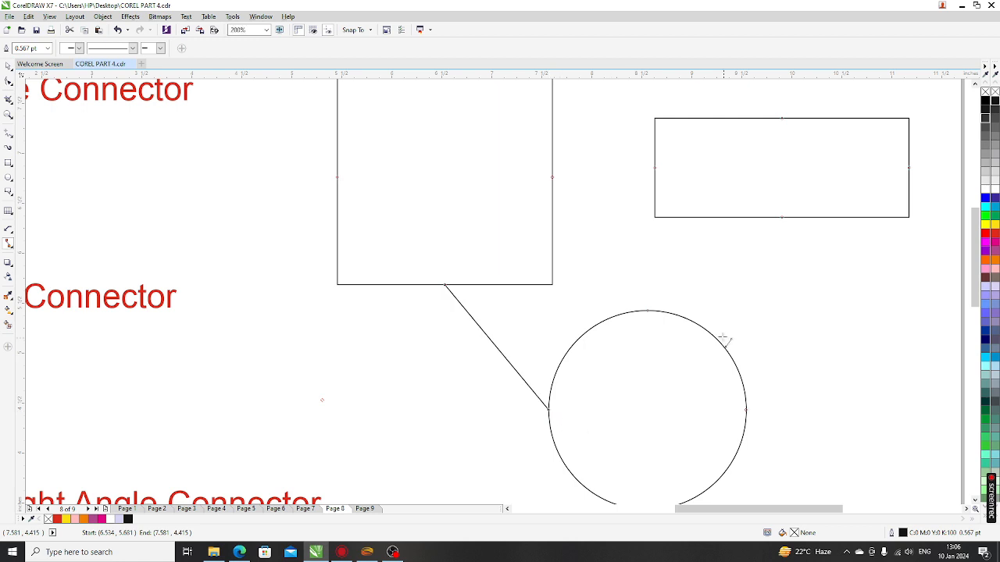
pyautogui.scroll(-2, 463, 274)
pyautogui.scroll(1, 547, 275)
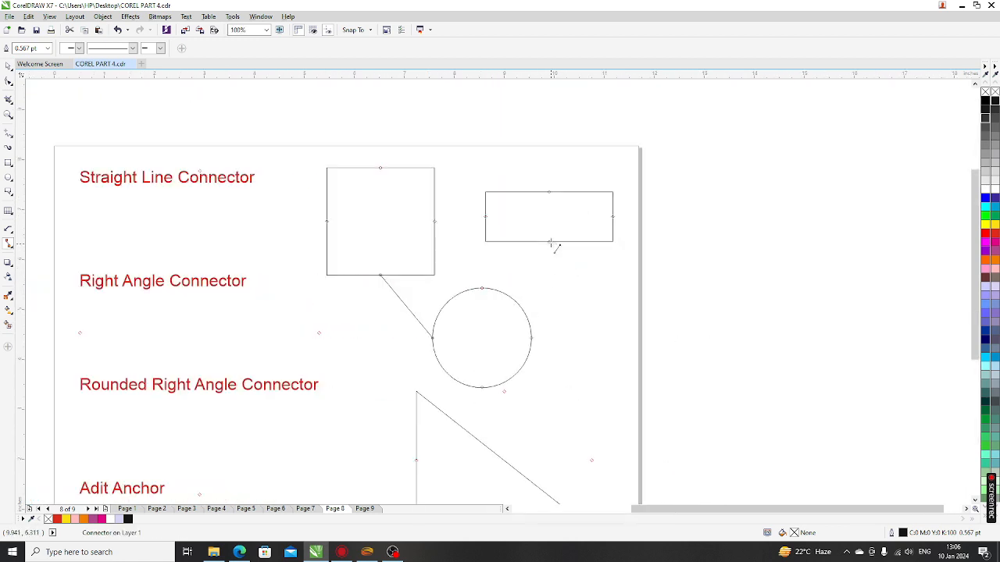
pyautogui.moveTo(538, 277); pyautogui.dragTo(481, 298)
pyautogui.click(8, 67)
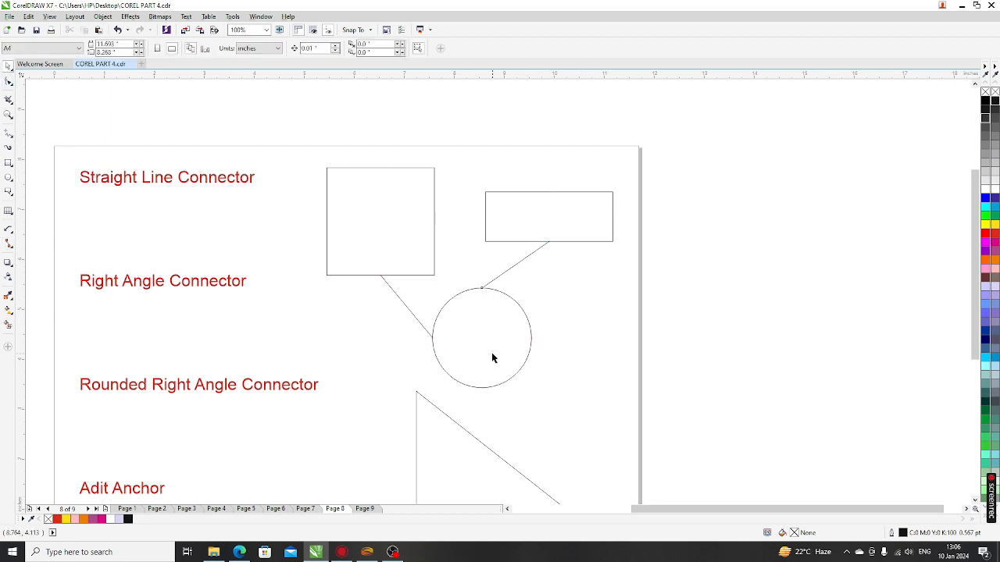
# Step: Reposition the circle, rectangle and square with connectors following, then deselect everything
pyautogui.moveTo(492, 352); pyautogui.dragTo(557, 347)
pyautogui.moveTo(533, 196); pyautogui.dragTo(558, 200)
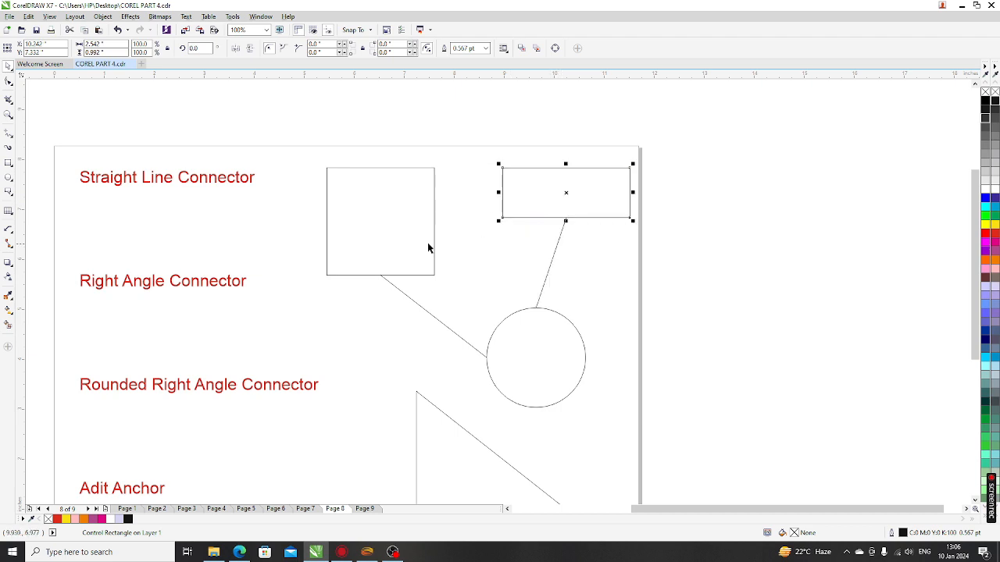
pyautogui.moveTo(412, 232); pyautogui.dragTo(415, 213)
pyautogui.moveTo(546, 212); pyautogui.dragTo(537, 211)
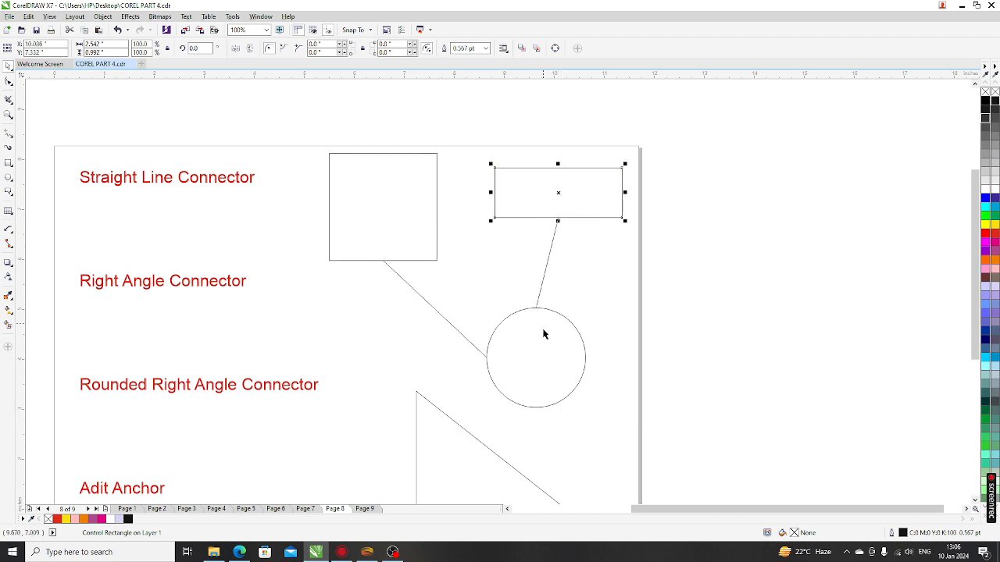
pyautogui.moveTo(544, 365); pyautogui.dragTo(525, 345)
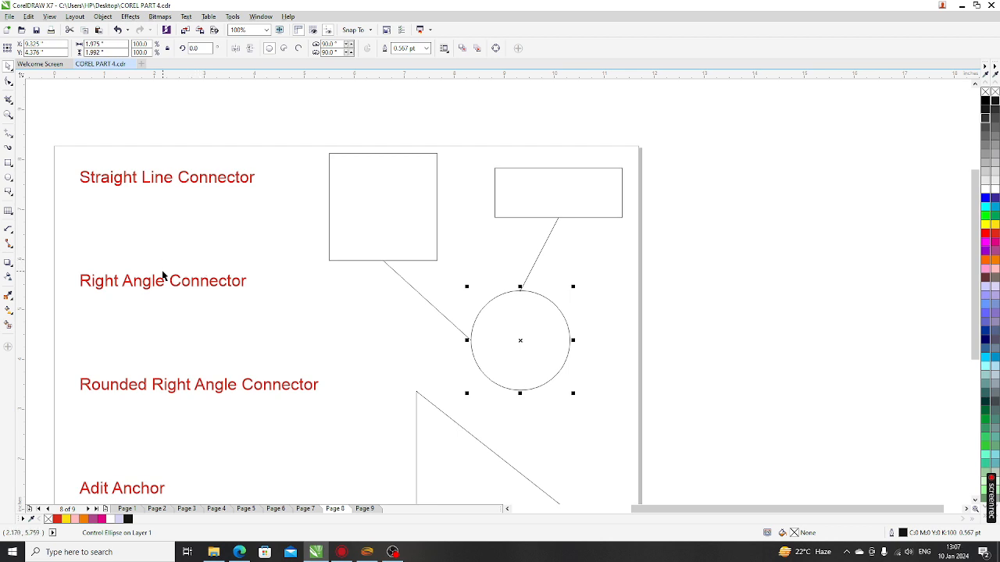
pyautogui.click(154, 340)
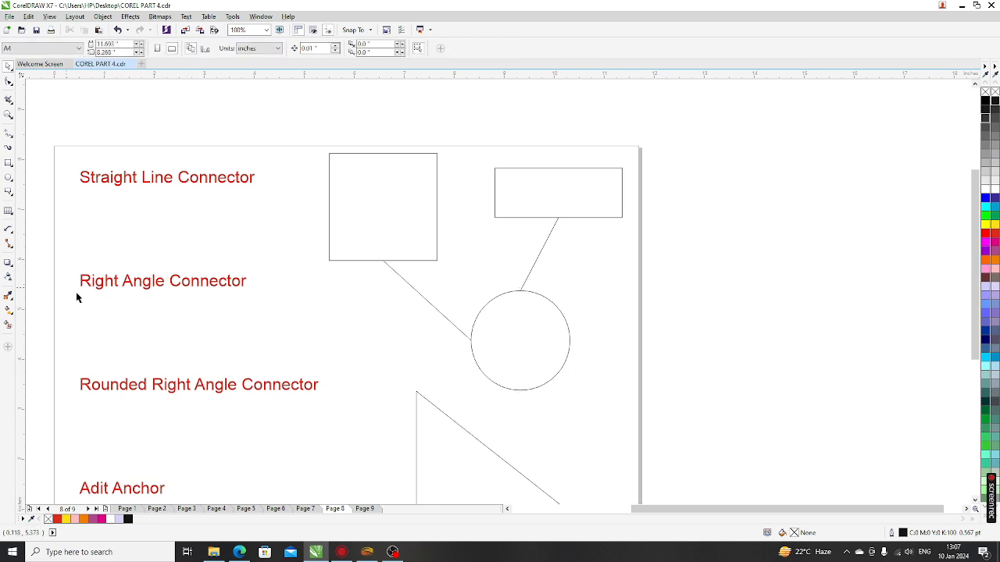
# Step: Draw a right-angle connector from the square's right node down to the circle's bottom node
pyautogui.click(12, 247)
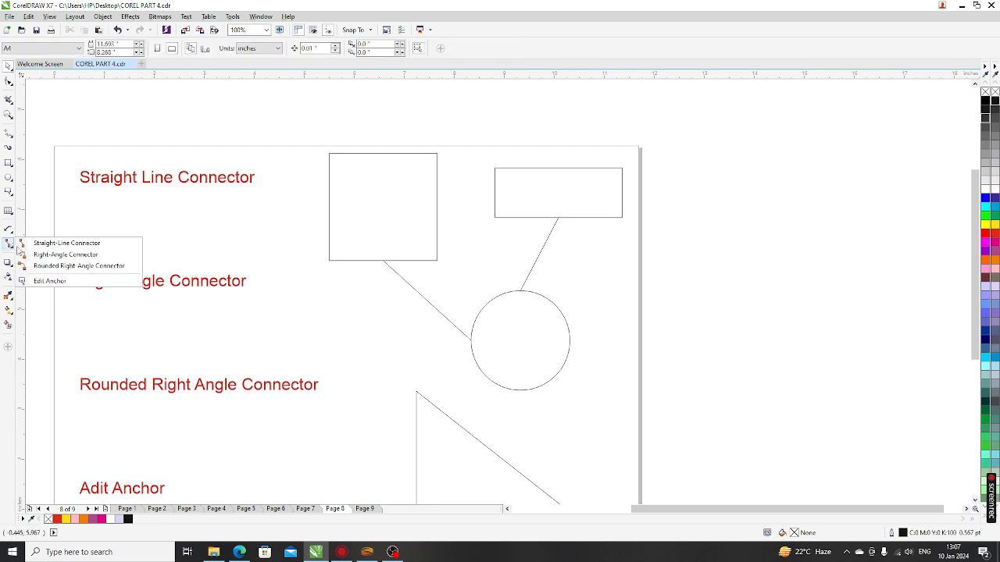
pyautogui.click(45, 260)
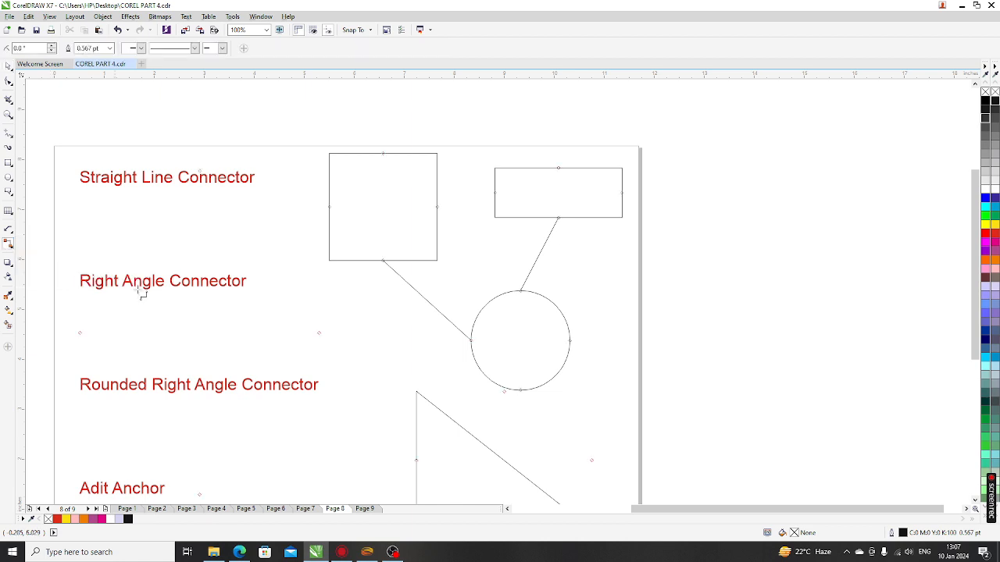
pyautogui.scroll(-2, 406, 242)
pyautogui.scroll(2, 437, 261)
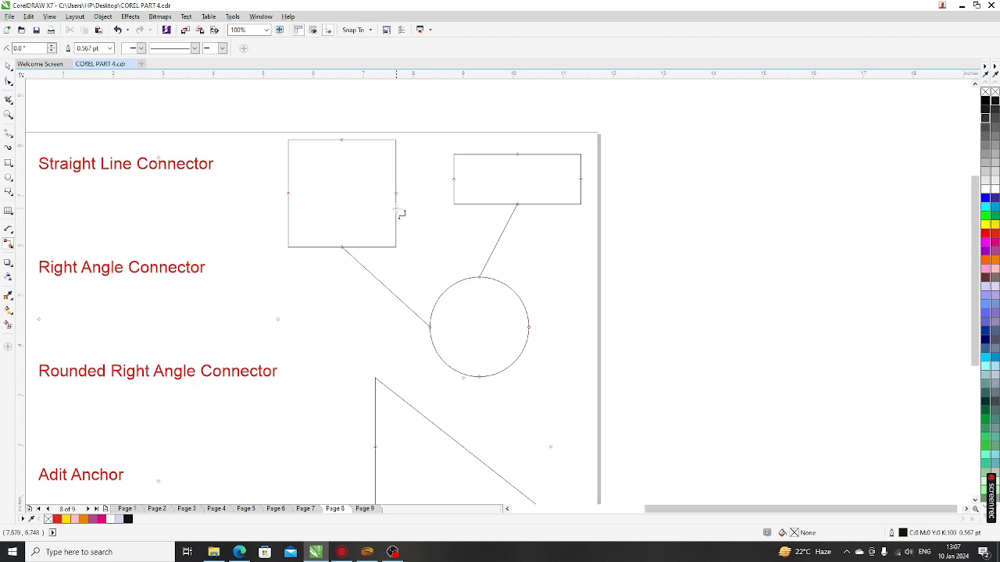
pyautogui.moveTo(396, 192); pyautogui.dragTo(482, 381)
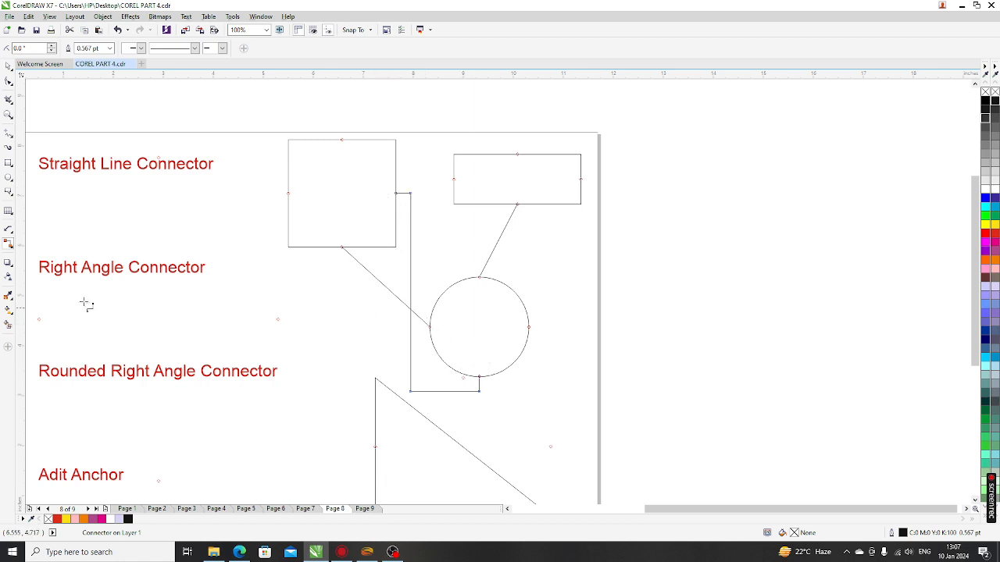
pyautogui.click(10, 247)
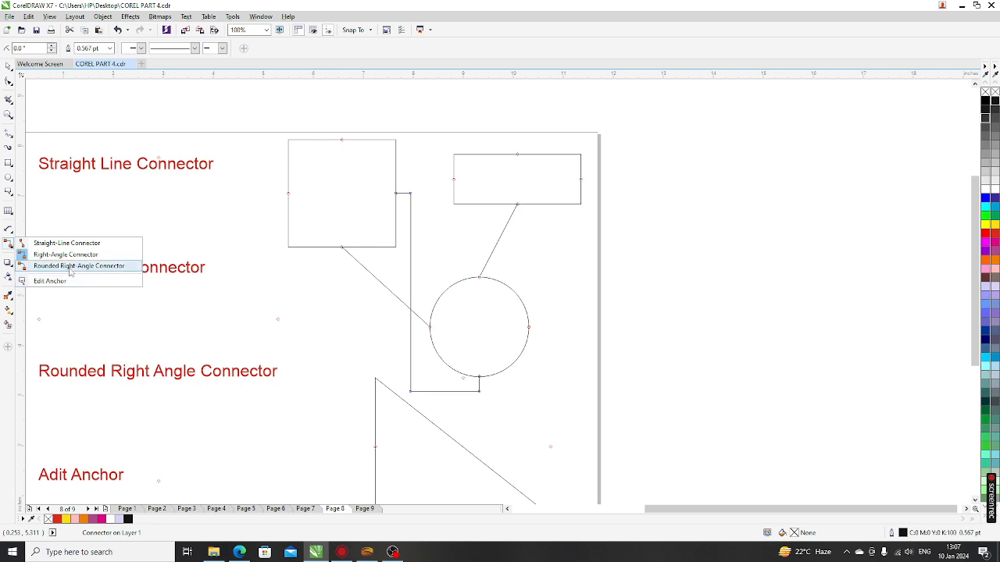
# Step: Draw a rounded right-angle connector that drops down into the triangle's left side
pyautogui.click(70, 267)
pyautogui.scroll(-2, 363, 215)
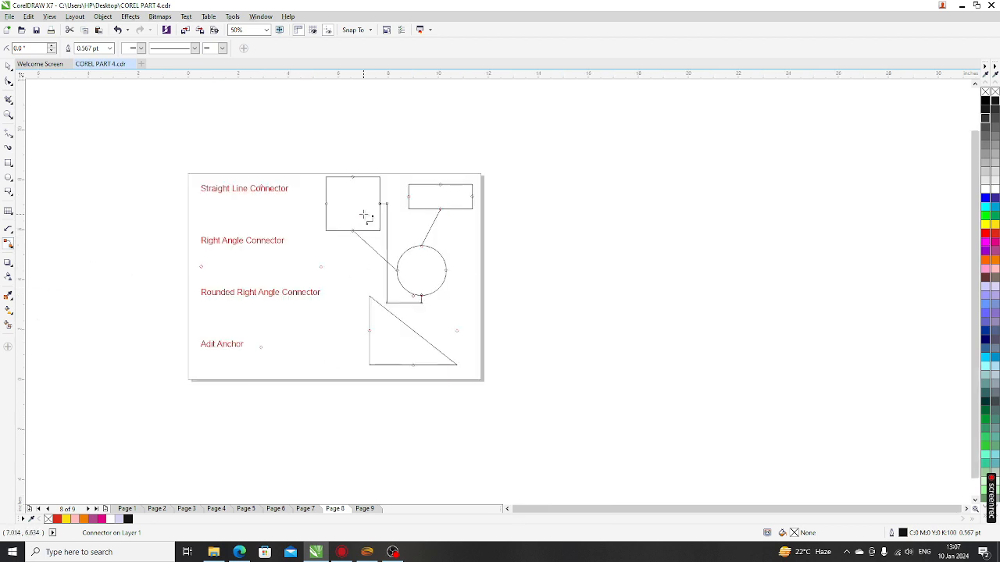
pyautogui.scroll(4, 367, 302)
pyautogui.scroll(-2, 410, 301)
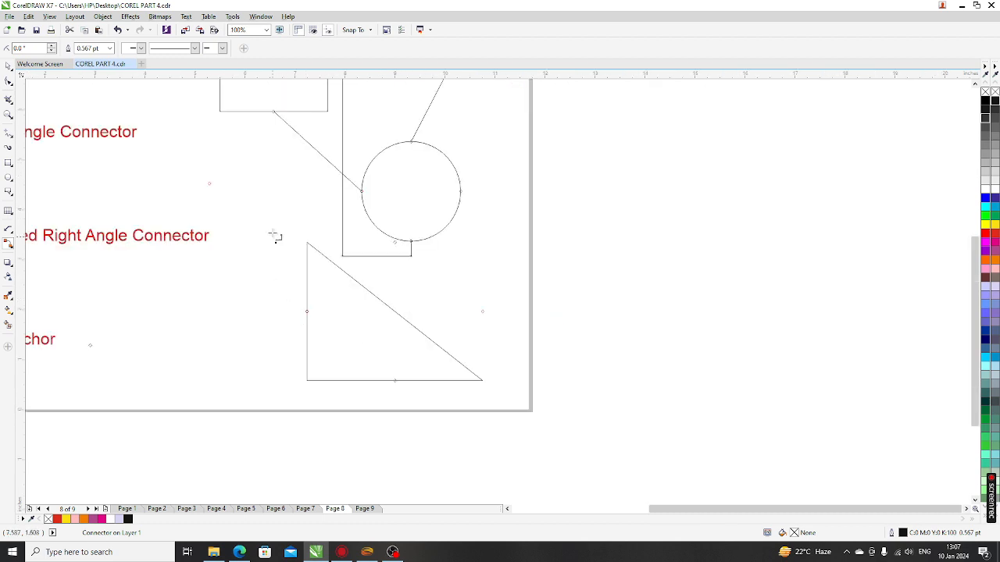
pyautogui.moveTo(272, 222); pyautogui.dragTo(310, 334)
pyautogui.scroll(-2, 348, 227)
pyautogui.scroll(4, 335, 242)
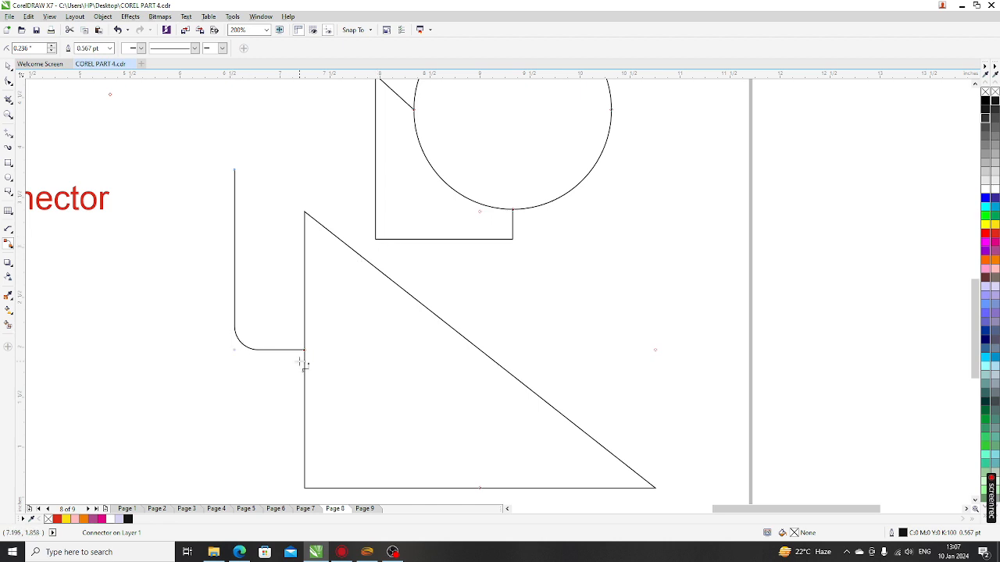
pyautogui.scroll(-1, 234, 271)
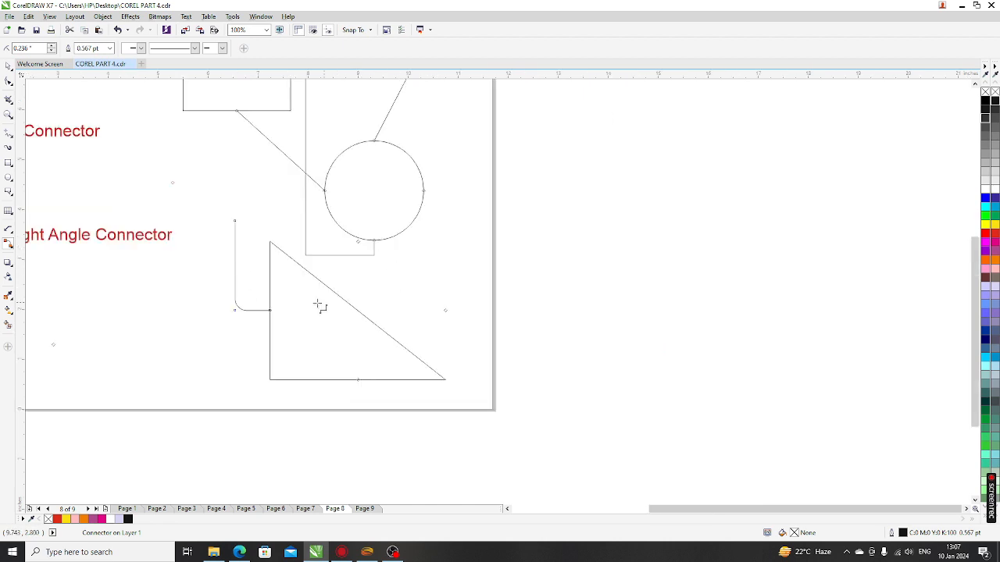
pyautogui.scroll(-1, 235, 278)
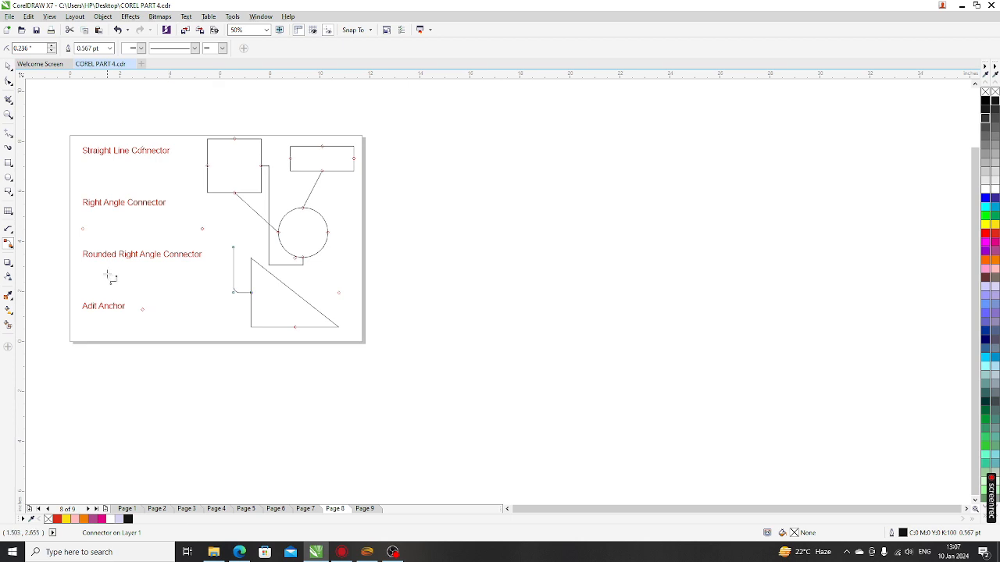
pyautogui.scroll(1, 110, 276)
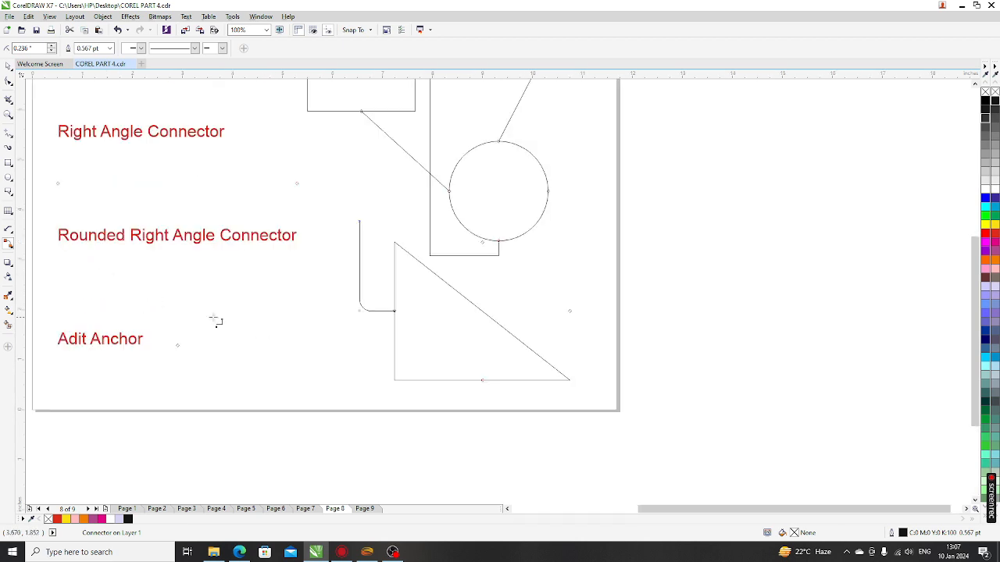
pyautogui.scroll(2, 481, 257)
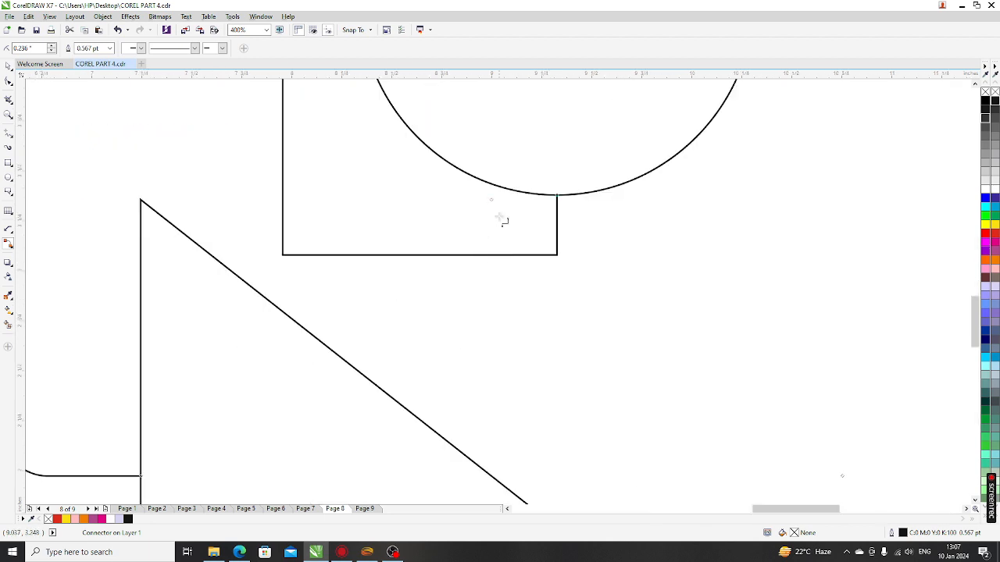
pyautogui.scroll(-3, 424, 319)
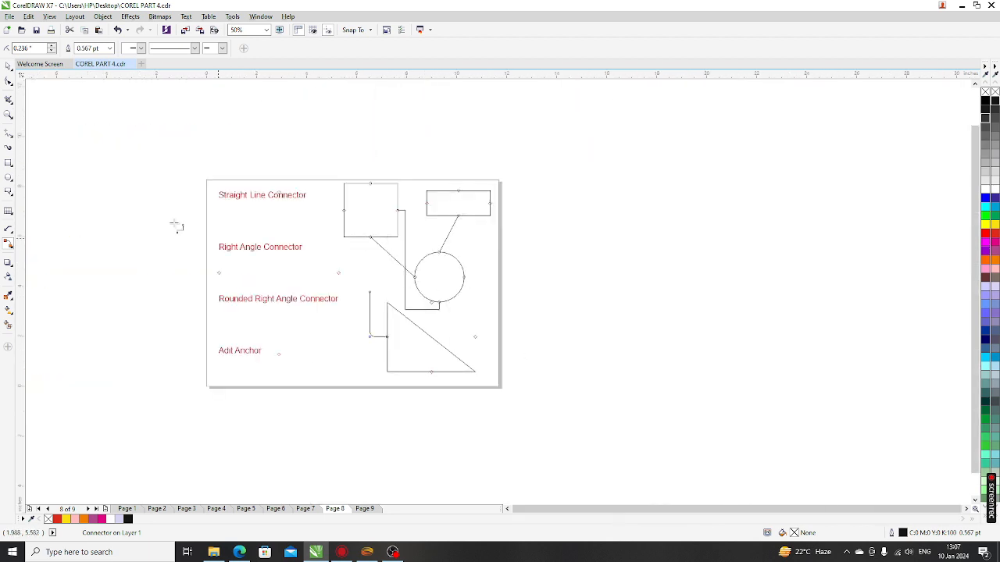
# Step: With the Pick tool, make the rounded connector taller and reposition it beside the triangle
pyautogui.click(8, 67)
pyautogui.scroll(4, 368, 314)
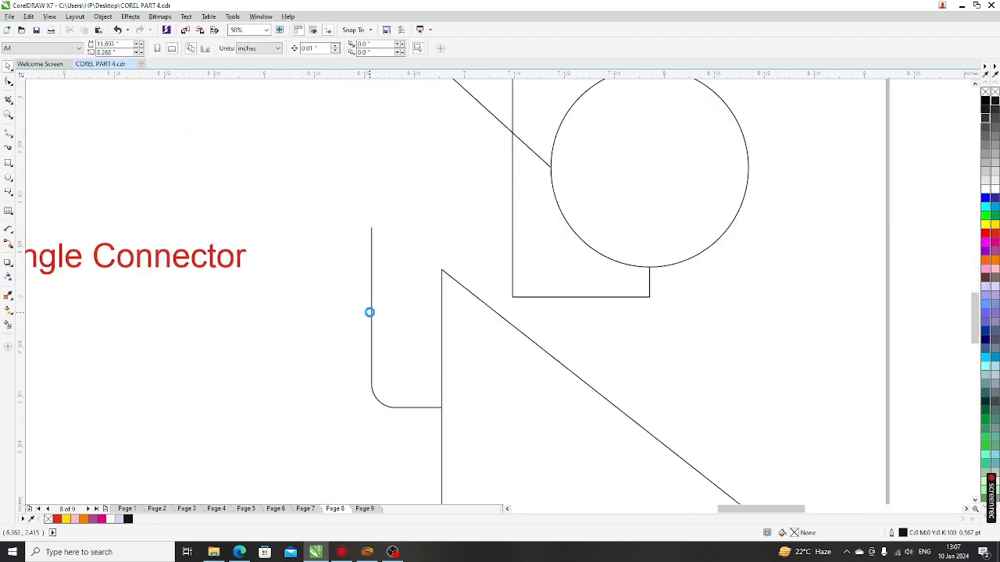
pyautogui.scroll(-1, 374, 327)
pyautogui.scroll(-2, 373, 331)
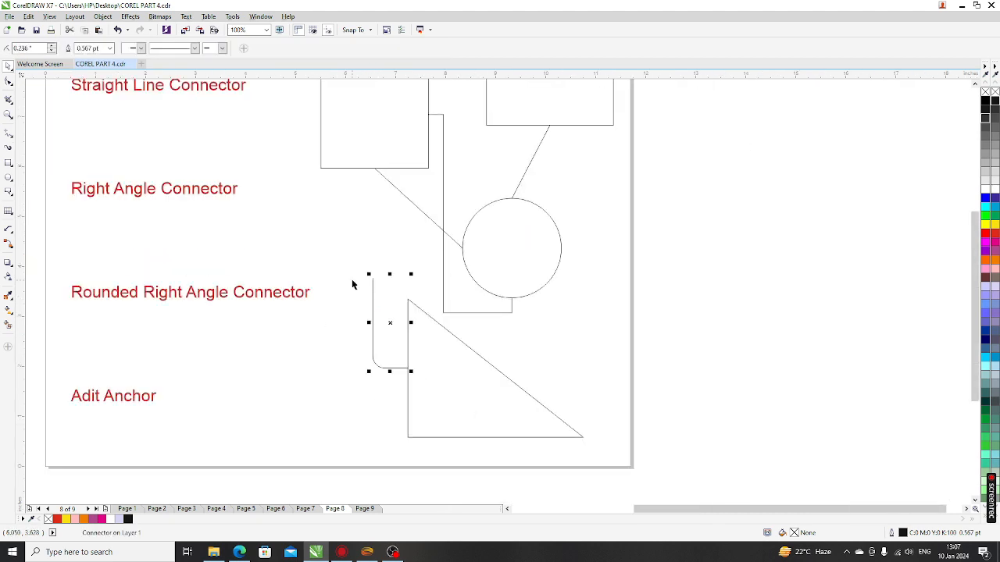
pyautogui.moveTo(394, 275); pyautogui.dragTo(357, 208)
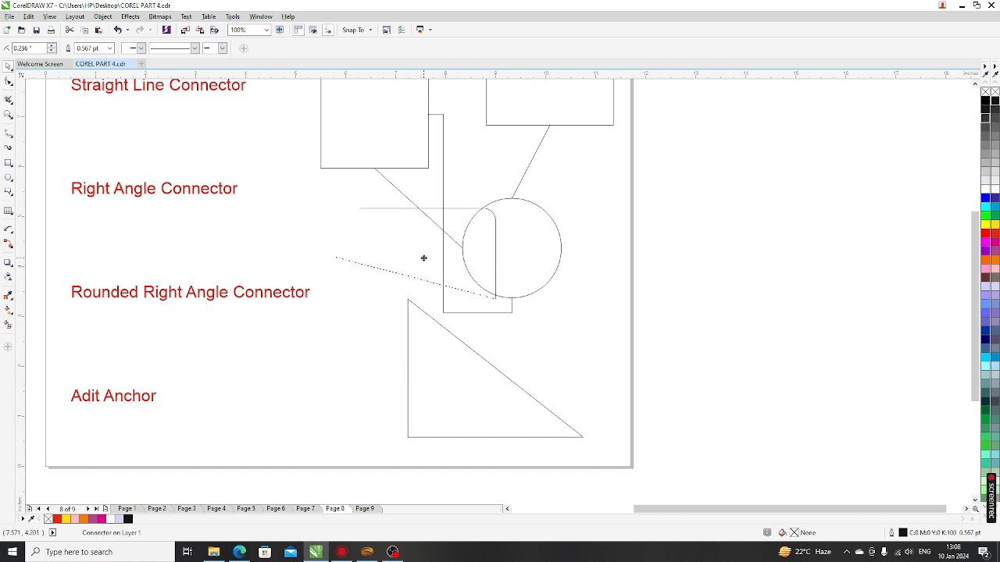
pyautogui.moveTo(423, 258); pyautogui.dragTo(485, 337)
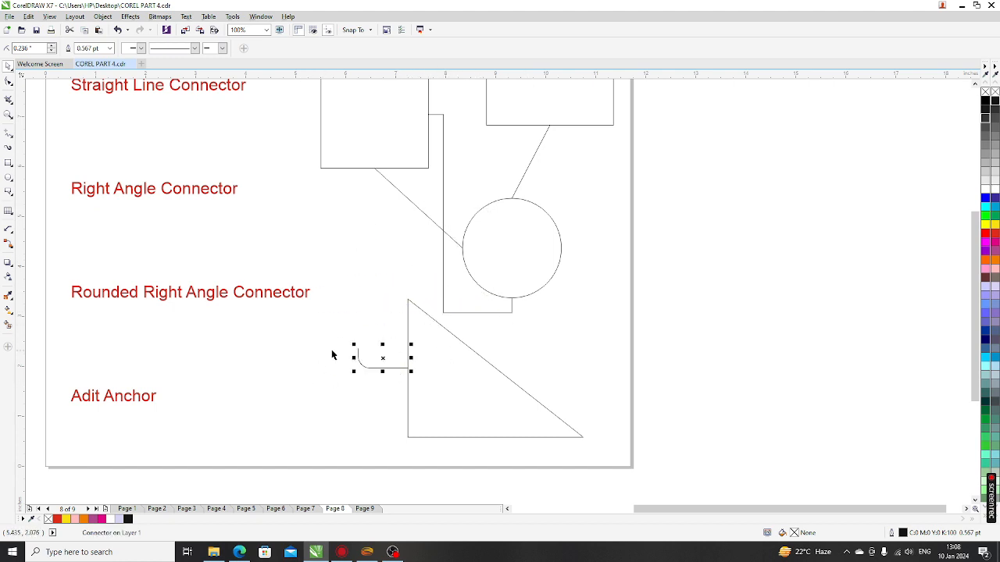
pyautogui.moveTo(383, 340); pyautogui.dragTo(383, 307)
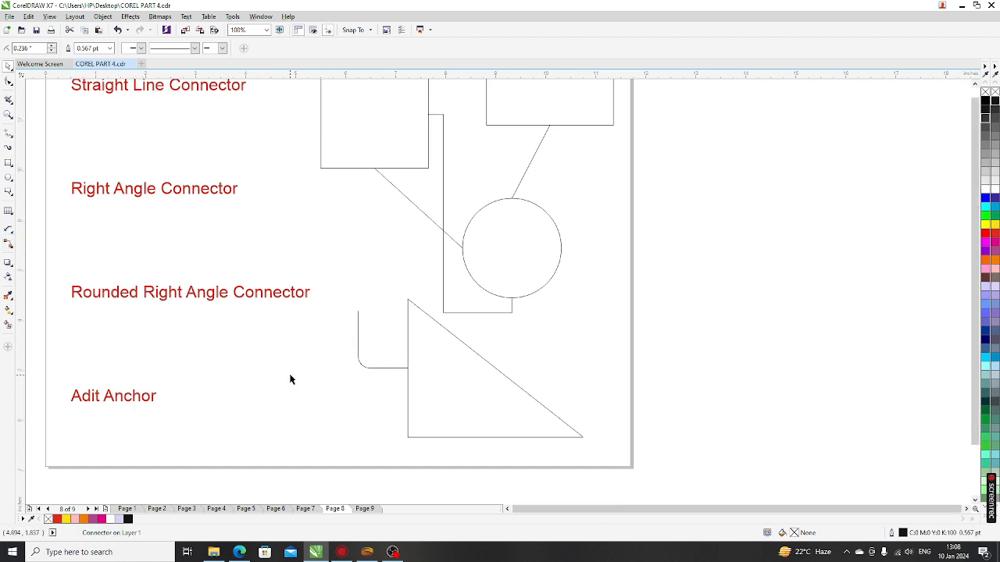
pyautogui.scroll(-2, 352, 305)
pyautogui.scroll(4, 305, 272)
# Step: Move the circle up so it sits under the wide rectangle
pyautogui.click(318, 271)
pyautogui.scroll(-2, 318, 270)
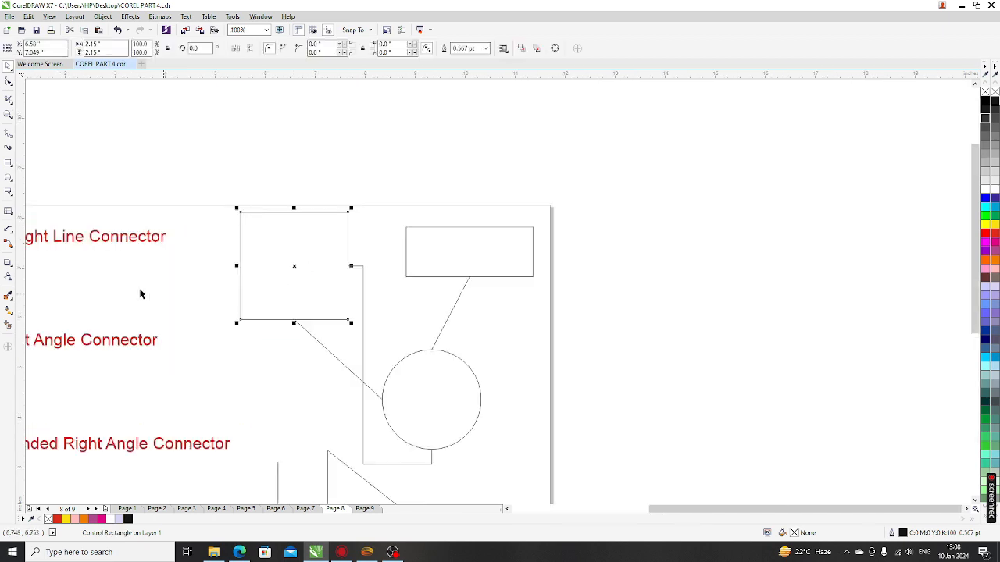
pyautogui.click(11, 245)
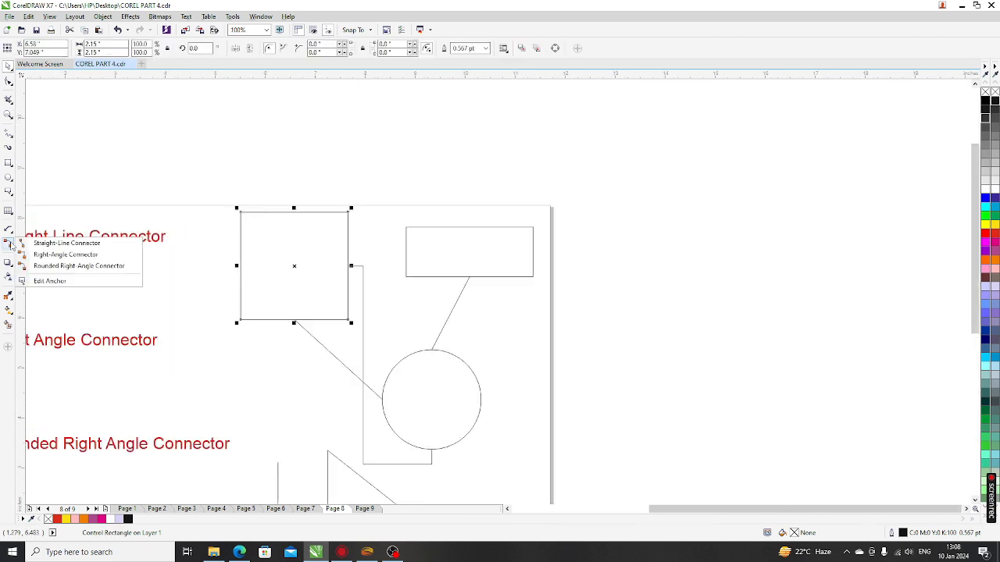
pyautogui.click(45, 281)
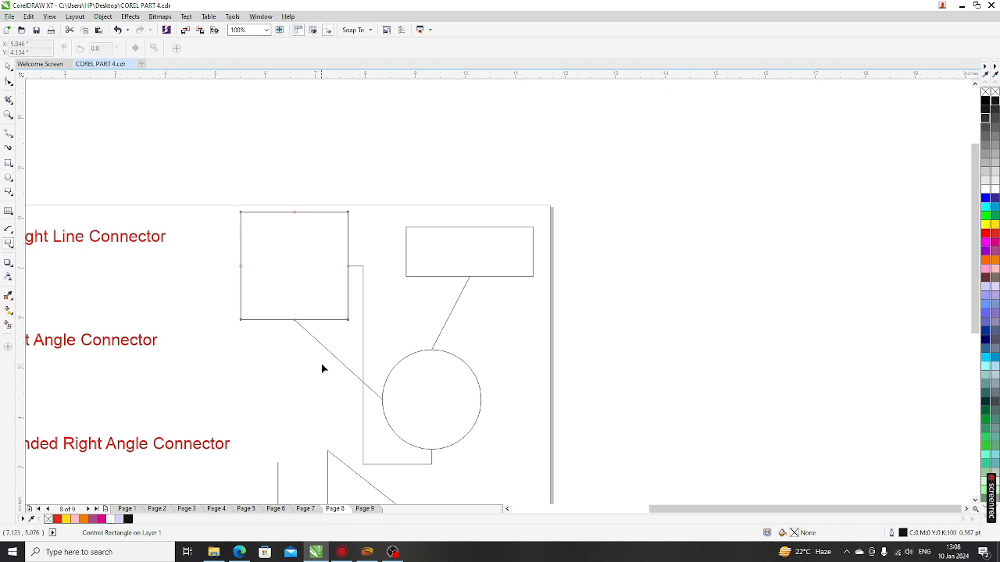
pyautogui.click(7, 65)
pyautogui.click(226, 245)
pyautogui.click(441, 385)
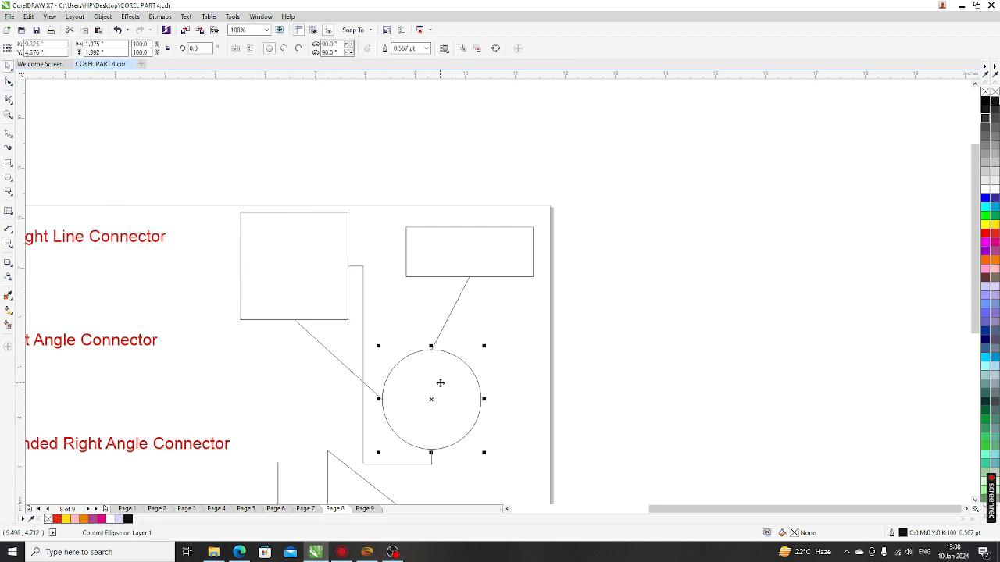
pyautogui.moveTo(441, 385); pyautogui.dragTo(480, 374)
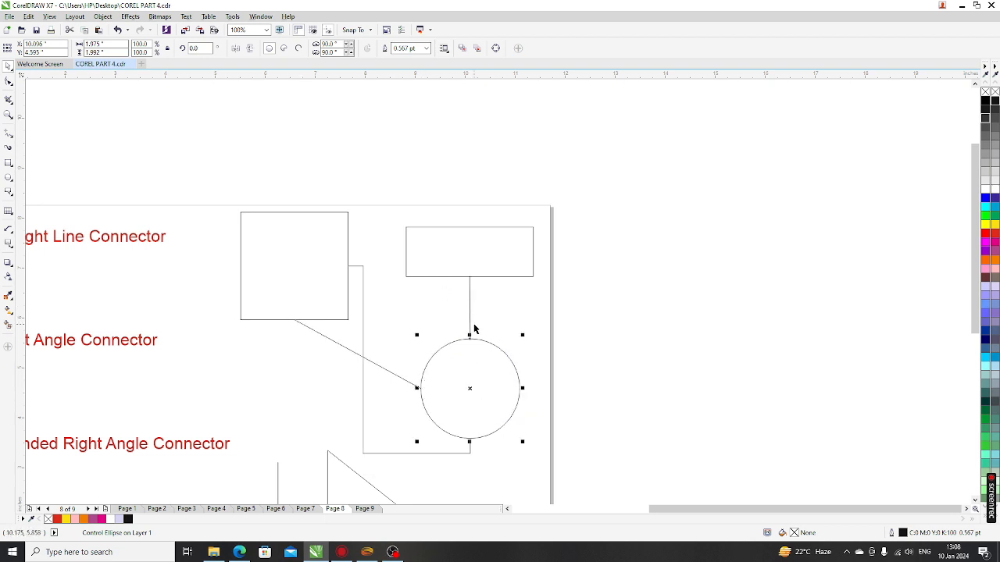
pyautogui.scroll(2, 469, 344)
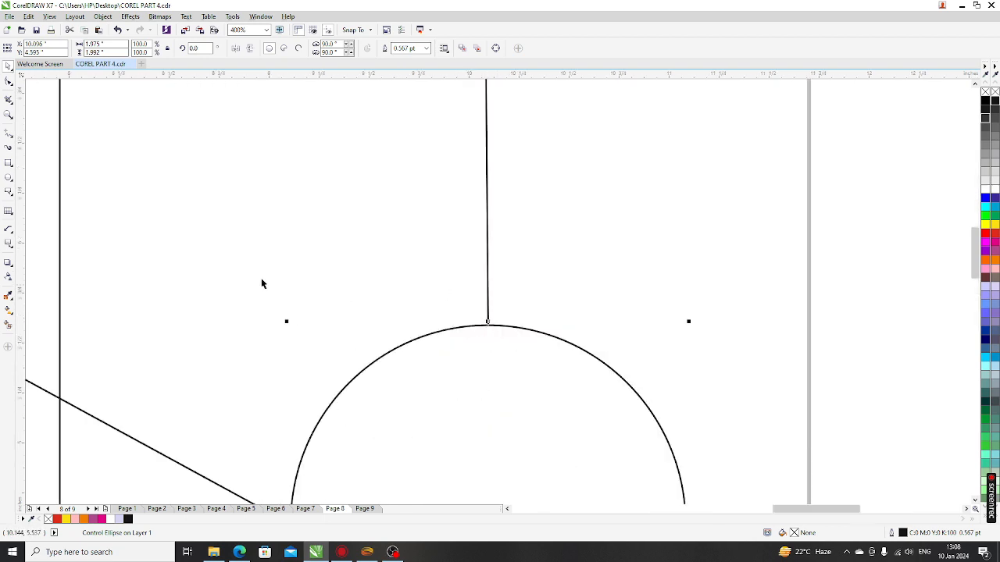
pyautogui.scroll(-1, 264, 282)
pyautogui.click(84, 291)
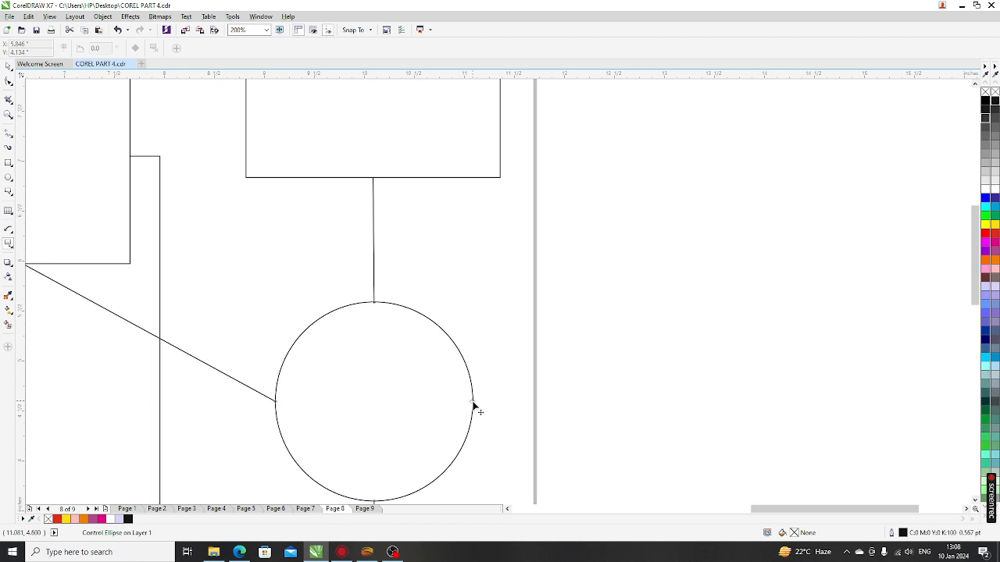
# Step: Move the circle's and square's anchors to their centres, then choose Straight-Line Connector
pyautogui.scroll(-1, 436, 365)
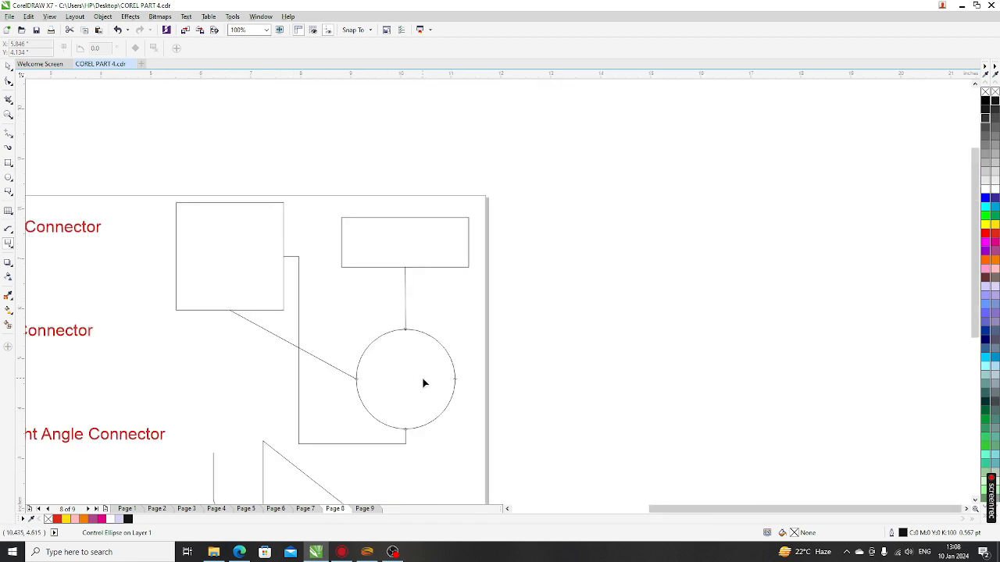
pyautogui.scroll(1, 449, 385)
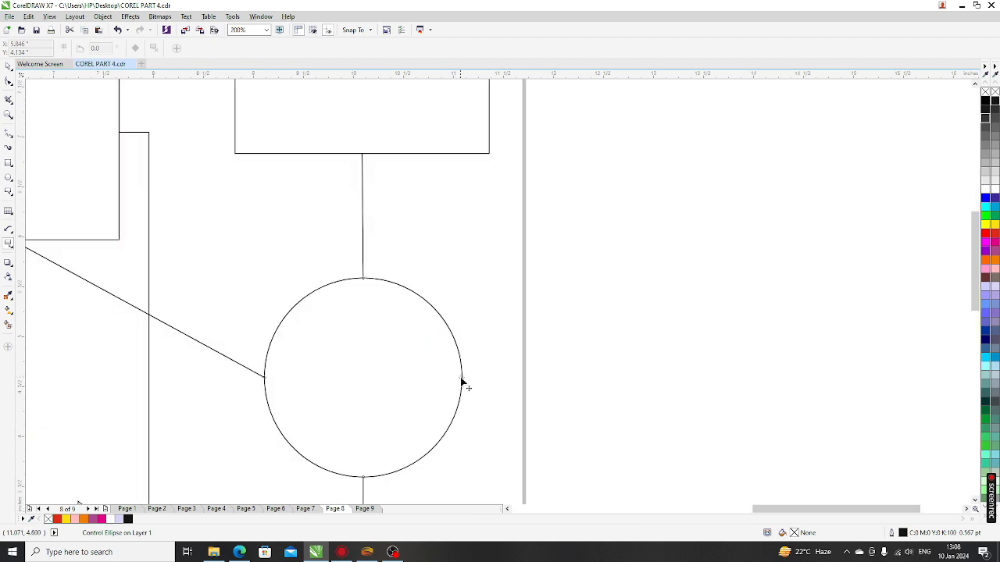
pyautogui.moveTo(462, 383); pyautogui.dragTo(358, 381)
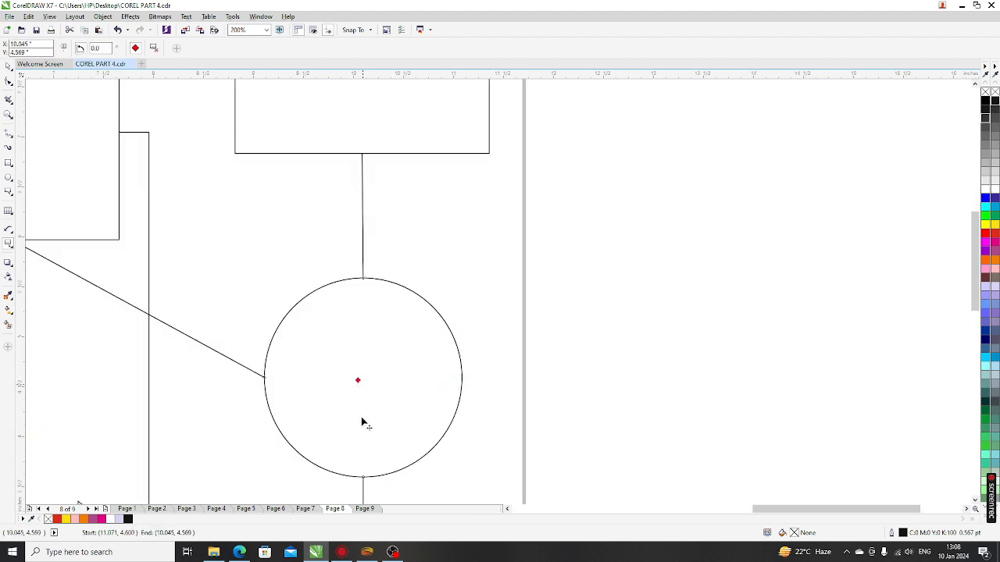
pyautogui.scroll(-1, 382, 335)
pyautogui.scroll(1, 198, 266)
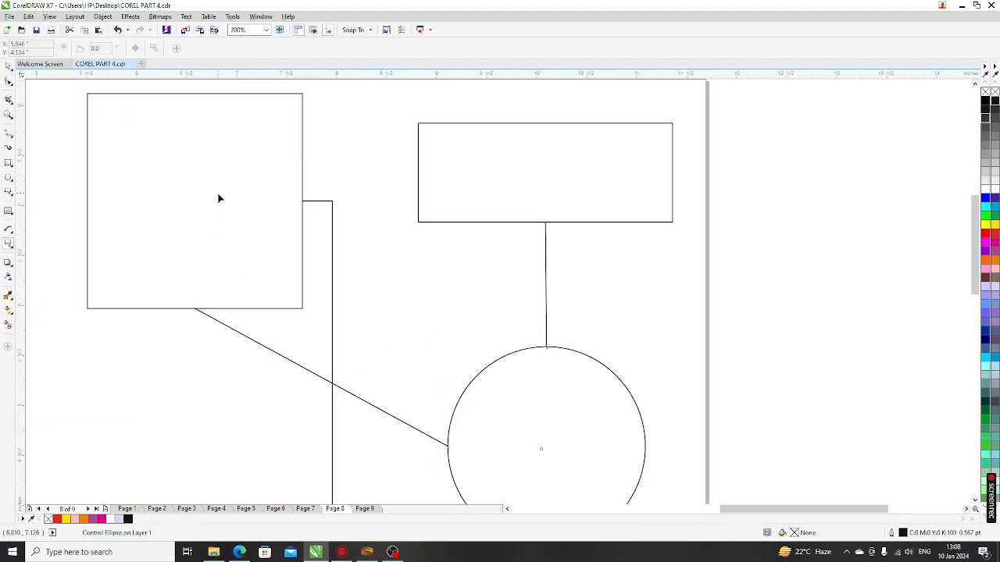
pyautogui.moveTo(194, 93); pyautogui.dragTo(187, 202)
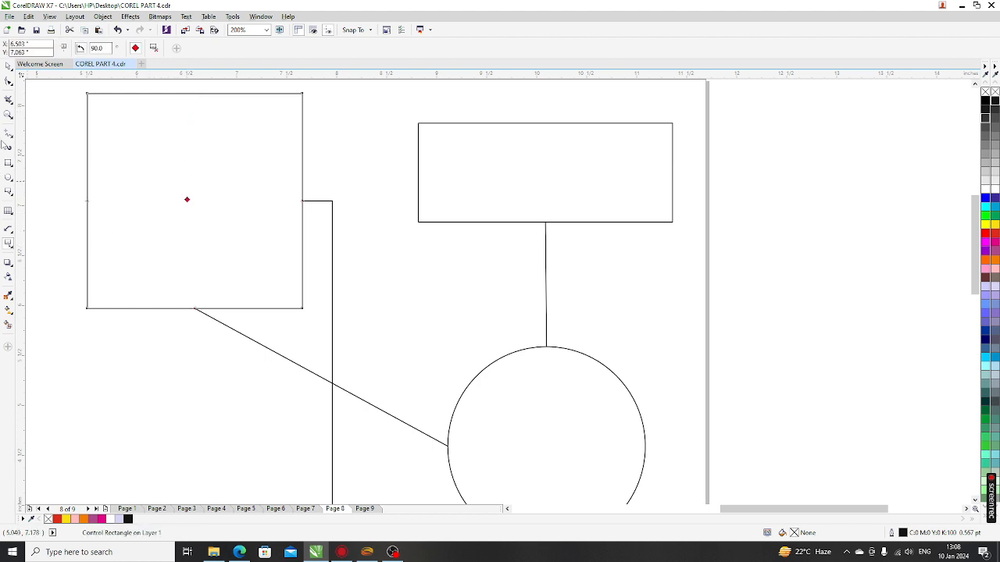
pyautogui.click(9, 243)
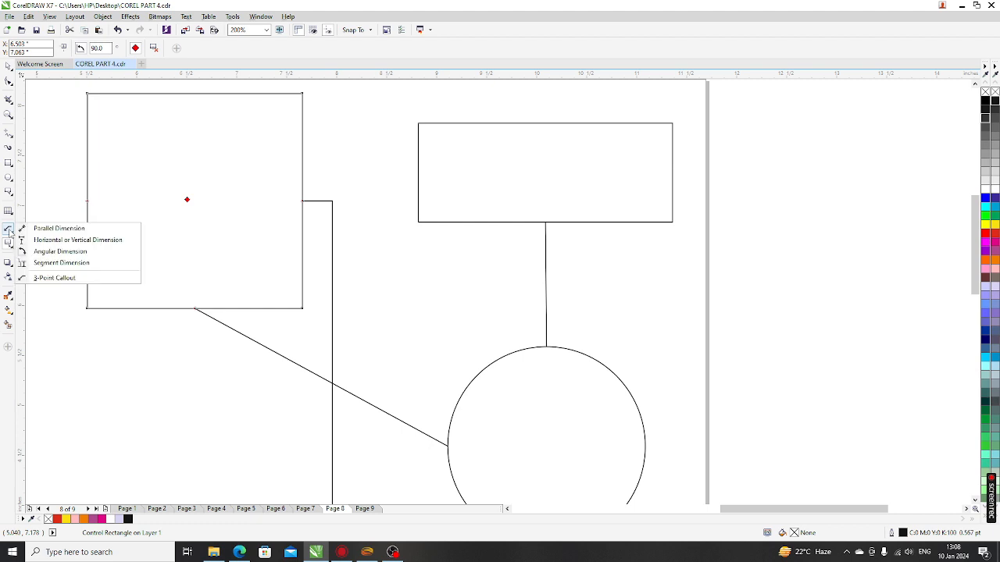
pyautogui.click(42, 243)
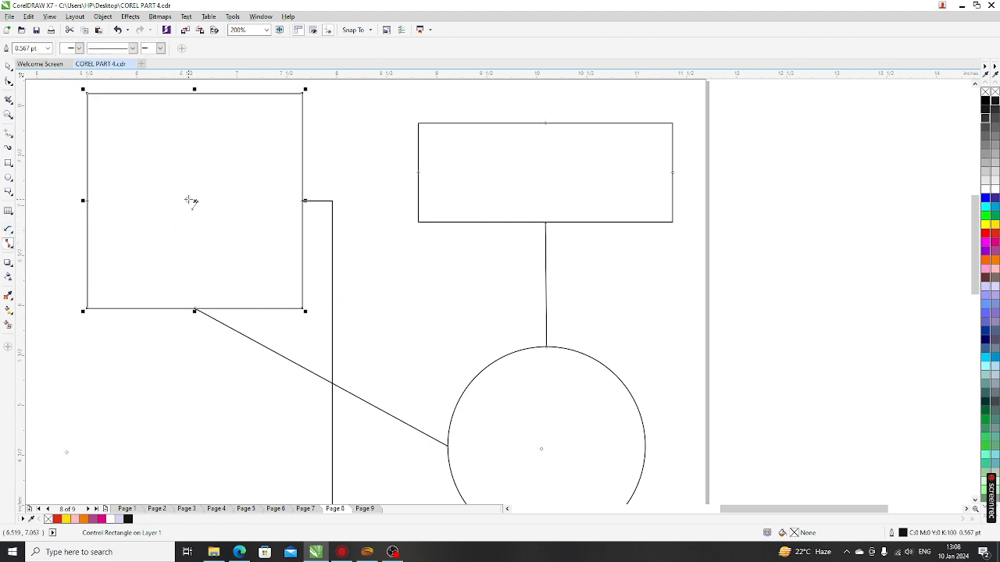
# Step: Connect the square's centre to the circle, then delete the connector from the square's bottom edge
pyautogui.moveTo(188, 200); pyautogui.dragTo(586, 473)
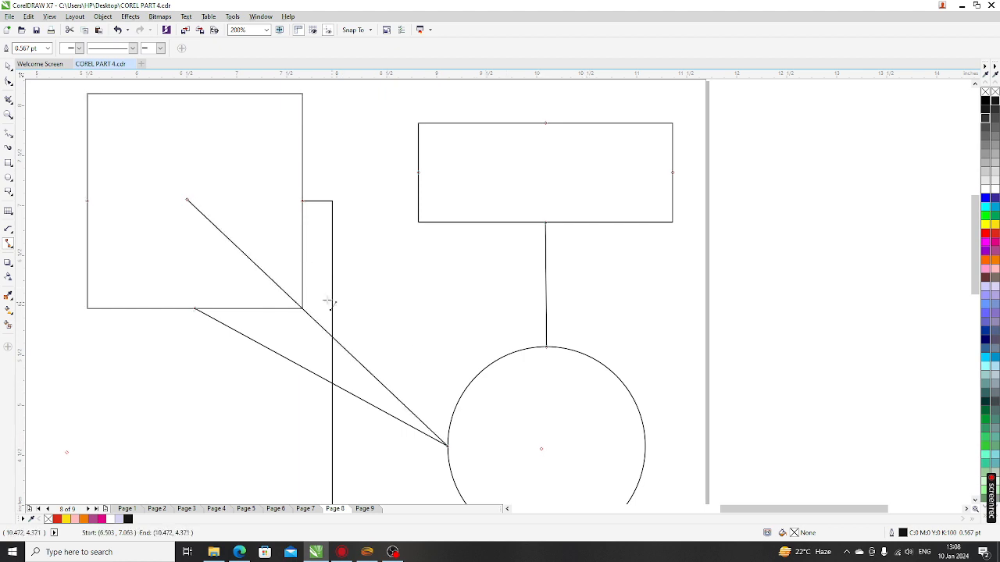
pyautogui.scroll(-1, 330, 299)
pyautogui.scroll(1, 409, 390)
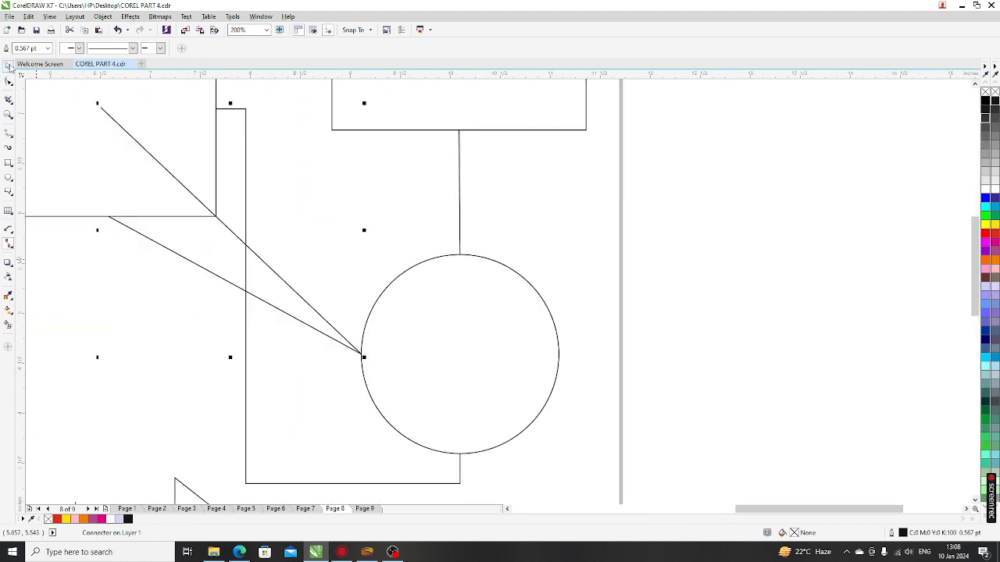
pyautogui.click(8, 66)
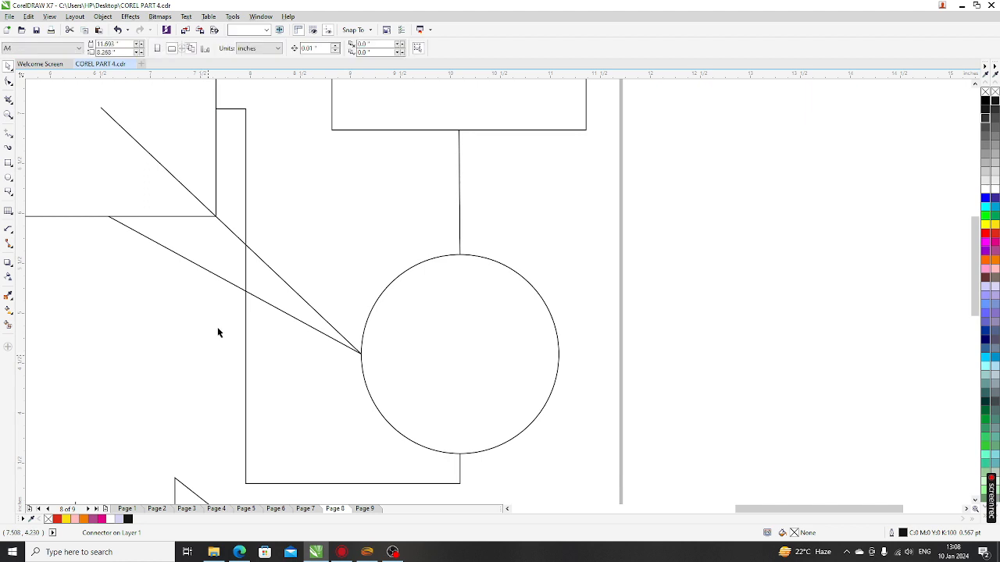
pyautogui.click(238, 288)
pyautogui.press('Delete')
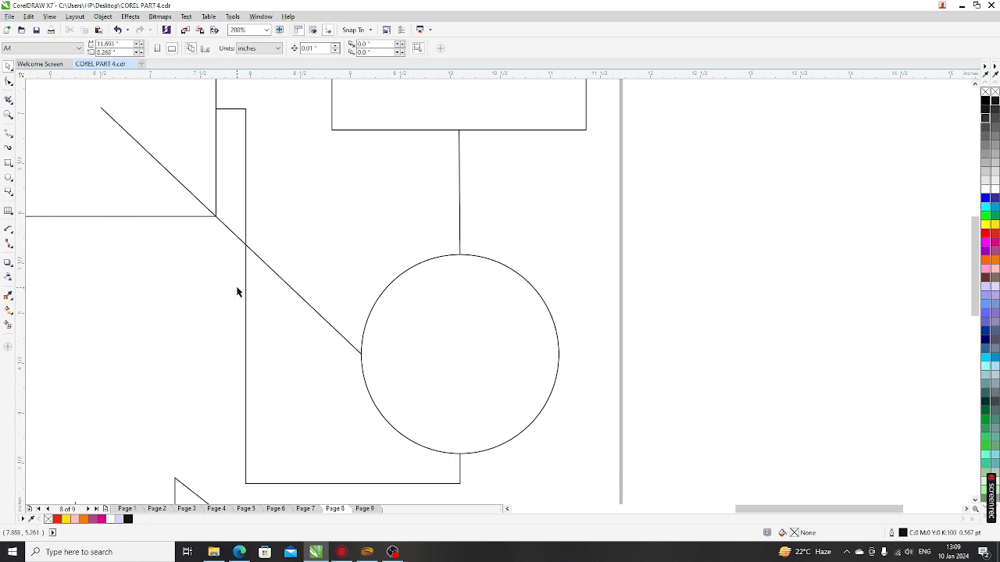
# Step: Draw another straight square-to-circle connector, then delete the diagonal connector
pyautogui.click(9, 232)
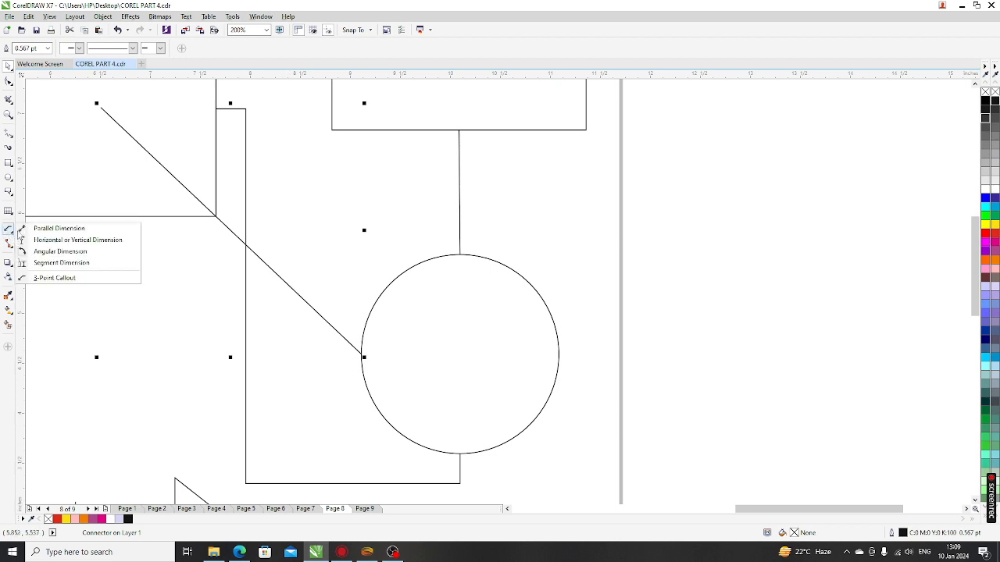
pyautogui.click(39, 226)
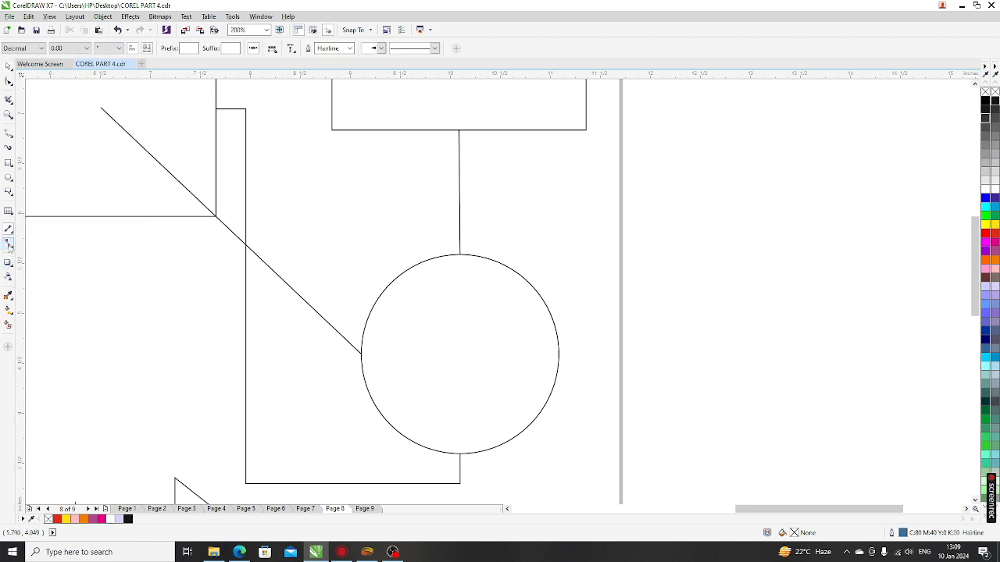
pyautogui.click(9, 245)
pyautogui.click(39, 242)
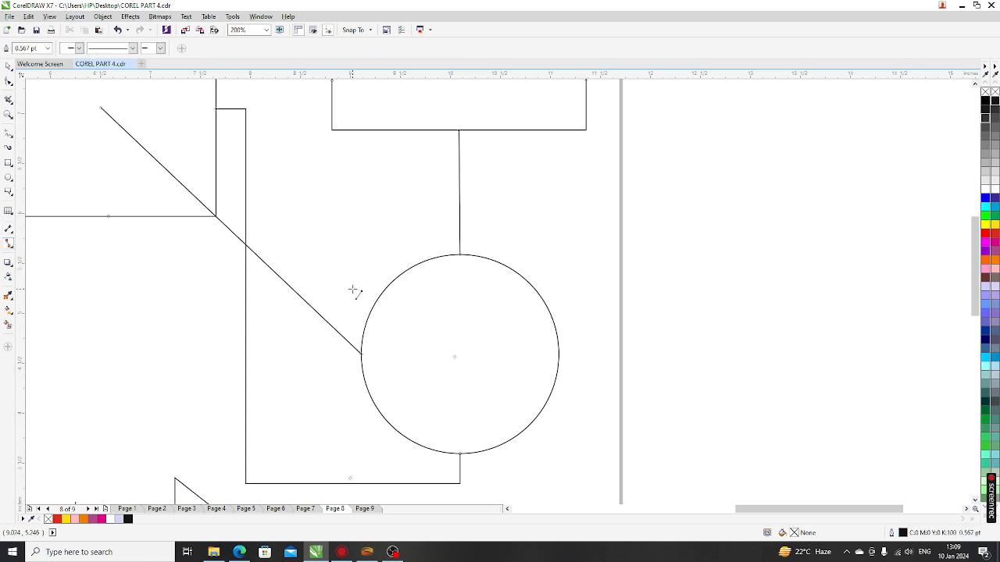
pyautogui.scroll(-2, 357, 290)
pyautogui.moveTo(240, 211); pyautogui.dragTo(410, 305)
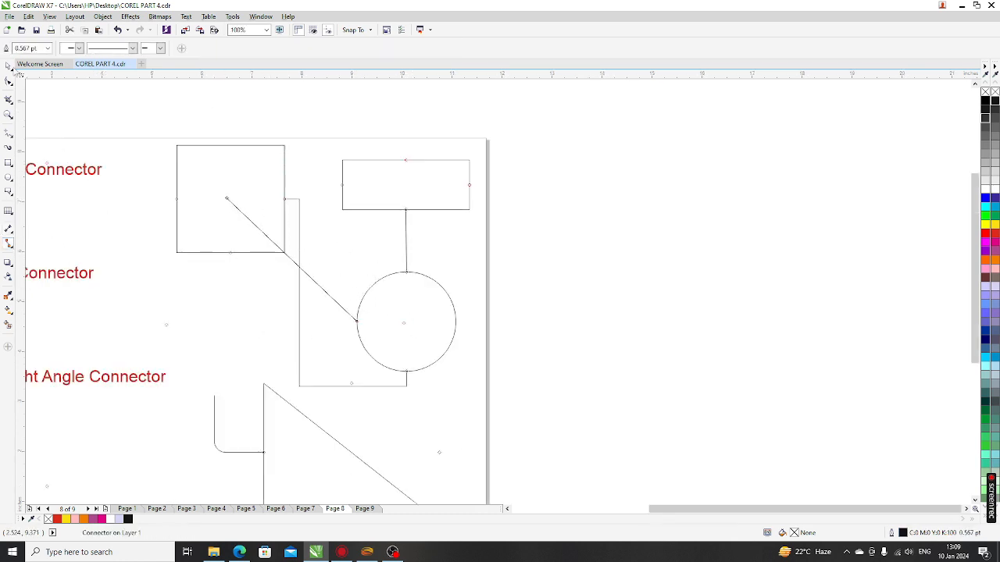
pyautogui.press('space')
pyautogui.click(282, 310)
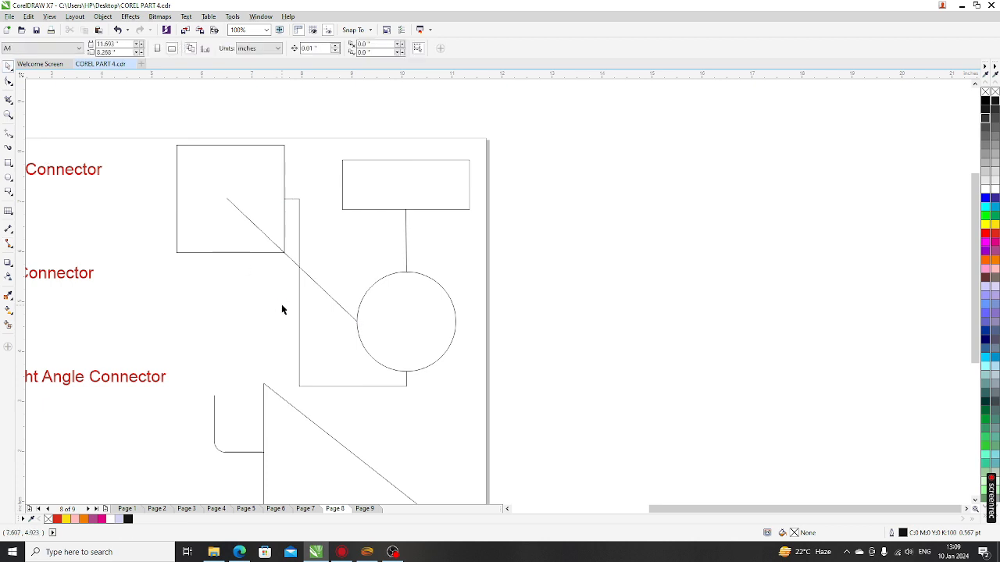
pyautogui.click(296, 266)
pyautogui.press('Delete')
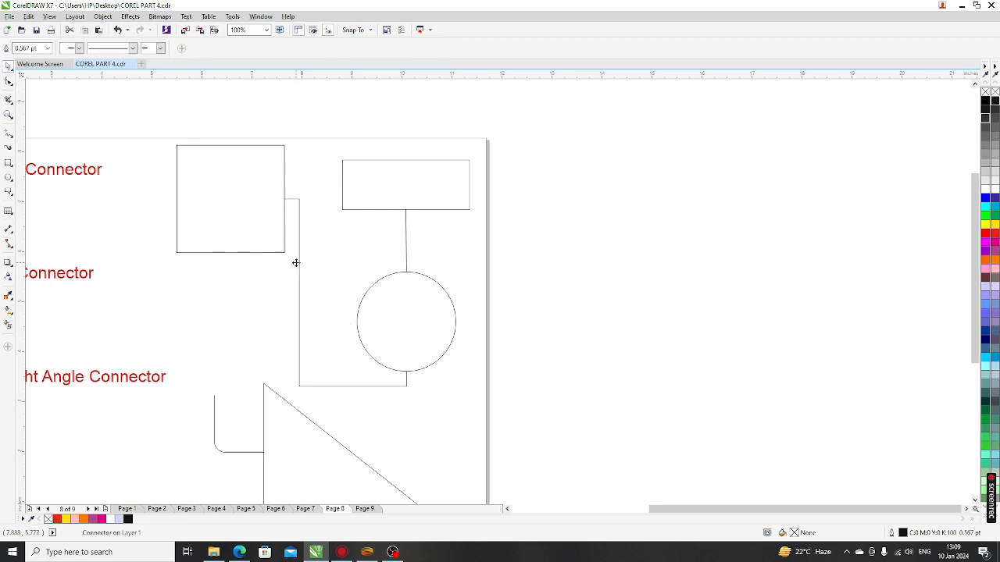
pyautogui.click(242, 248)
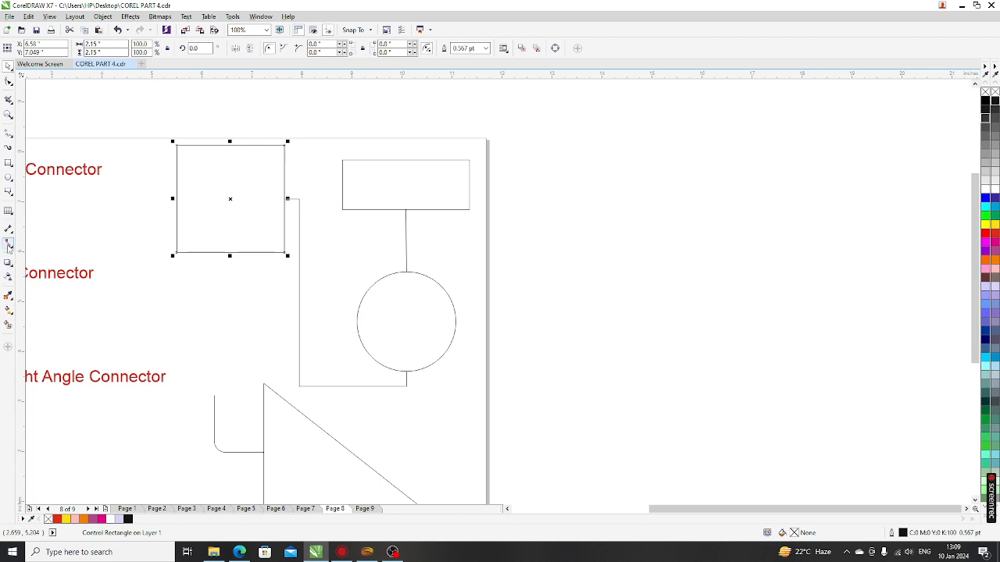
# Step: Link the square's centre to the circle with a straight connector and delete the right-angle connector
pyautogui.scroll(-2, 246, 291)
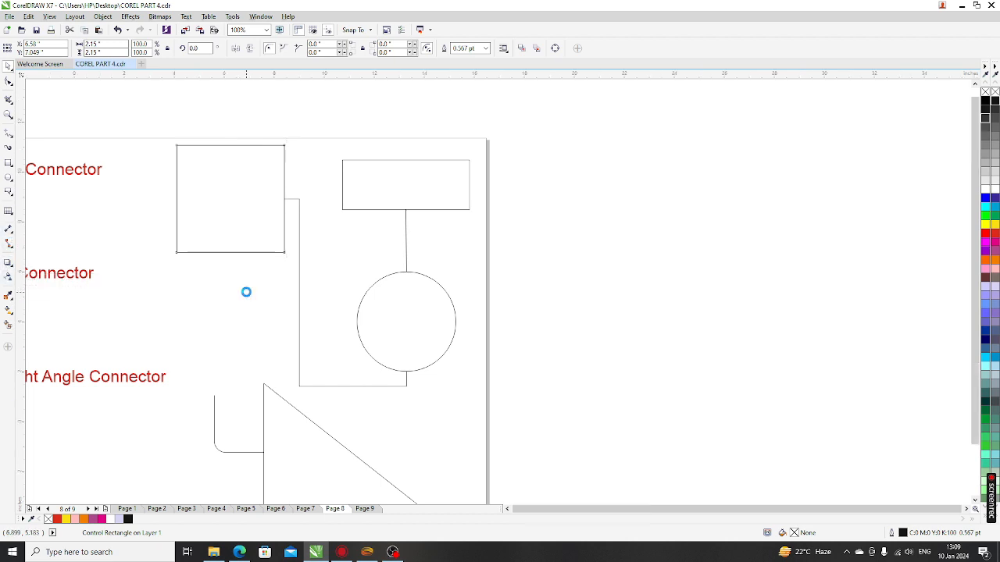
pyautogui.click(10, 246)
pyautogui.click(66, 243)
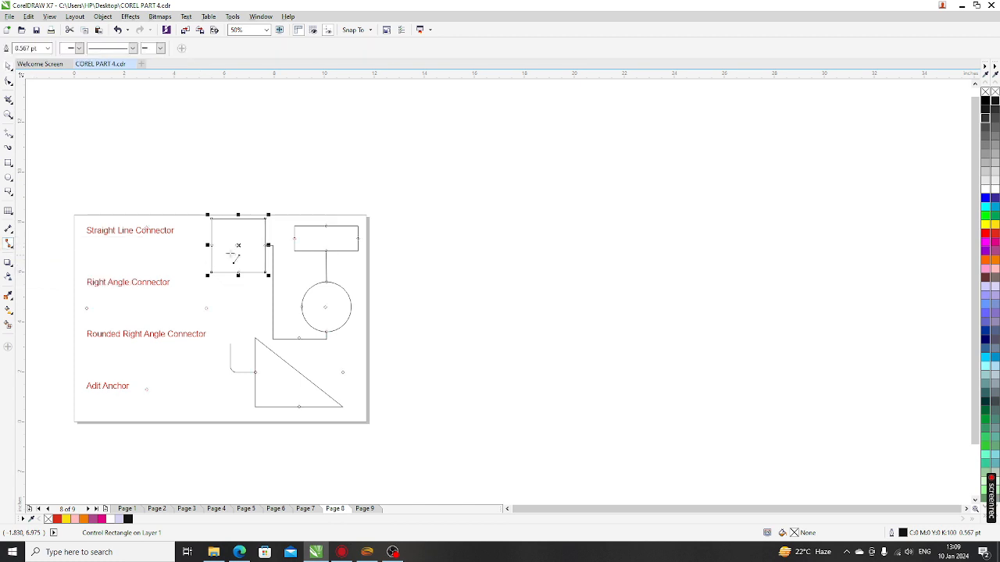
pyautogui.scroll(4, 238, 250)
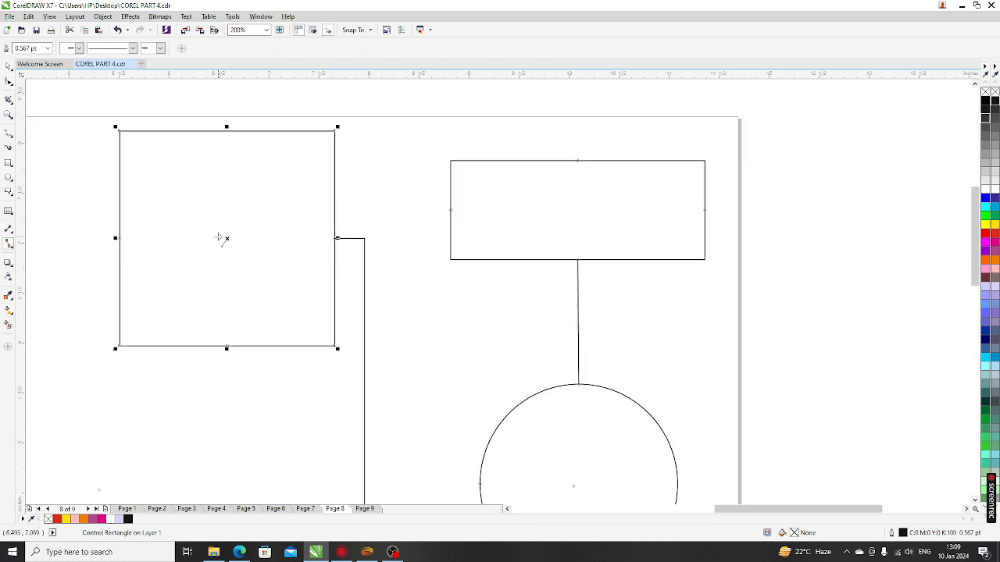
pyautogui.moveTo(221, 238); pyautogui.dragTo(579, 493)
pyautogui.scroll(-2, 393, 225)
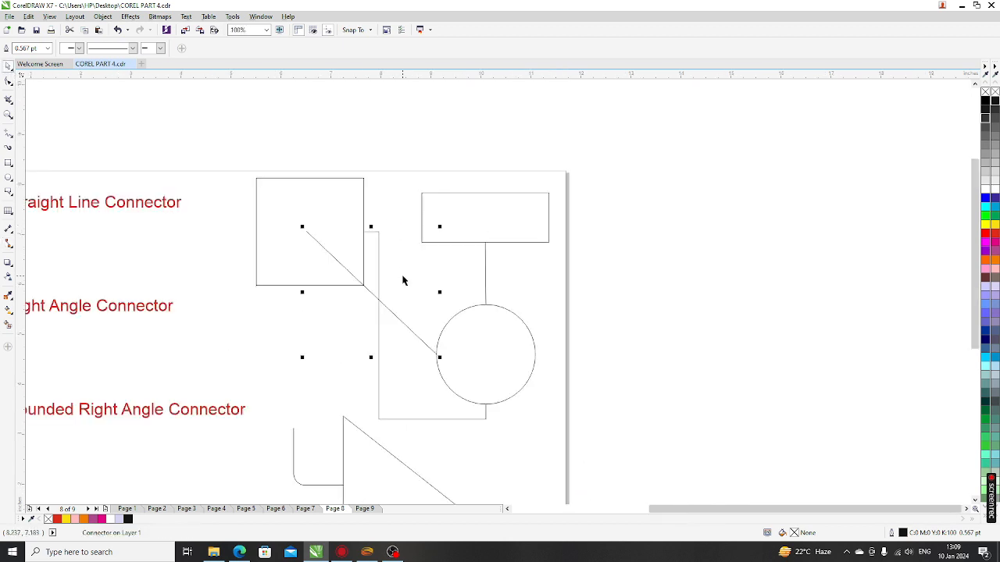
pyautogui.click(379, 282)
pyautogui.press('Delete')
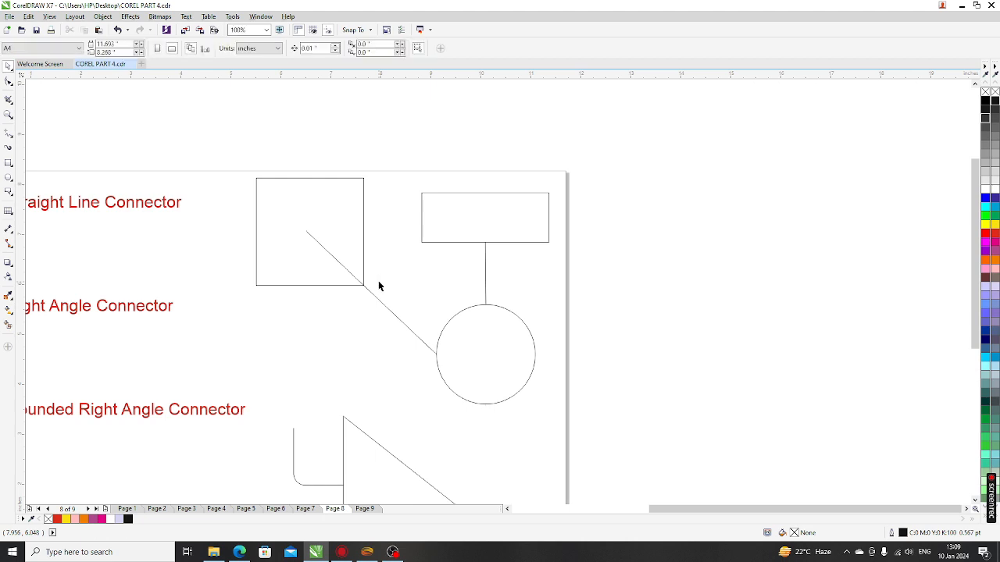
# Step: Reattach the straight connector's end to the circle's centre and move the circle left
pyautogui.click(378, 297)
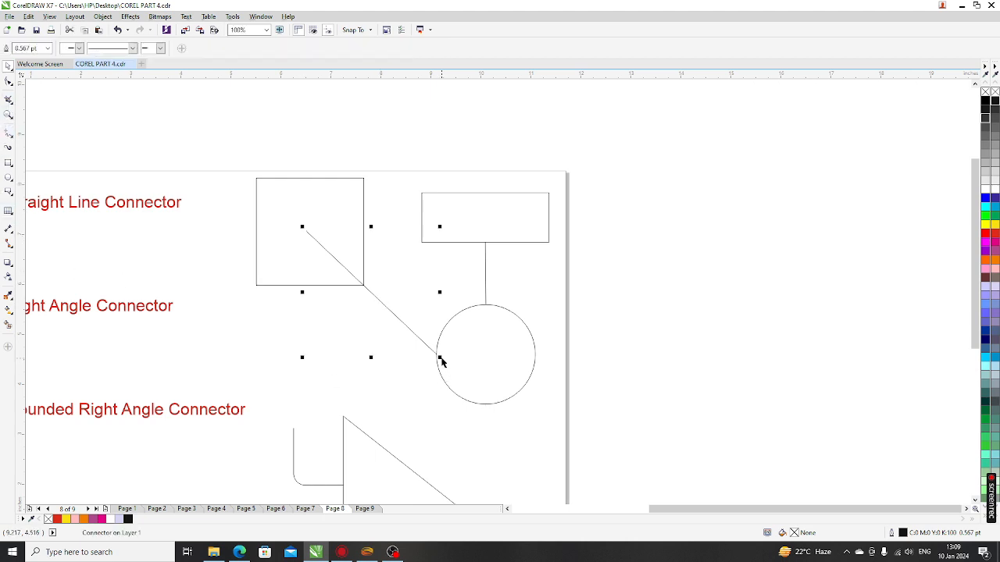
pyautogui.click(9, 246)
pyautogui.moveTo(437, 358); pyautogui.dragTo(483, 356)
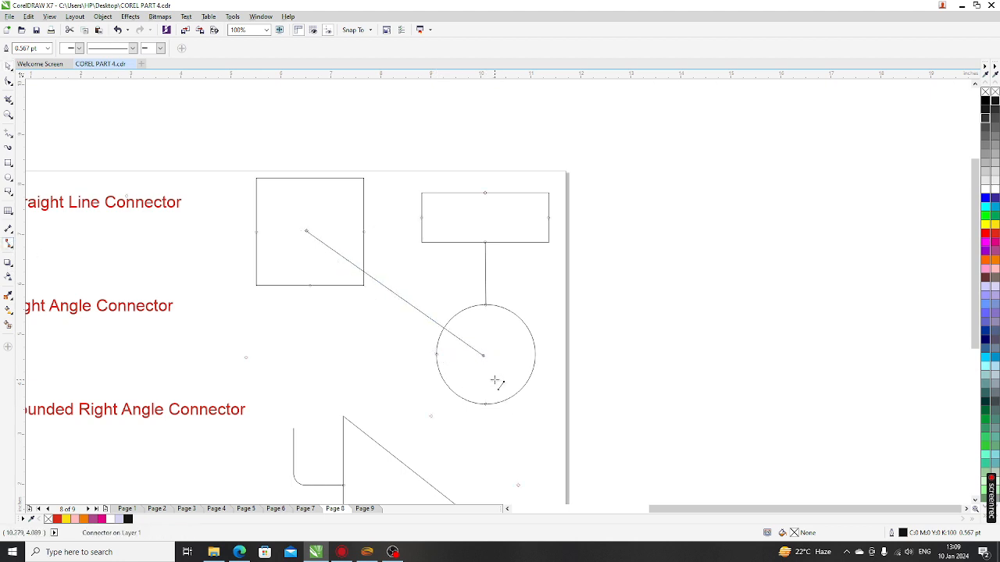
pyautogui.click(8, 66)
pyautogui.click(475, 403)
pyautogui.moveTo(483, 387); pyautogui.dragTo(417, 383)
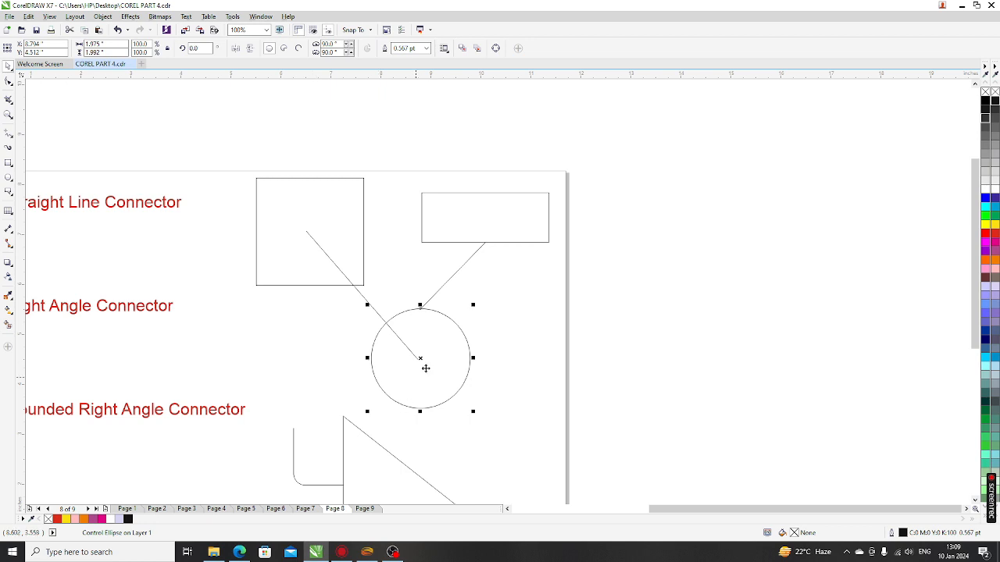
pyautogui.click(467, 318)
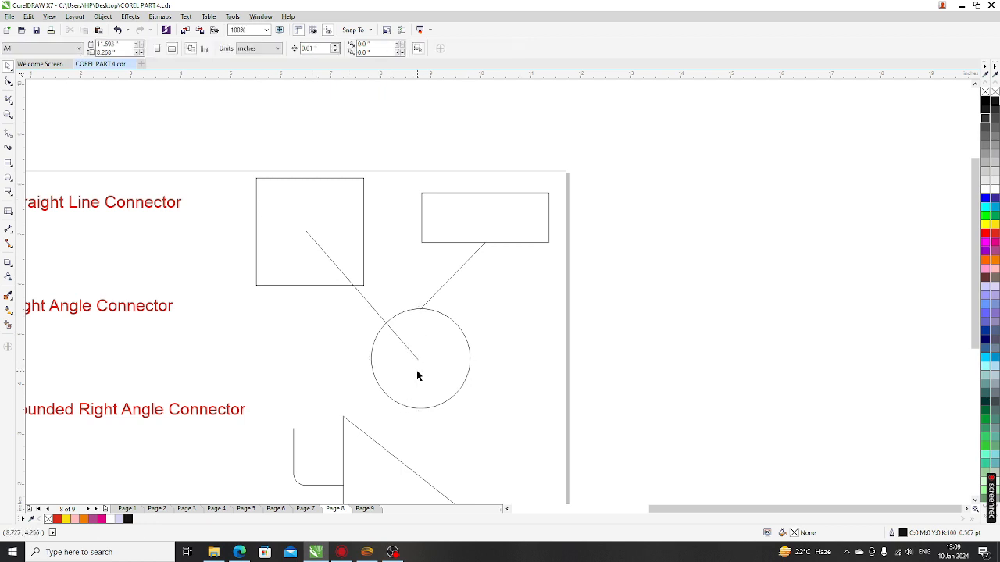
# Step: Go to Page 9
pyautogui.scroll(-2, 279, 206)
pyautogui.scroll(2, 150, 396)
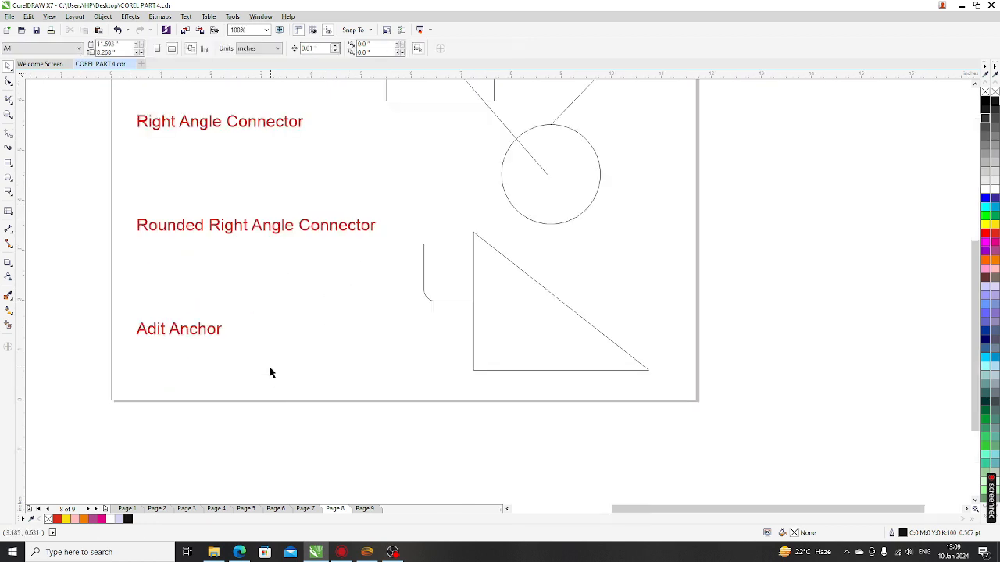
pyautogui.scroll(-2, 245, 375)
pyautogui.click(364, 509)
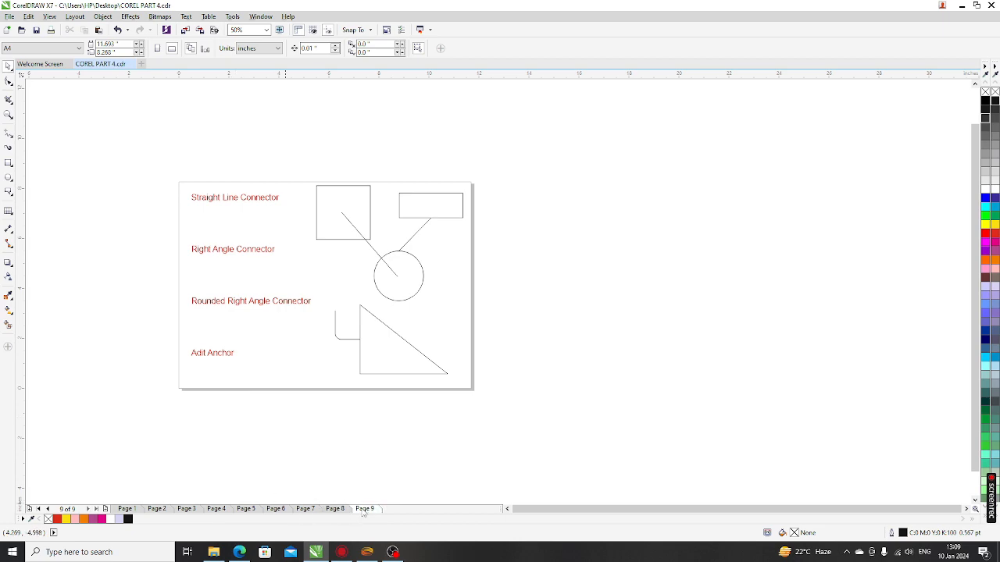
# Step: Zoom to fit the Page 9 banner design, then open the connector and effects flyouts
pyautogui.hotkey('shift', 'F4')
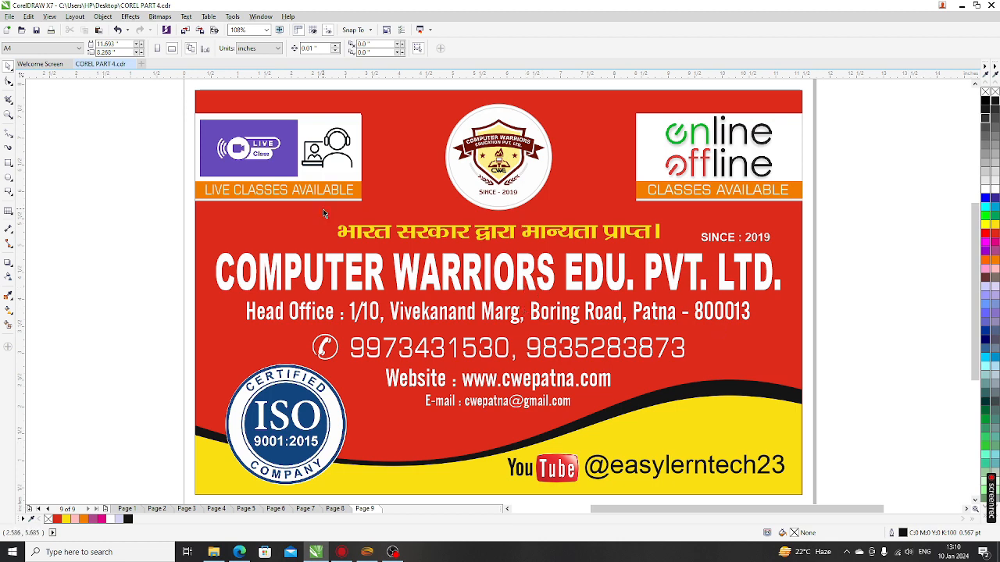
pyautogui.scroll(-3, 322, 209)
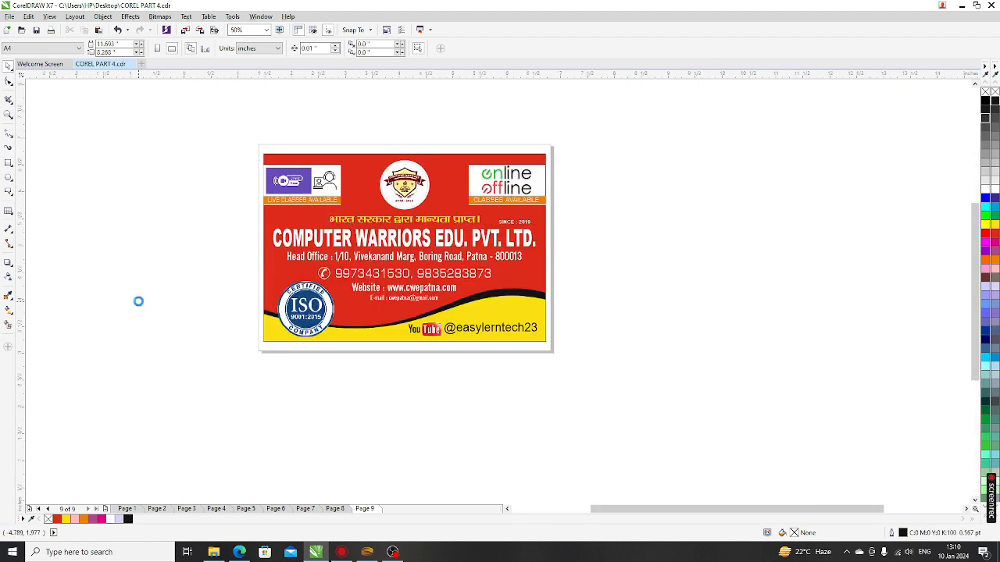
pyautogui.hotkey('shift', 'F4')
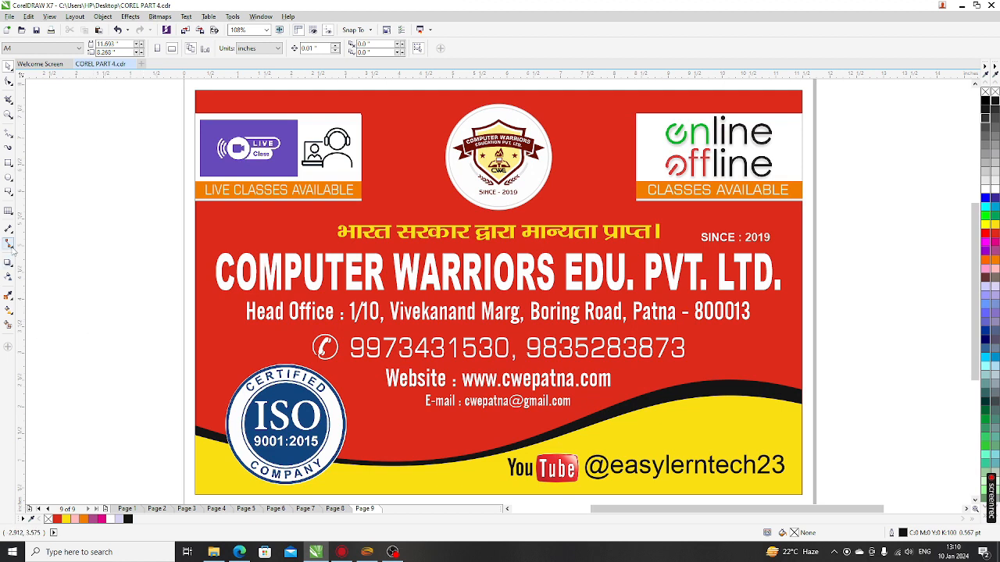
pyautogui.click(11, 247)
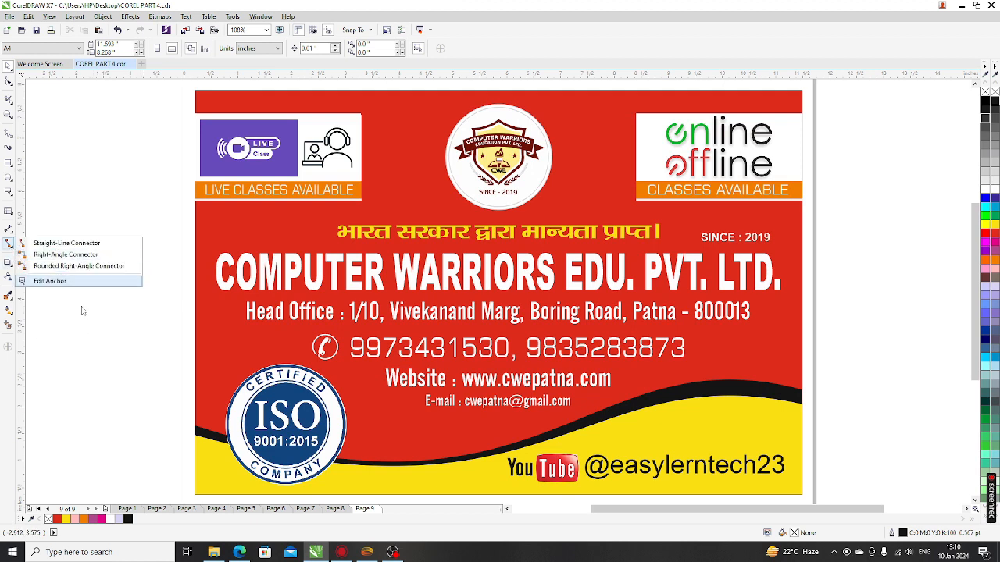
pyautogui.click(12, 267)
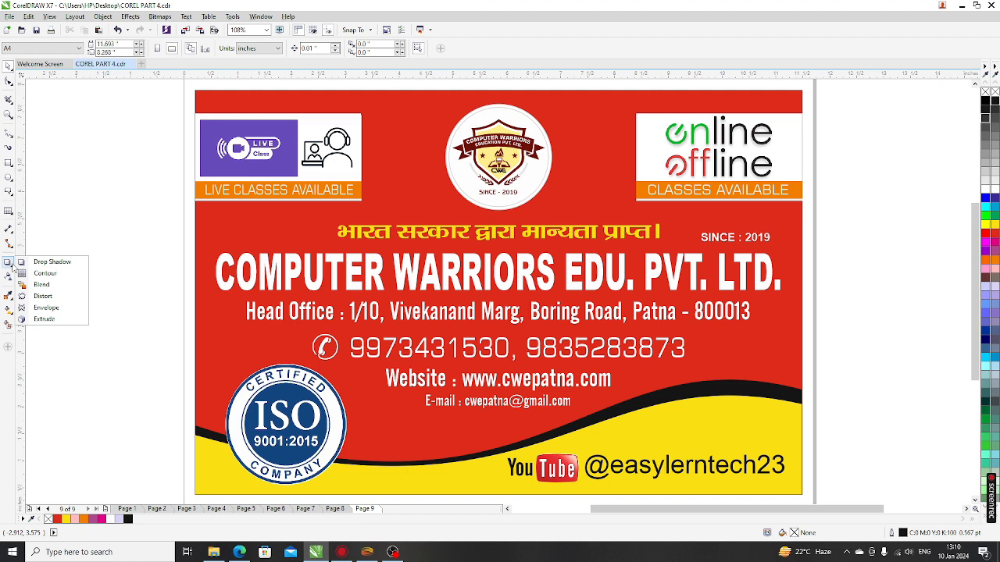